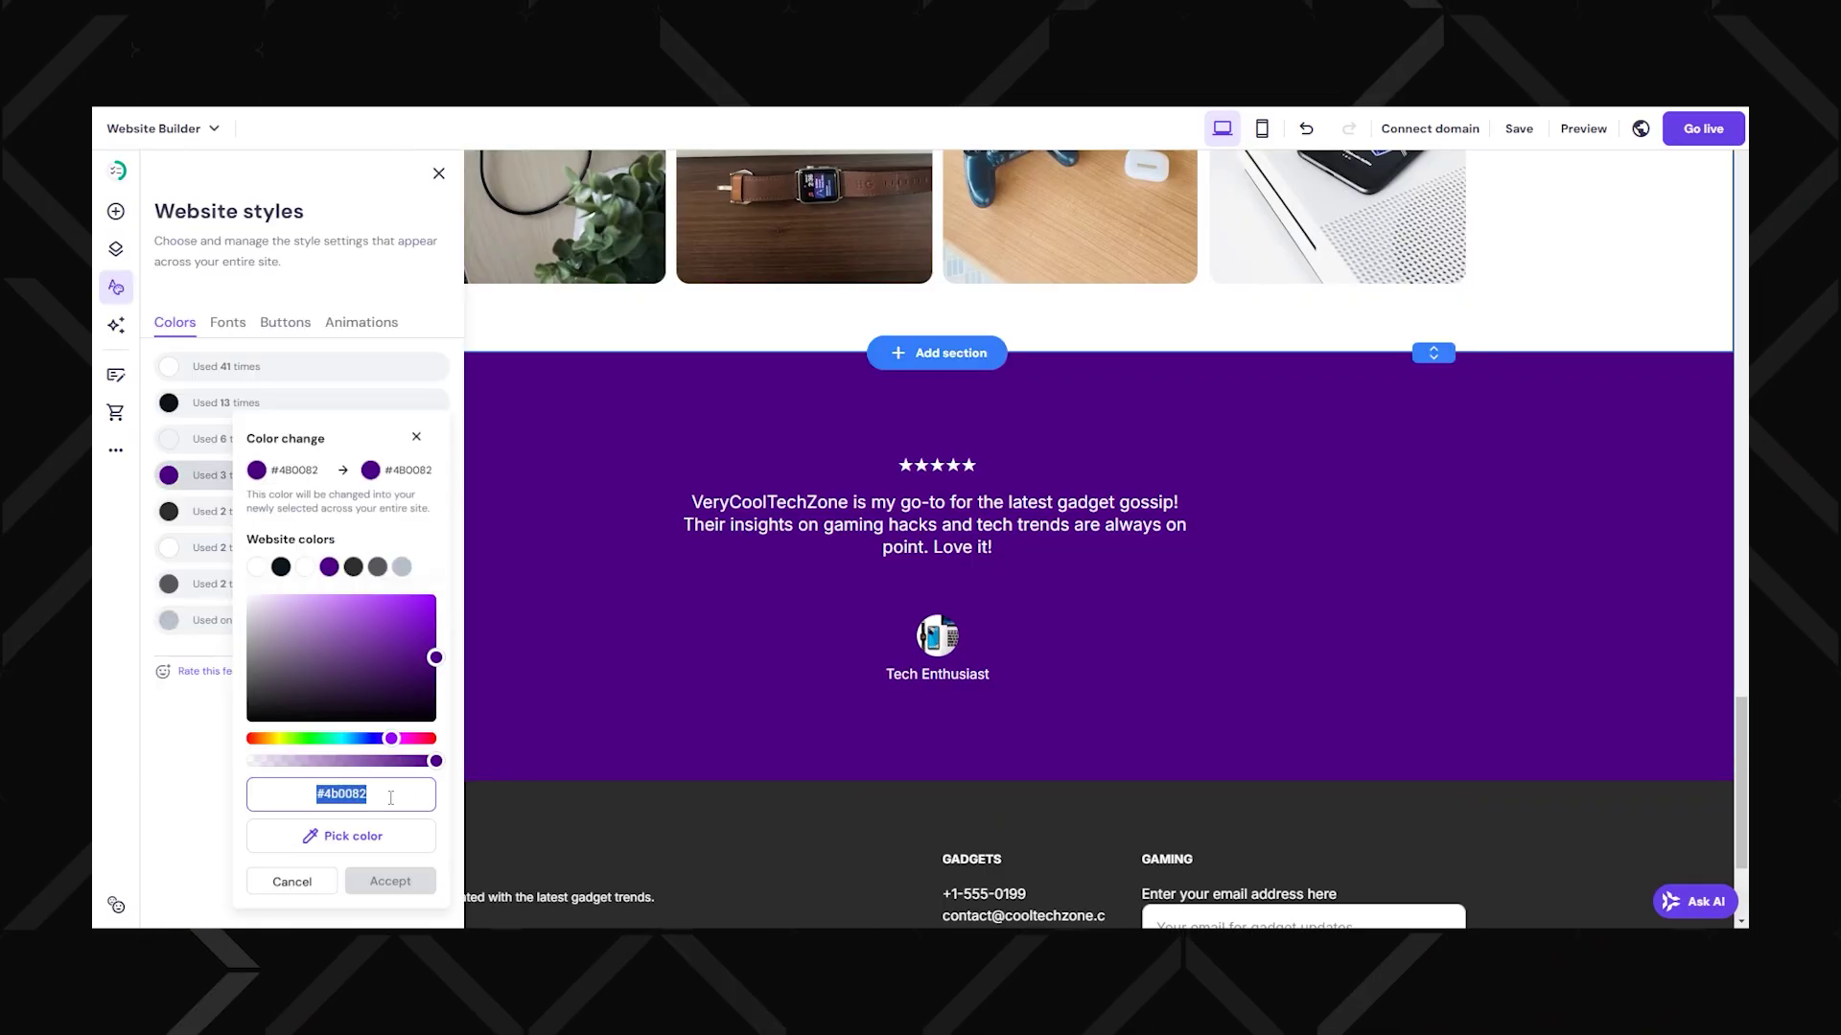
Accept the orange #ff6d33 accent colour and set the heading font to Montserrat
{"action": "left_click", "coordinate": [391, 887]}
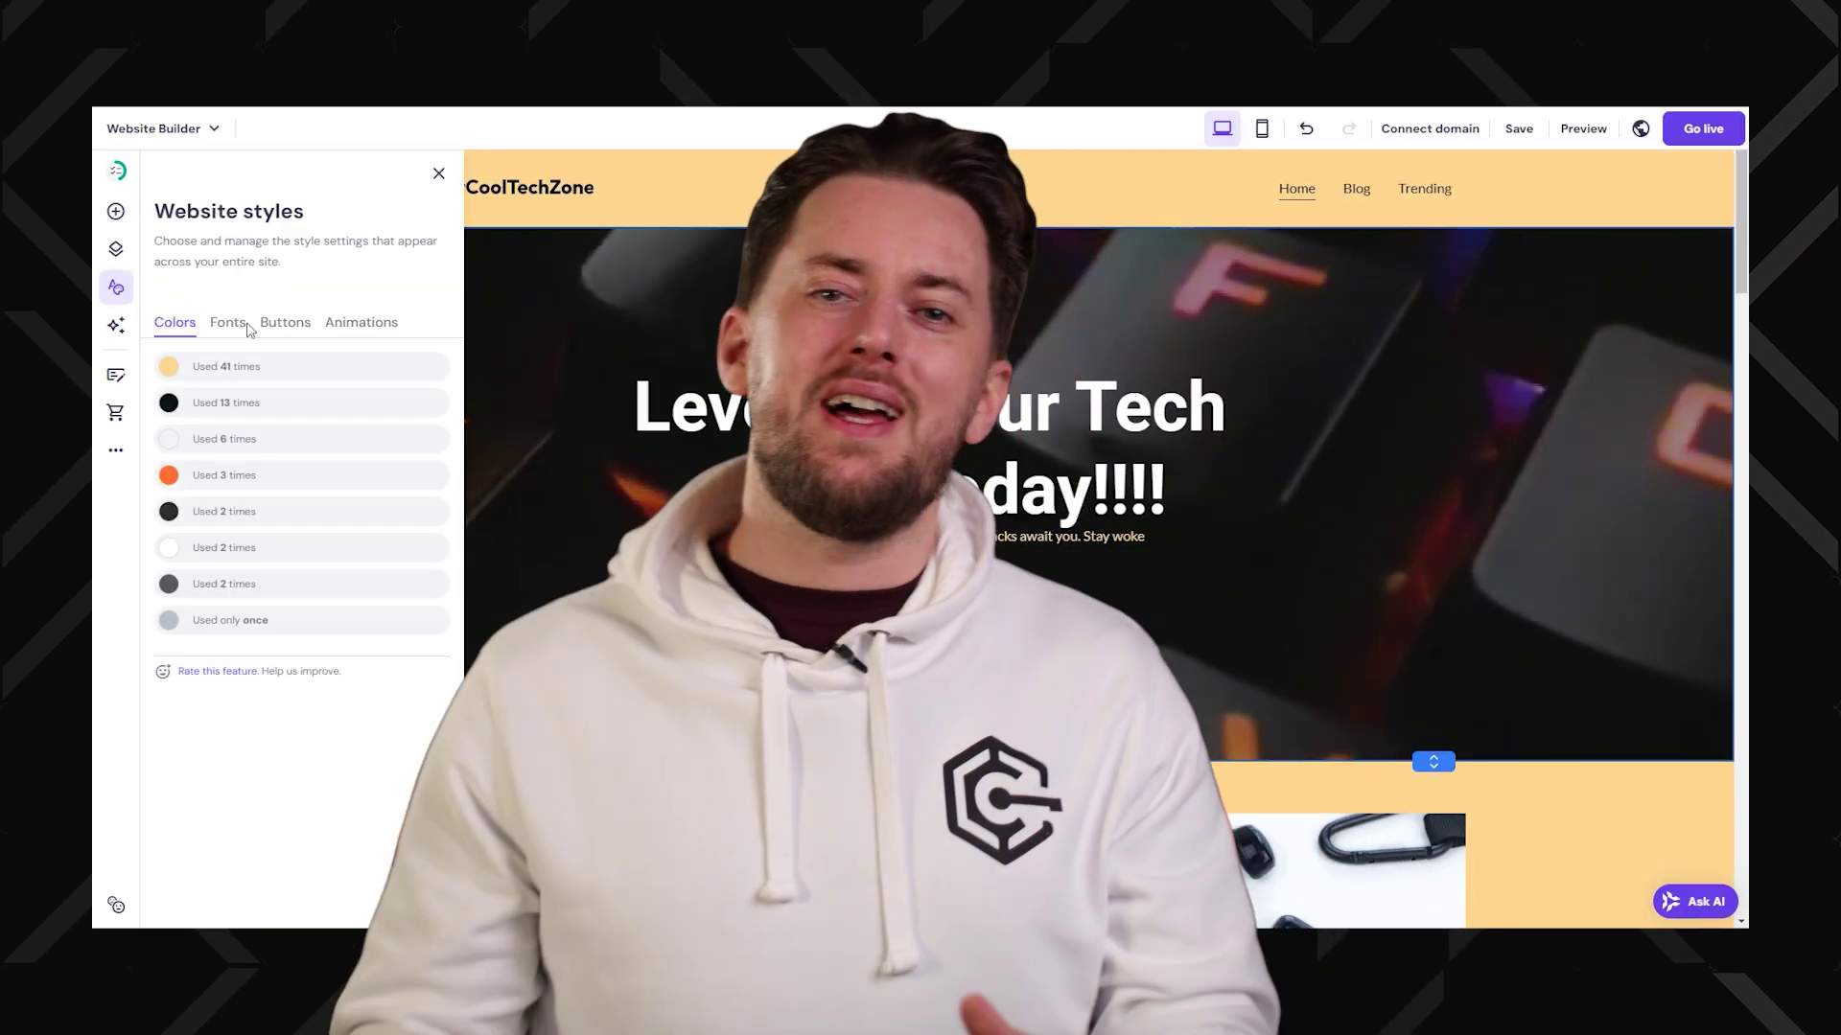
{"action": "left_click", "coordinate": [228, 322]}
{"action": "left_click", "coordinate": [239, 390]}
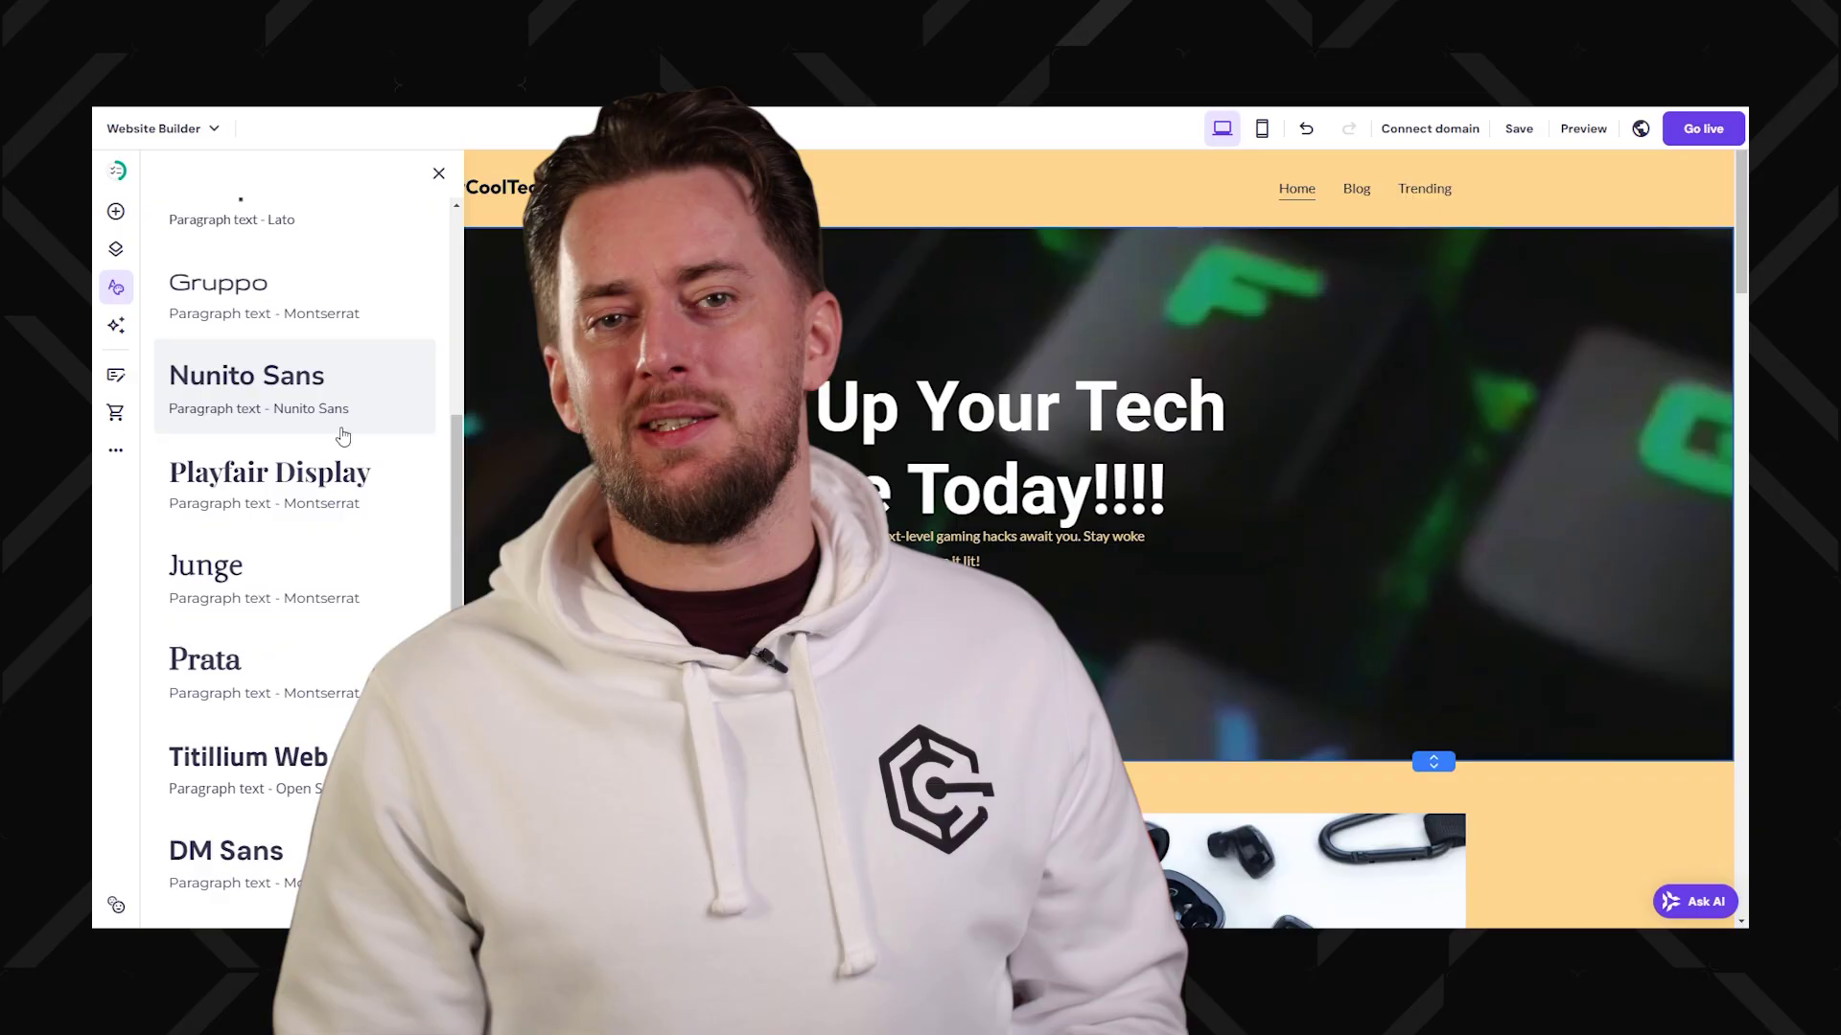
{"action": "scroll", "coordinate": [342, 428], "scroll_direction": "down", "scroll_amount": 3}
{"action": "left_click", "coordinate": [309, 625]}
Check the Heading 2 weights, then set Heading 3 size to 32px
{"action": "left_click", "coordinate": [183, 467]}
{"action": "left_click", "coordinate": [214, 536]}
{"action": "left_click", "coordinate": [180, 718]}
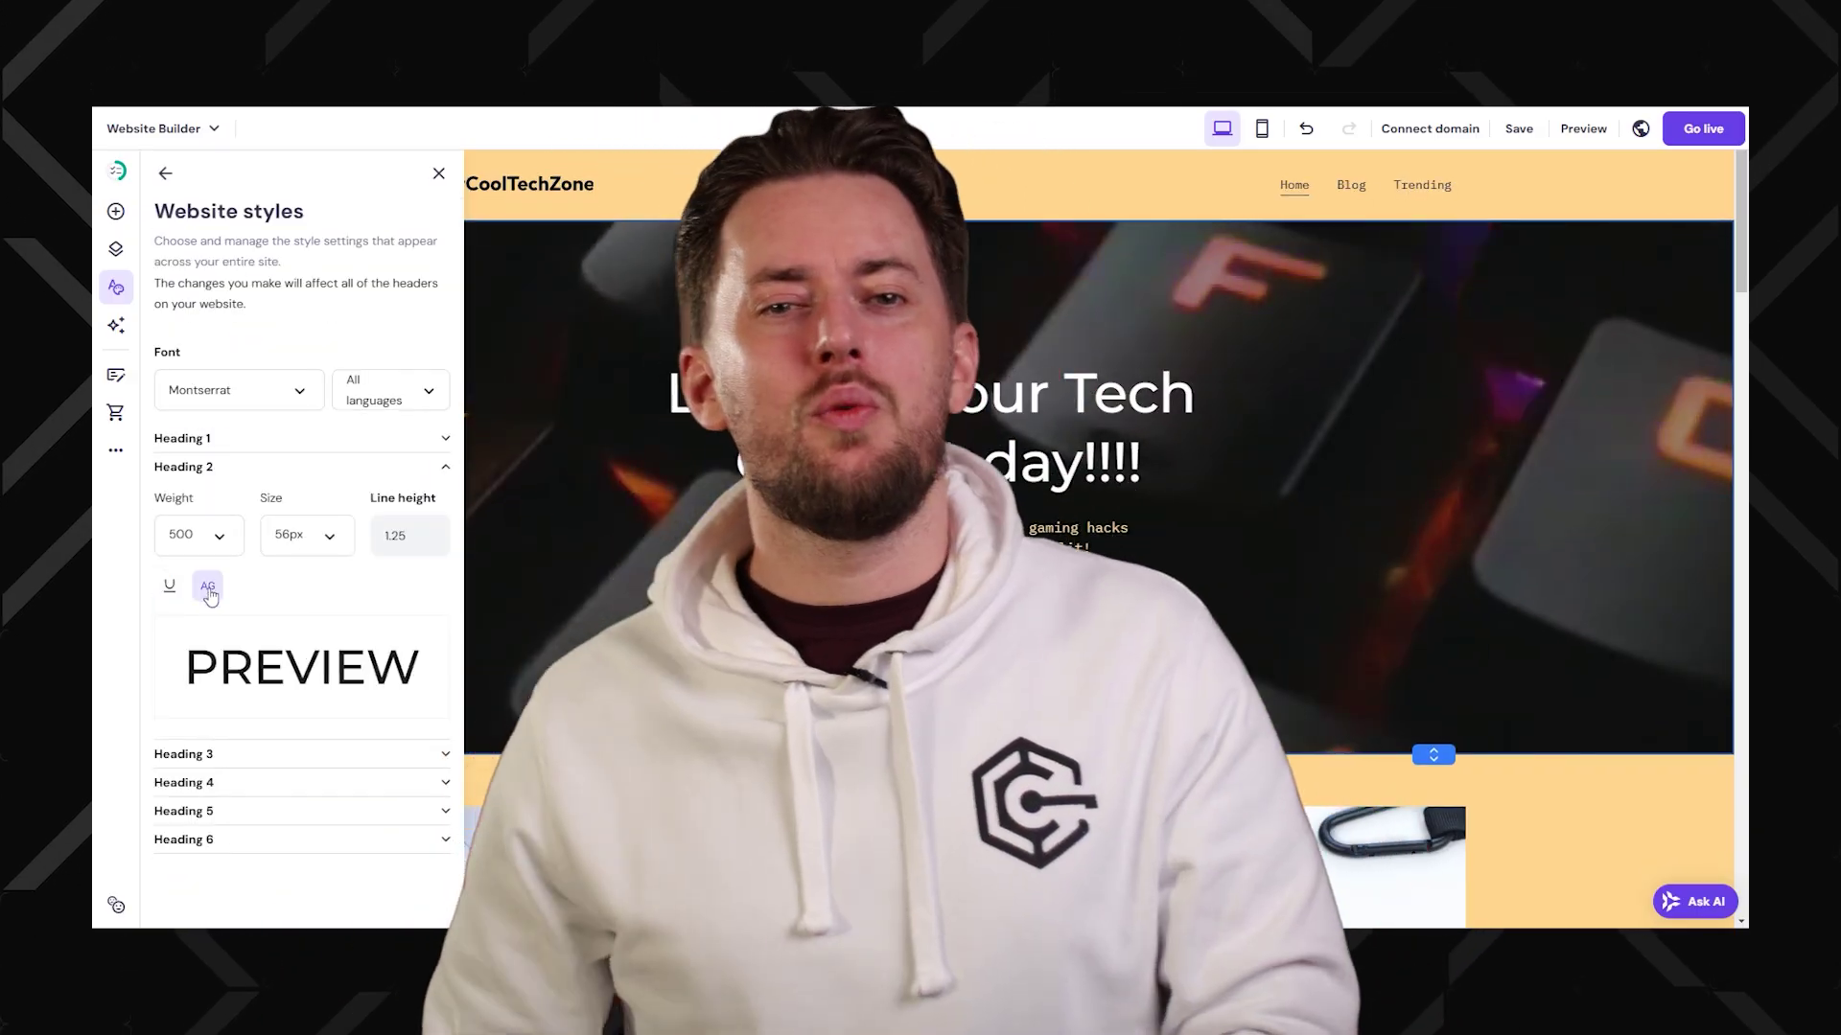
{"action": "left_click", "coordinate": [183, 496]}
{"action": "left_click", "coordinate": [303, 565]}
{"action": "left_click", "coordinate": [288, 816]}
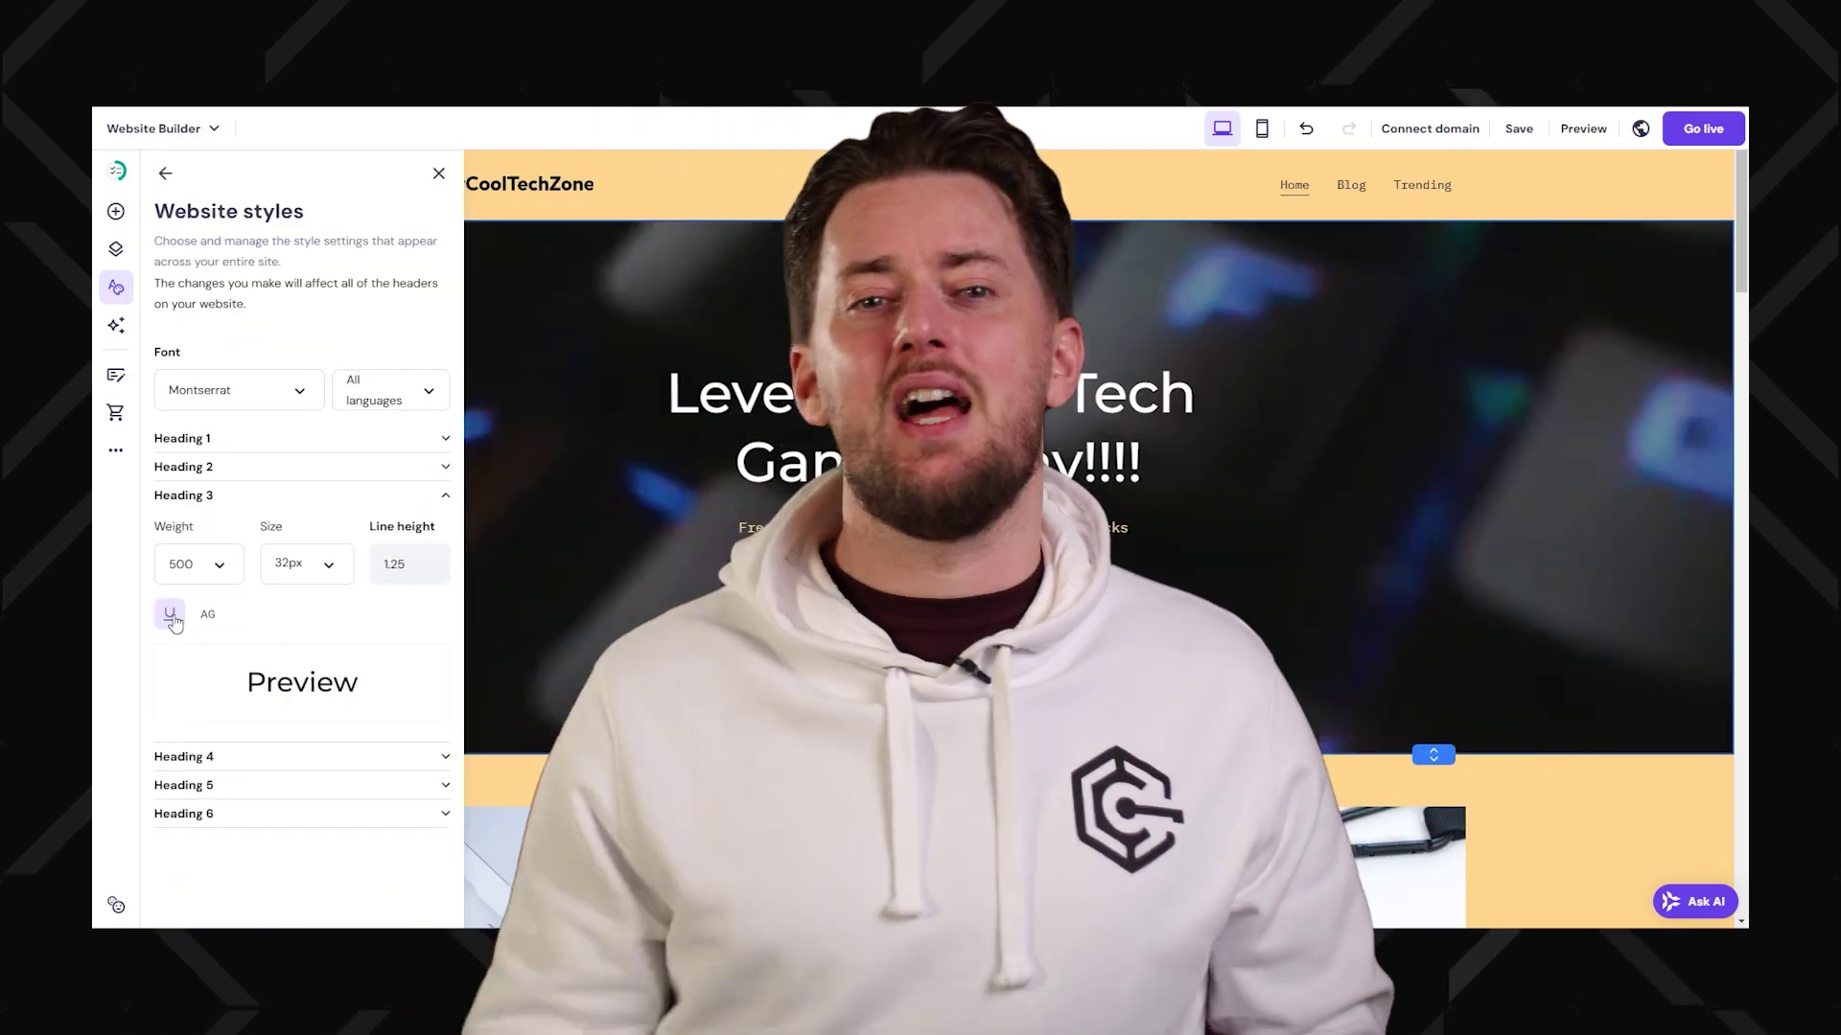
{"action": "scroll", "coordinate": [1495, 559], "scroll_direction": "down", "scroll_amount": 5}
{"action": "scroll", "coordinate": [1495, 559], "scroll_direction": "down", "scroll_amount": 5}
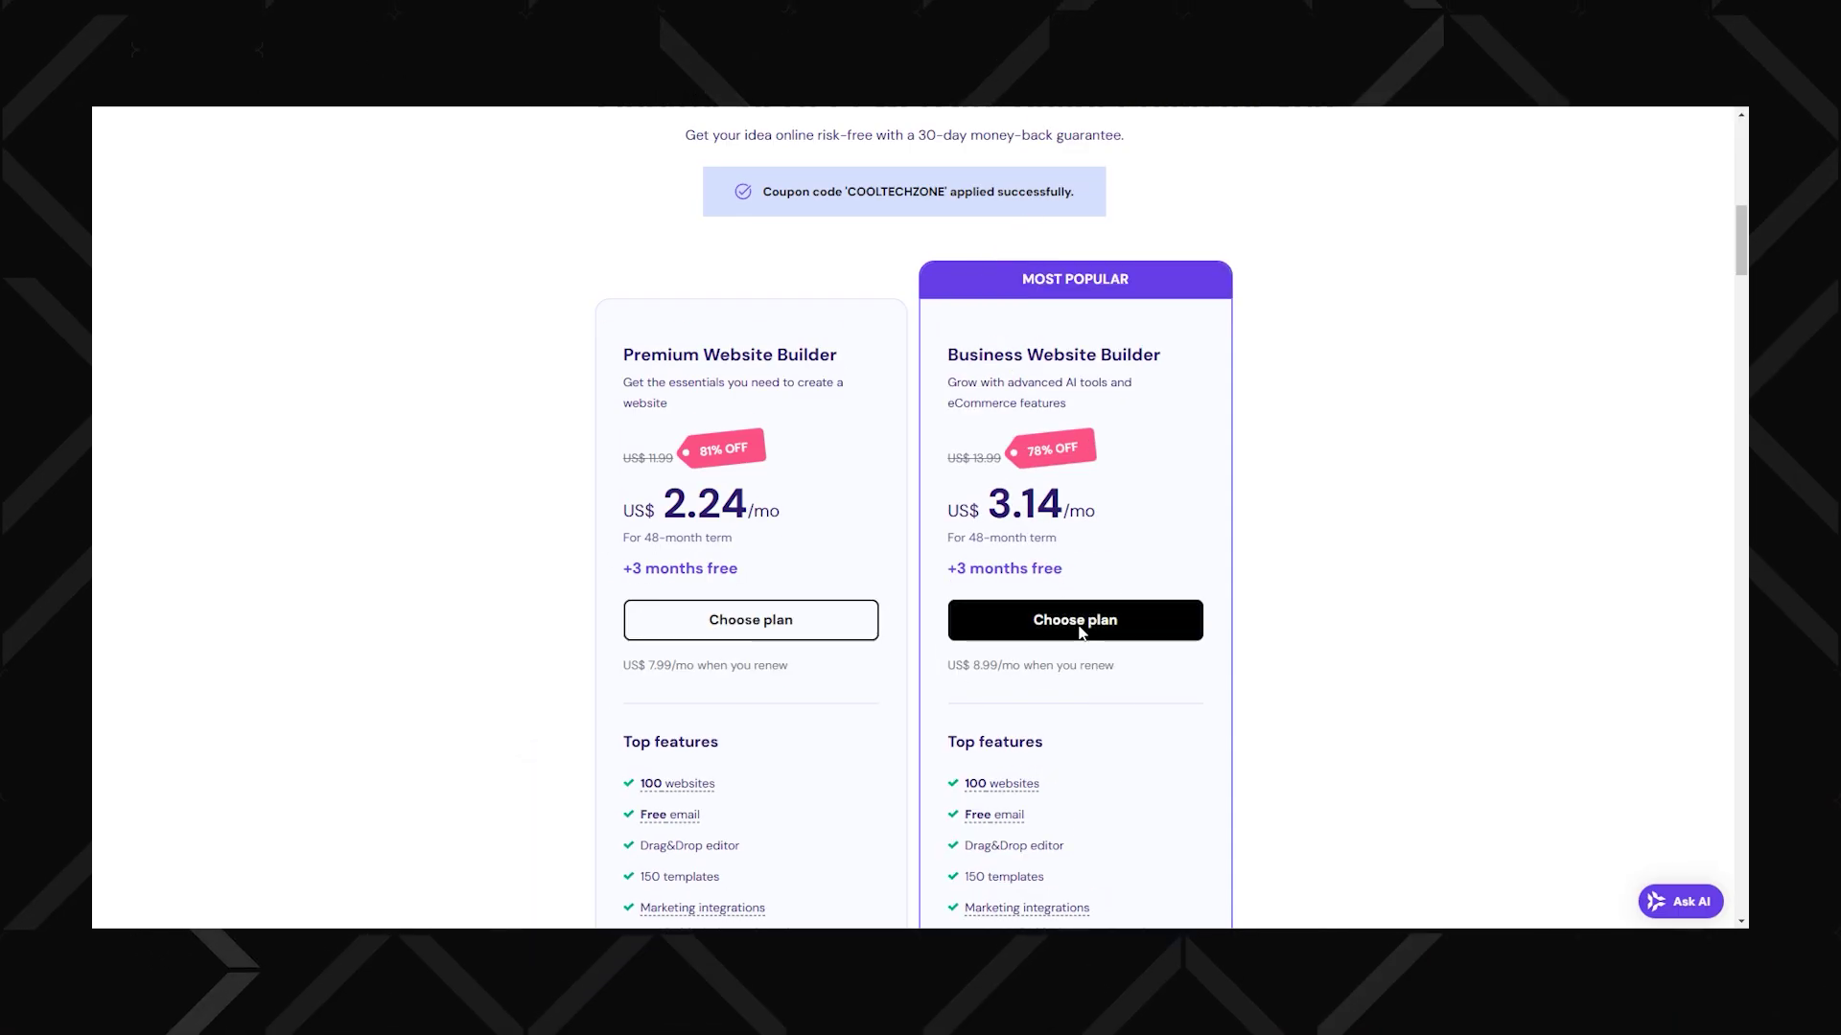
Add the Business plan to the cart and set its period to 48 months after trying 1 month
{"action": "left_click", "coordinate": [1080, 633]}
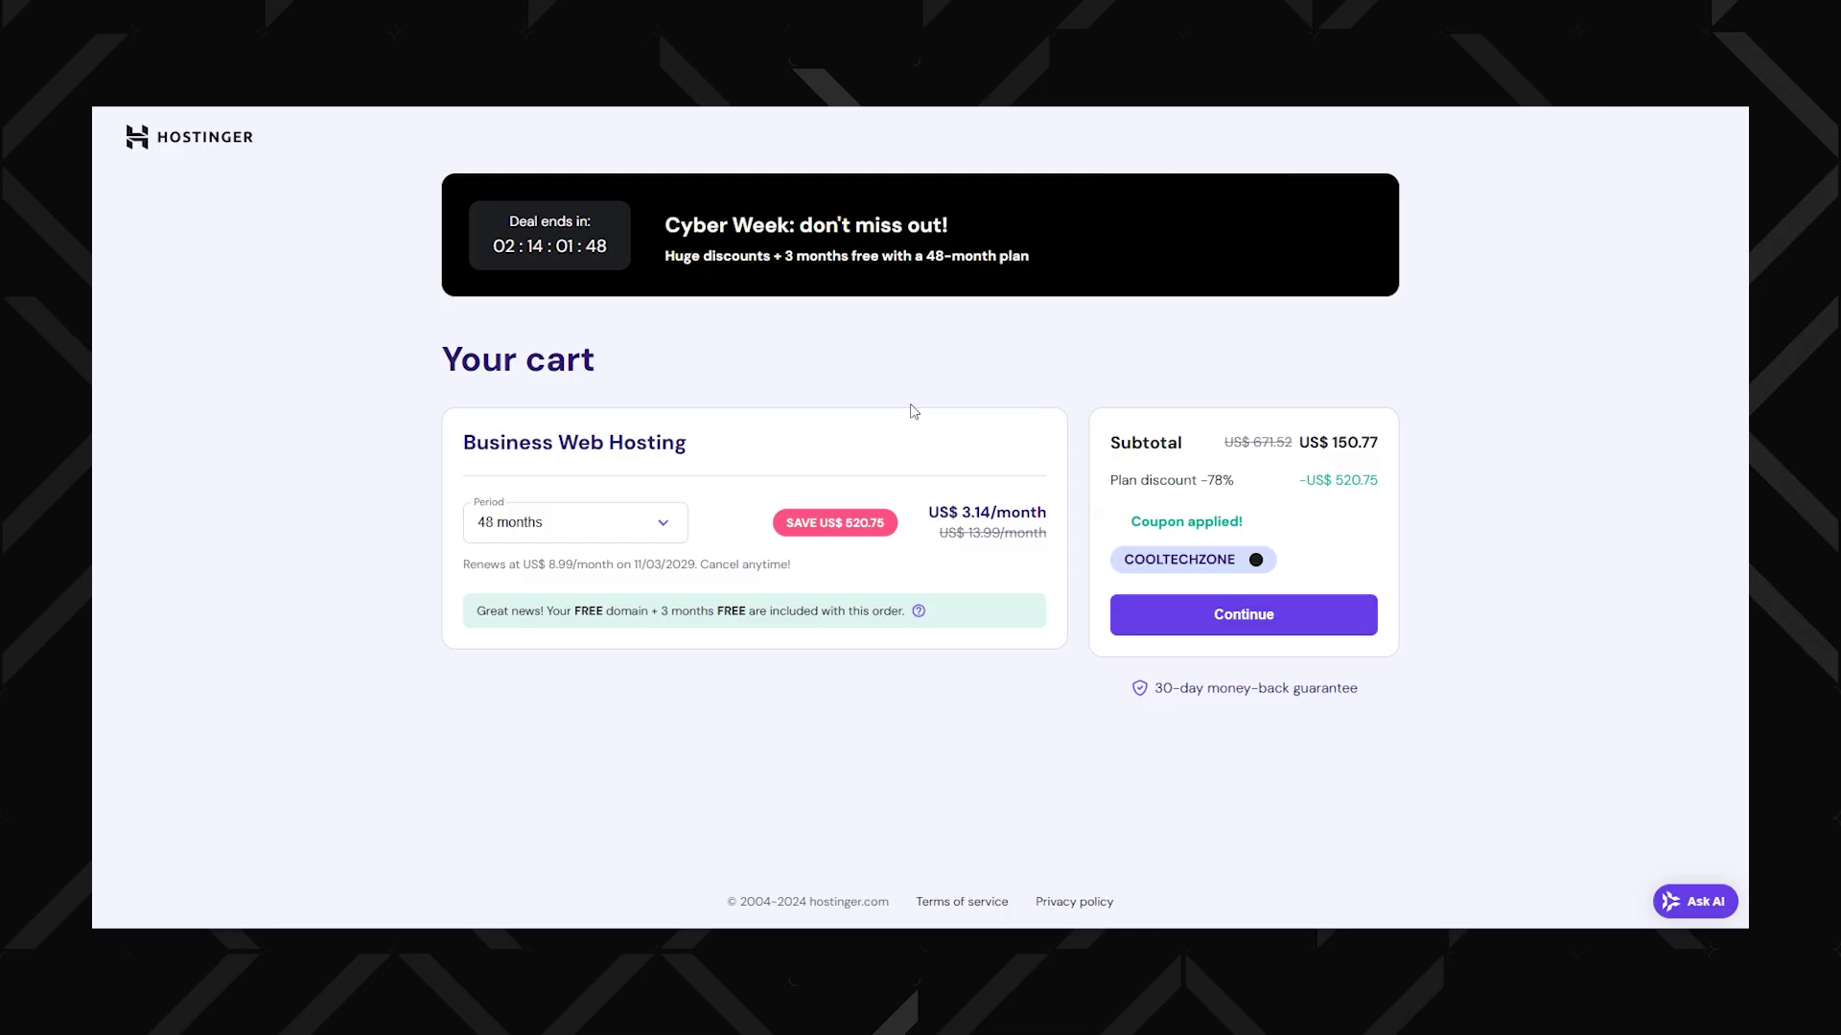
{"action": "left_click", "coordinate": [652, 530]}
{"action": "left_click", "coordinate": [630, 563]}
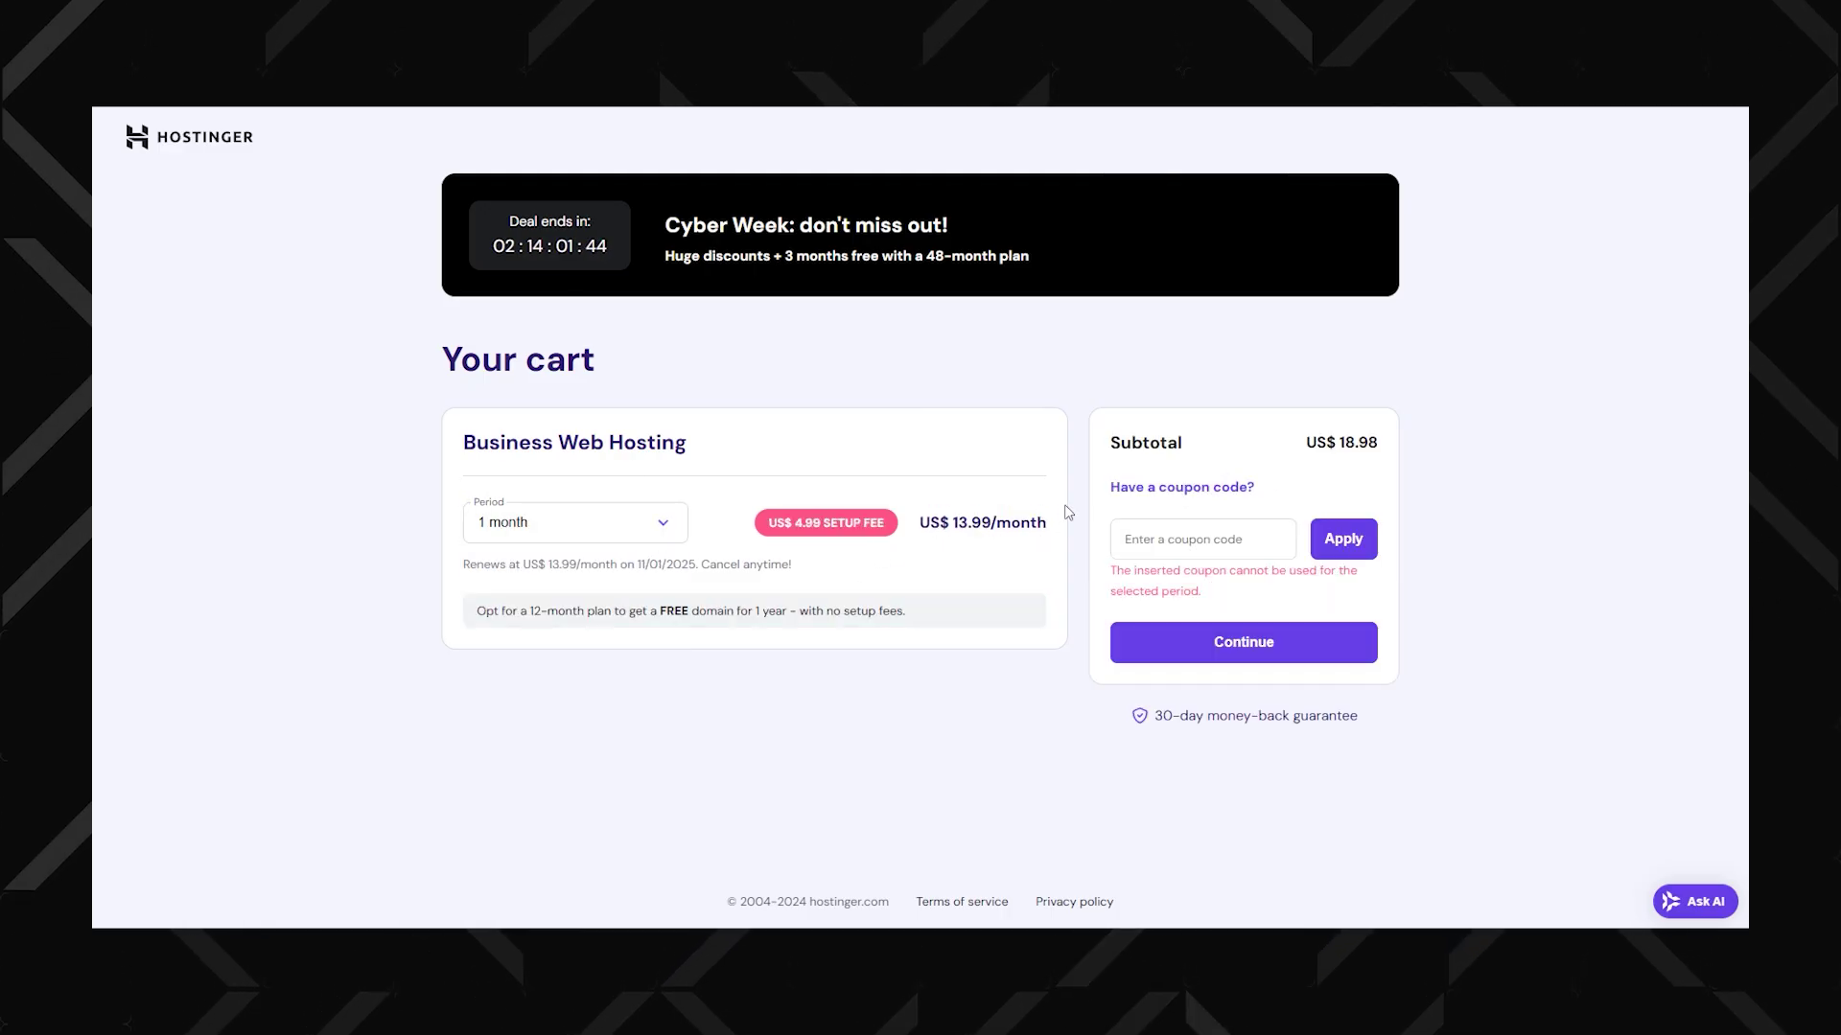
{"action": "left_click", "coordinate": [556, 522]}
{"action": "left_click", "coordinate": [537, 668]}
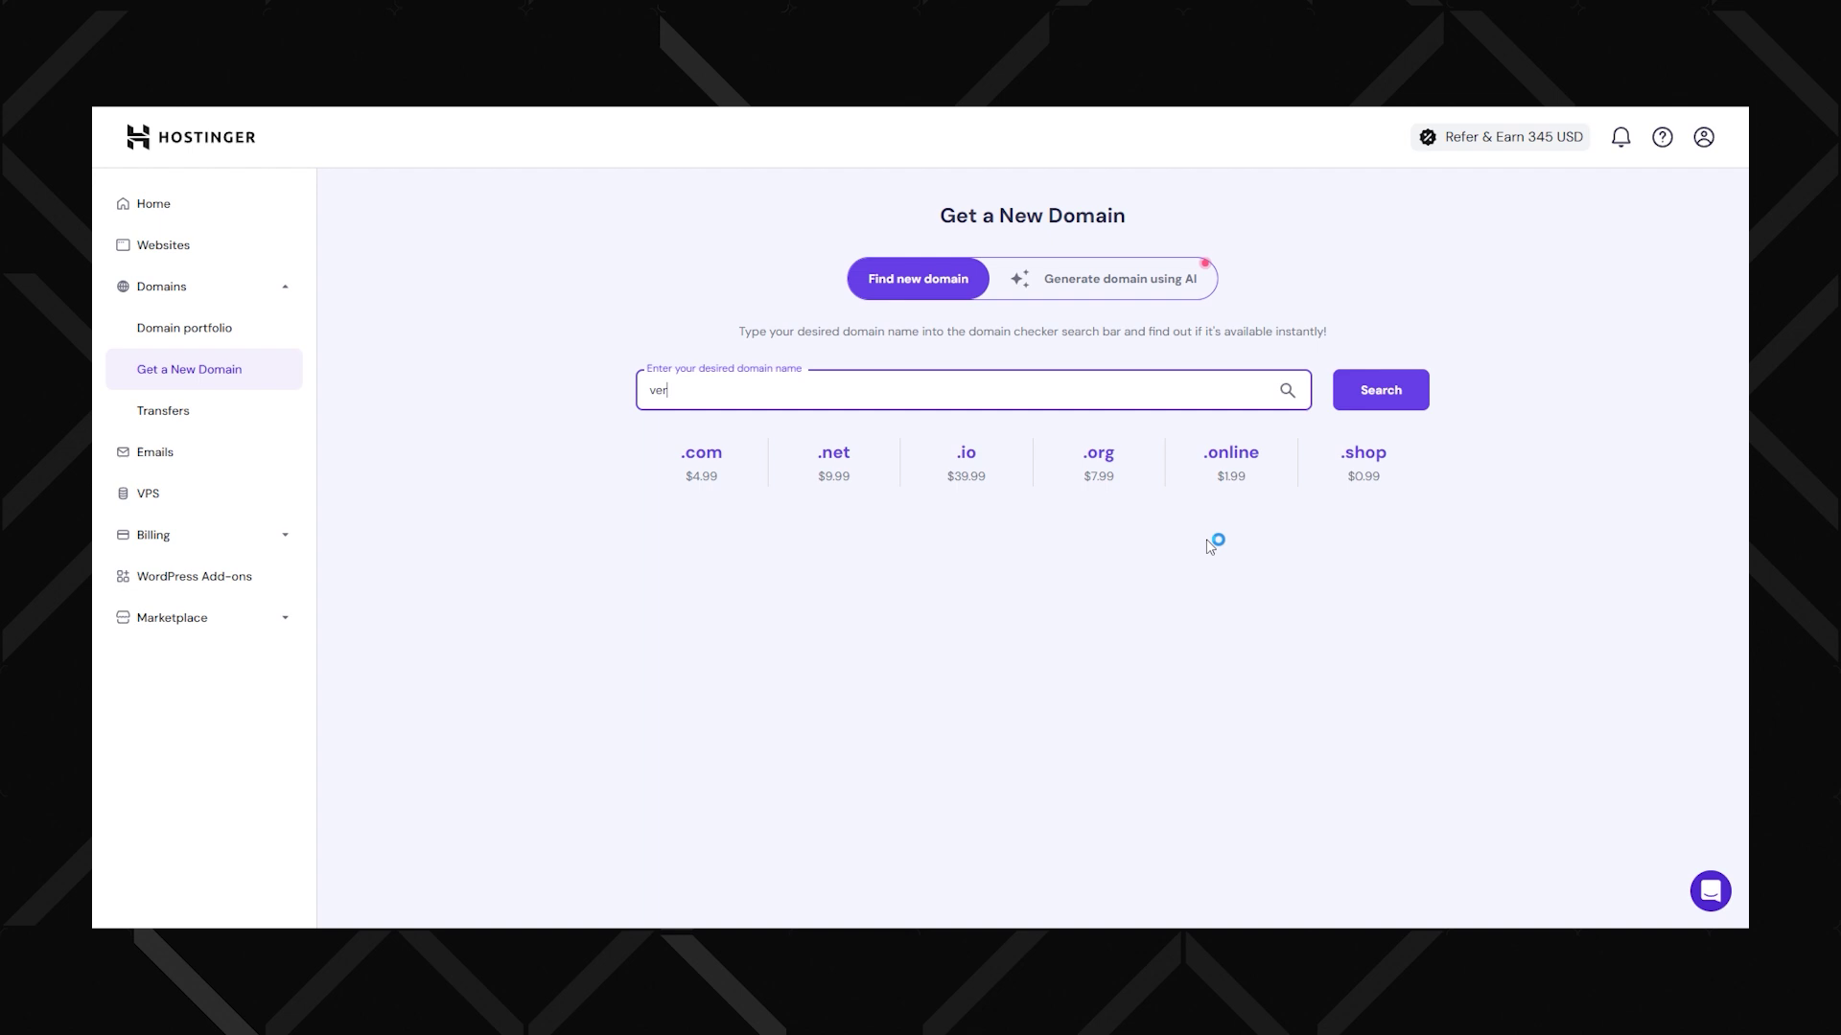
Check whether verycooltechzone.com and cooltechhub.com are available
{"action": "type", "text": "ycooltechzone.com"}
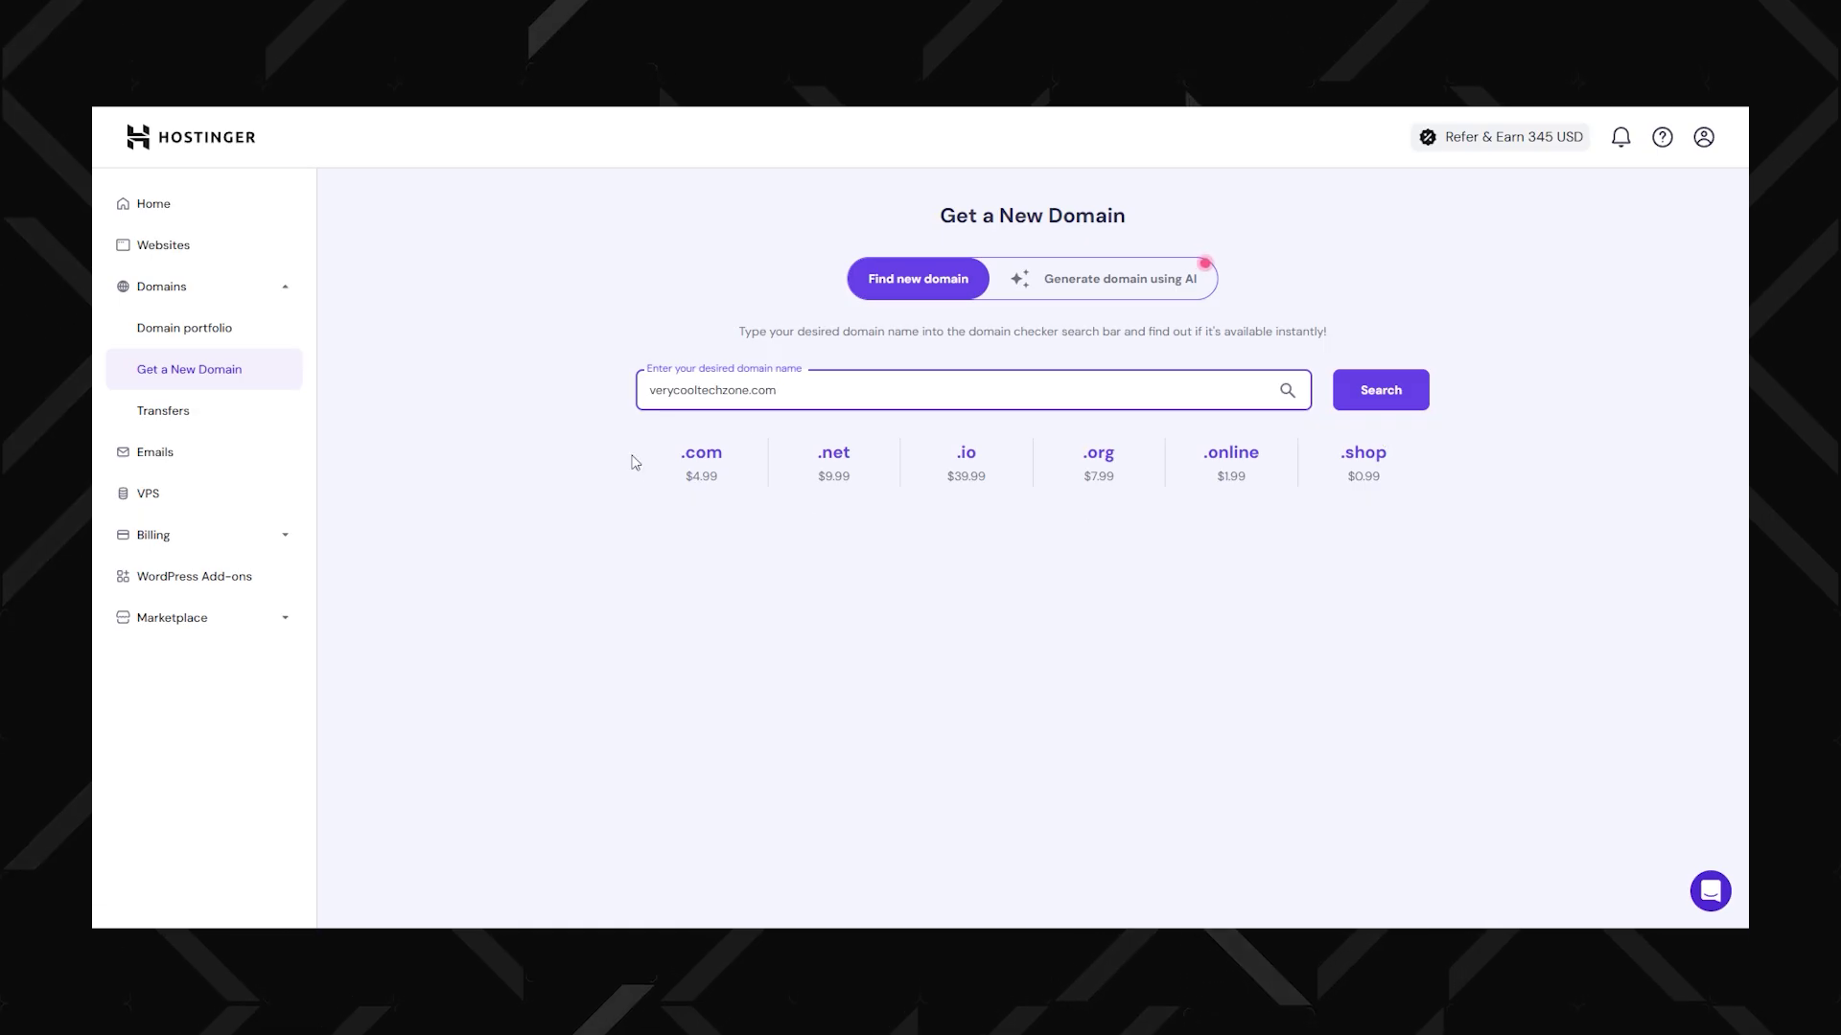
{"action": "left_click", "coordinate": [1383, 406]}
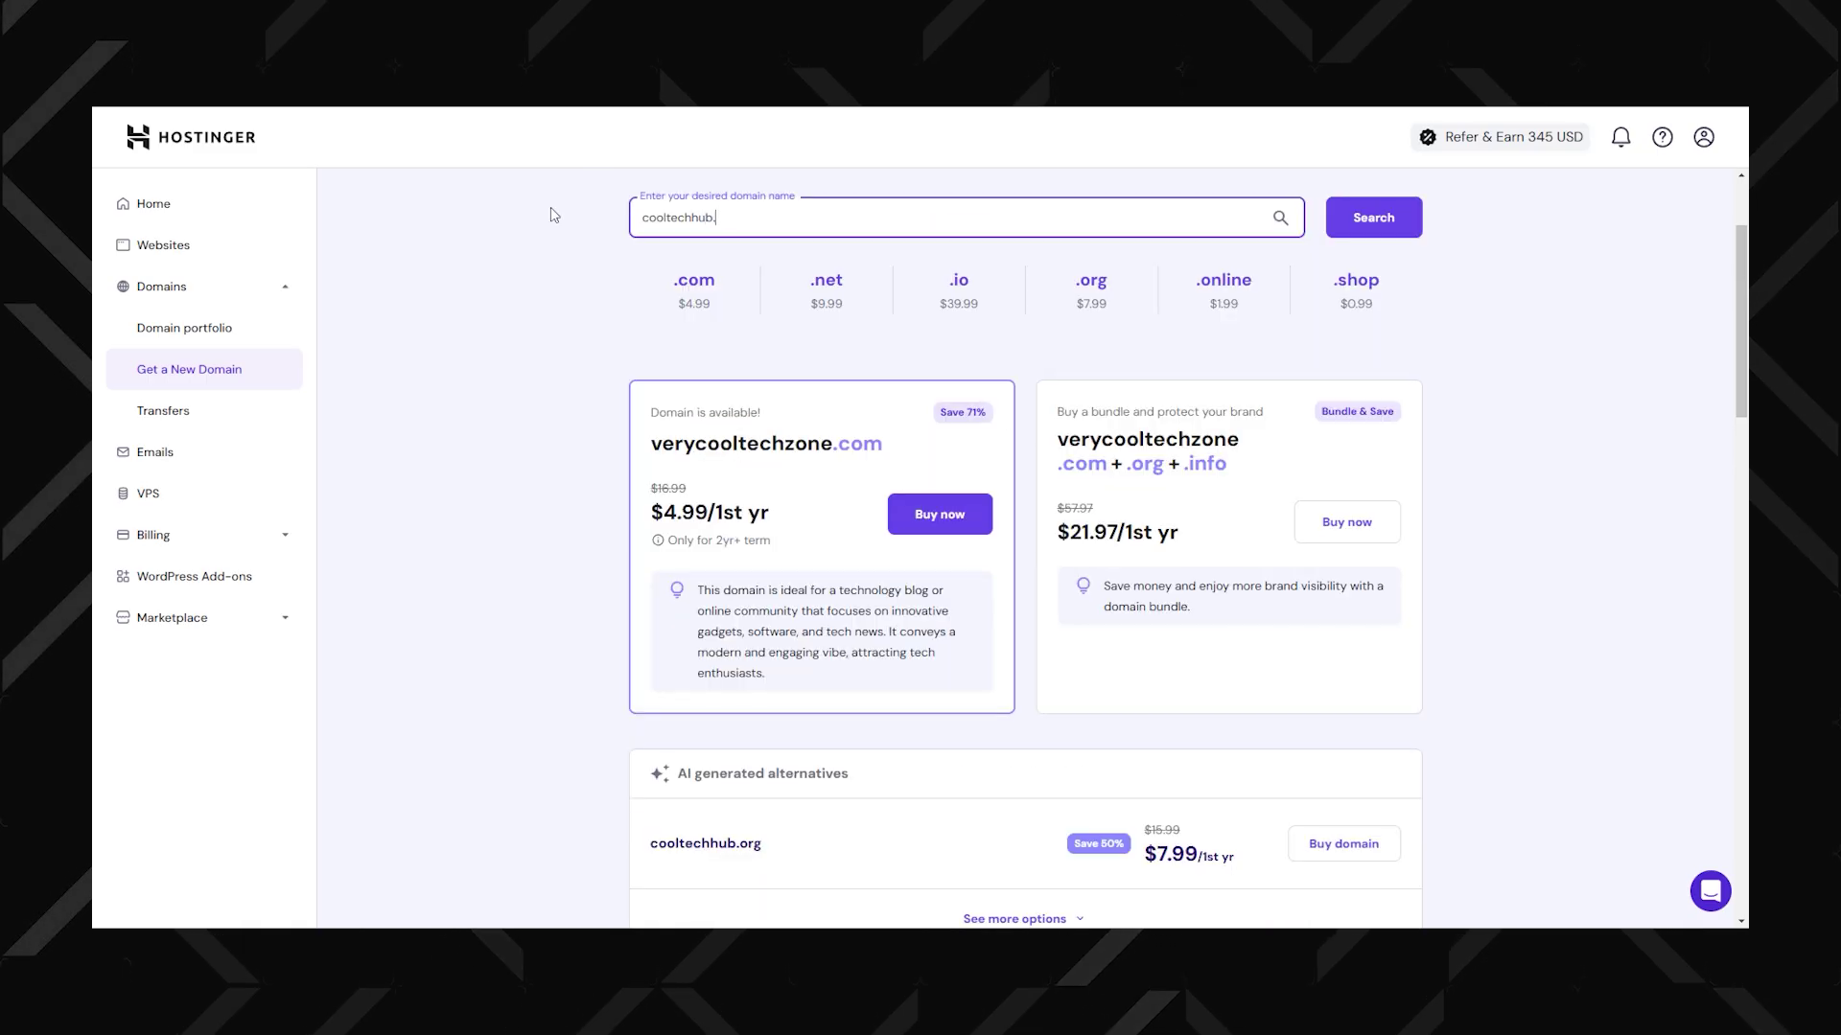
{"action": "type", "text": "com"}
{"action": "left_click", "coordinate": [1366, 230]}
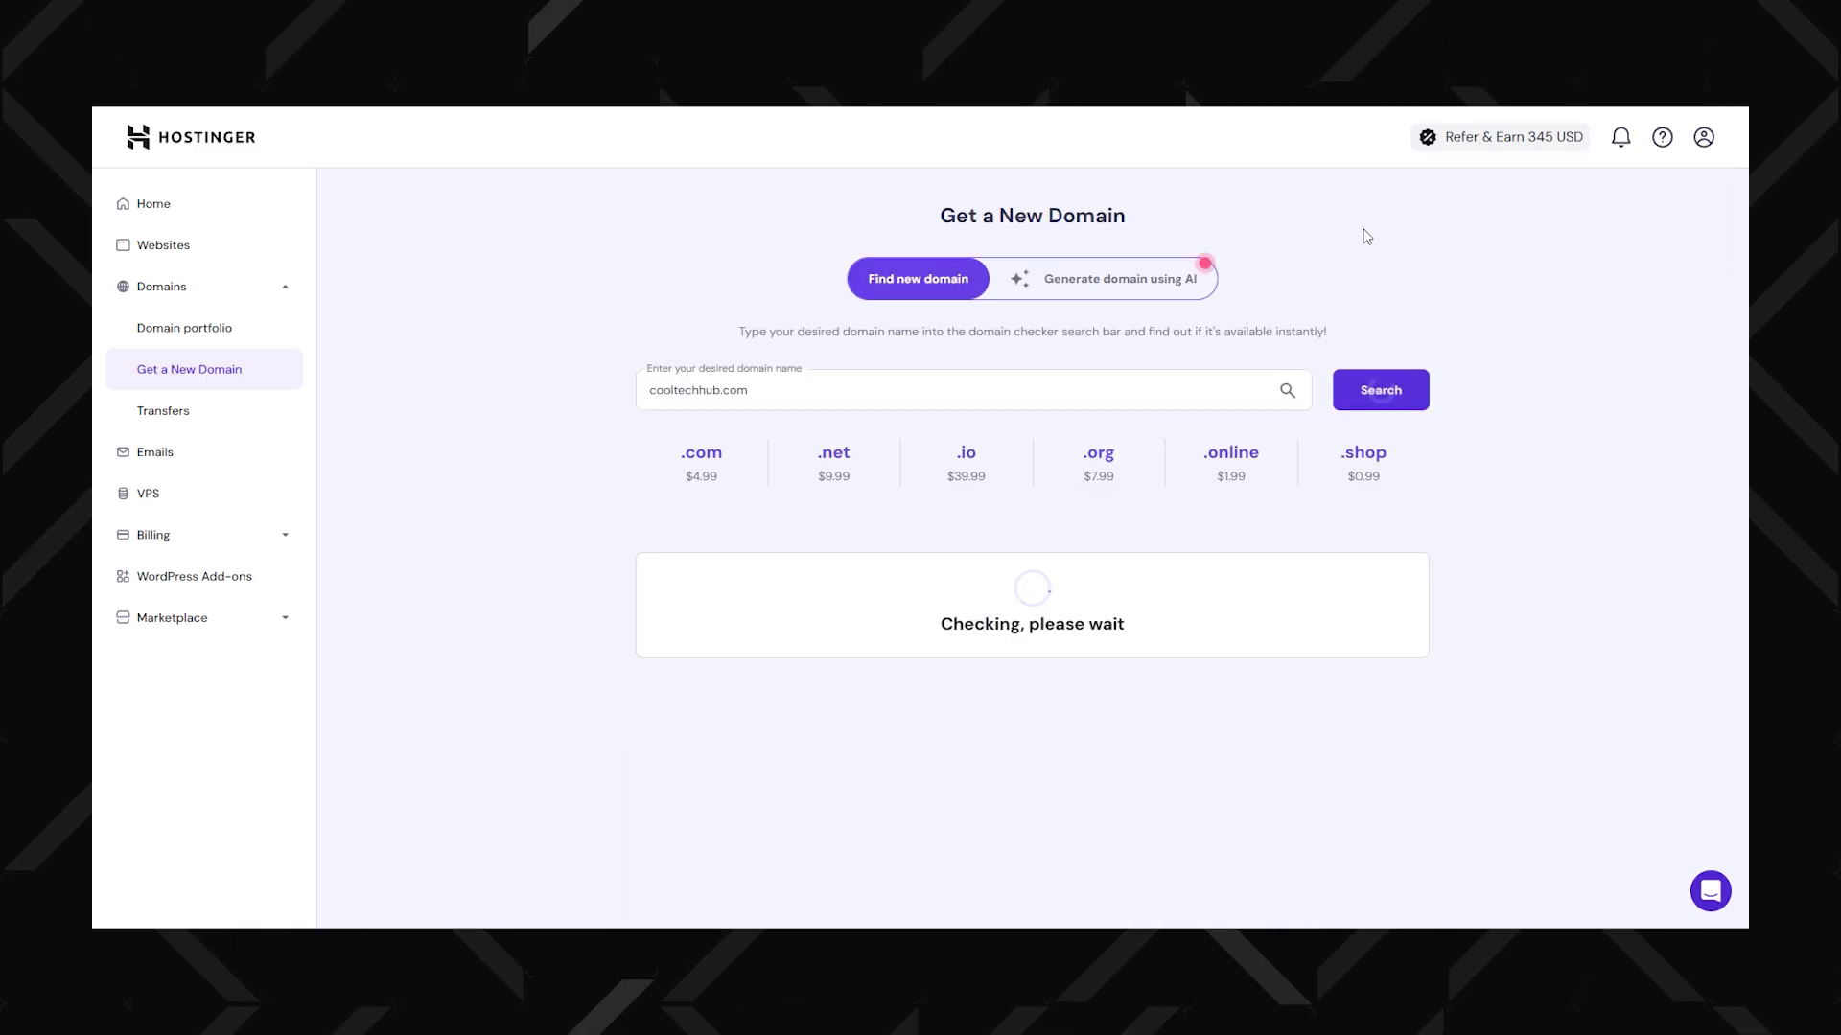
{"action": "scroll", "coordinate": [1265, 384], "scroll_direction": "down", "scroll_amount": 3}
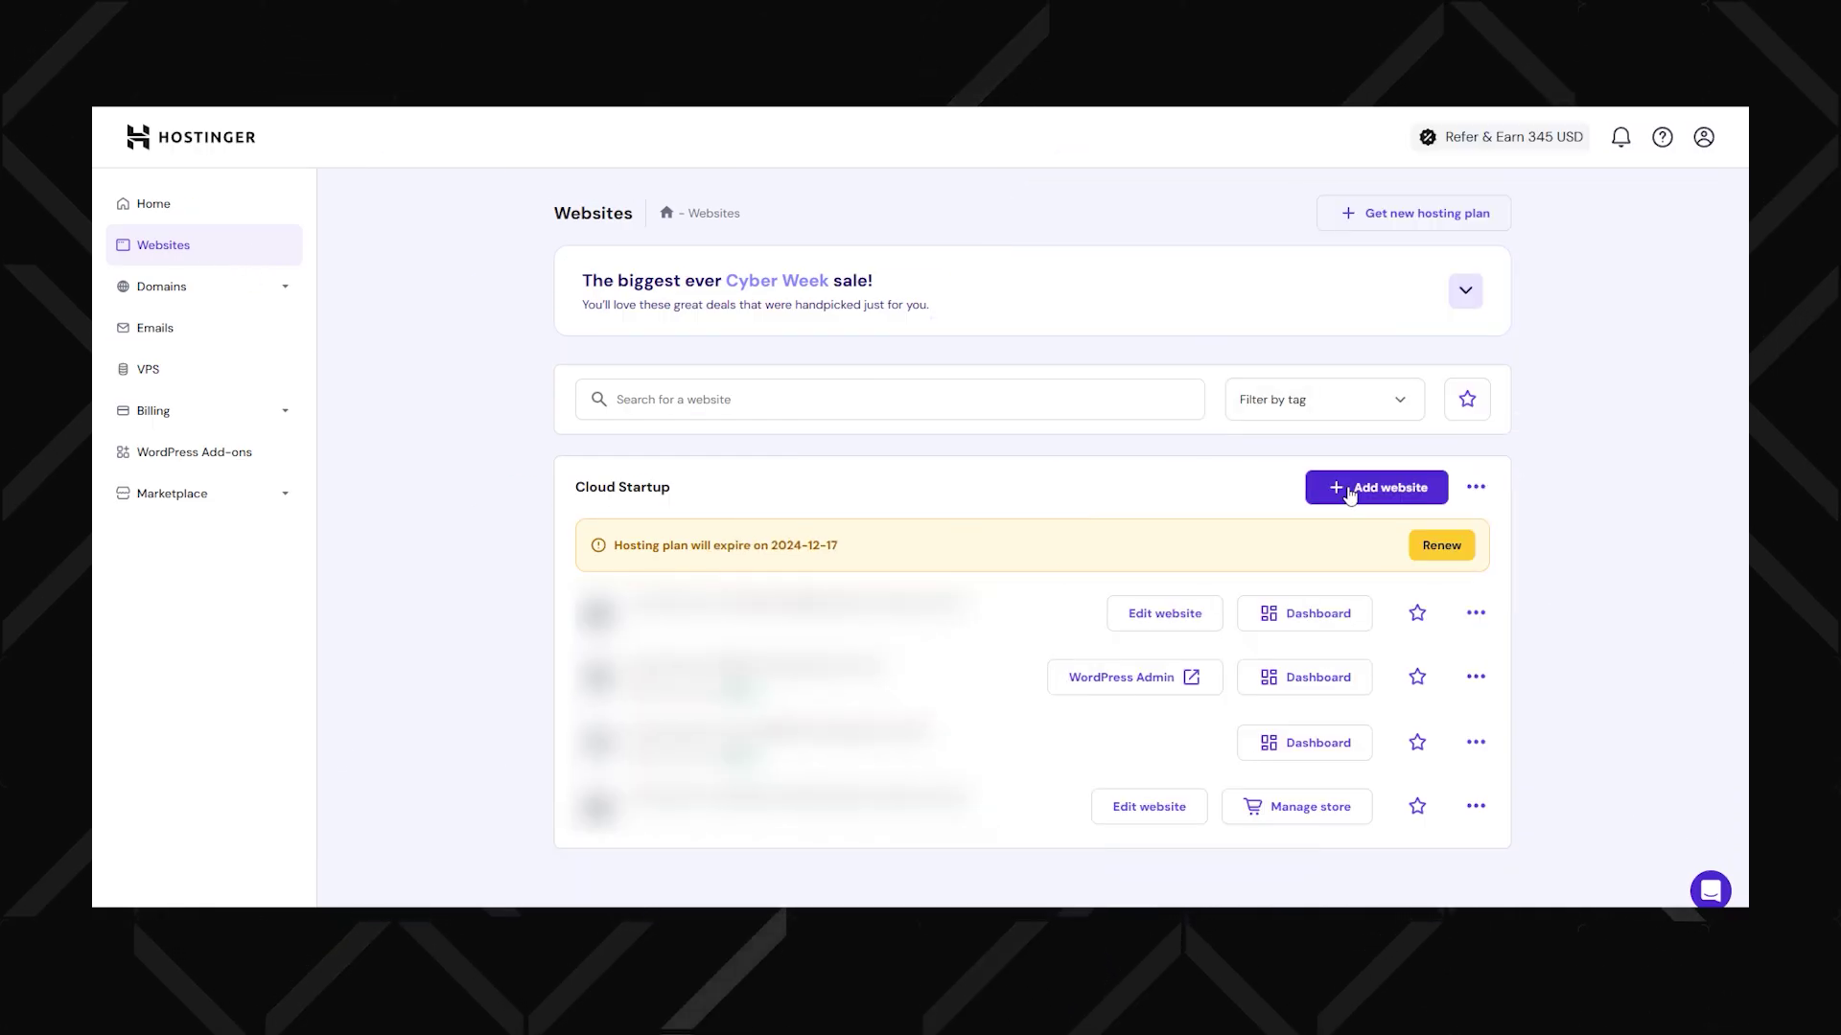
Choose the AI website builder option for the new website
{"action": "left_click", "coordinate": [1261, 611]}
{"action": "type", "text": "CoolTechZone"}
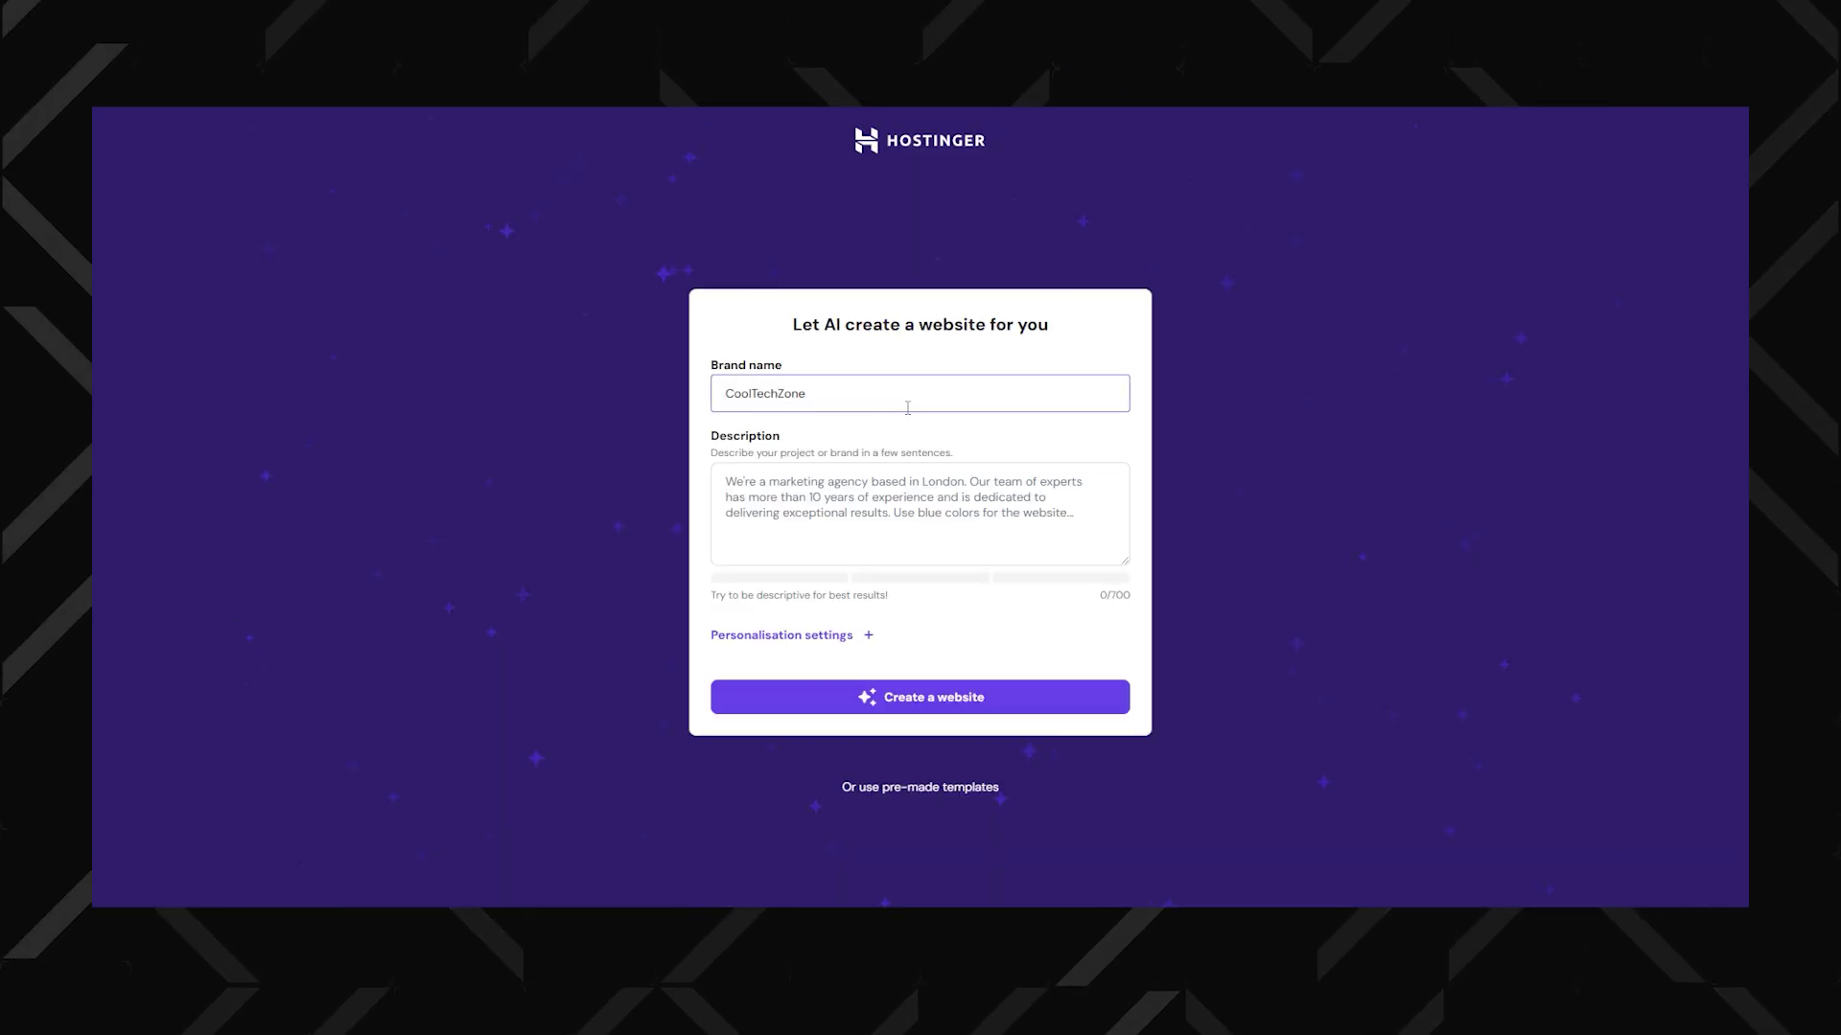
Go on to the site description and open the colour personalisation options
{"action": "left_click", "coordinate": [881, 518]}
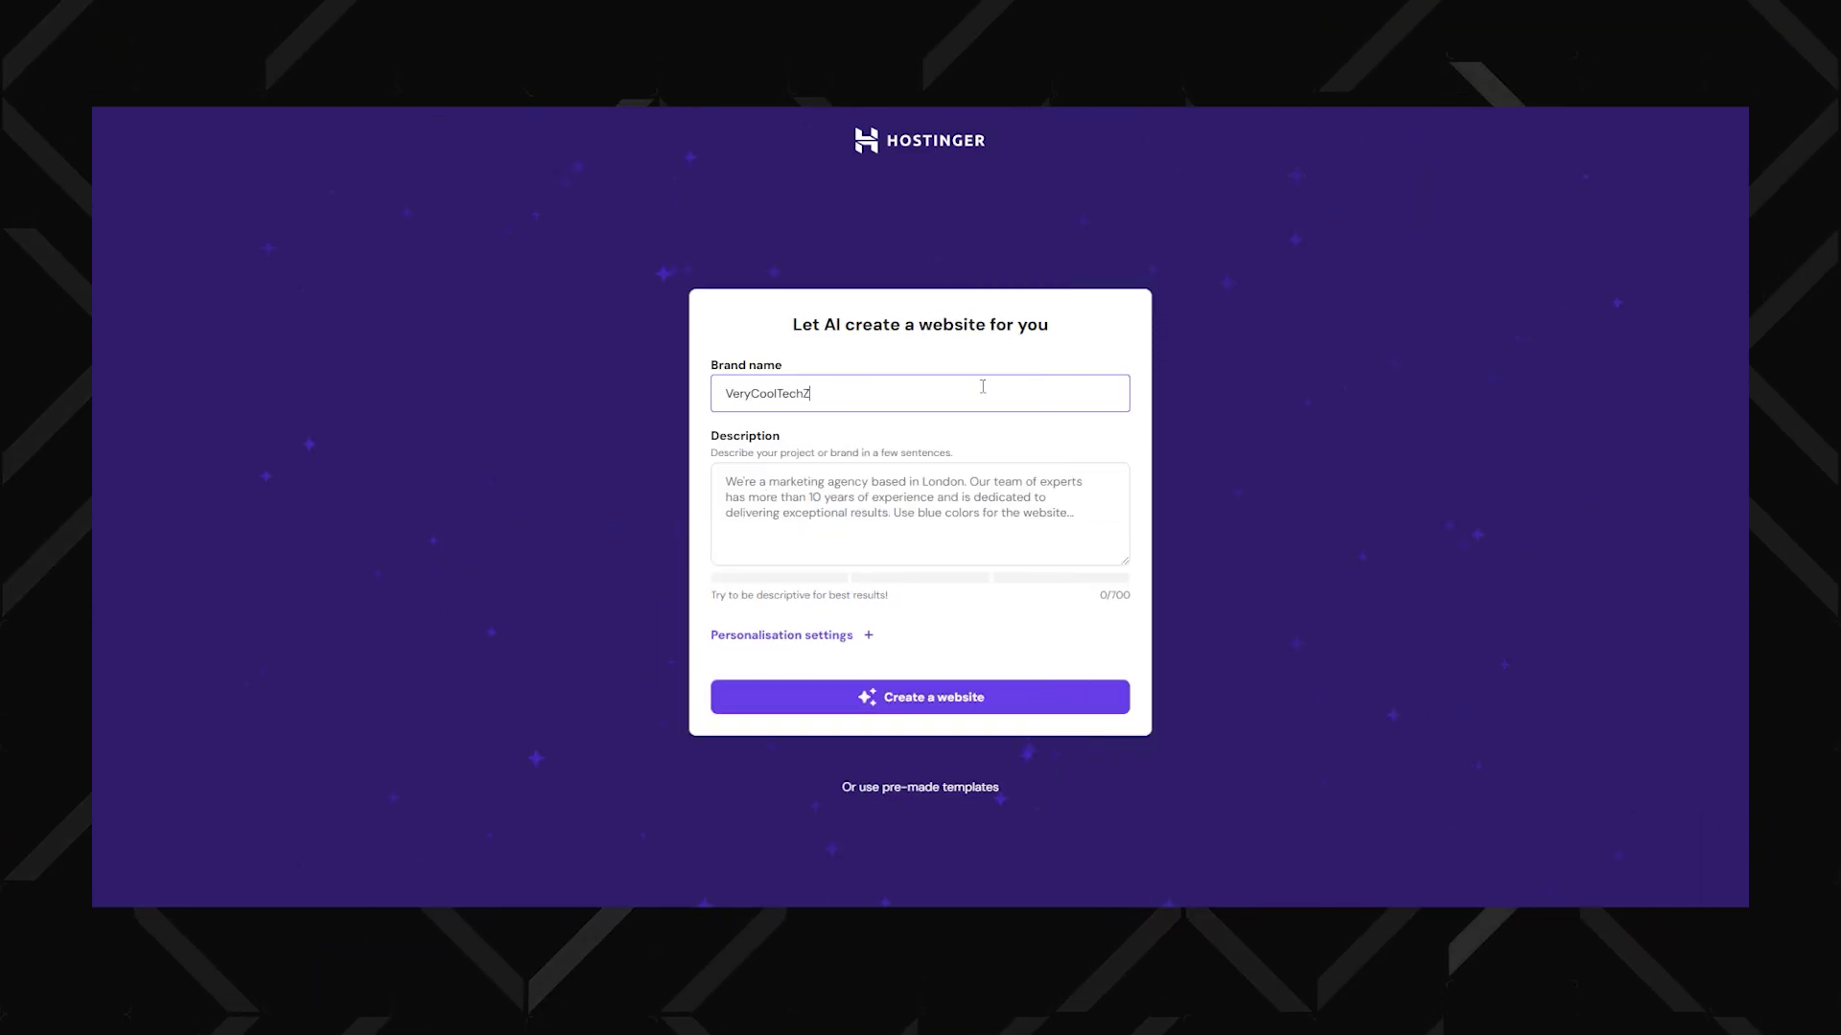
{"action": "left_click", "coordinate": [869, 640]}
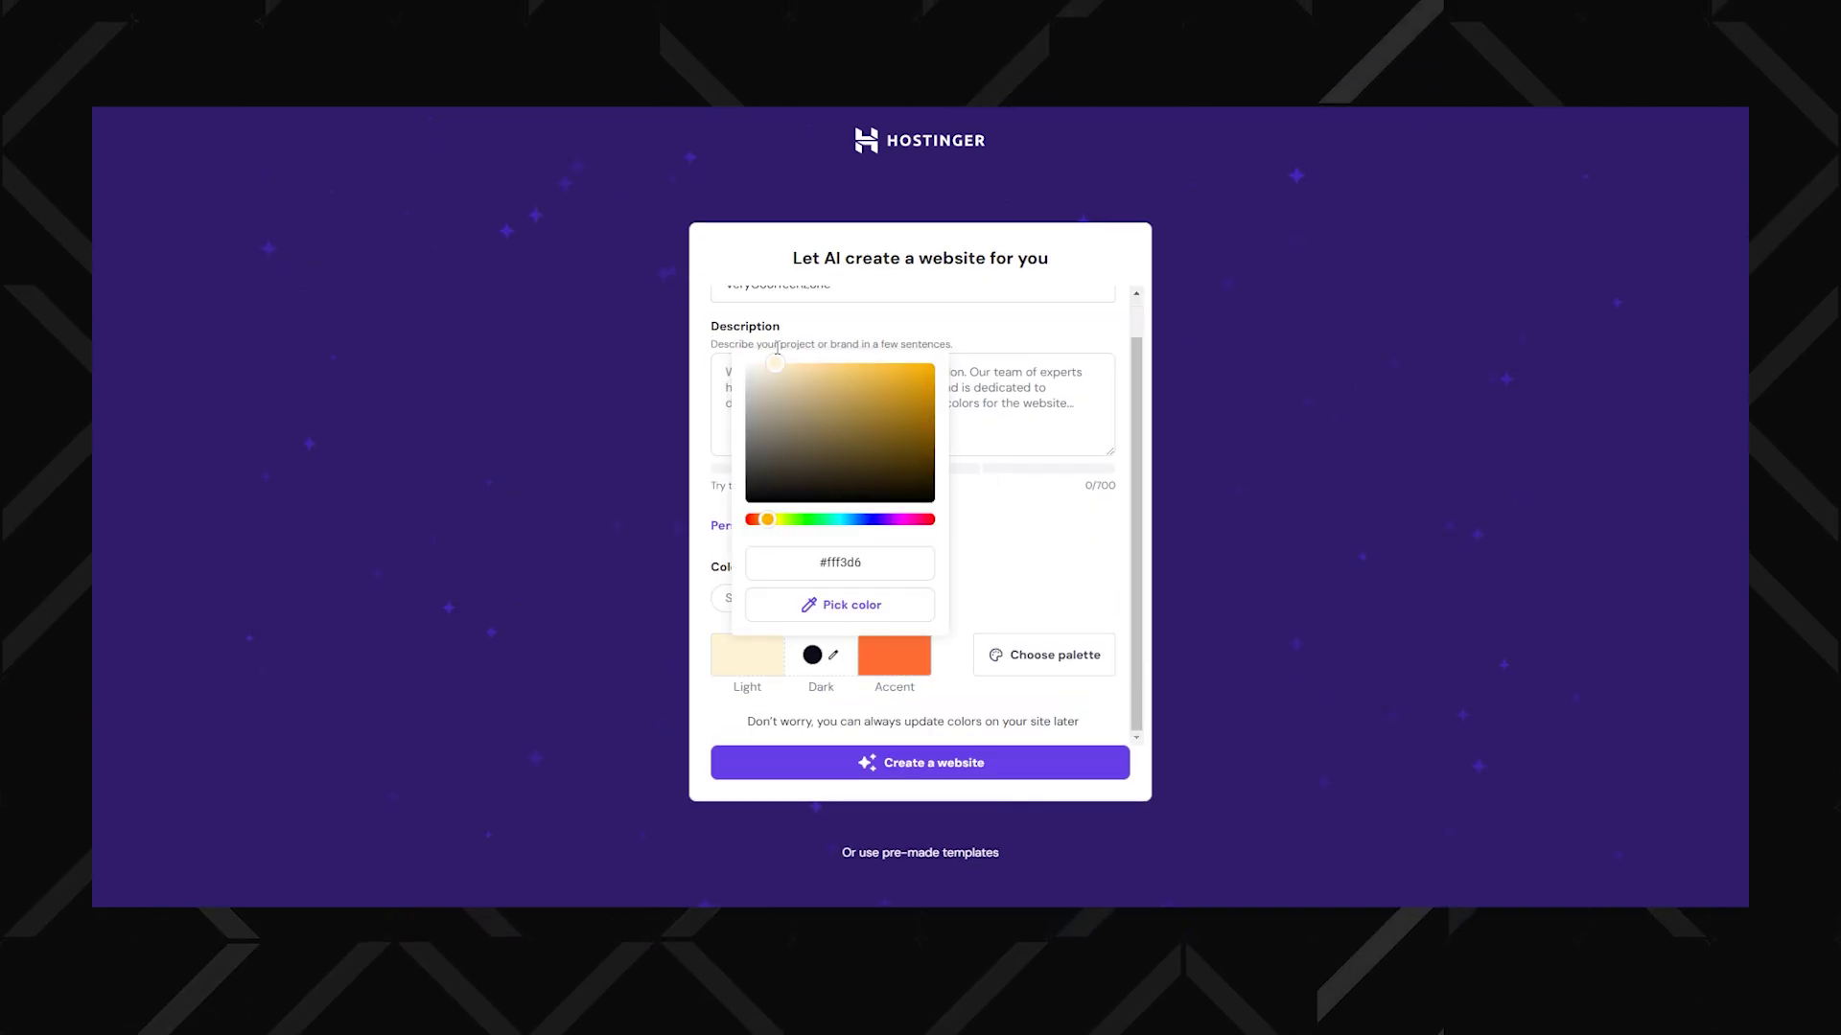
{"action": "left_click", "coordinate": [855, 457]}
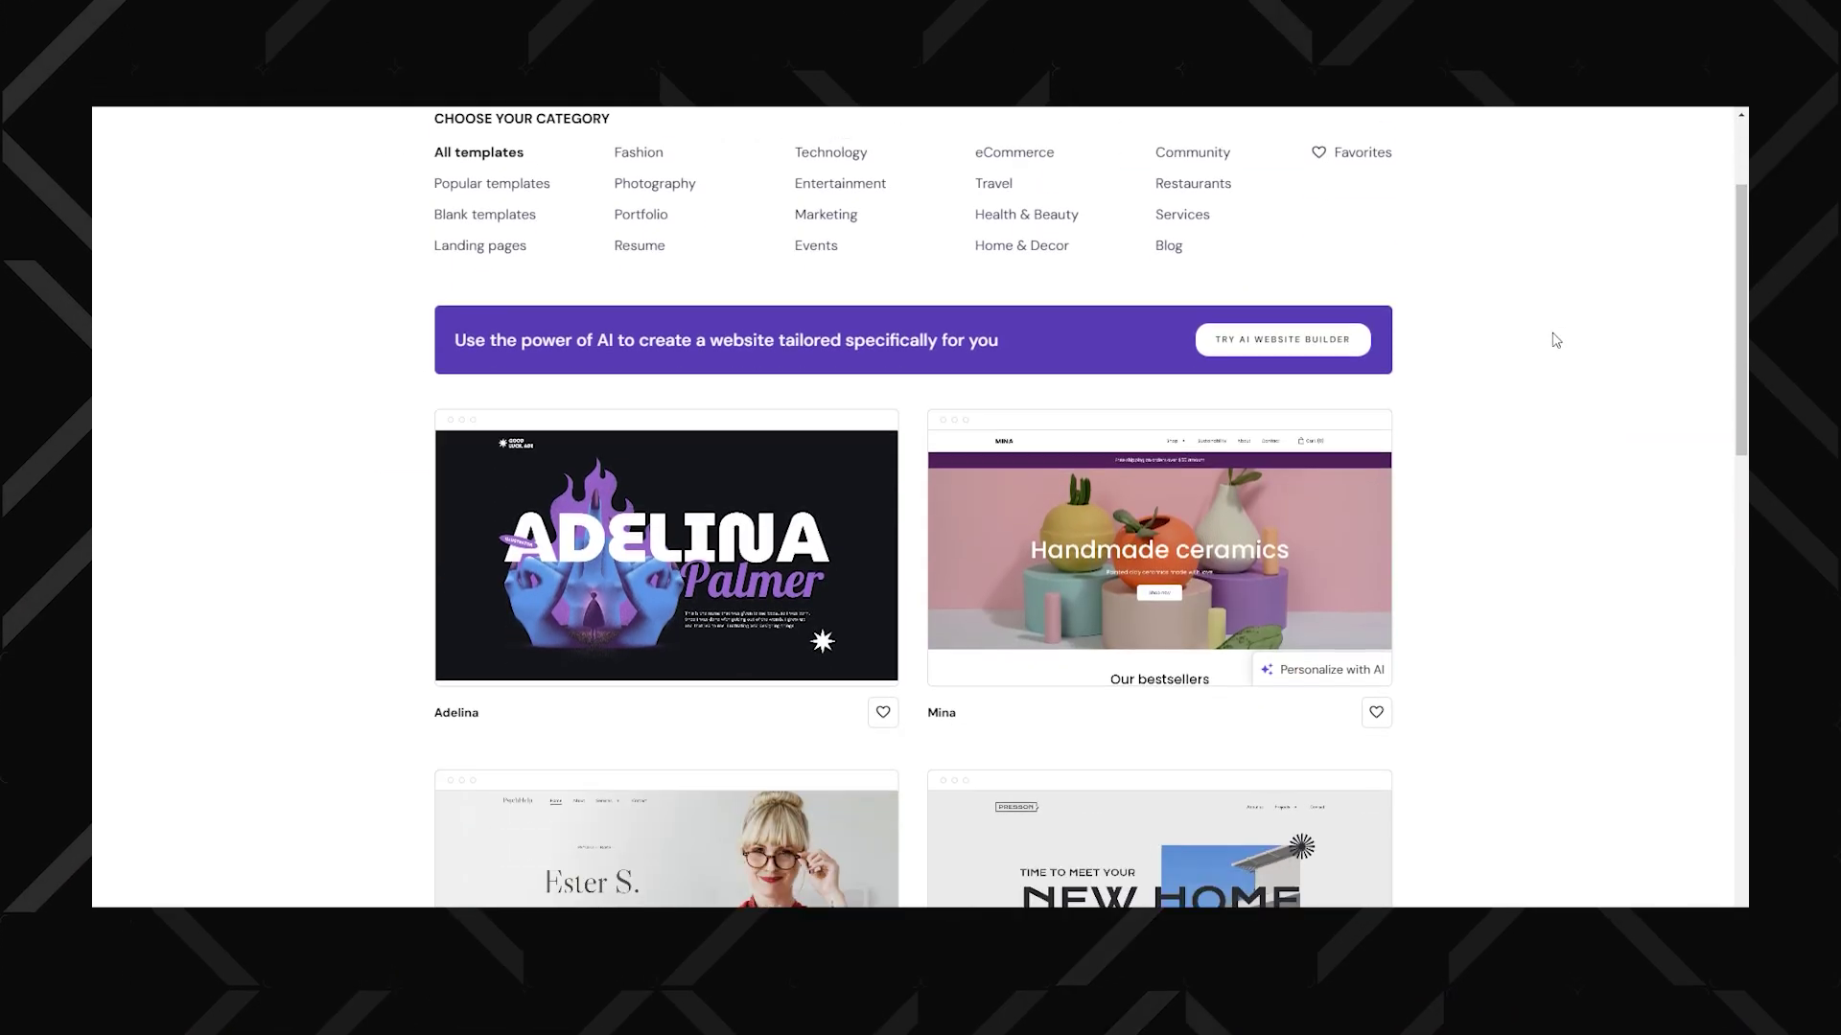
Browse the template gallery, including page 2, to find the Blick template
{"action": "scroll", "coordinate": [1554, 341], "scroll_direction": "down", "scroll_amount": 3}
{"action": "scroll", "coordinate": [1418, 595], "scroll_direction": "down", "scroll_amount": 4}
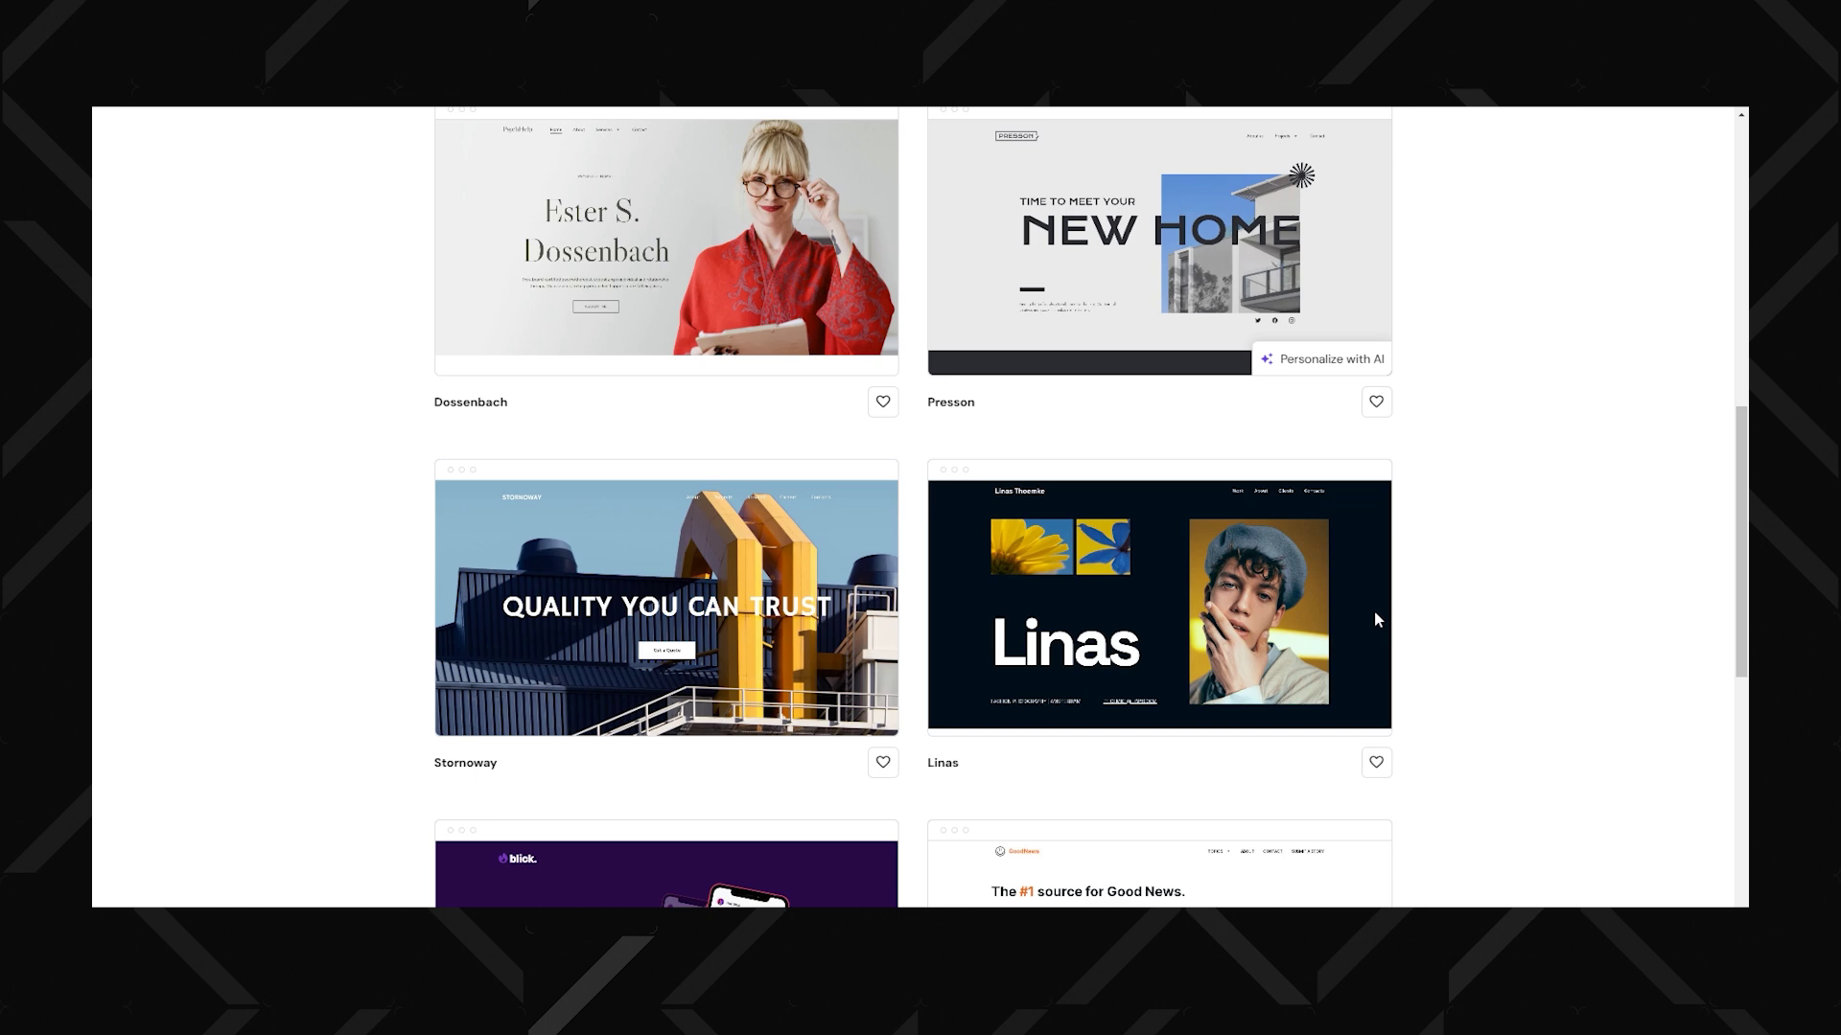
{"action": "scroll", "coordinate": [1496, 441], "scroll_direction": "down", "scroll_amount": 5}
{"action": "scroll", "coordinate": [1475, 433], "scroll_direction": "down", "scroll_amount": 3}
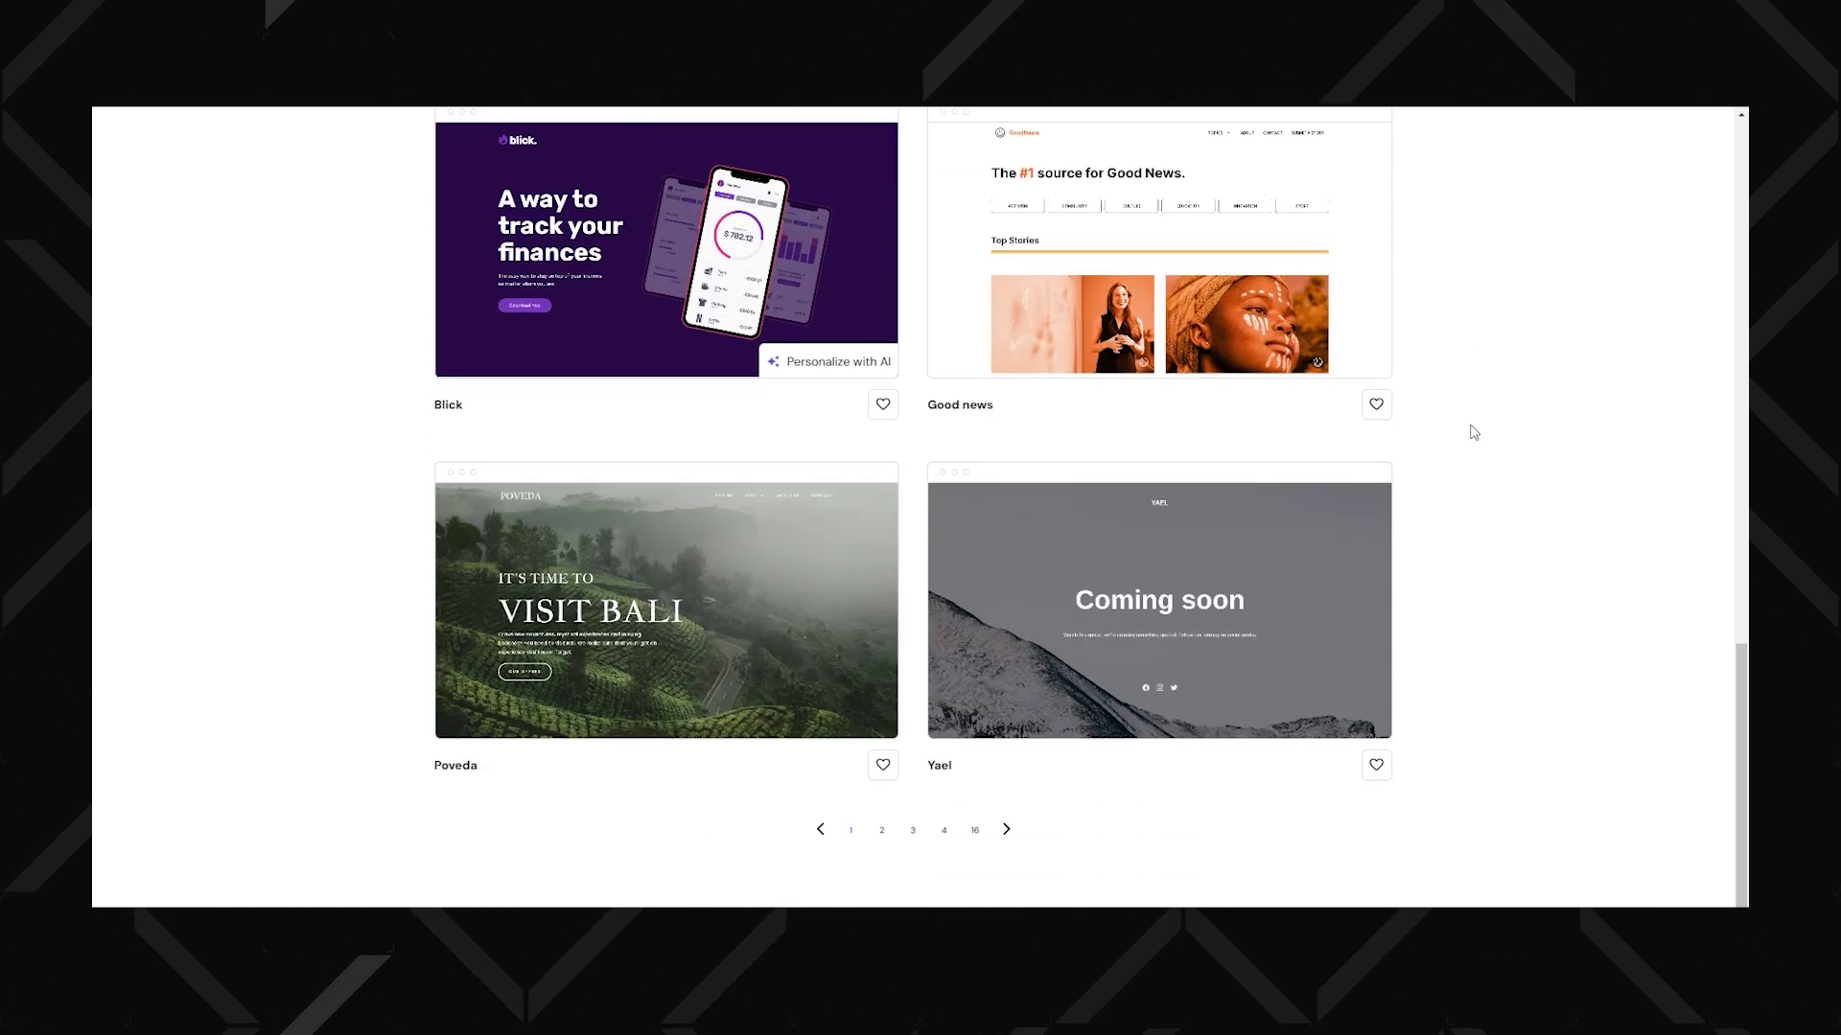
{"action": "left_click", "coordinate": [878, 830]}
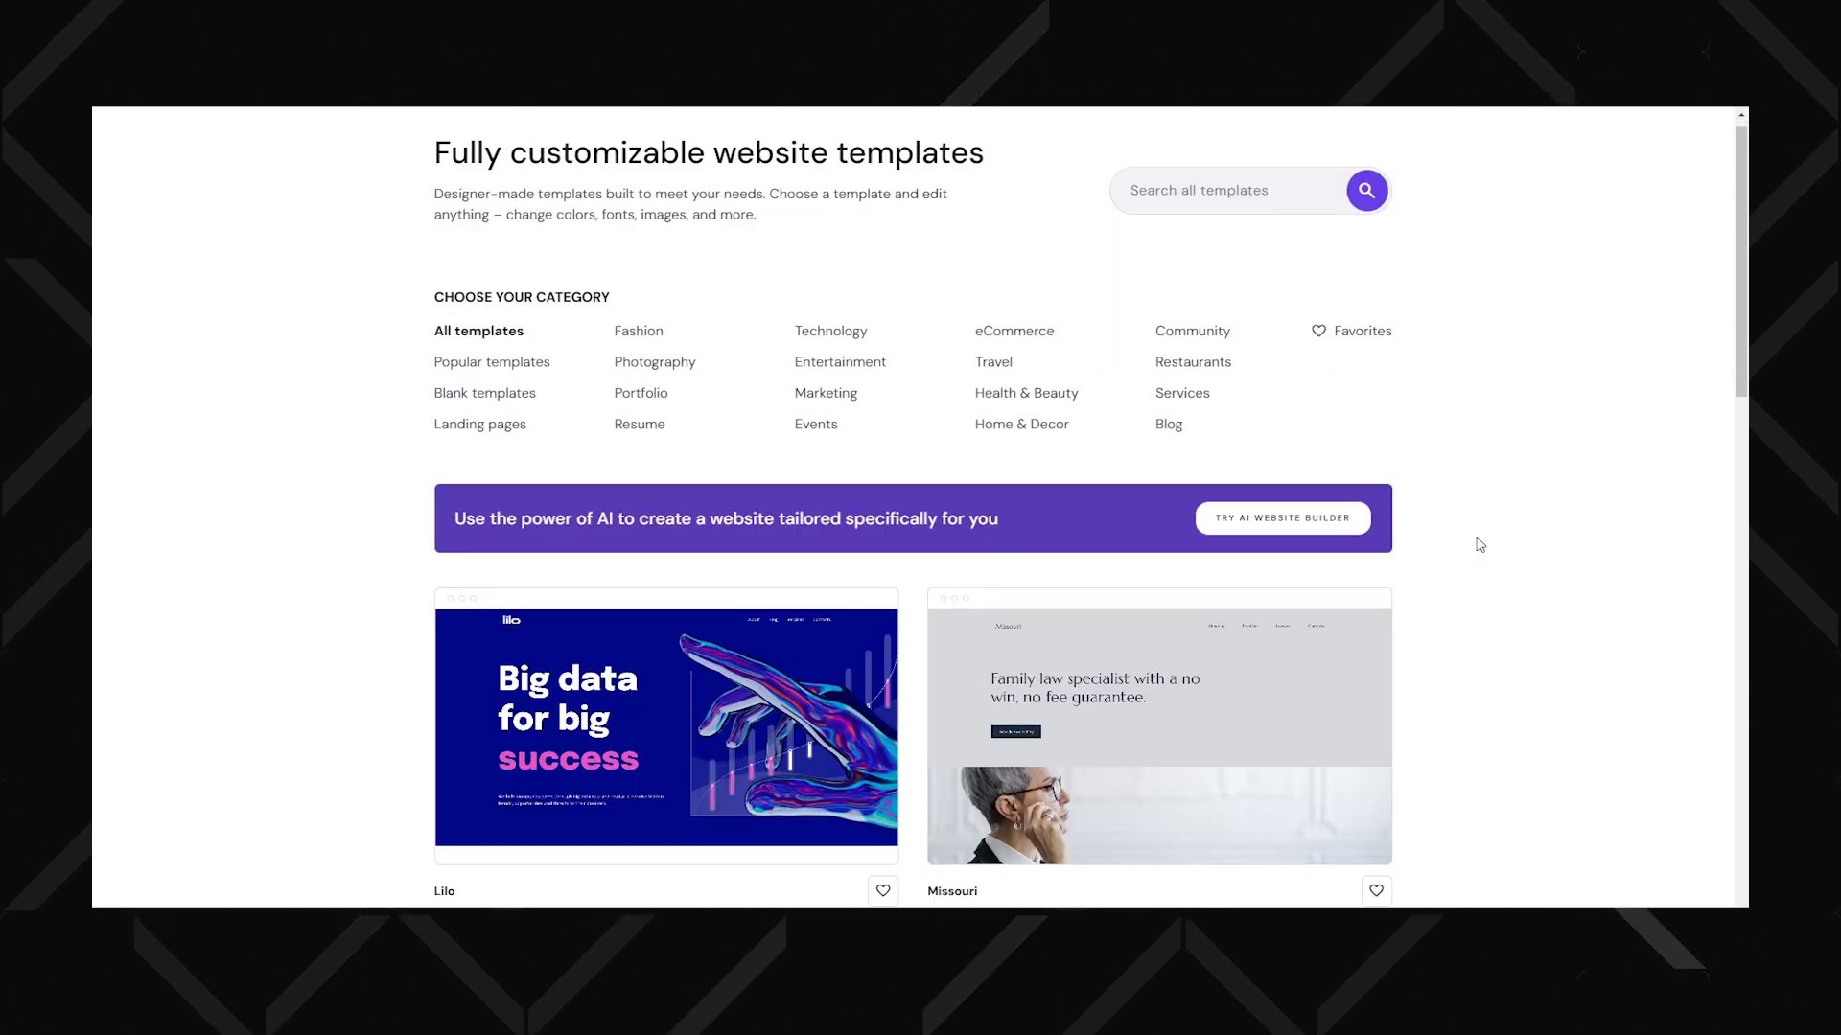
{"action": "scroll", "coordinate": [1462, 547], "scroll_direction": "down", "scroll_amount": 3}
{"action": "scroll", "coordinate": [1459, 544], "scroll_direction": "down", "scroll_amount": 2}
{"action": "scroll", "coordinate": [1452, 545], "scroll_direction": "down", "scroll_amount": 2}
{"action": "scroll", "coordinate": [1447, 546], "scroll_direction": "down", "scroll_amount": 1}
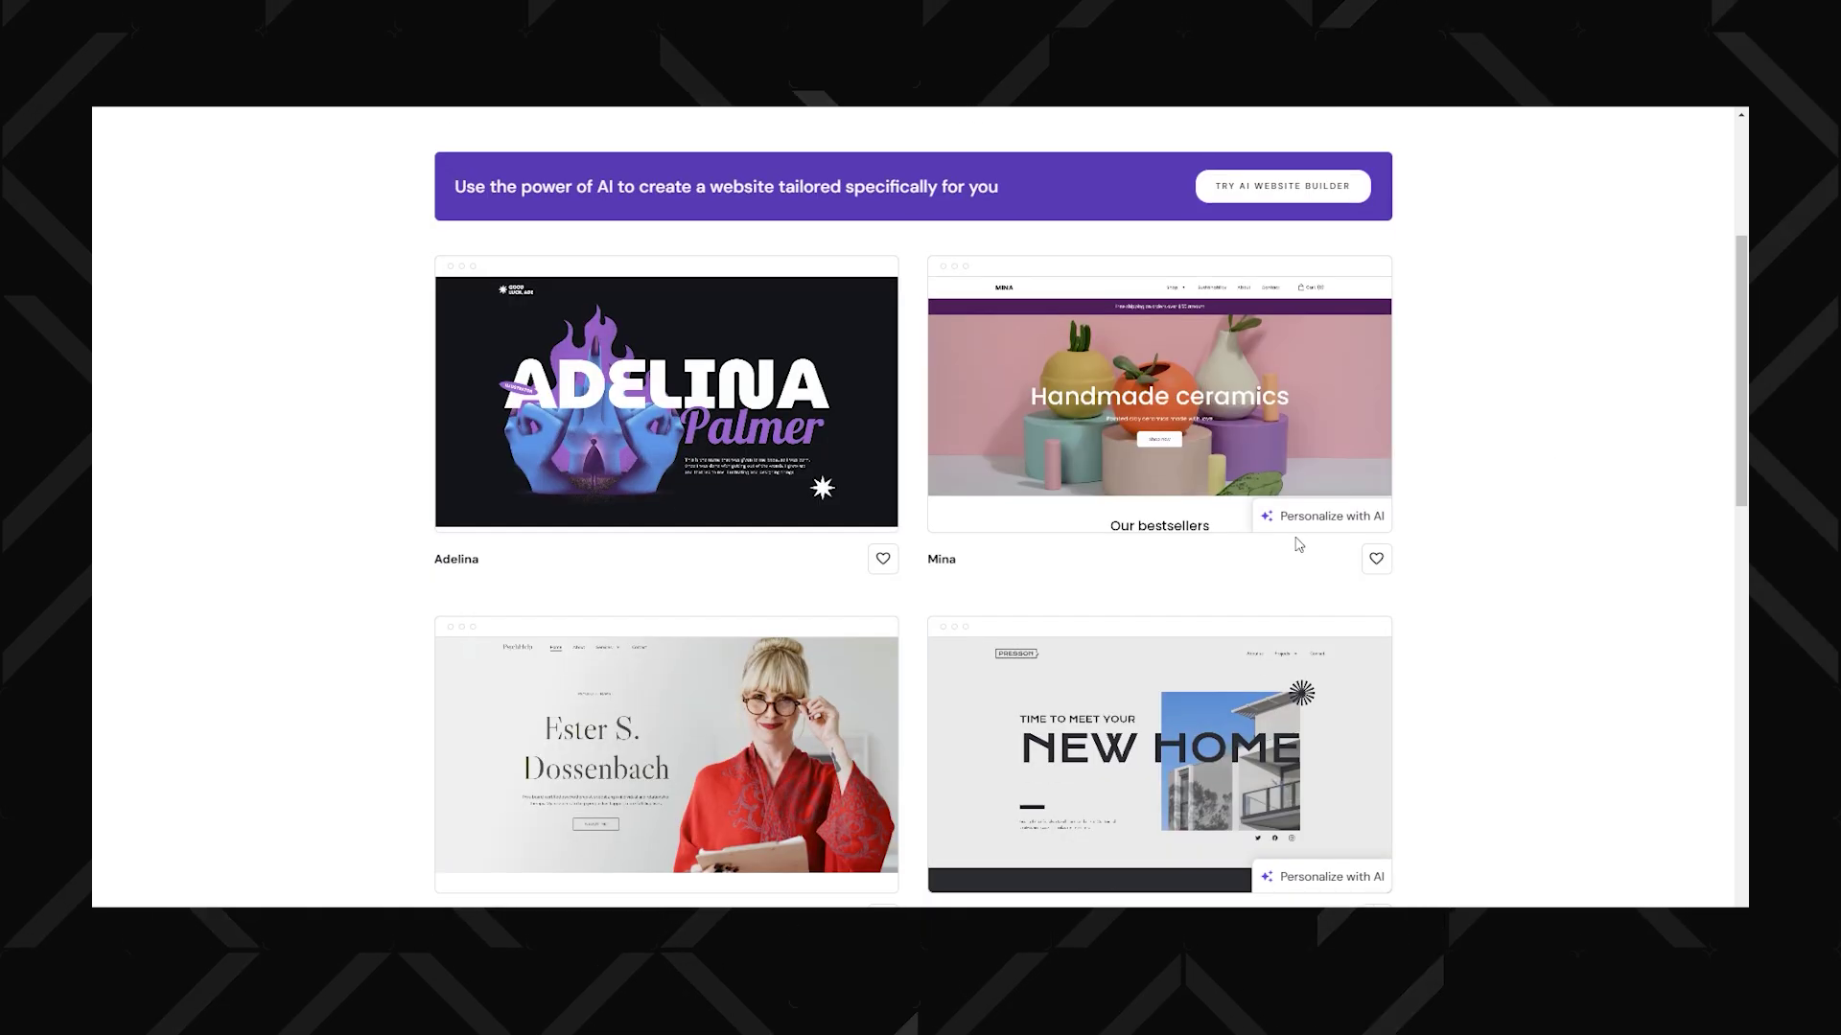
{"action": "scroll", "coordinate": [1491, 547], "scroll_direction": "down", "scroll_amount": 1}
{"action": "scroll", "coordinate": [1494, 550], "scroll_direction": "down", "scroll_amount": 4}
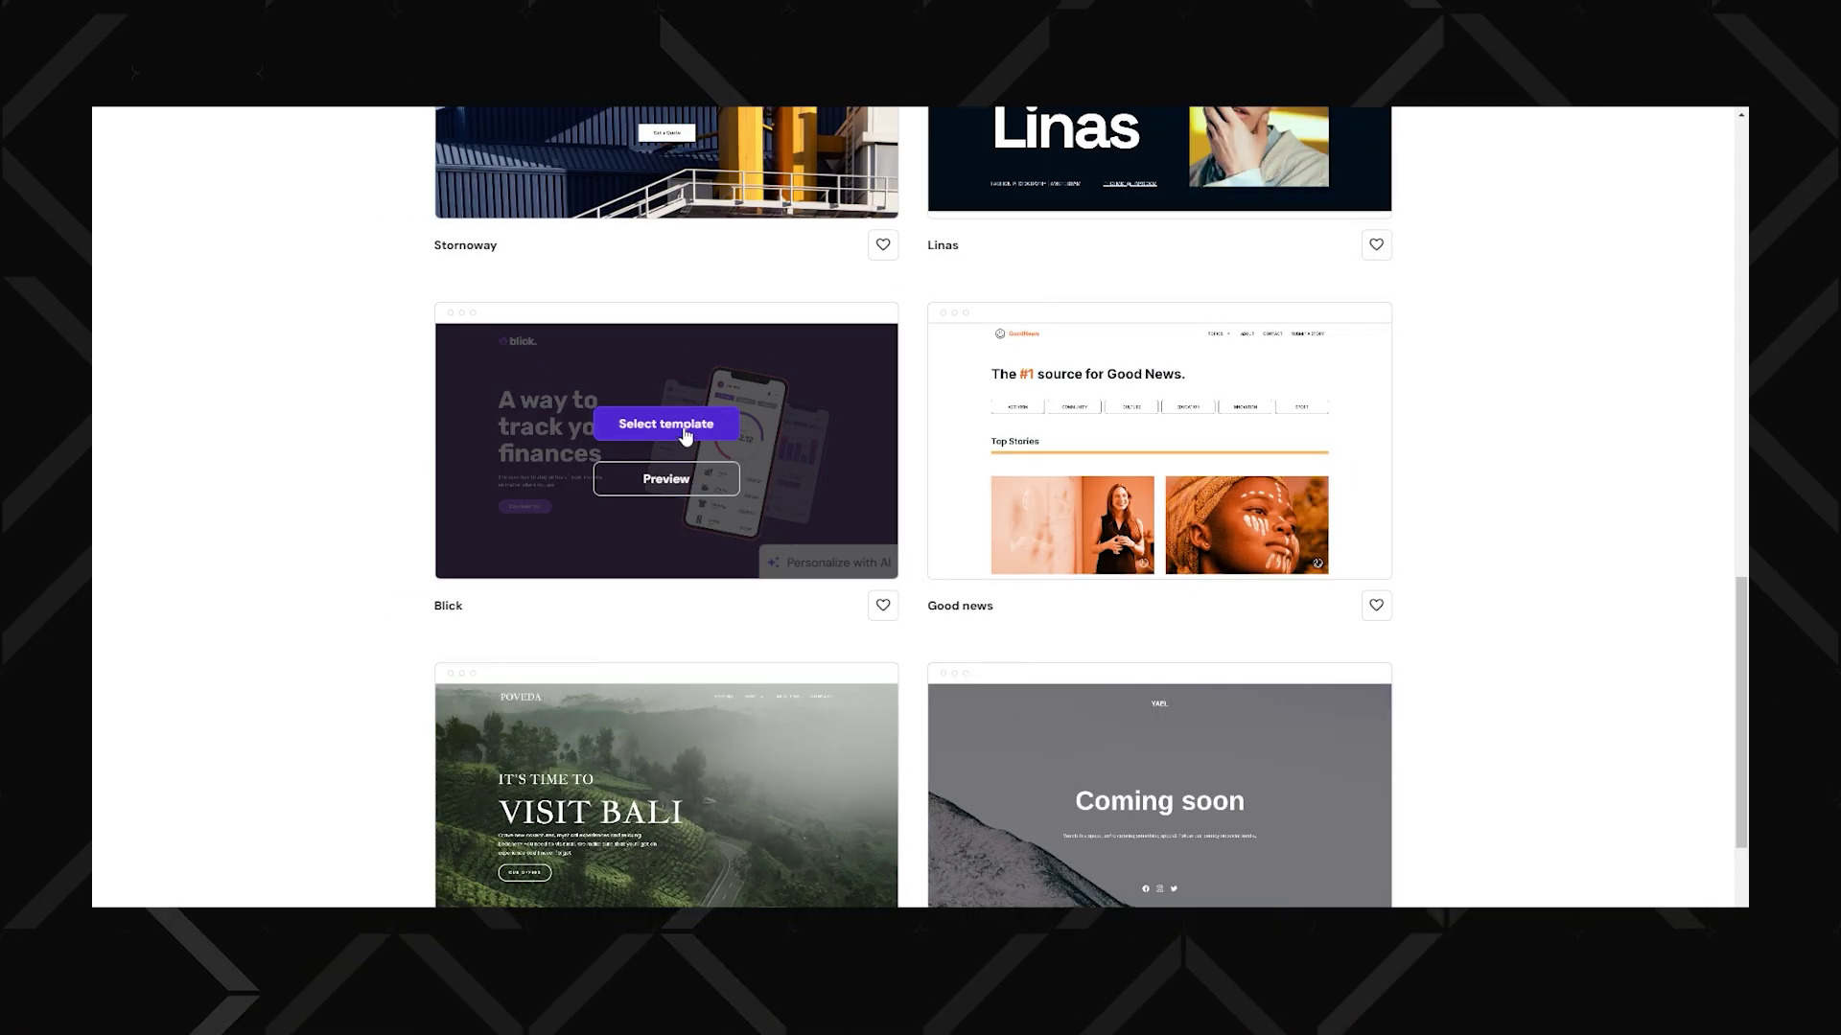
Personalise the Blick template with AI-generated content and scroll through the preview
{"action": "left_click", "coordinate": [669, 427]}
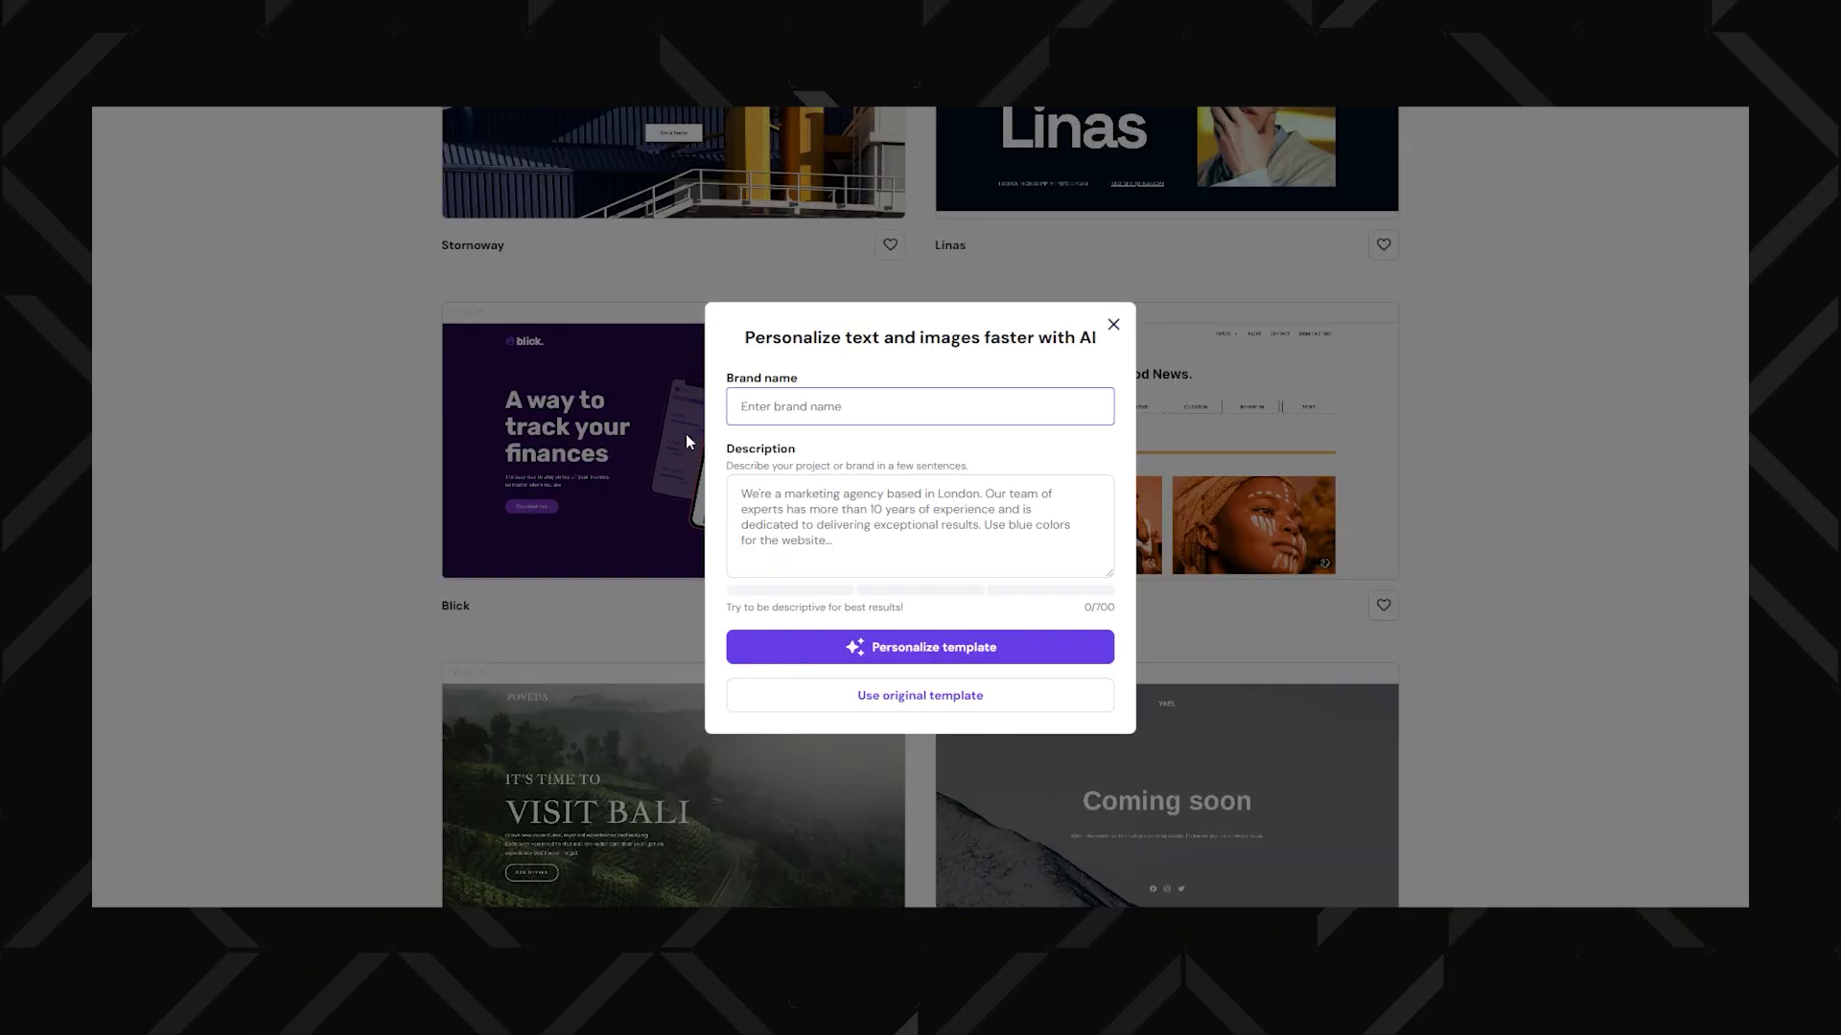
{"action": "type", "text": "VeryCoolTechZone"}
{"action": "left_click", "coordinate": [924, 652]}
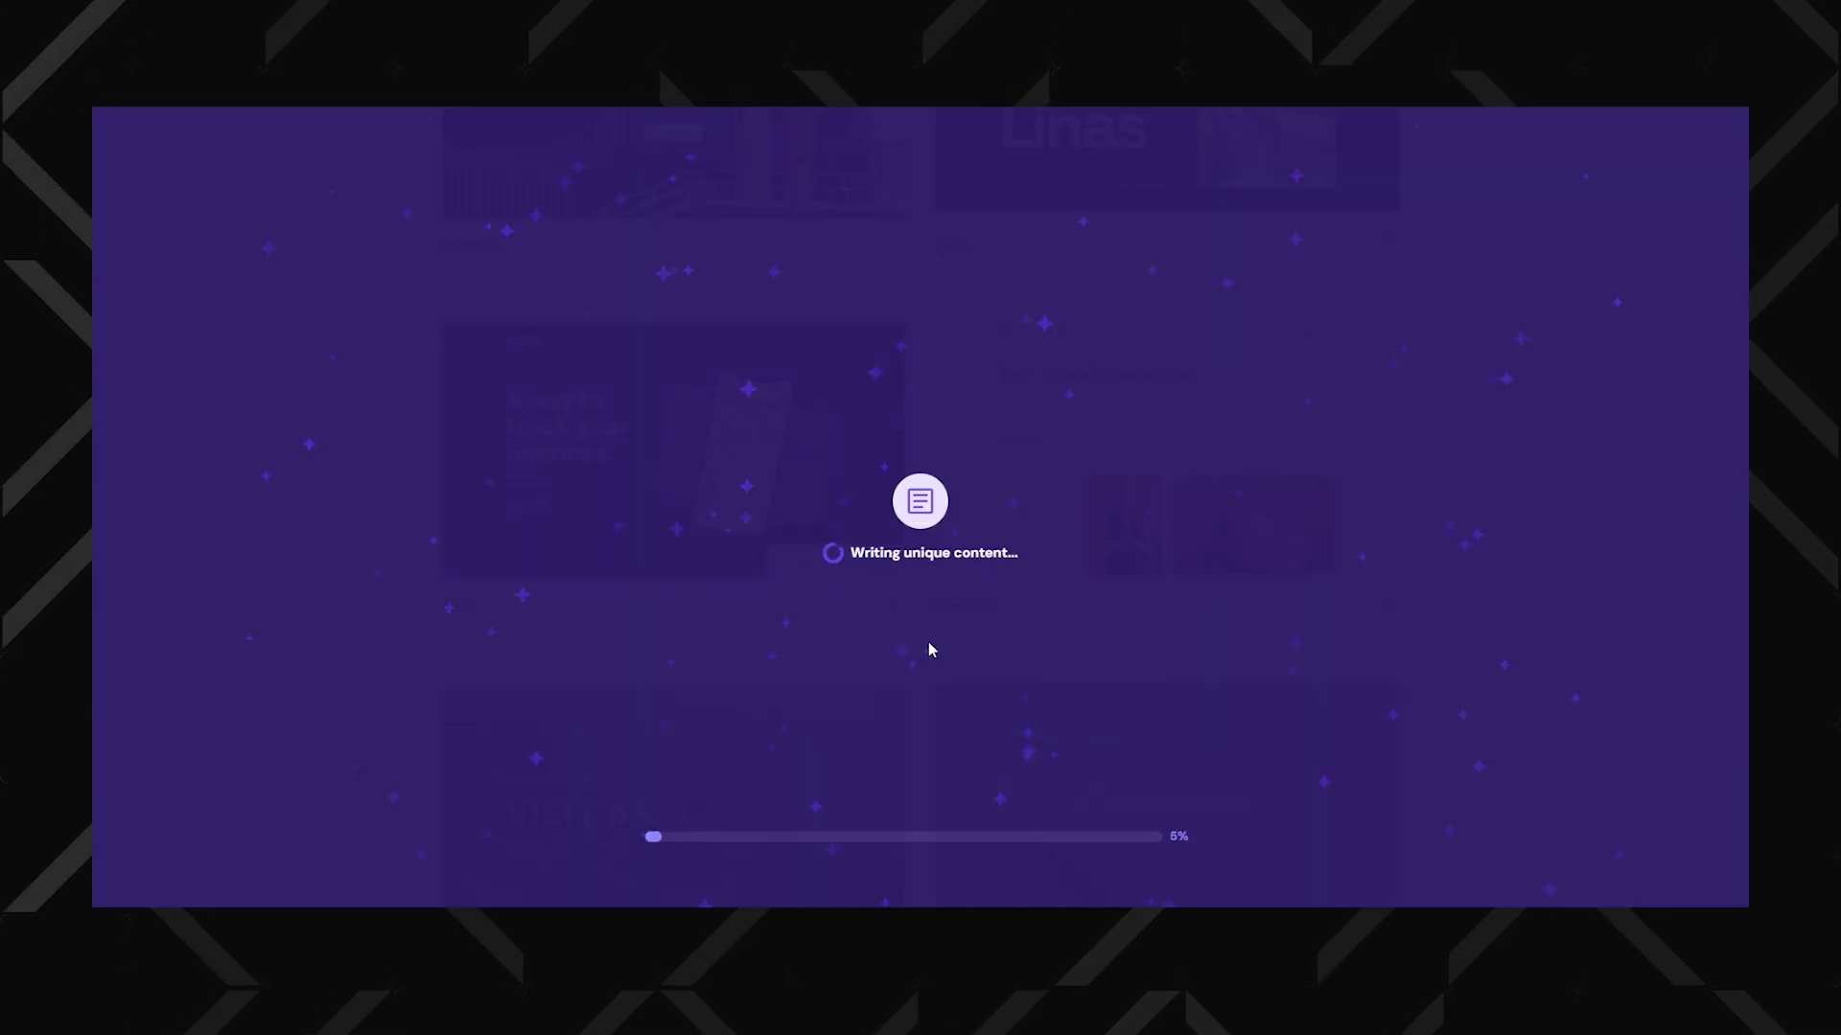
{"action": "scroll", "coordinate": [1726, 398], "scroll_direction": "down", "scroll_amount": 2}
{"action": "scroll", "coordinate": [1725, 398], "scroll_direction": "down", "scroll_amount": 2}
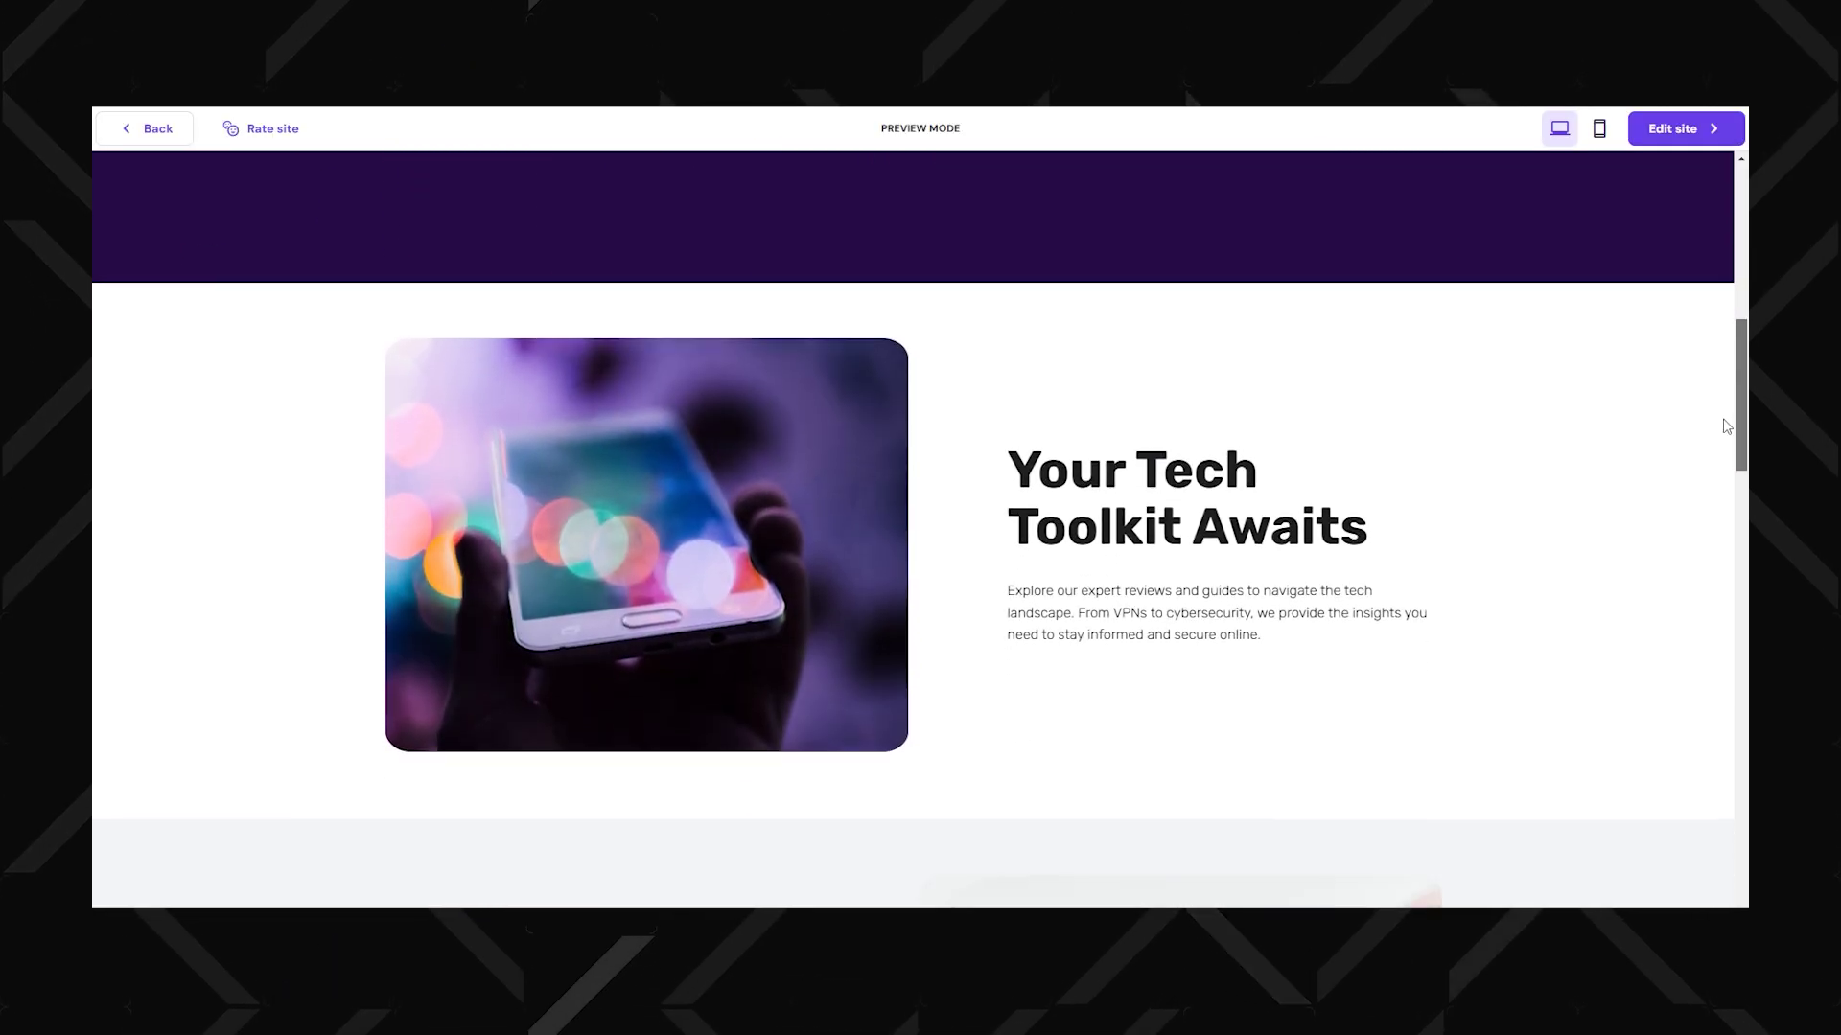
{"action": "scroll", "coordinate": [1728, 421], "scroll_direction": "down", "scroll_amount": 1}
{"action": "scroll", "coordinate": [1731, 451], "scroll_direction": "down", "scroll_amount": 2}
{"action": "scroll", "coordinate": [1736, 479], "scroll_direction": "down", "scroll_amount": 2}
{"action": "scroll", "coordinate": [1739, 494], "scroll_direction": "down", "scroll_amount": 2}
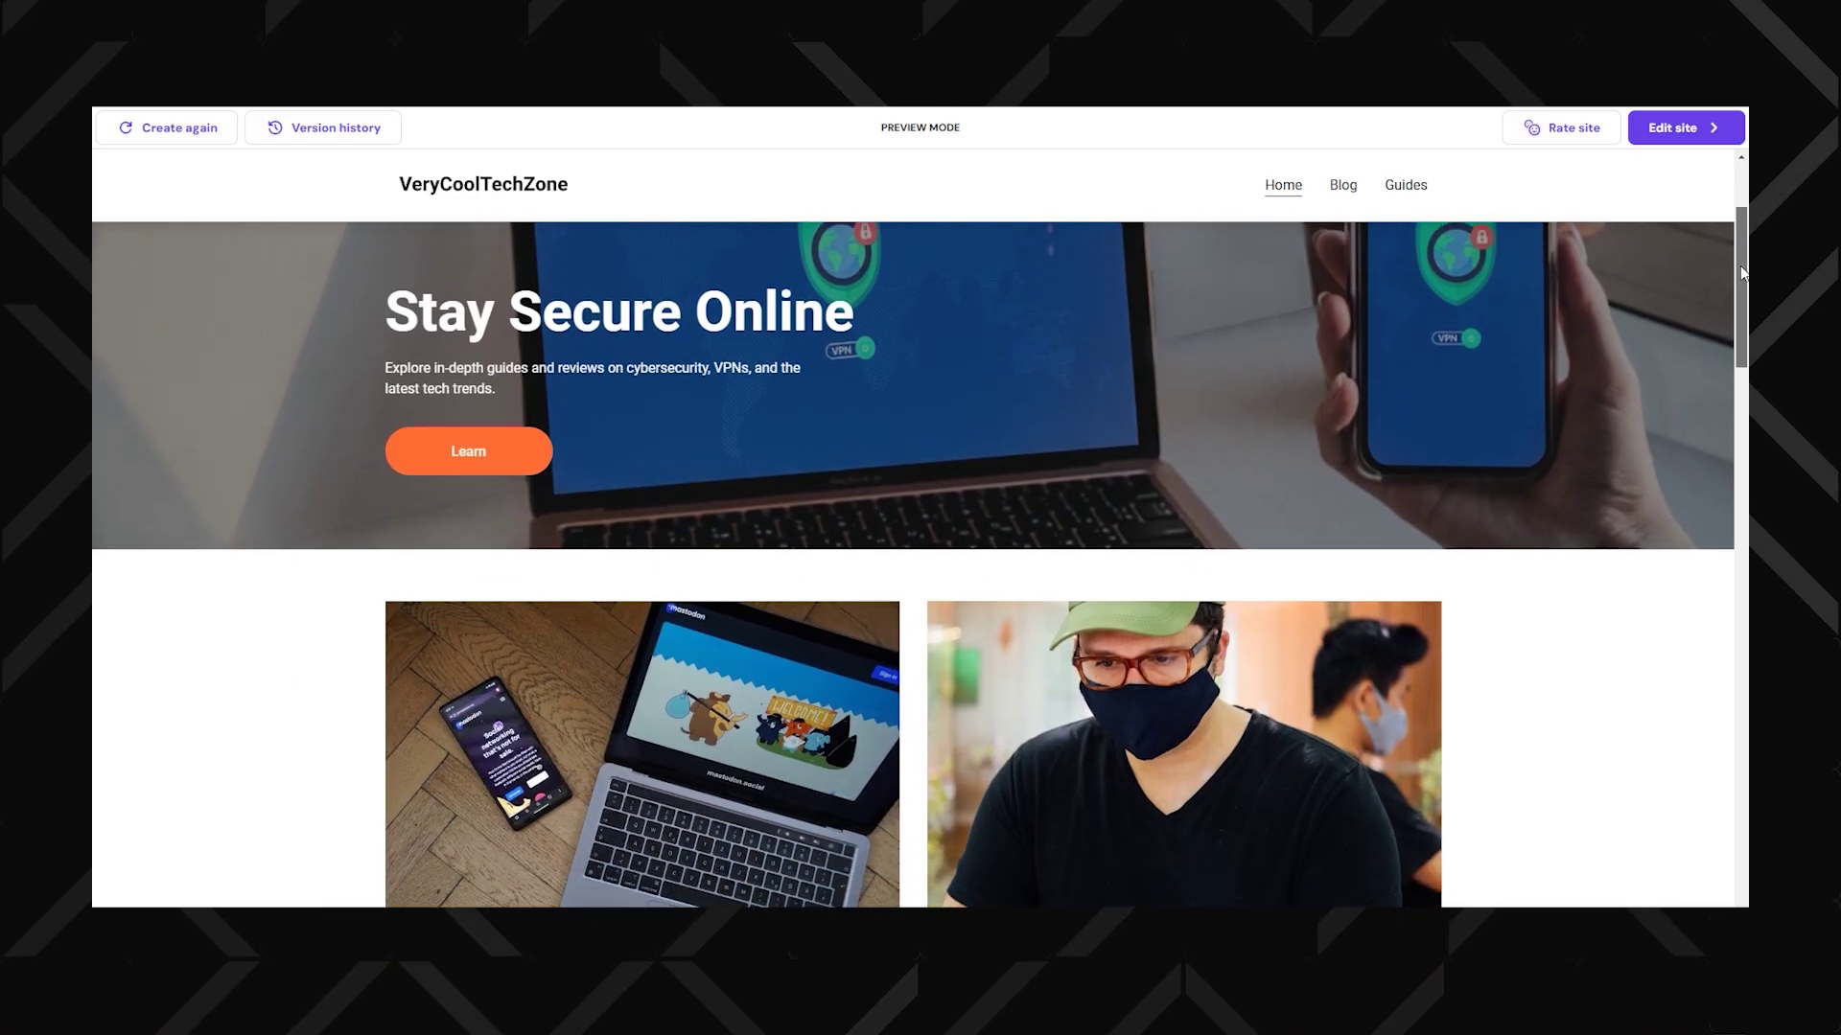
{"action": "left_click_drag", "start_coordinate": [1740, 273], "coordinate": [1741, 408]}
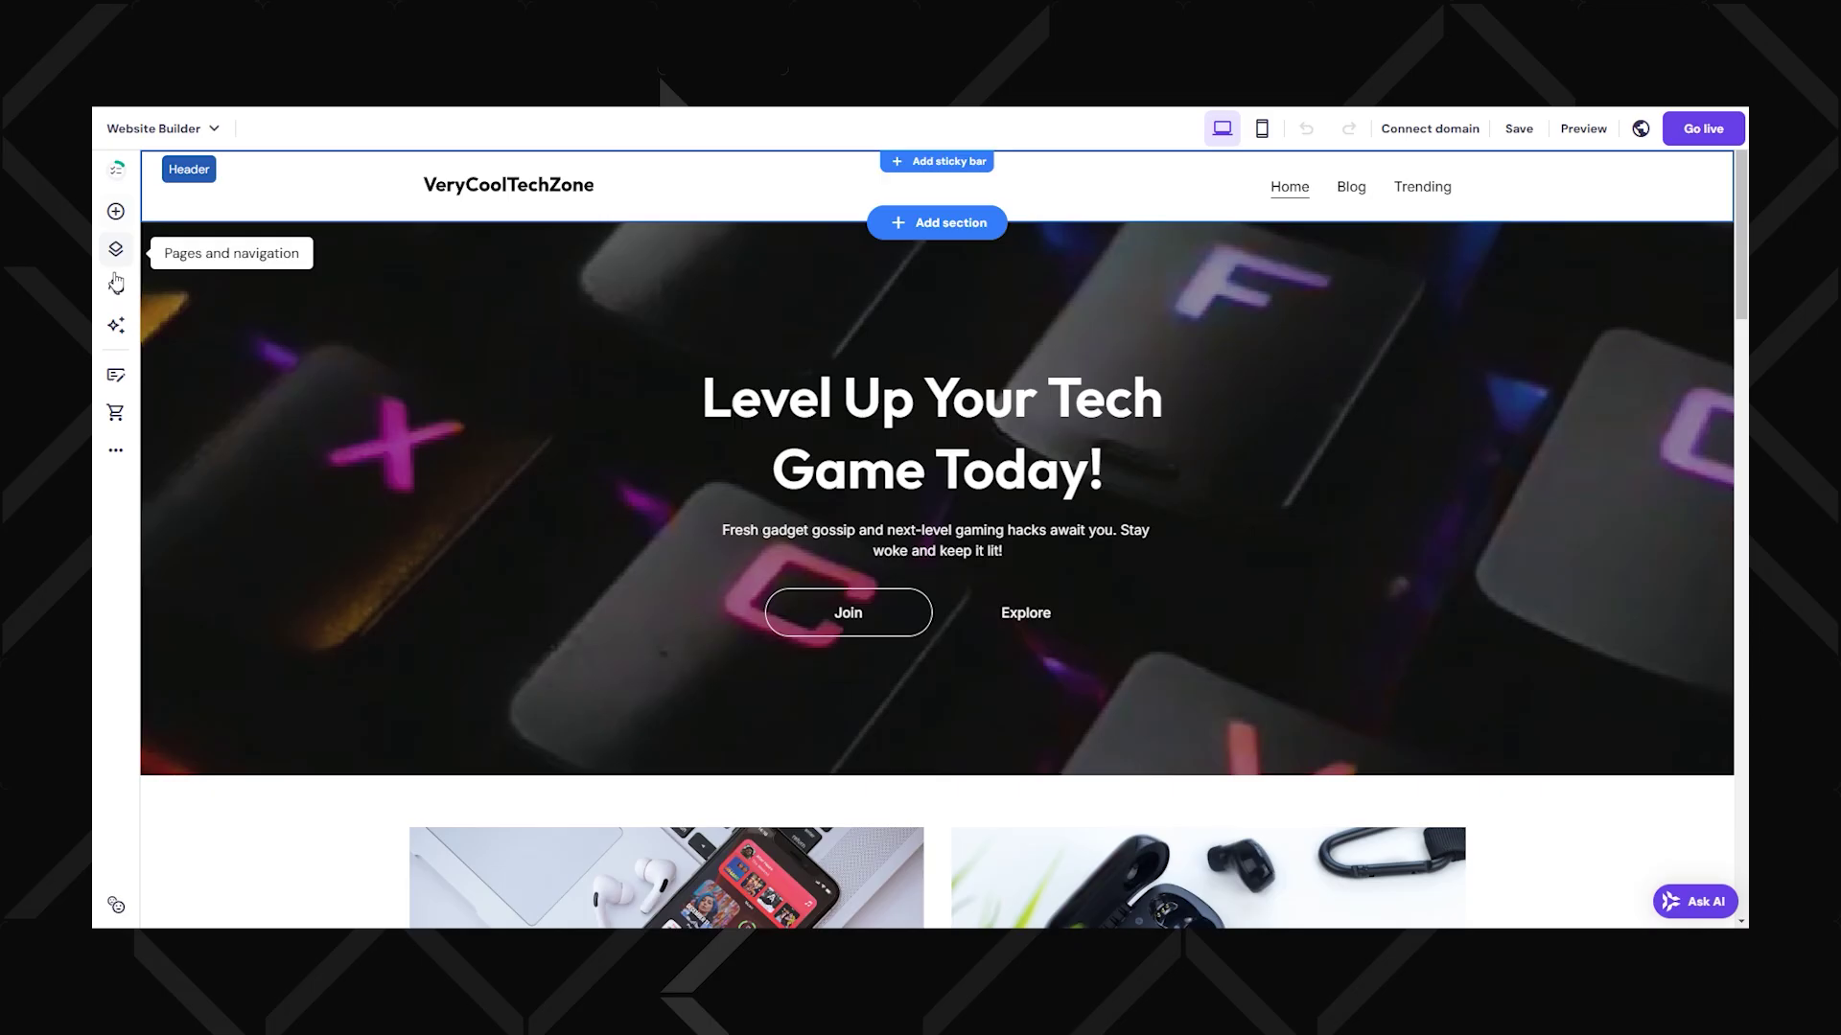
Change the hero heading to 'Level Up Your Tech Game Today!!!!' and add social icons
{"action": "left_click", "coordinate": [1116, 468]}
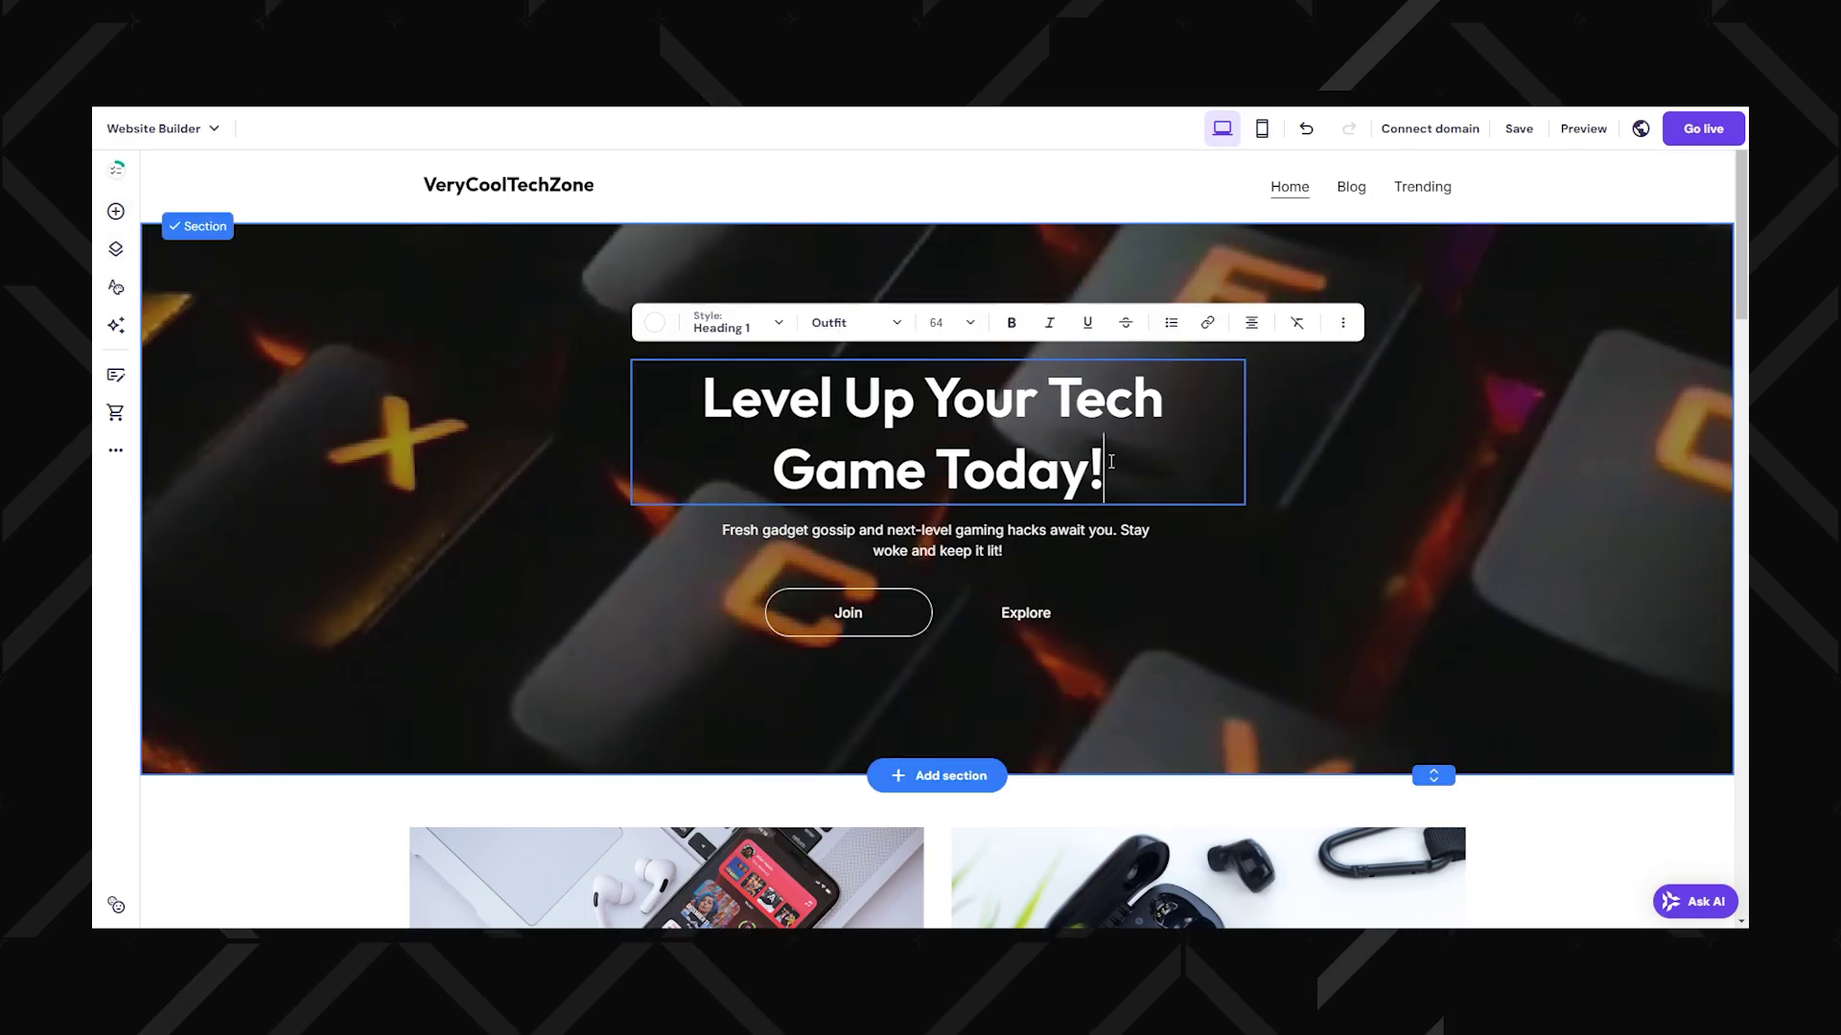
{"action": "type", "text": "!!!"}
{"action": "left_click", "coordinate": [973, 548]}
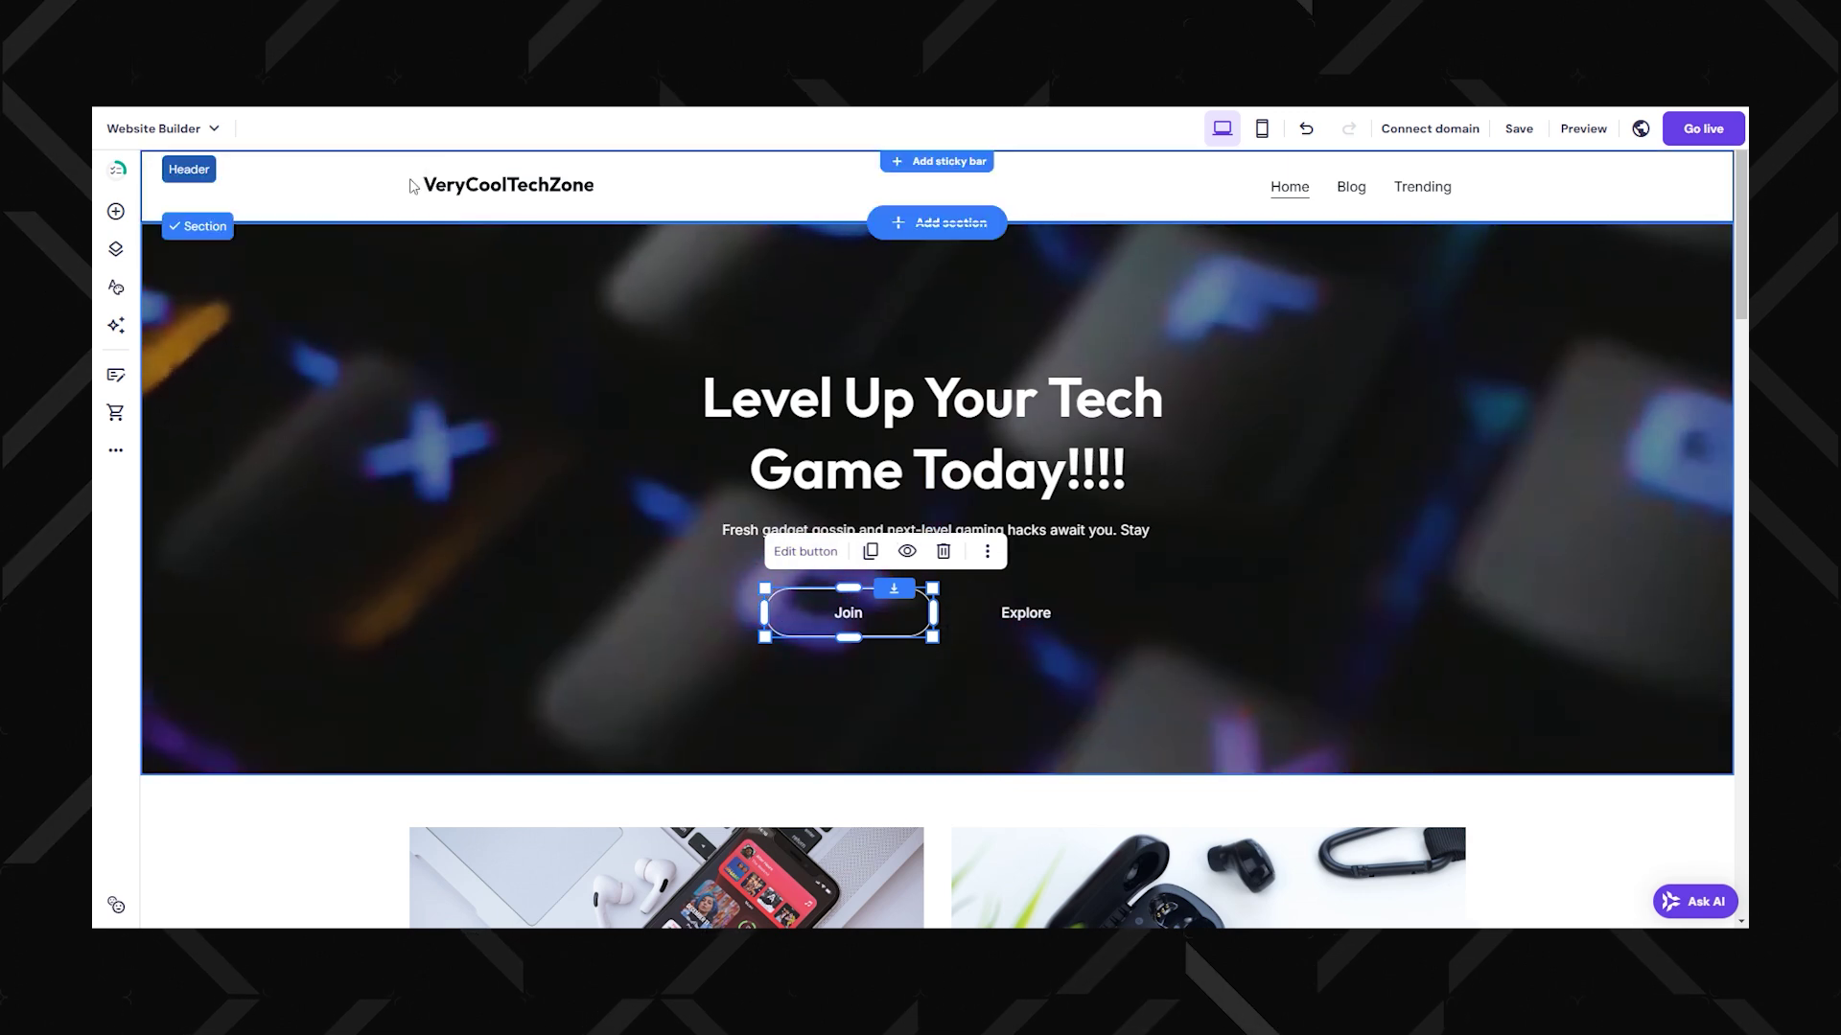
{"action": "left_click", "coordinate": [115, 212]}
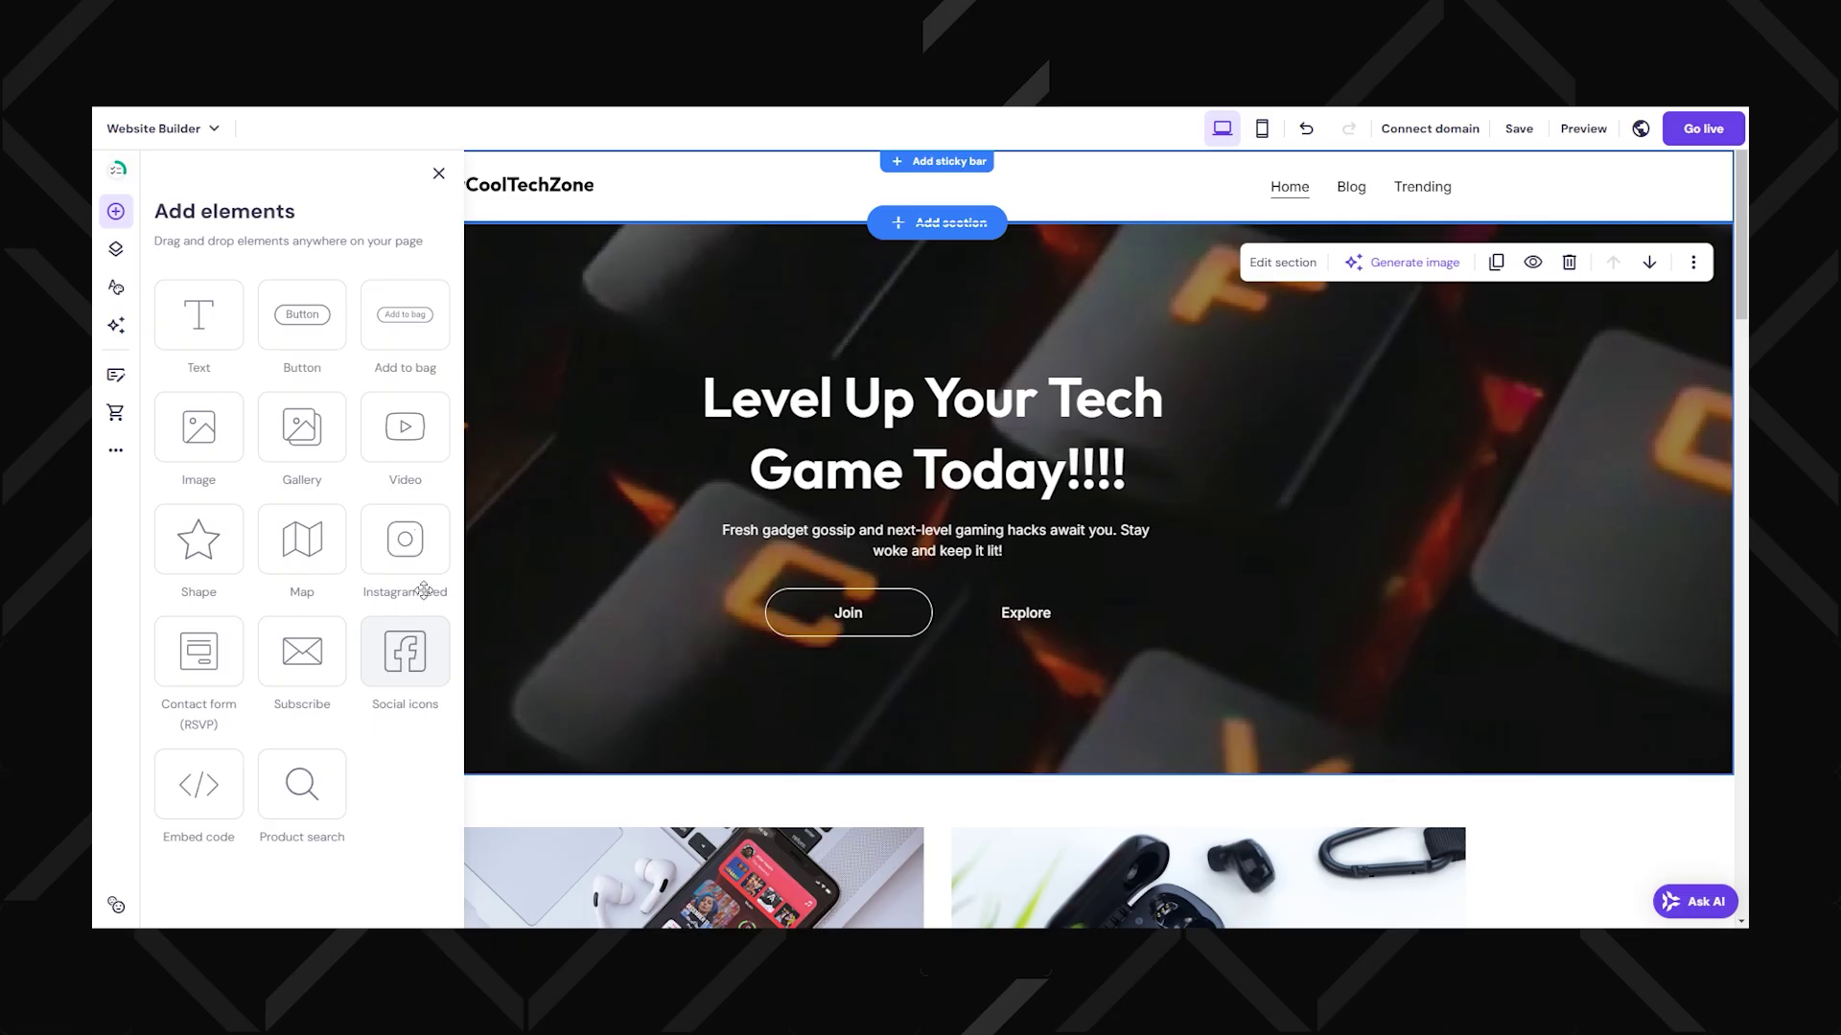
{"action": "left_click", "coordinate": [371, 632]}
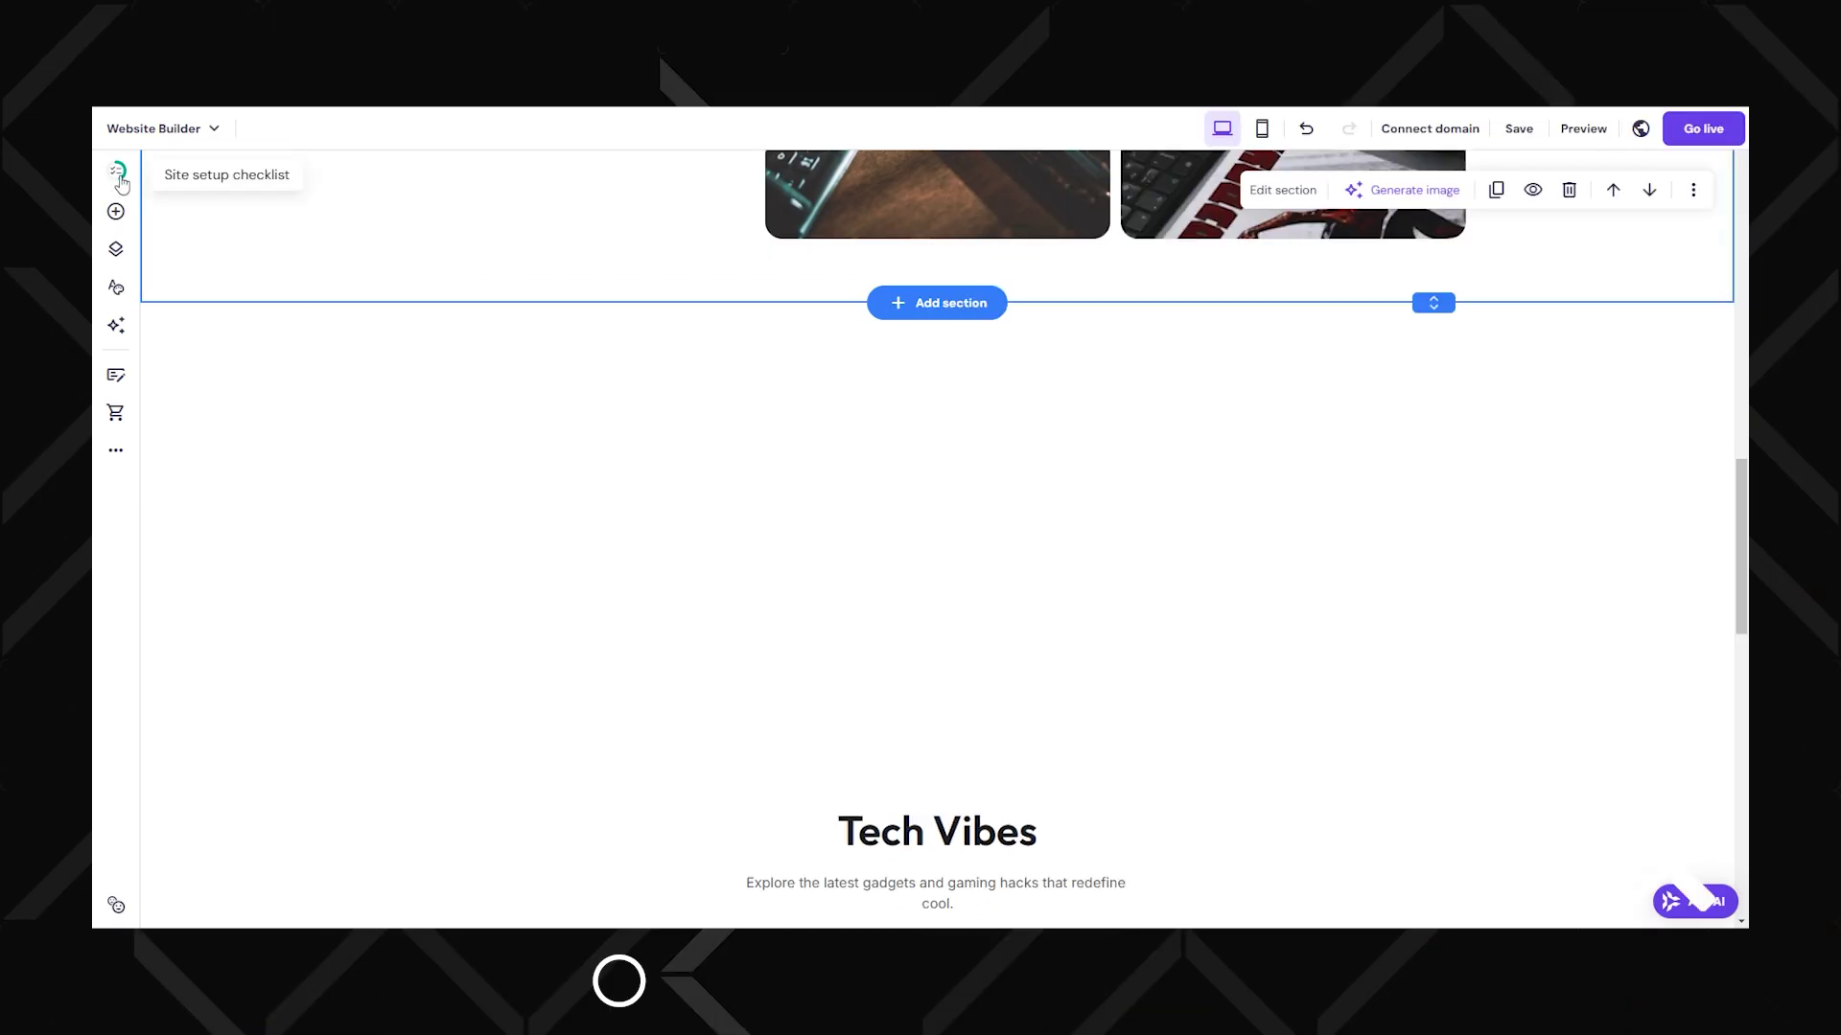
{"action": "left_click", "coordinate": [116, 212]}
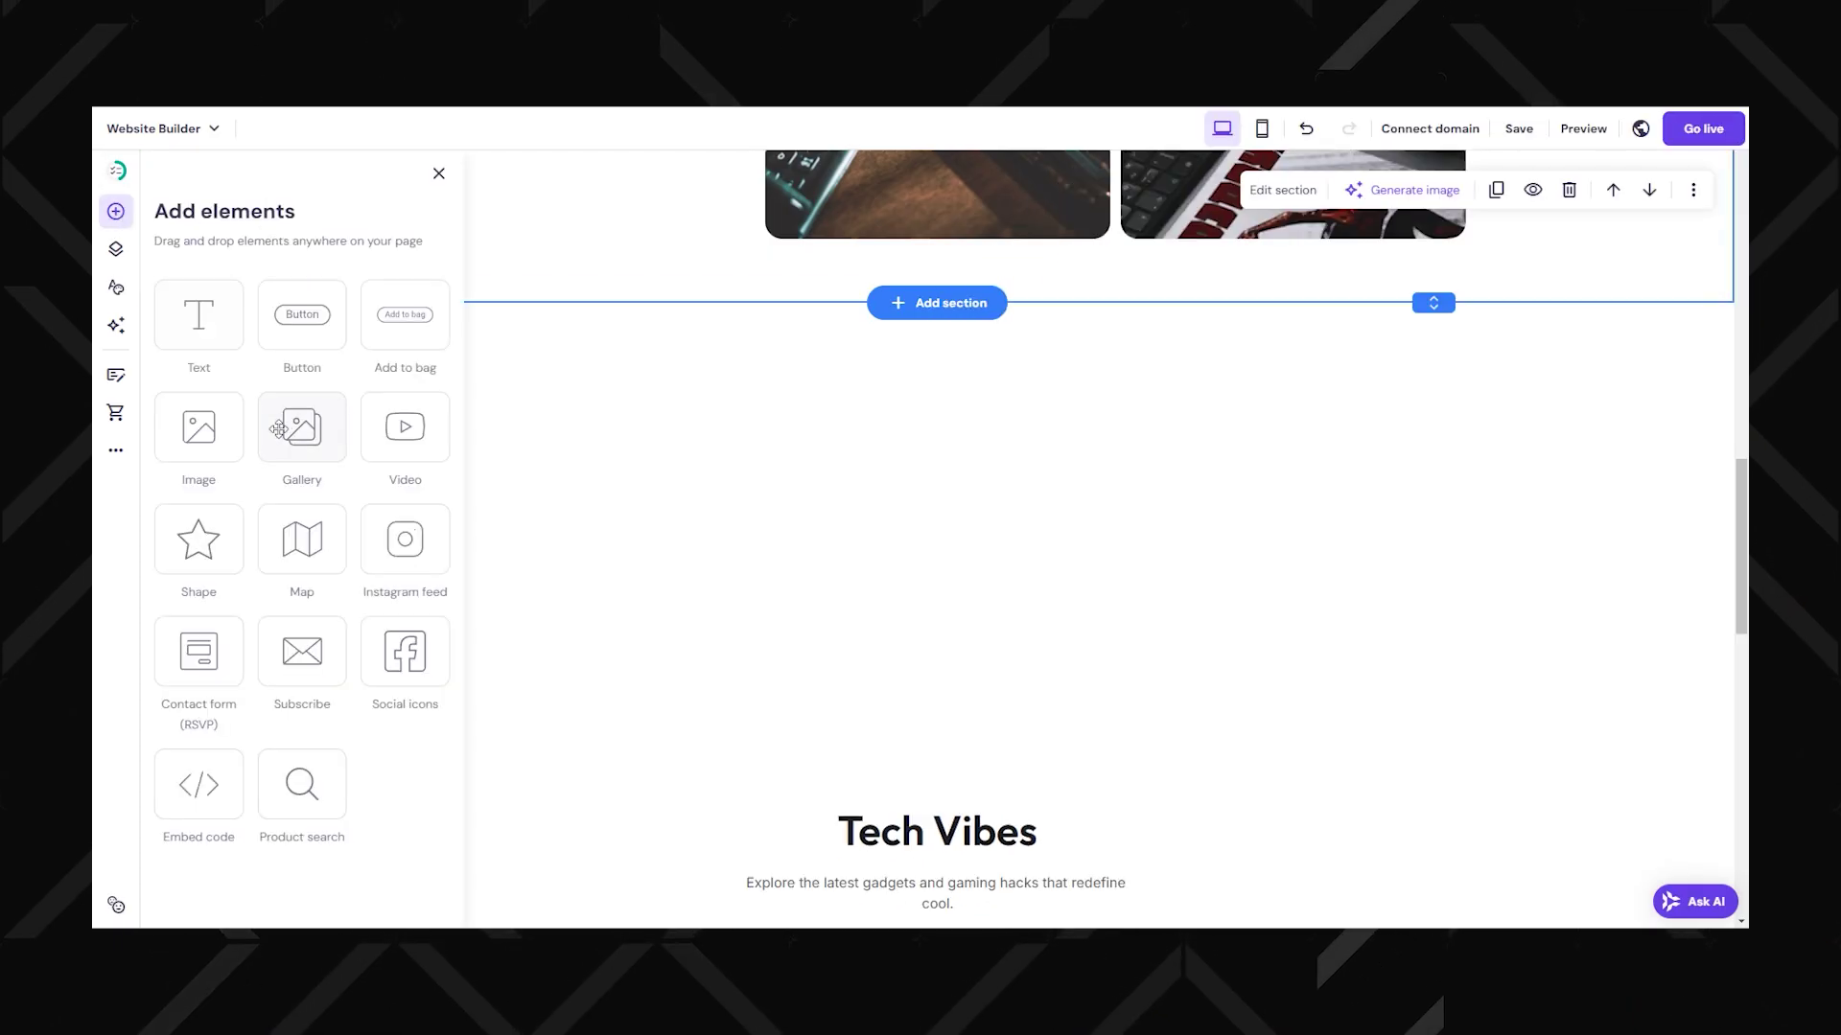
Place a gallery above Tech Vibes, then centre and enlarge it
{"action": "left_click_drag", "start_coordinate": [998, 561], "coordinate": [978, 551]}
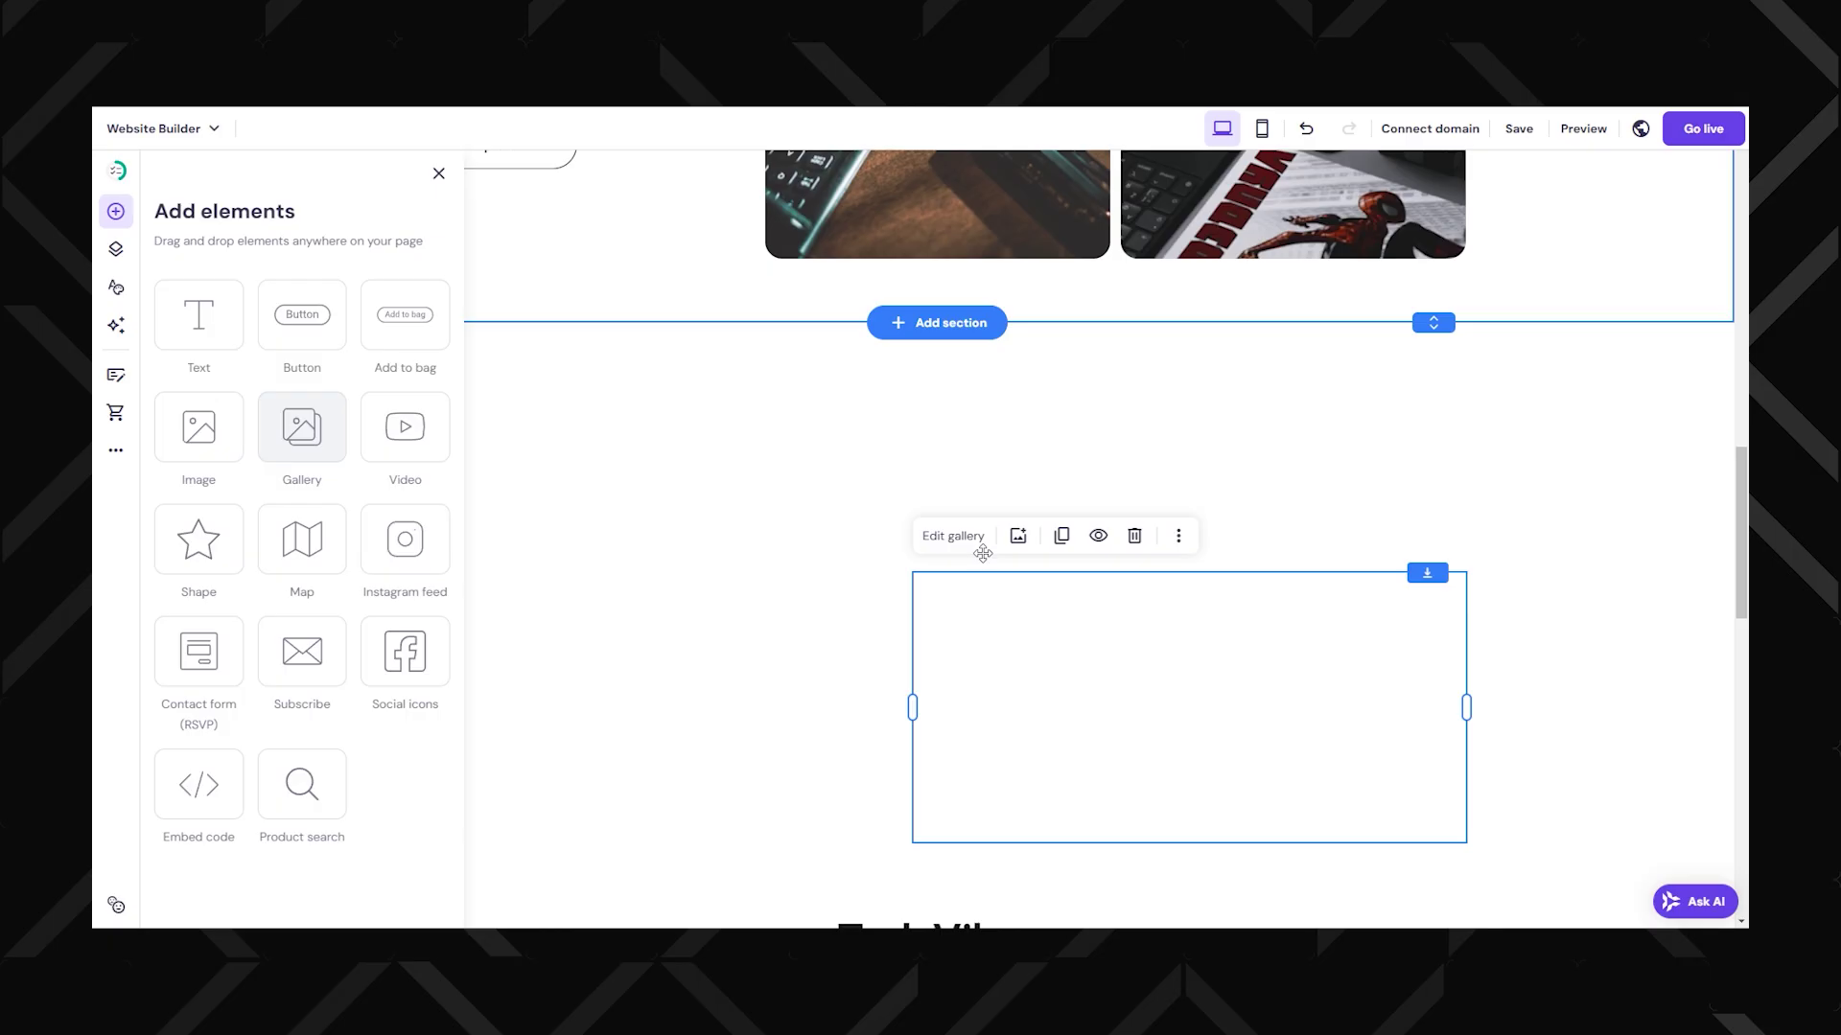
{"action": "left_click", "coordinate": [438, 175]}
{"action": "left_click_drag", "start_coordinate": [1064, 585], "coordinate": [931, 367]}
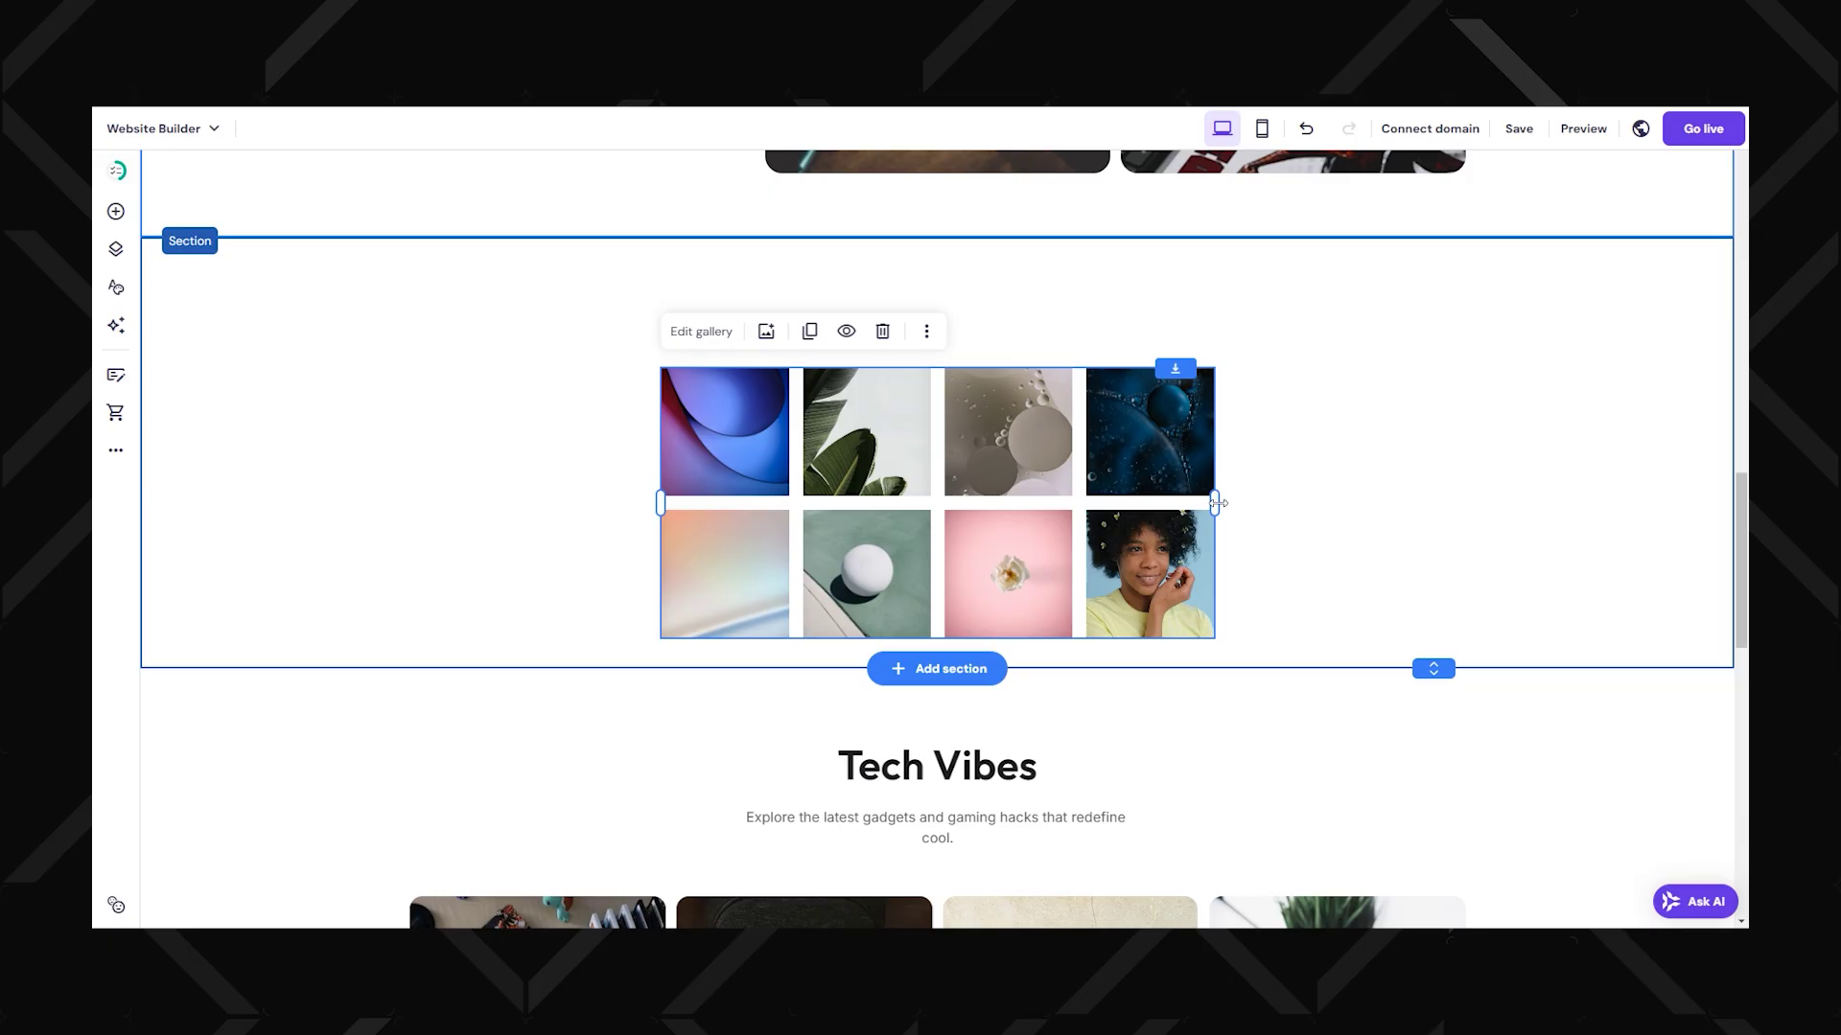
{"action": "left_click_drag", "start_coordinate": [1217, 504], "coordinate": [1381, 504]}
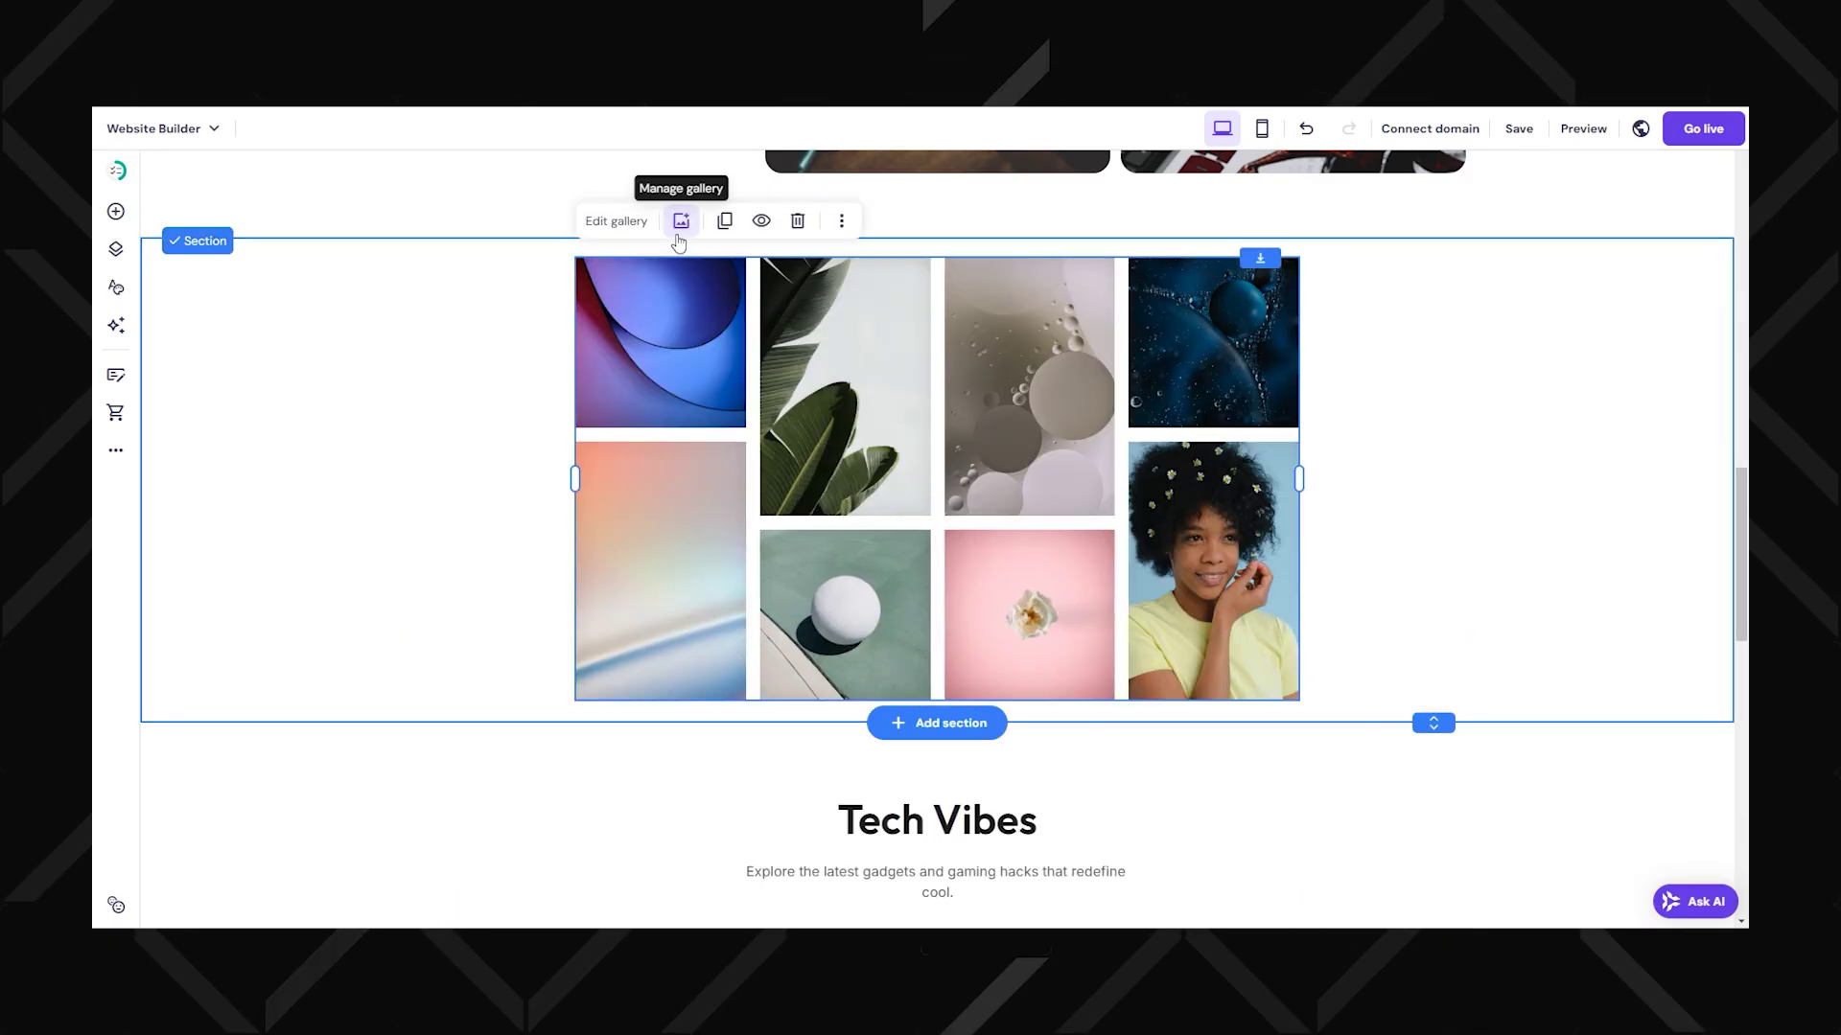
{"action": "left_click", "coordinate": [682, 223]}
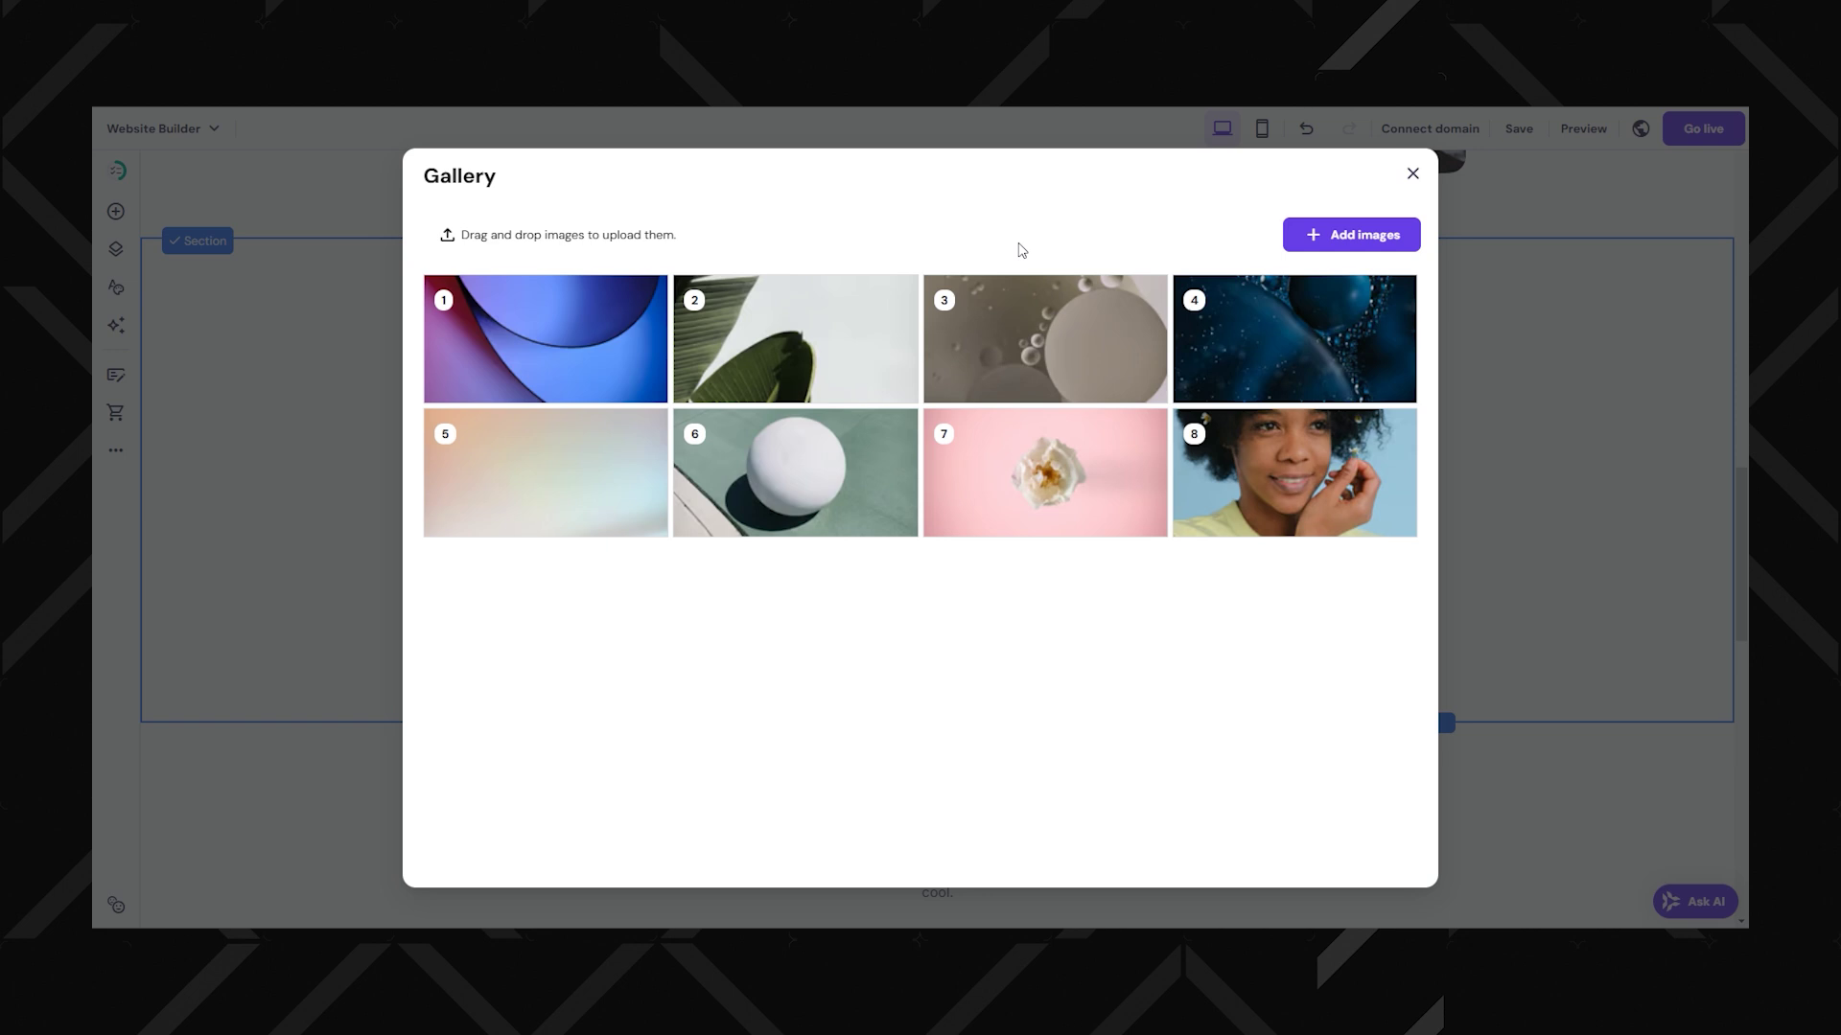
Browse the gallery's free stock images and view the camera-on-book photo
{"action": "left_click", "coordinate": [1365, 238]}
{"action": "left_click", "coordinate": [834, 283]}
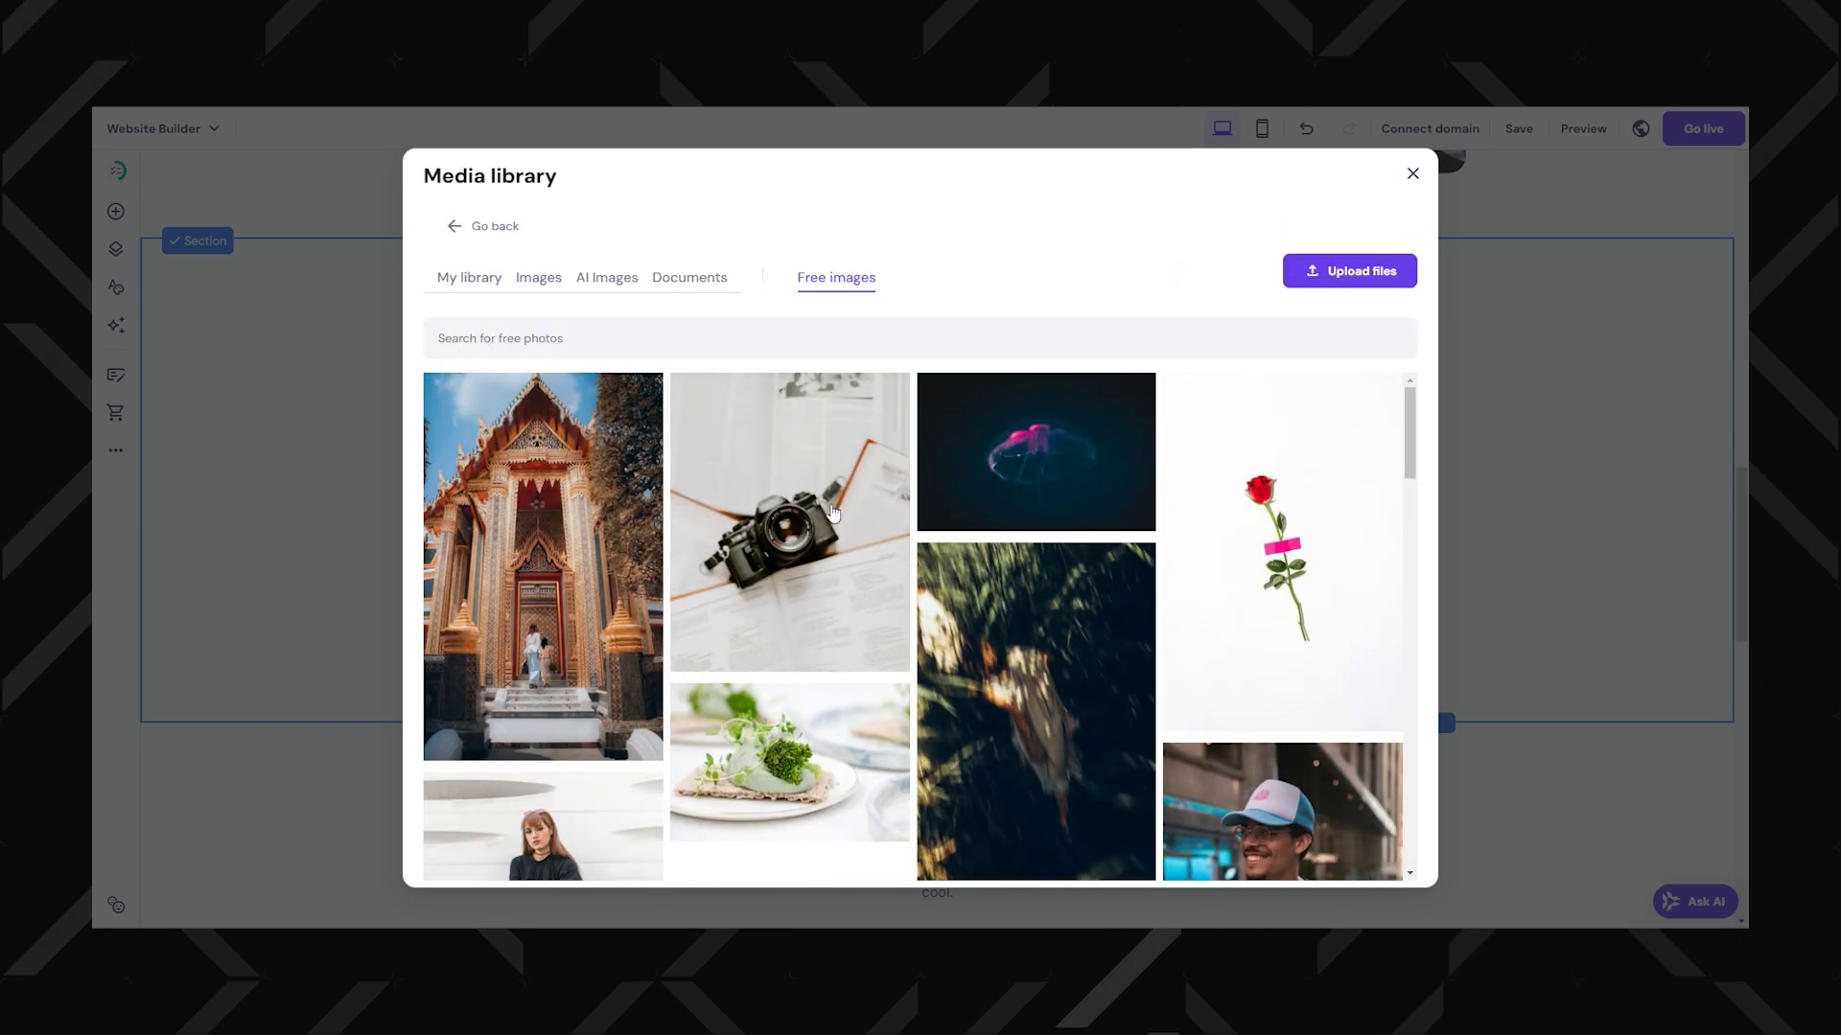
{"action": "left_click", "coordinate": [832, 513]}
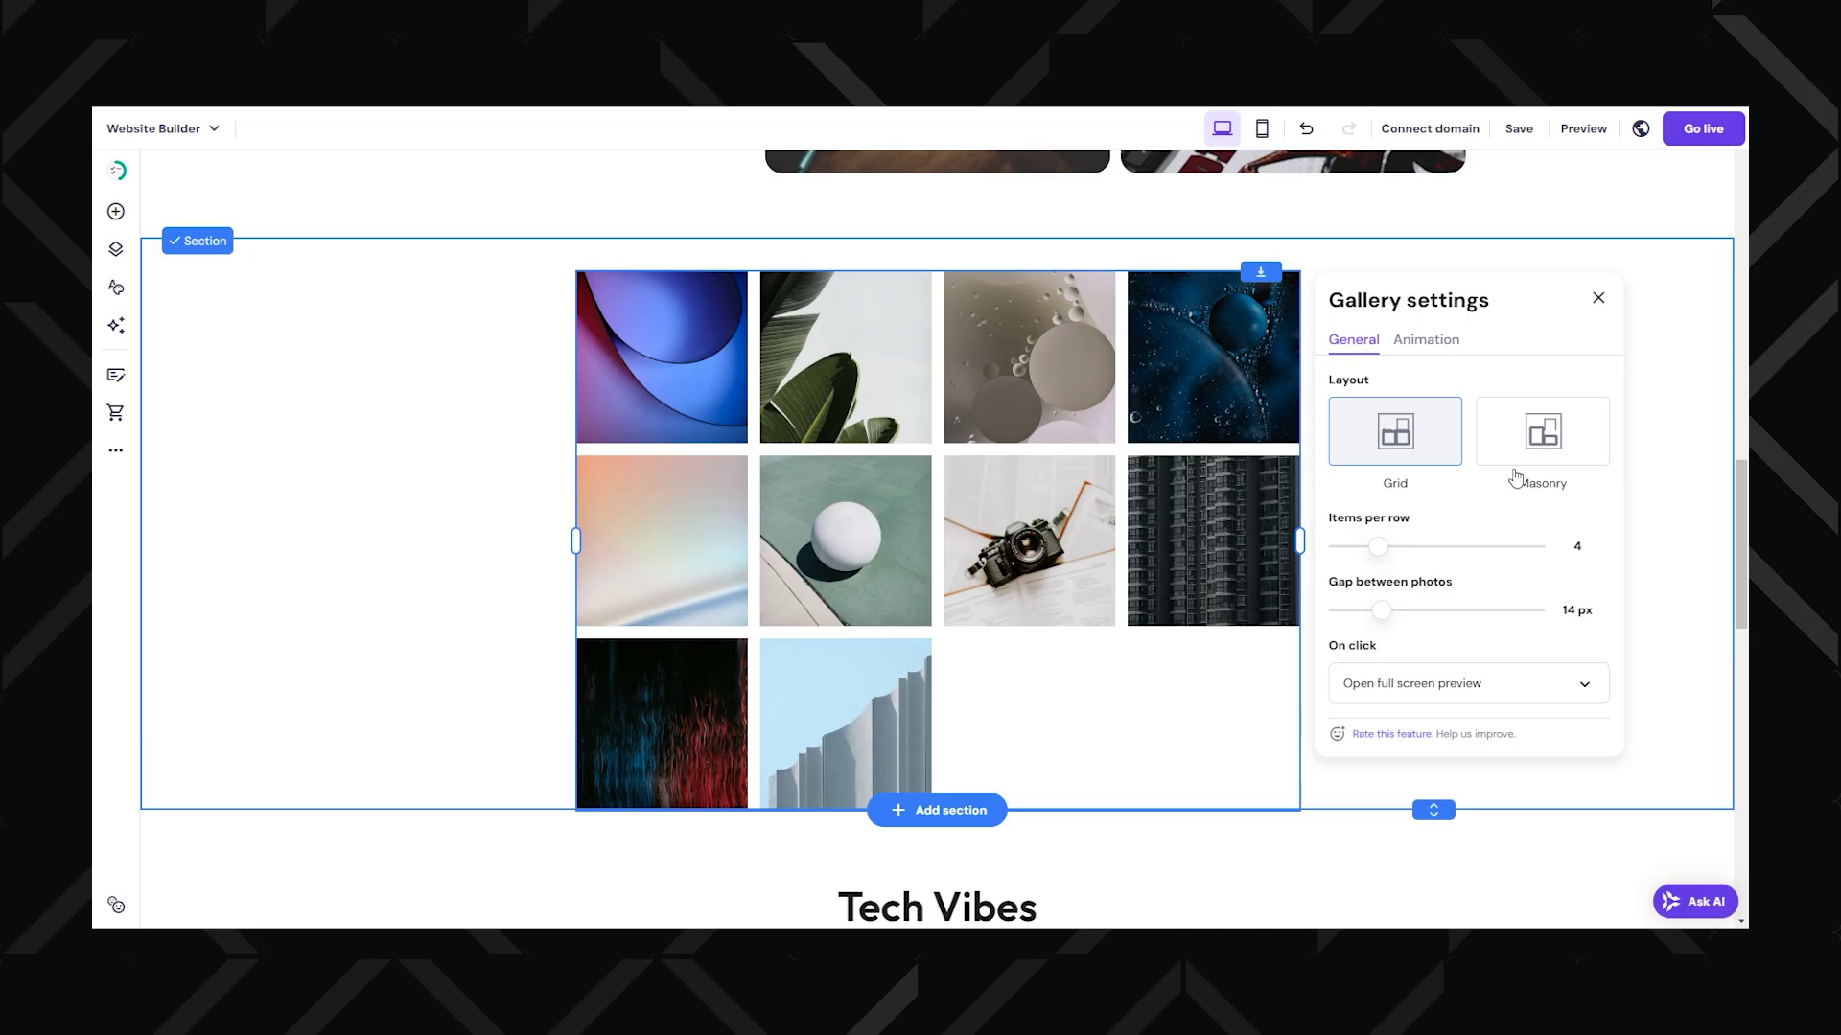
Lay the gallery out as five-per-row masonry with 30 px gaps and a Scale animation
{"action": "left_click", "coordinate": [1550, 448]}
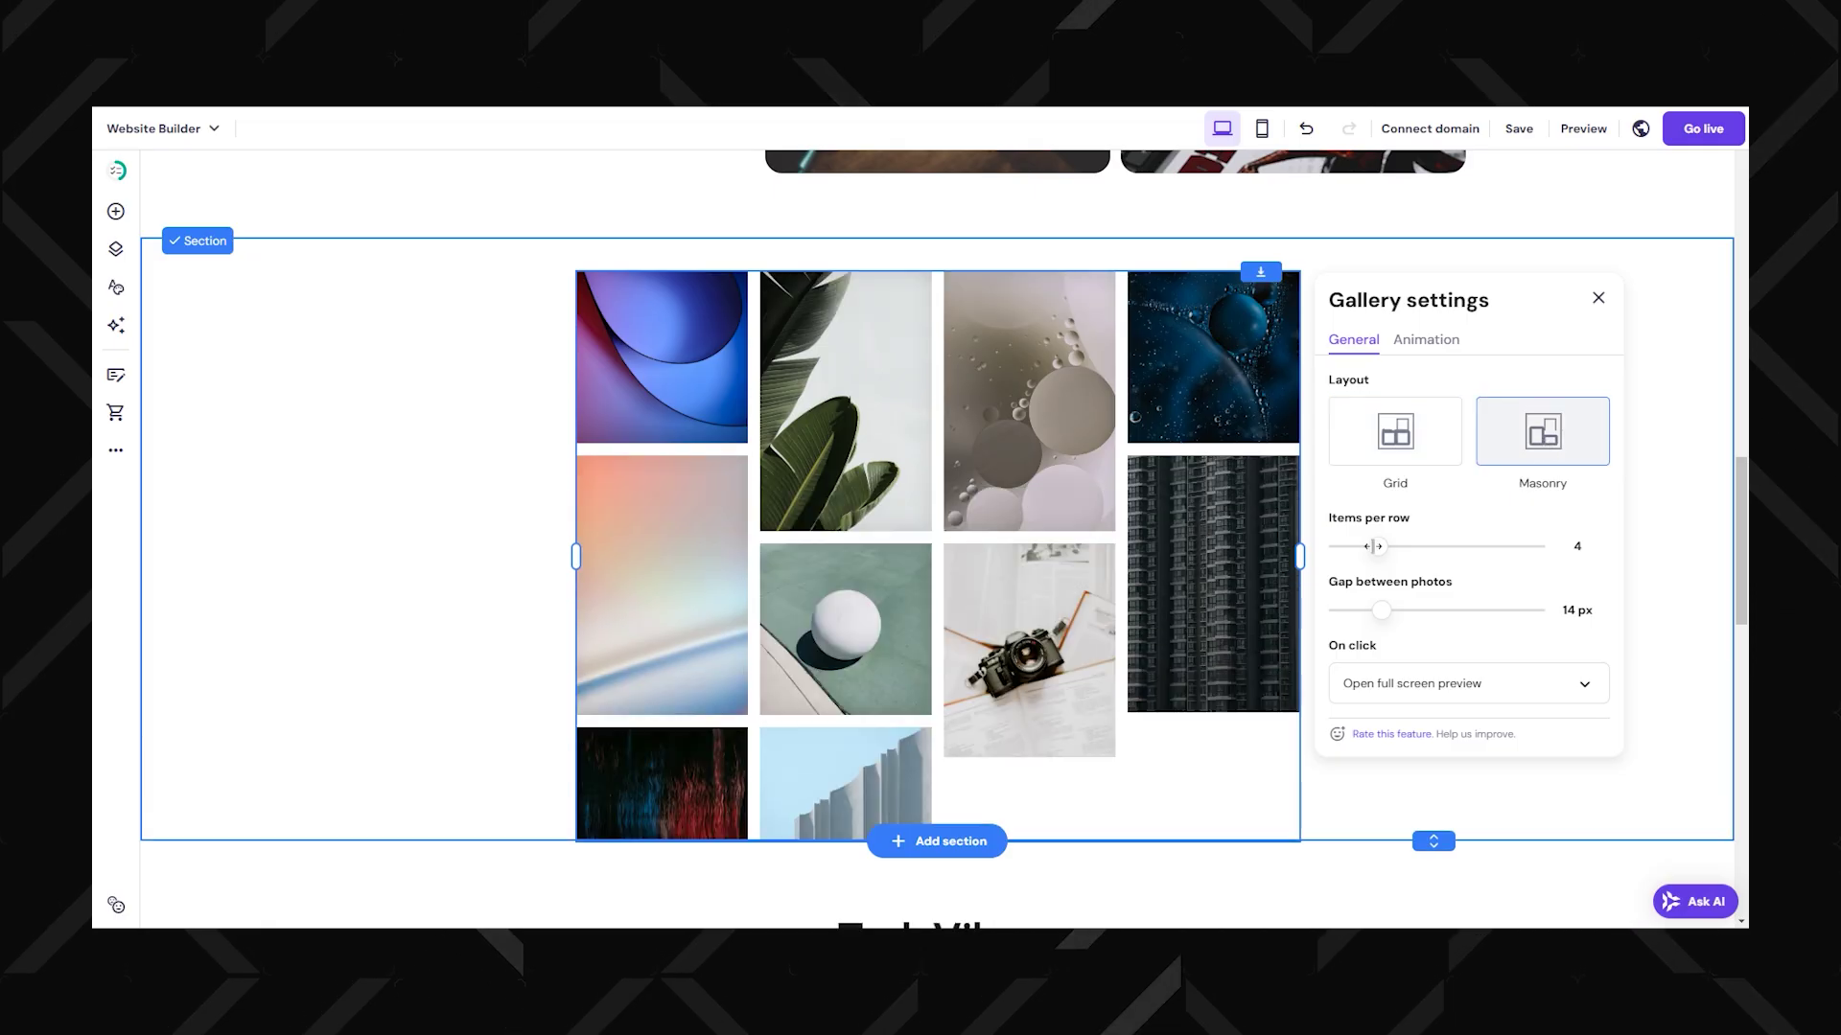
{"action": "left_click_drag", "start_coordinate": [1373, 547], "coordinate": [1428, 612]}
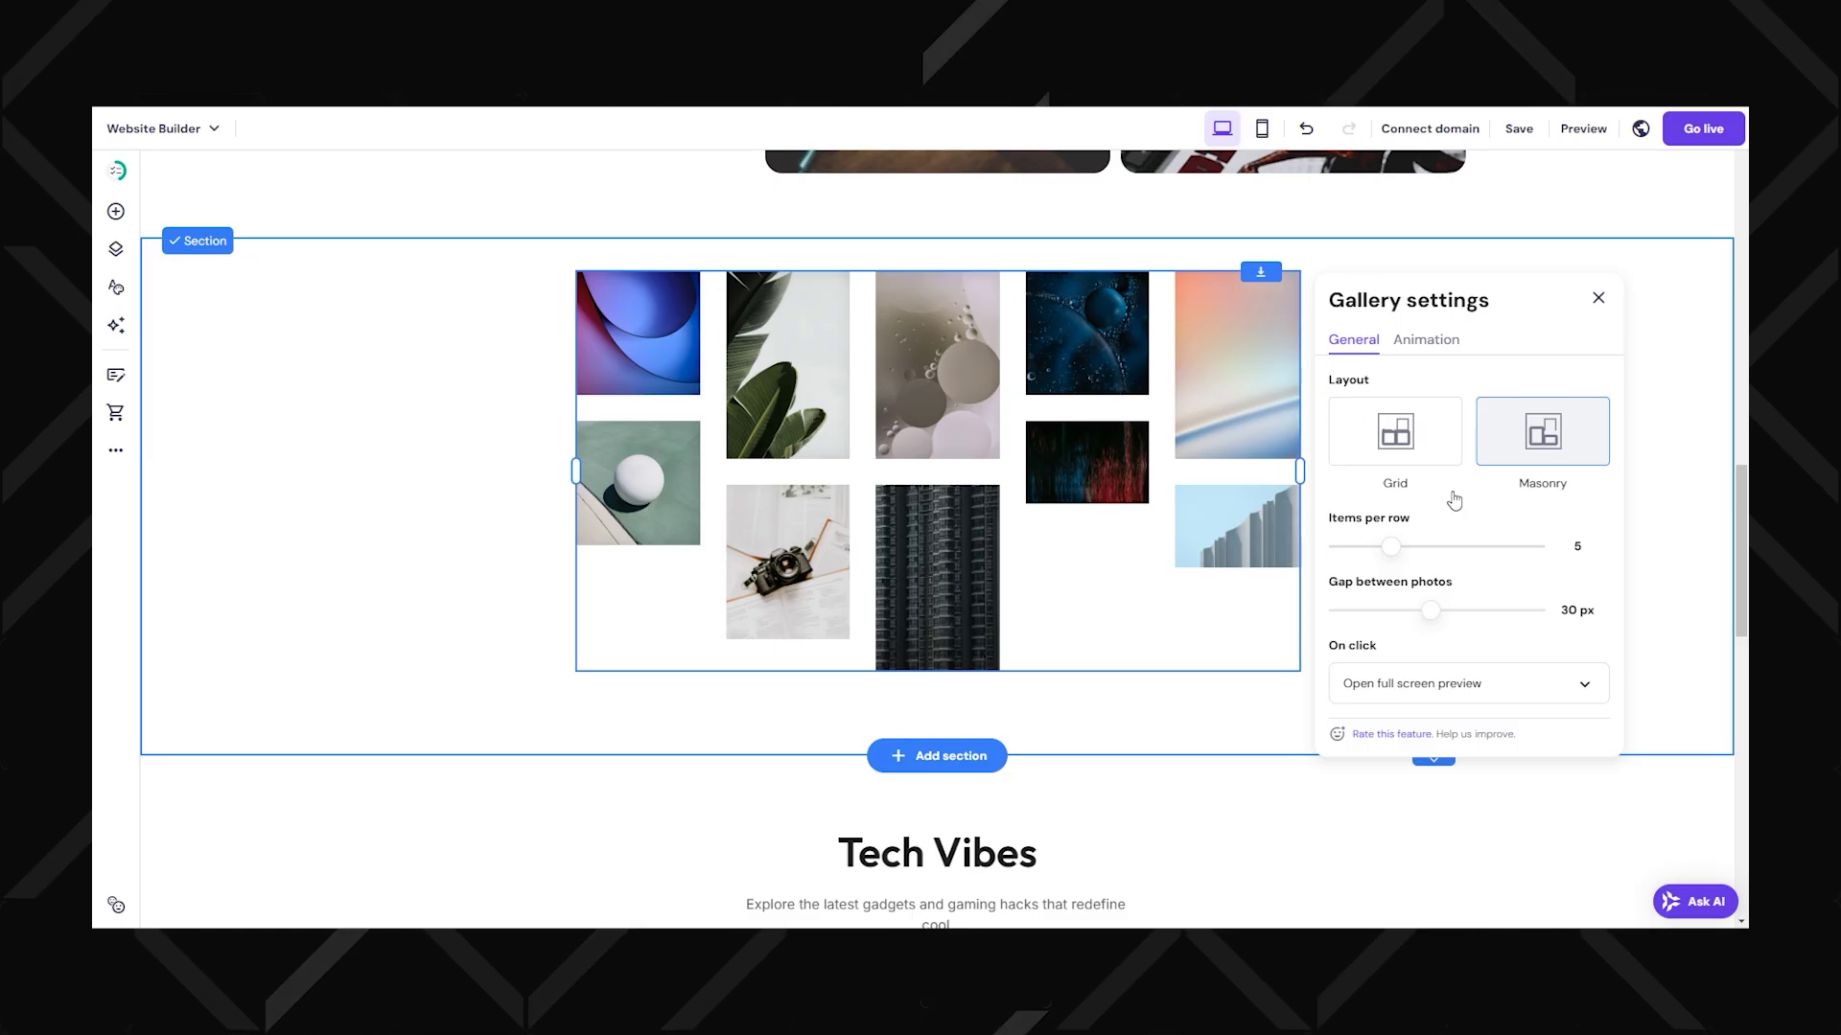
{"action": "left_click", "coordinate": [1429, 347]}
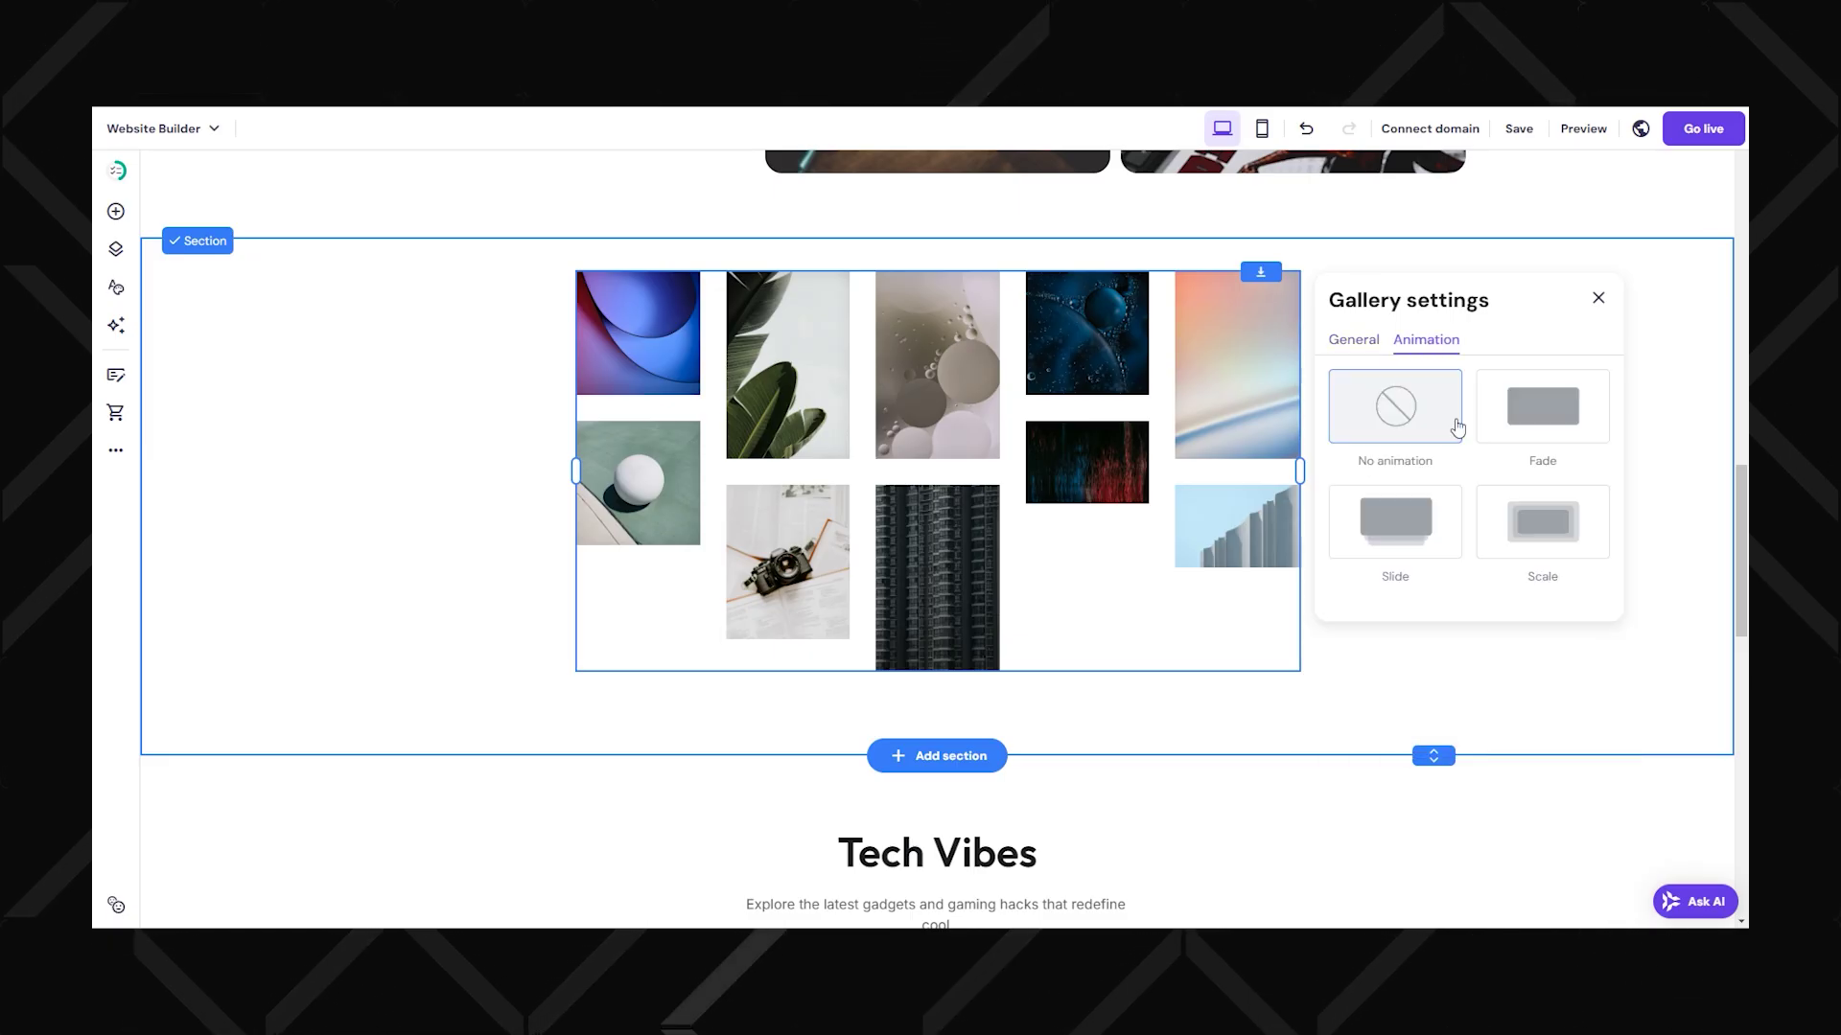
{"action": "left_click", "coordinate": [1517, 528]}
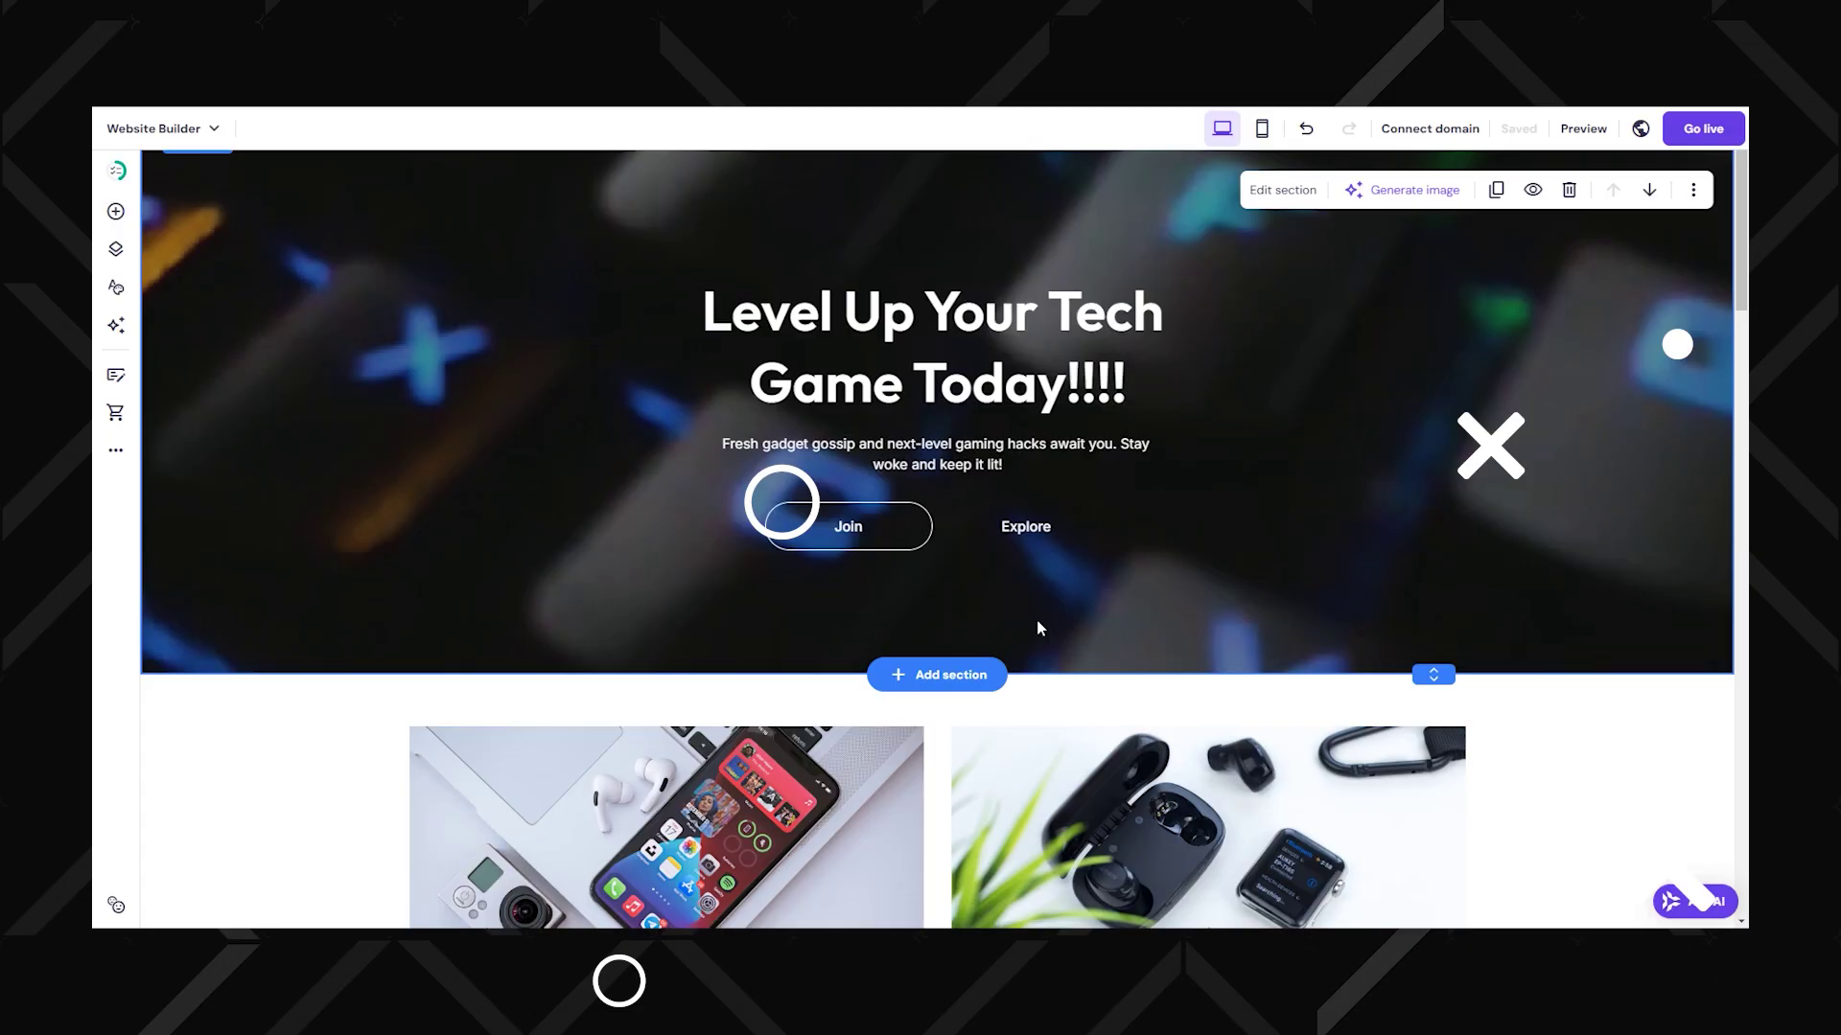
{"action": "left_click", "coordinate": [952, 675]}
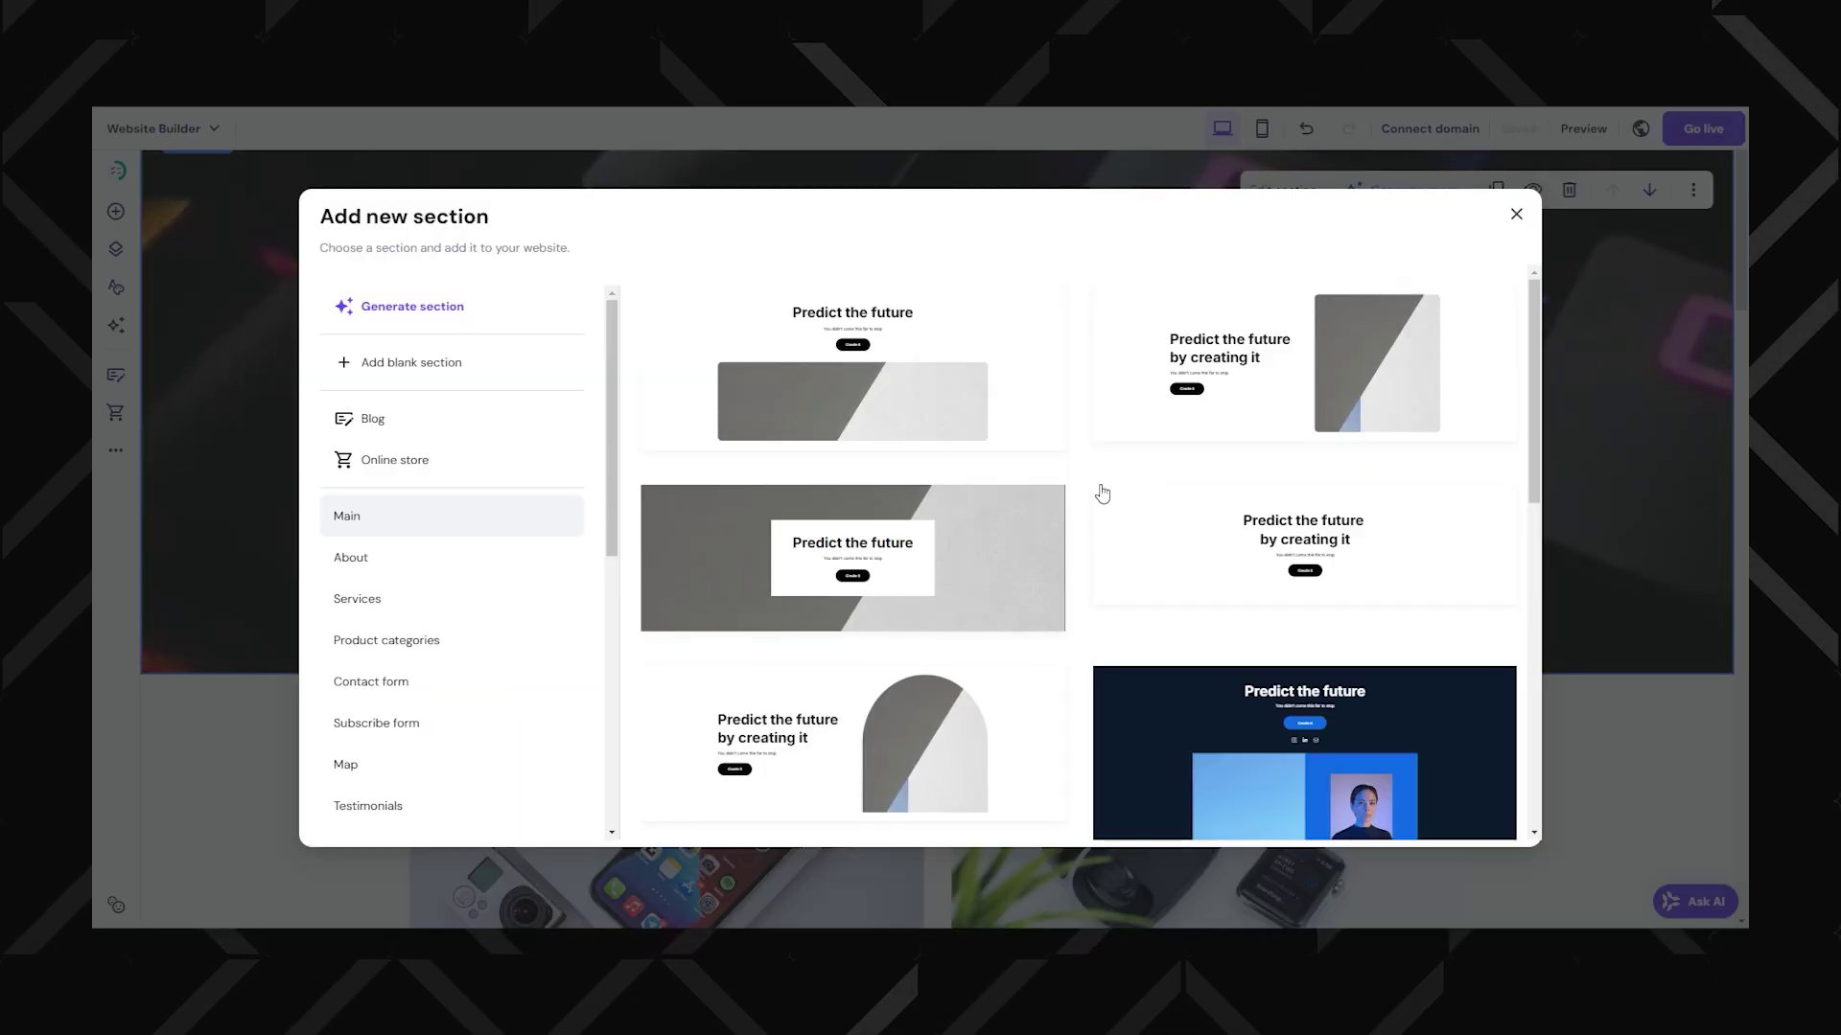
{"action": "scroll", "coordinate": [1102, 493], "scroll_direction": "down", "scroll_amount": 2}
{"action": "scroll", "coordinate": [1126, 496], "scroll_direction": "down", "scroll_amount": 2}
{"action": "scroll", "coordinate": [1112, 480], "scroll_direction": "down", "scroll_amount": 2}
{"action": "scroll", "coordinate": [1102, 465], "scroll_direction": "down", "scroll_amount": 2}
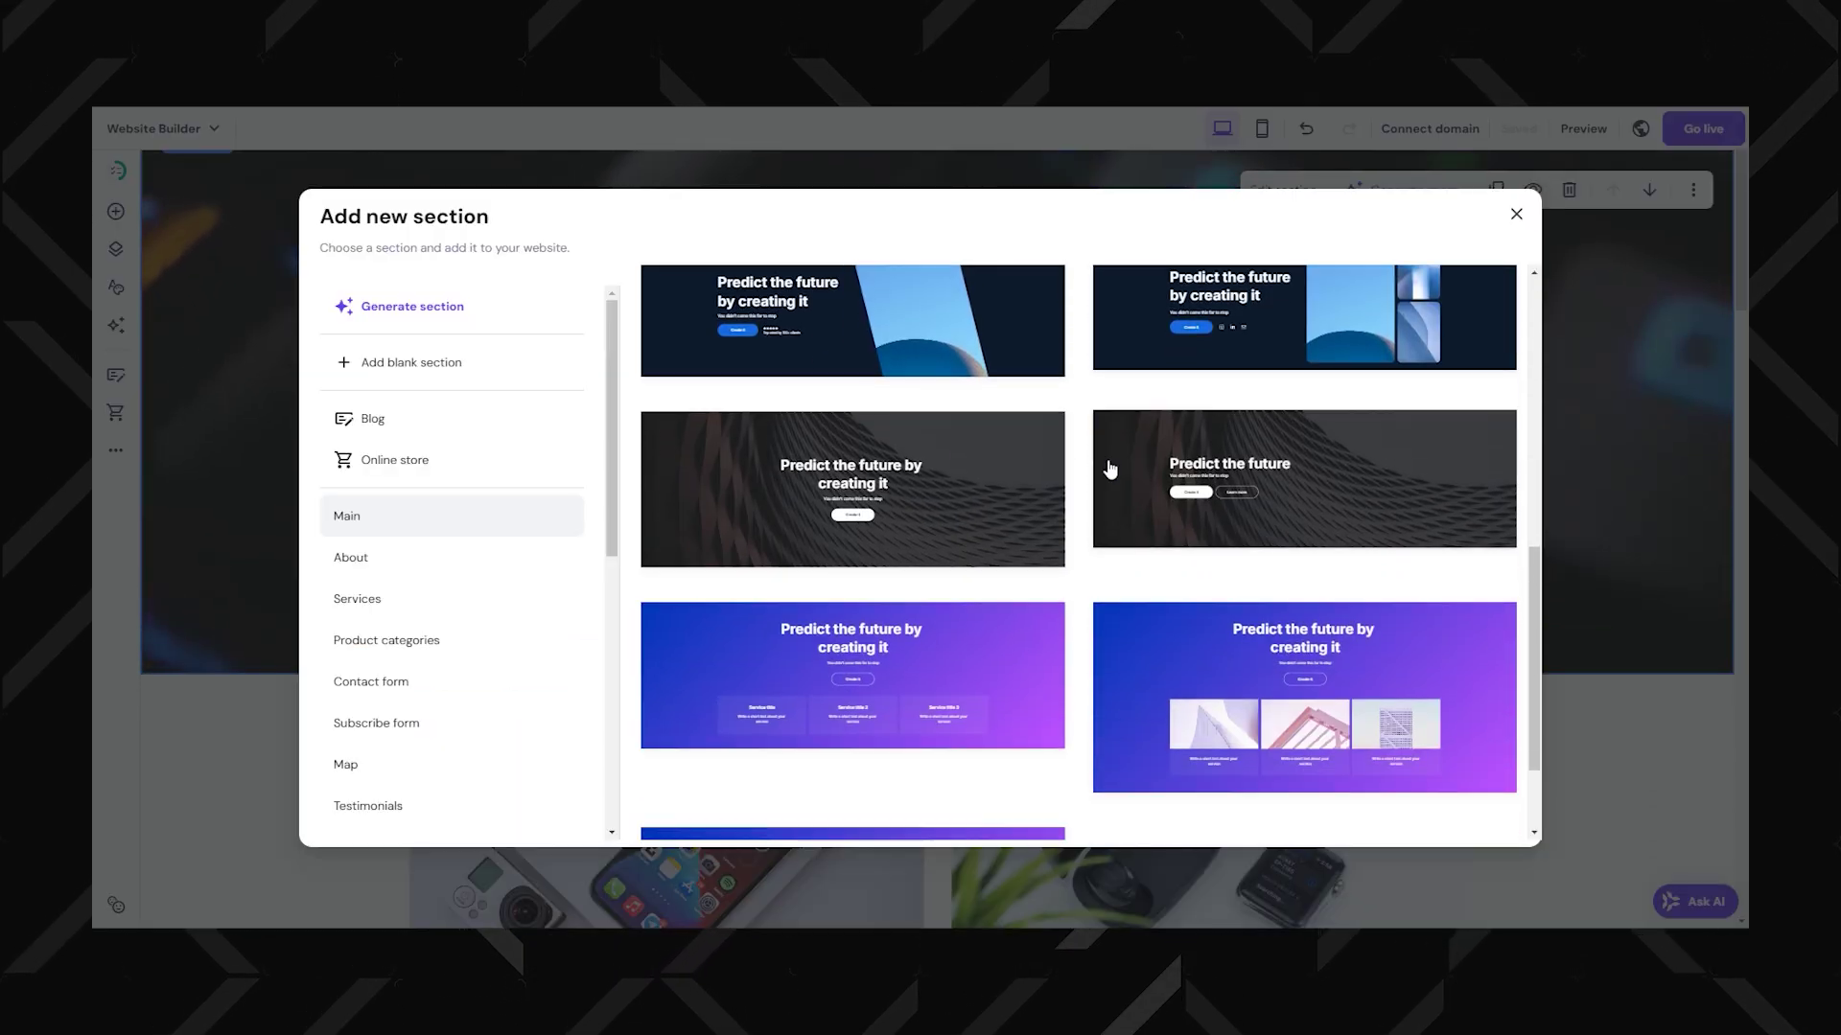
{"action": "scroll", "coordinate": [1107, 467], "scroll_direction": "down", "scroll_amount": 2}
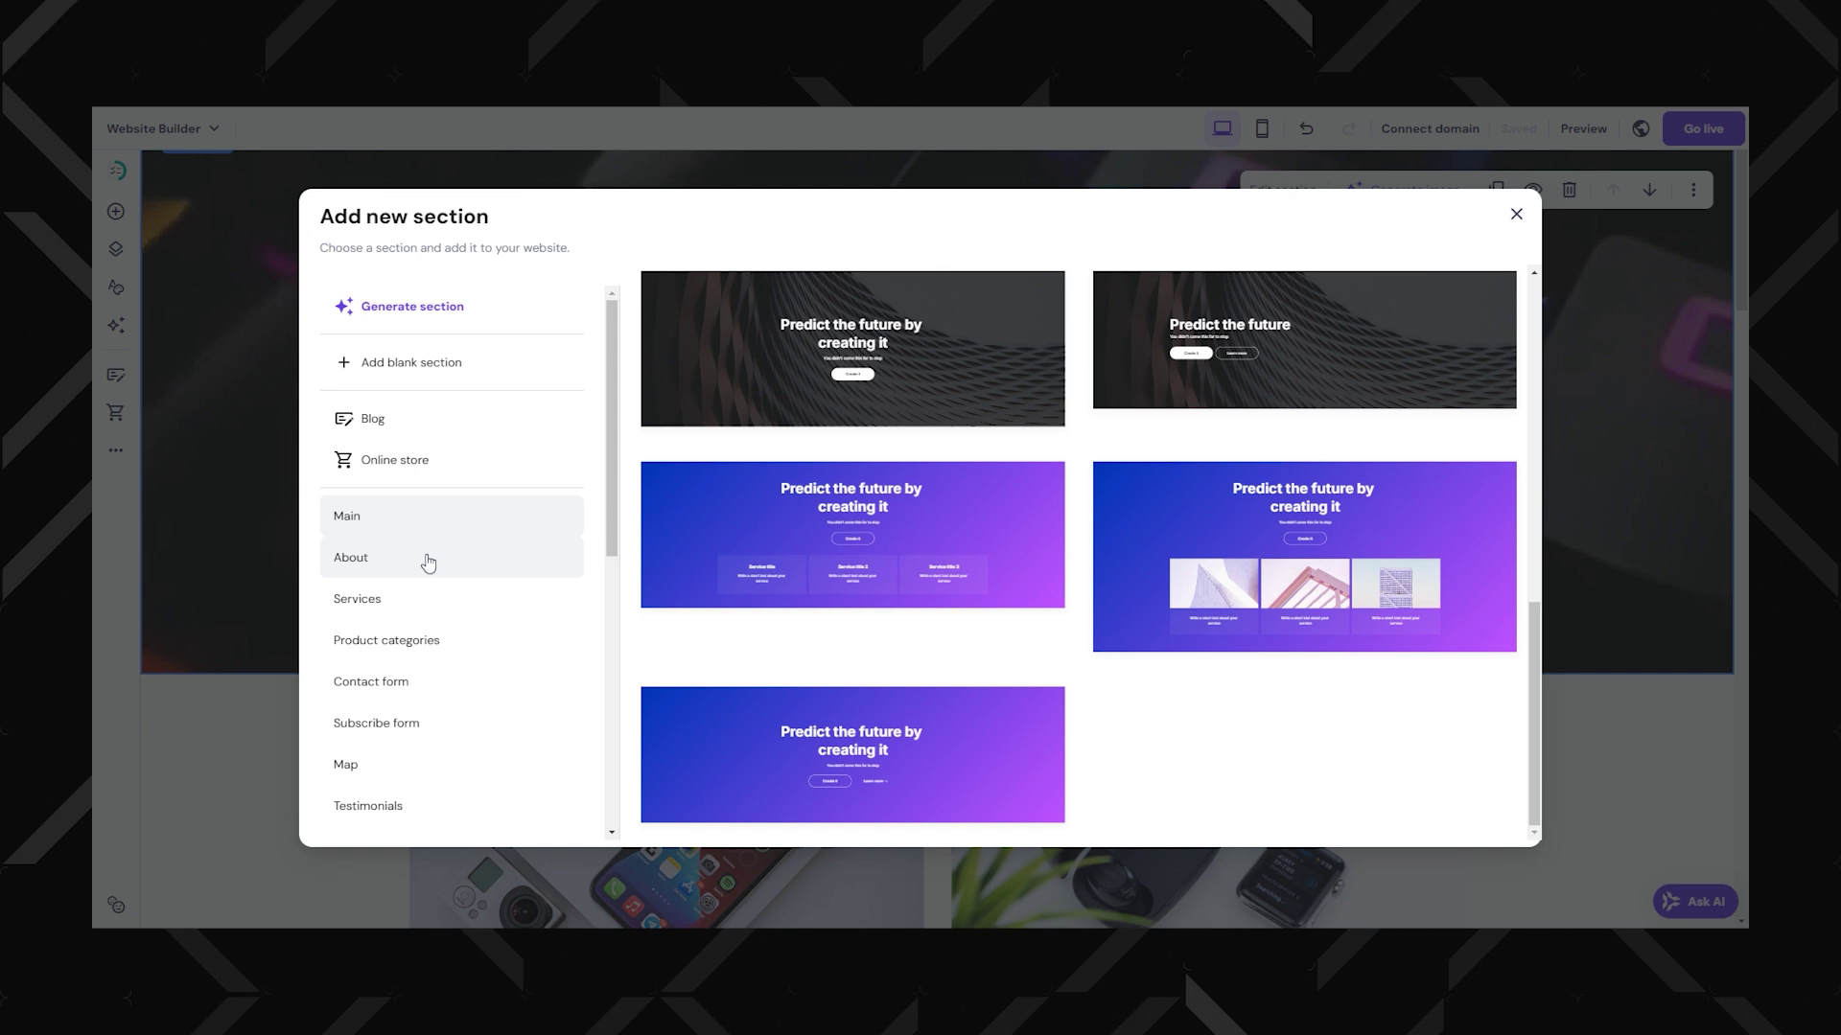
{"action": "left_click", "coordinate": [428, 562]}
{"action": "left_click", "coordinate": [435, 720]}
{"action": "scroll", "coordinate": [432, 729], "scroll_direction": "down", "scroll_amount": 3}
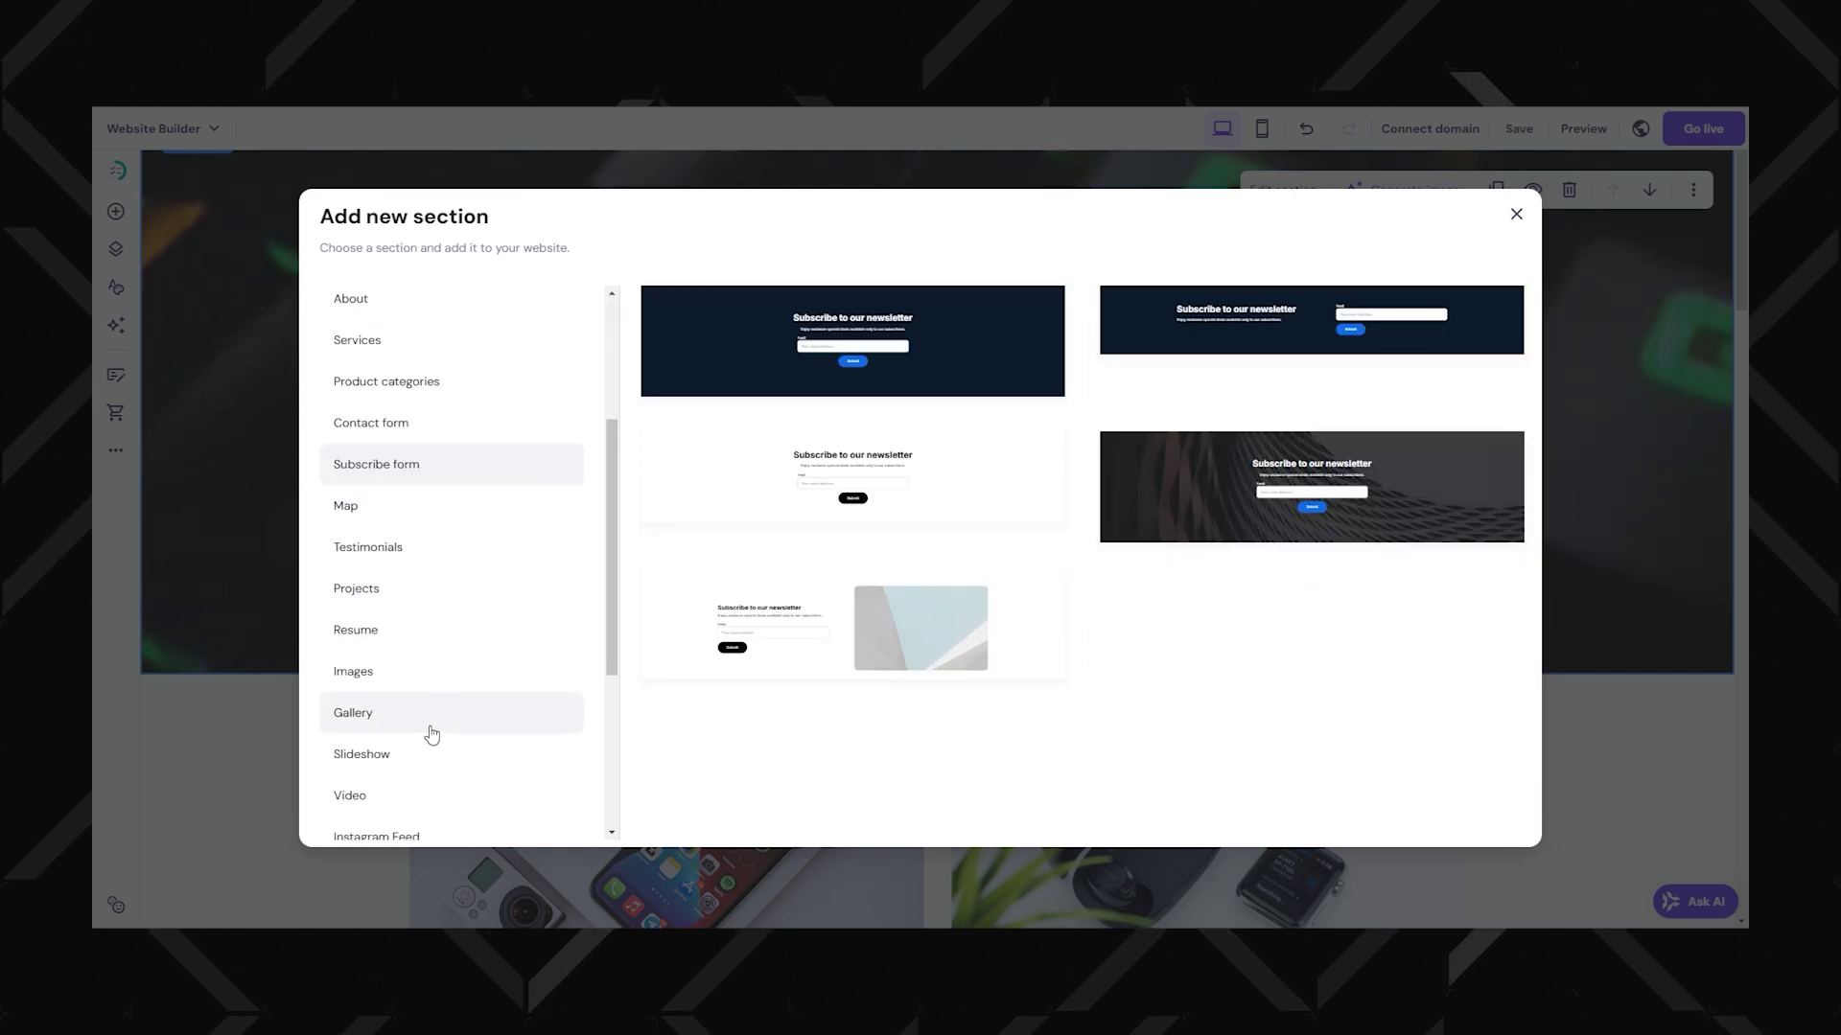
{"action": "left_click", "coordinate": [423, 682]}
{"action": "scroll", "coordinate": [432, 676], "scroll_direction": "down", "scroll_amount": 3}
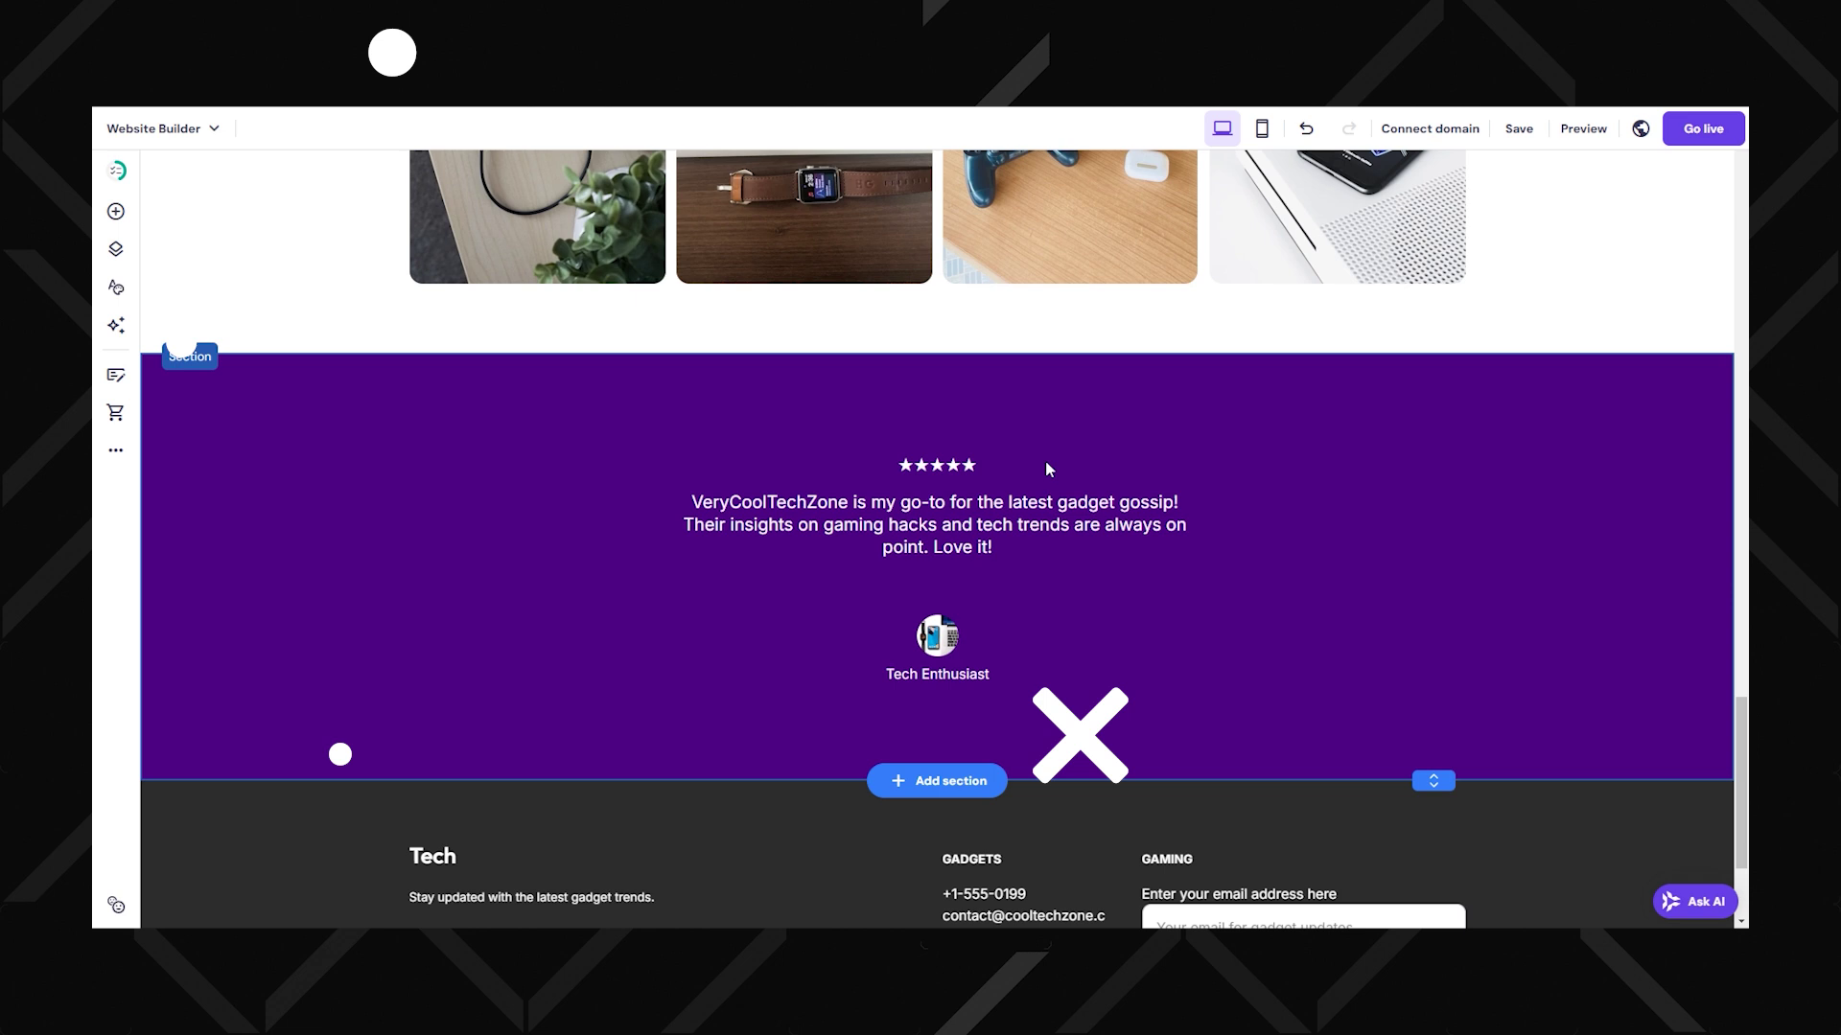
Replace the site's purple accent colour with orange #FF6D33
{"action": "left_click", "coordinate": [116, 289]}
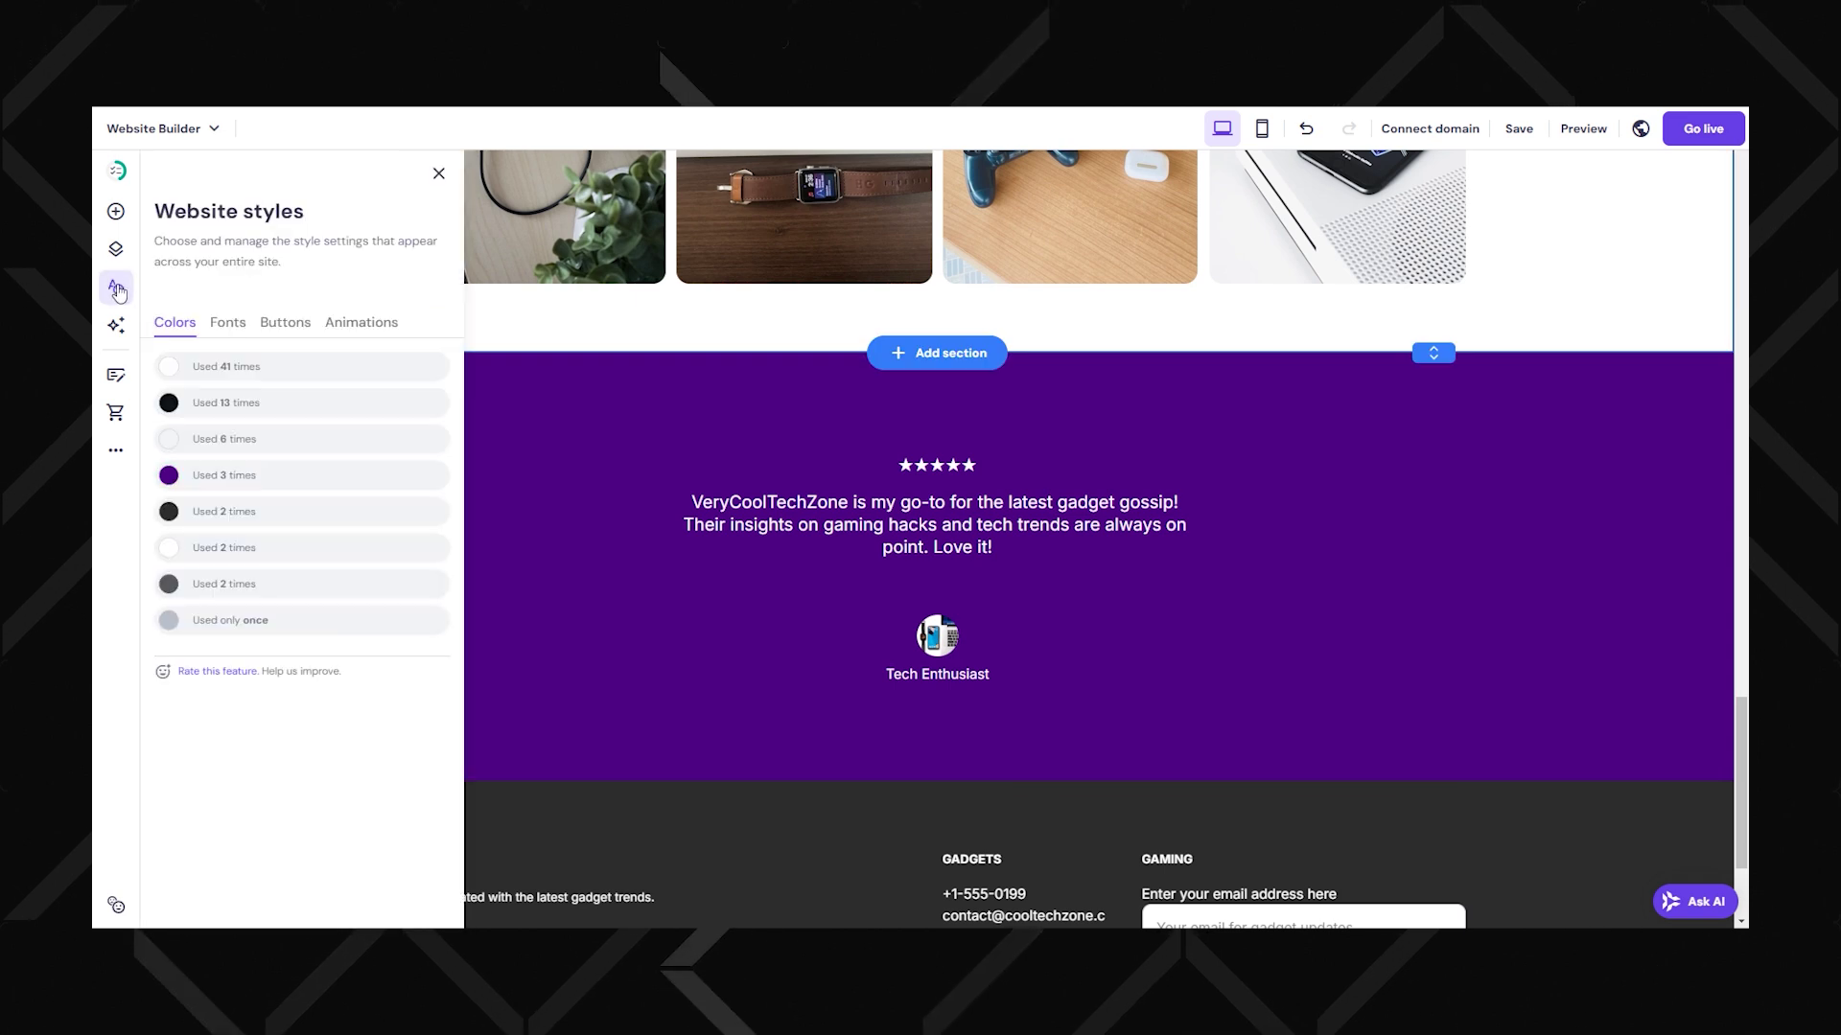
{"action": "left_click", "coordinate": [415, 476]}
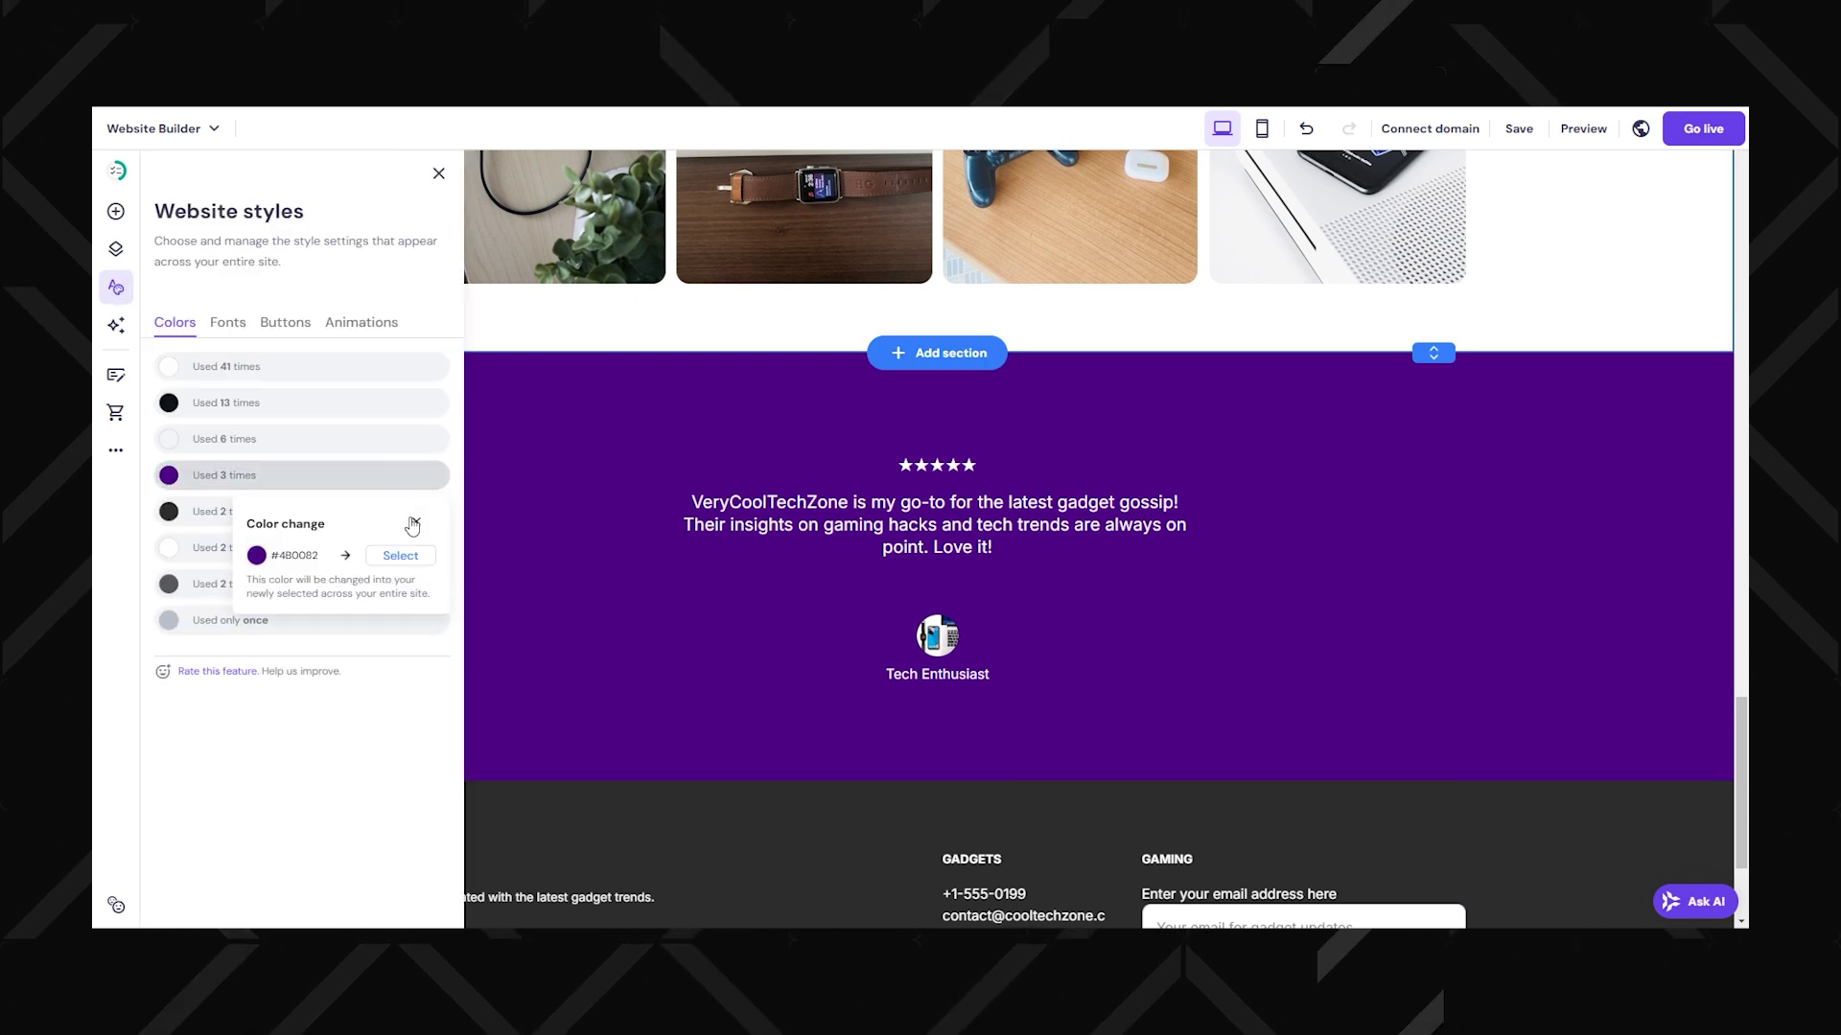
{"action": "left_click", "coordinate": [401, 558]}
{"action": "type", "text": "#ff6d33"}
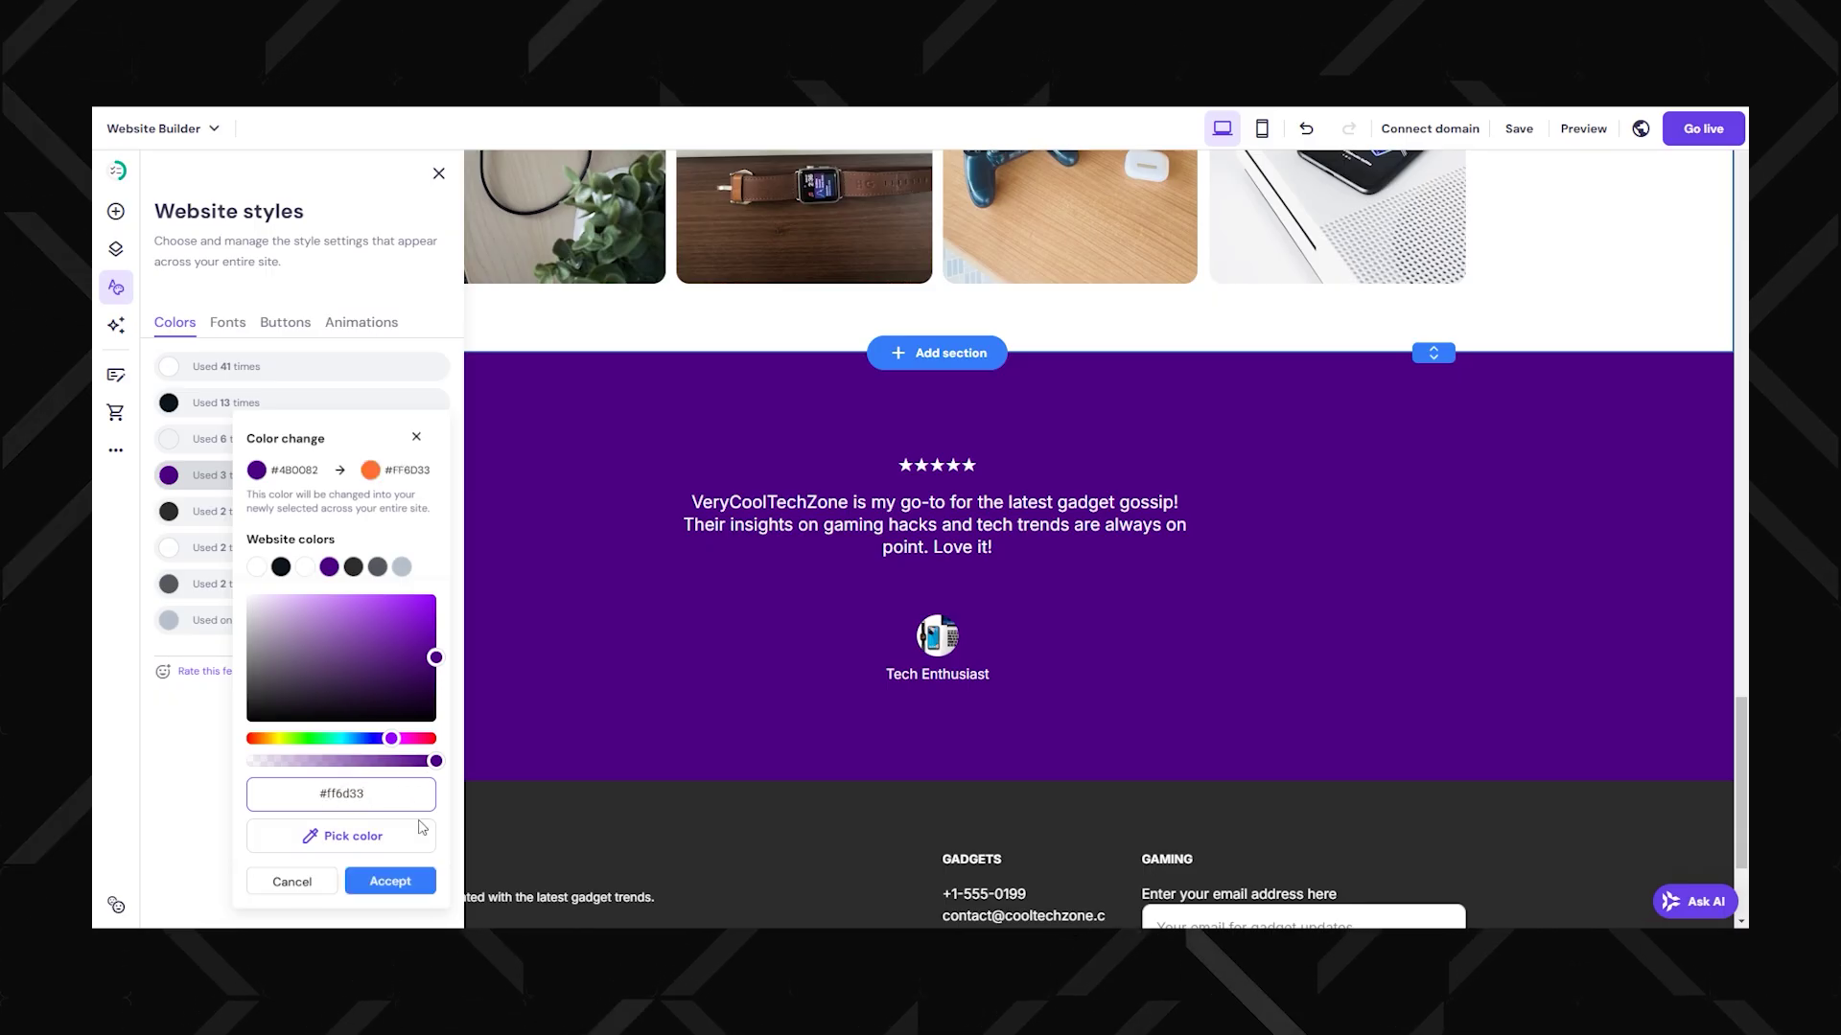
{"action": "left_click", "coordinate": [390, 883]}
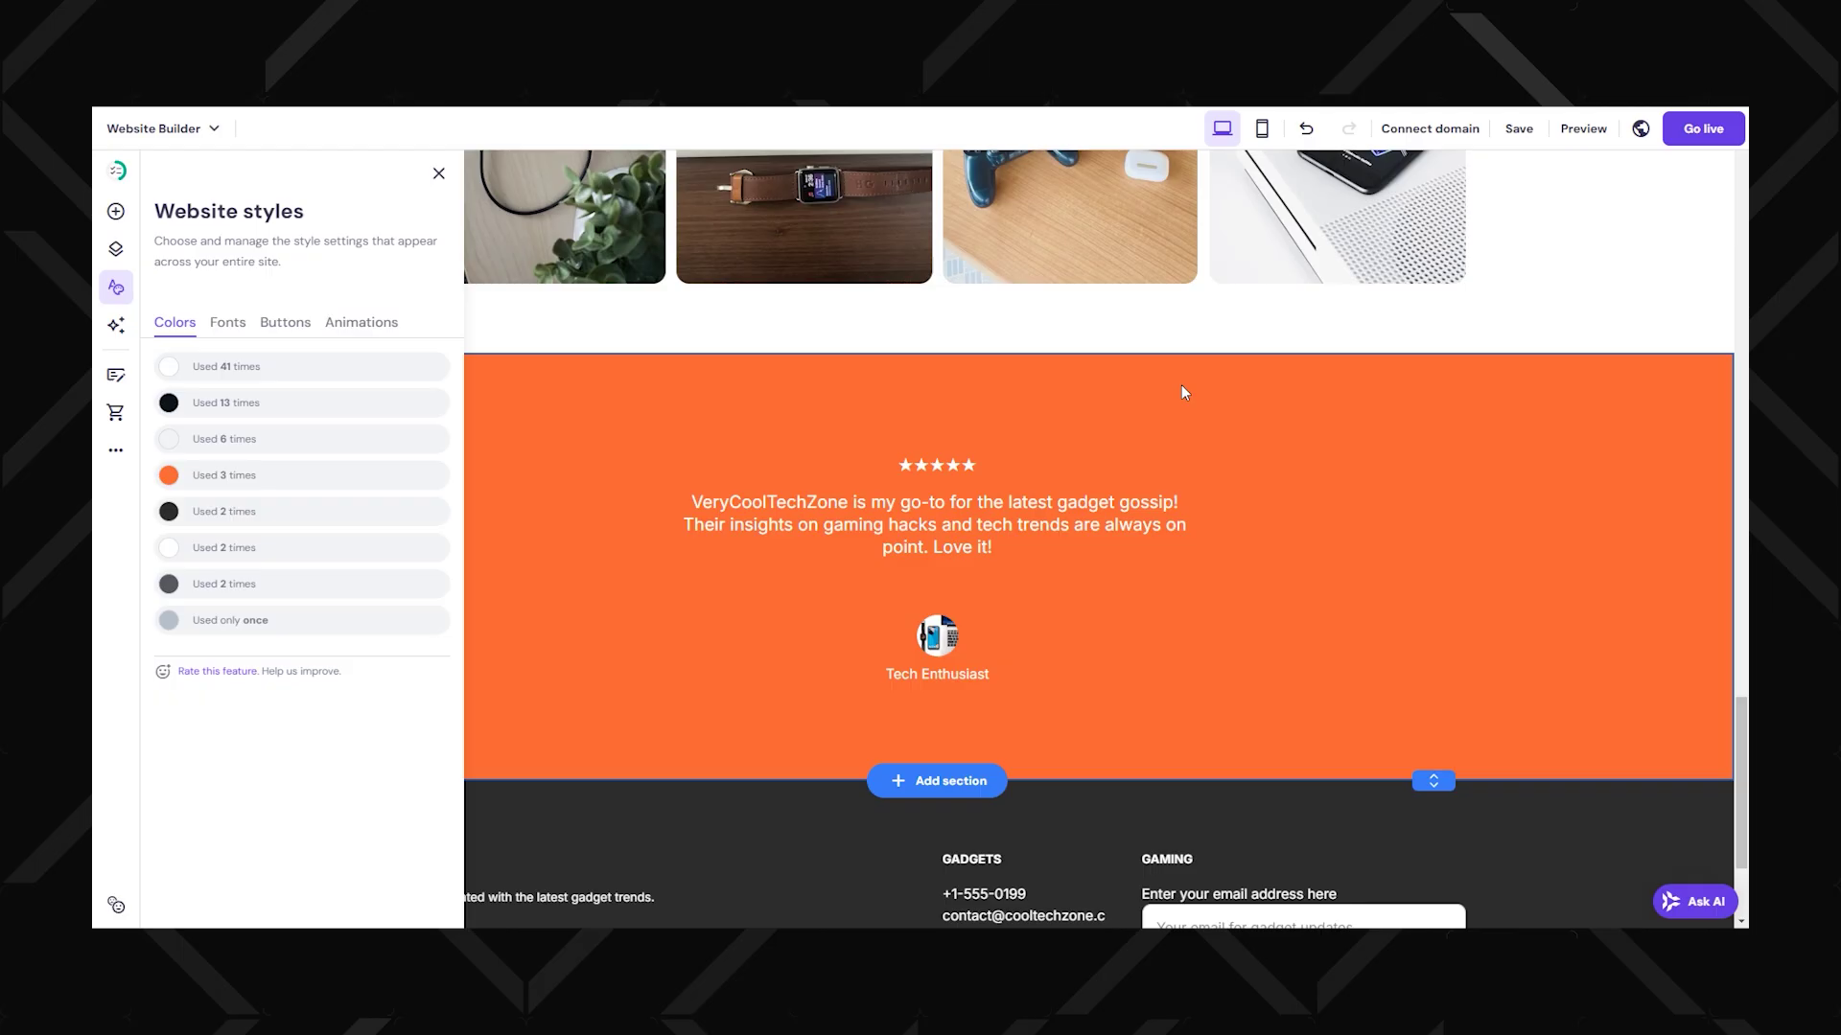
Recolour the site's main white background colour to a peach shade
{"action": "scroll", "coordinate": [1051, 420], "scroll_direction": "up", "scroll_amount": 3}
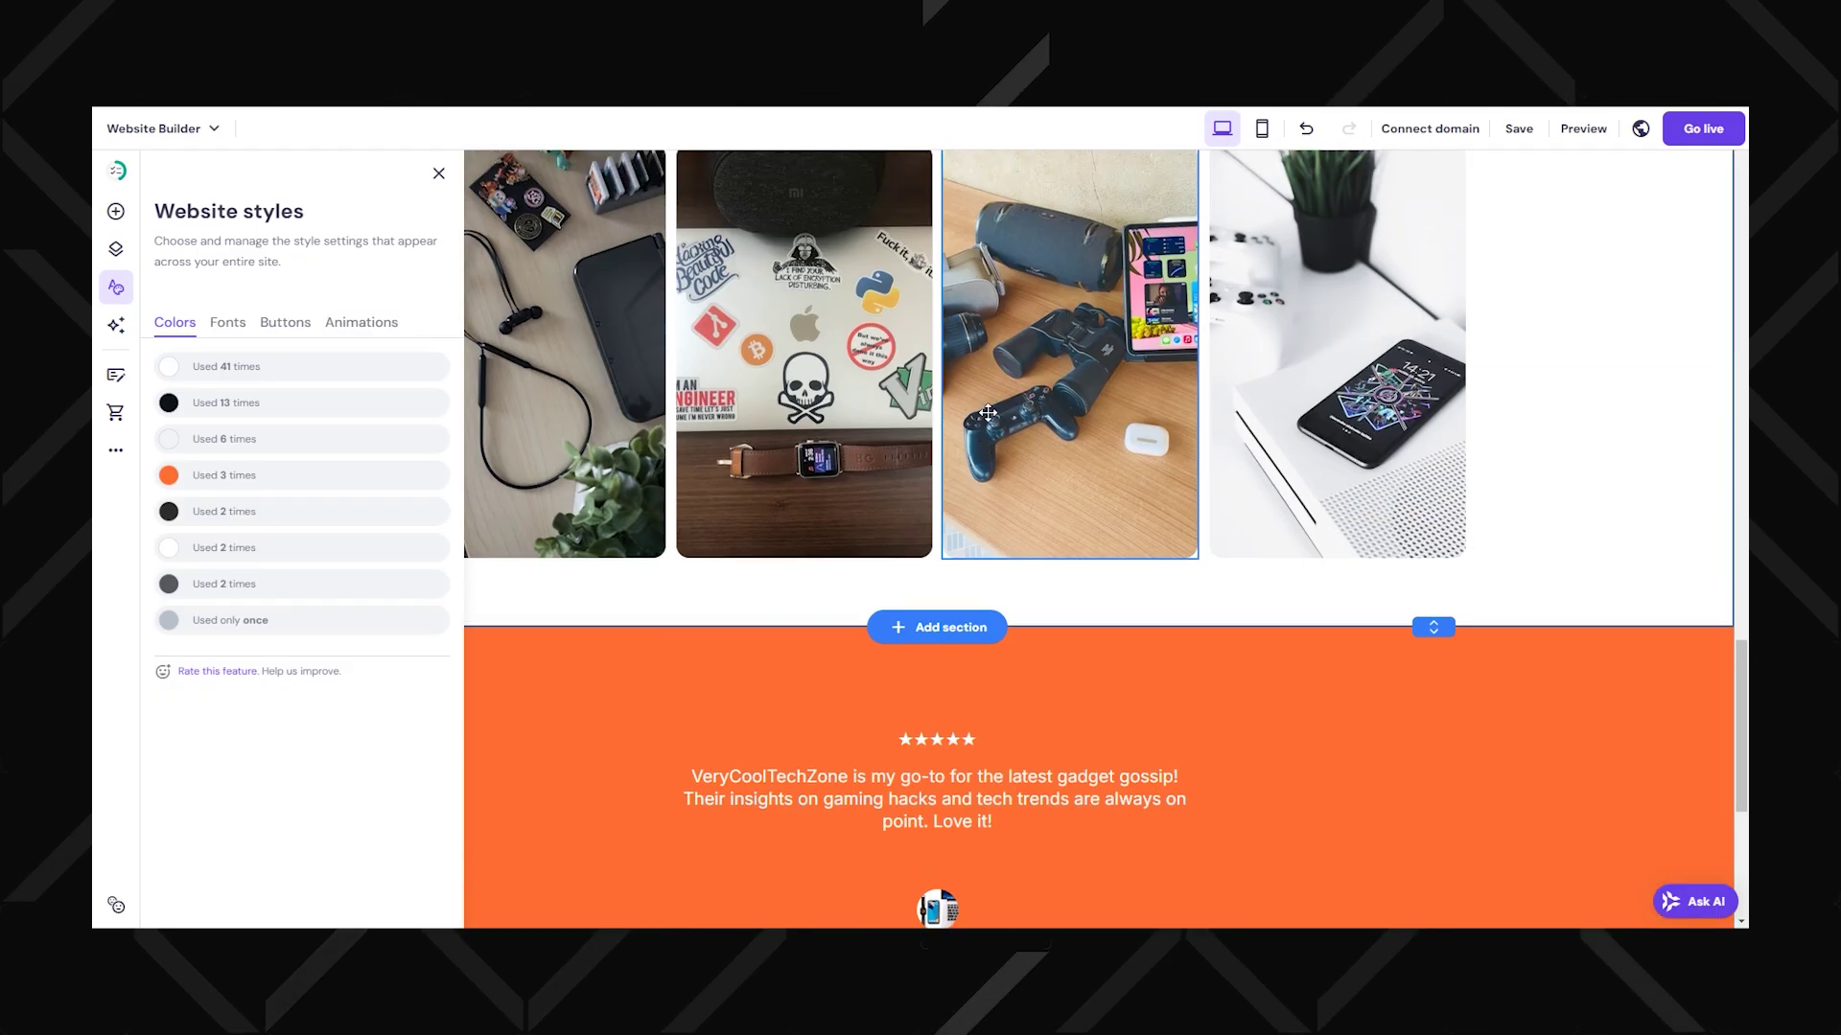
{"action": "scroll", "coordinate": [1016, 414], "scroll_direction": "up", "scroll_amount": 4}
{"action": "scroll", "coordinate": [987, 412], "scroll_direction": "up", "scroll_amount": 3}
{"action": "scroll", "coordinate": [974, 409], "scroll_direction": "up", "scroll_amount": 3}
{"action": "scroll", "coordinate": [974, 409], "scroll_direction": "up", "scroll_amount": 4}
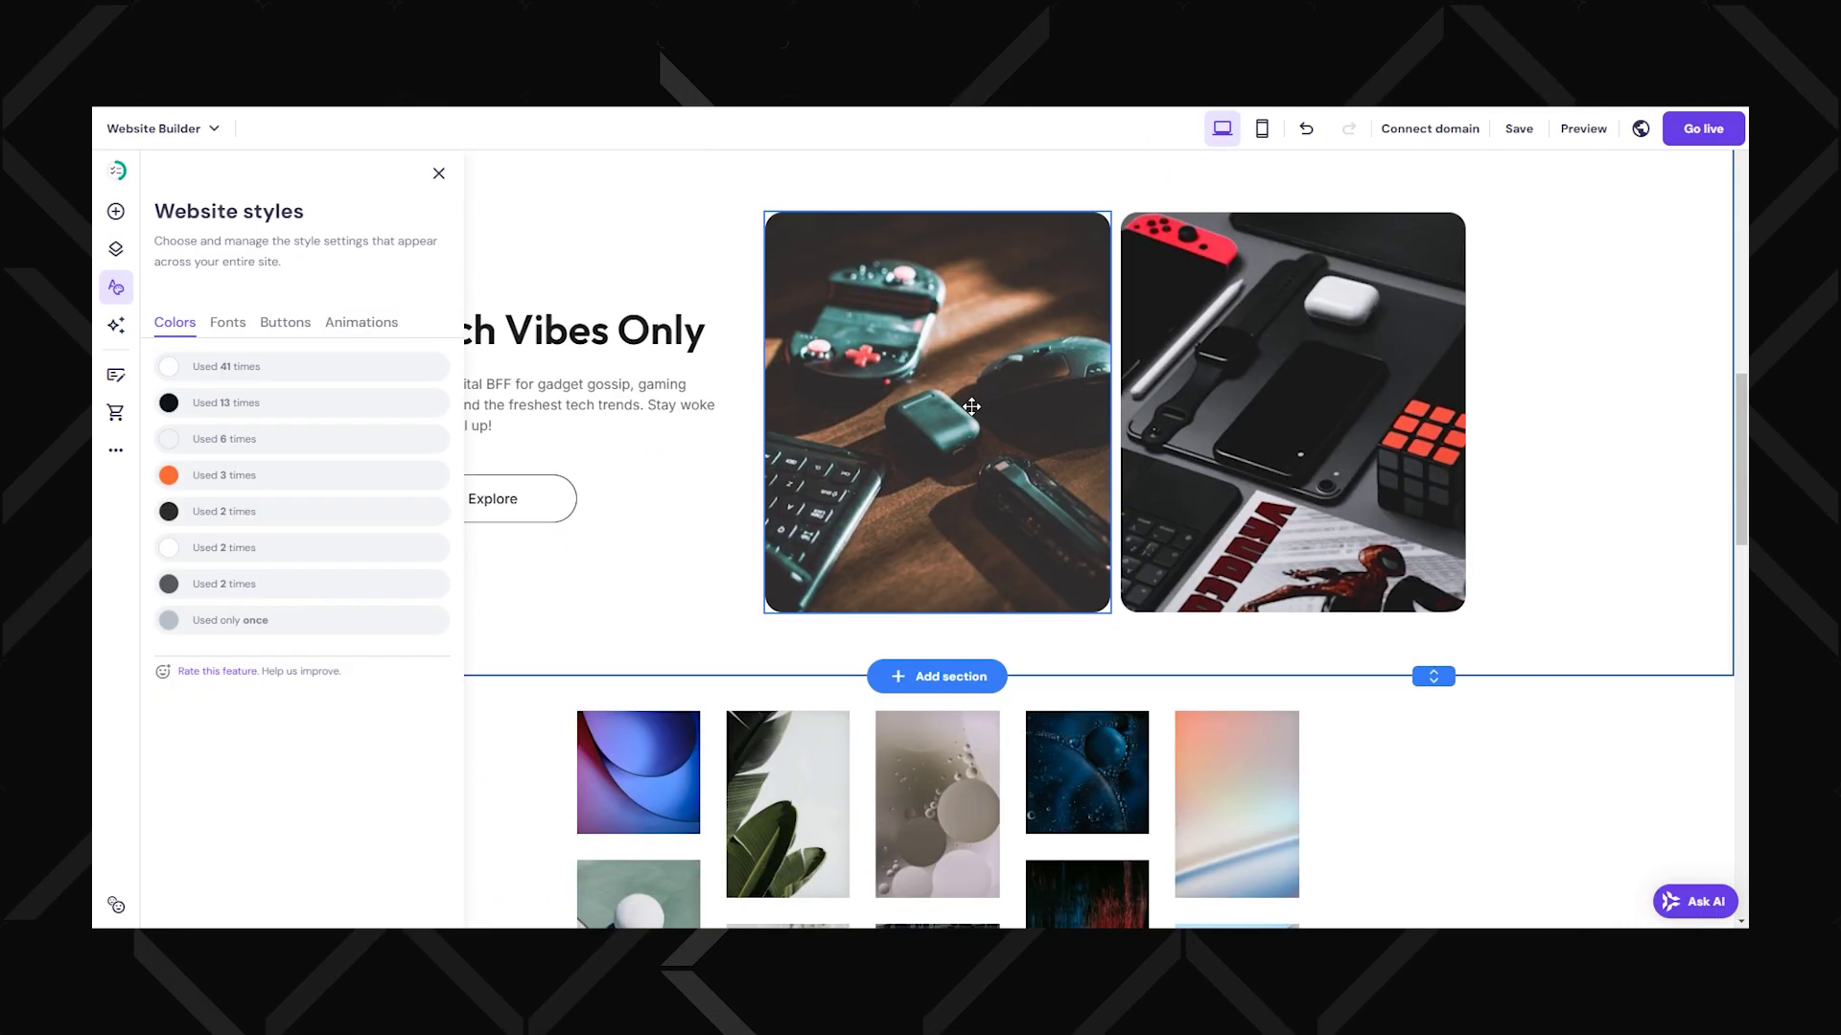
{"action": "scroll", "coordinate": [863, 412], "scroll_direction": "up", "scroll_amount": 6}
{"action": "scroll", "coordinate": [748, 417], "scroll_direction": "up", "scroll_amount": 2}
{"action": "scroll", "coordinate": [646, 420], "scroll_direction": "up", "scroll_amount": 4}
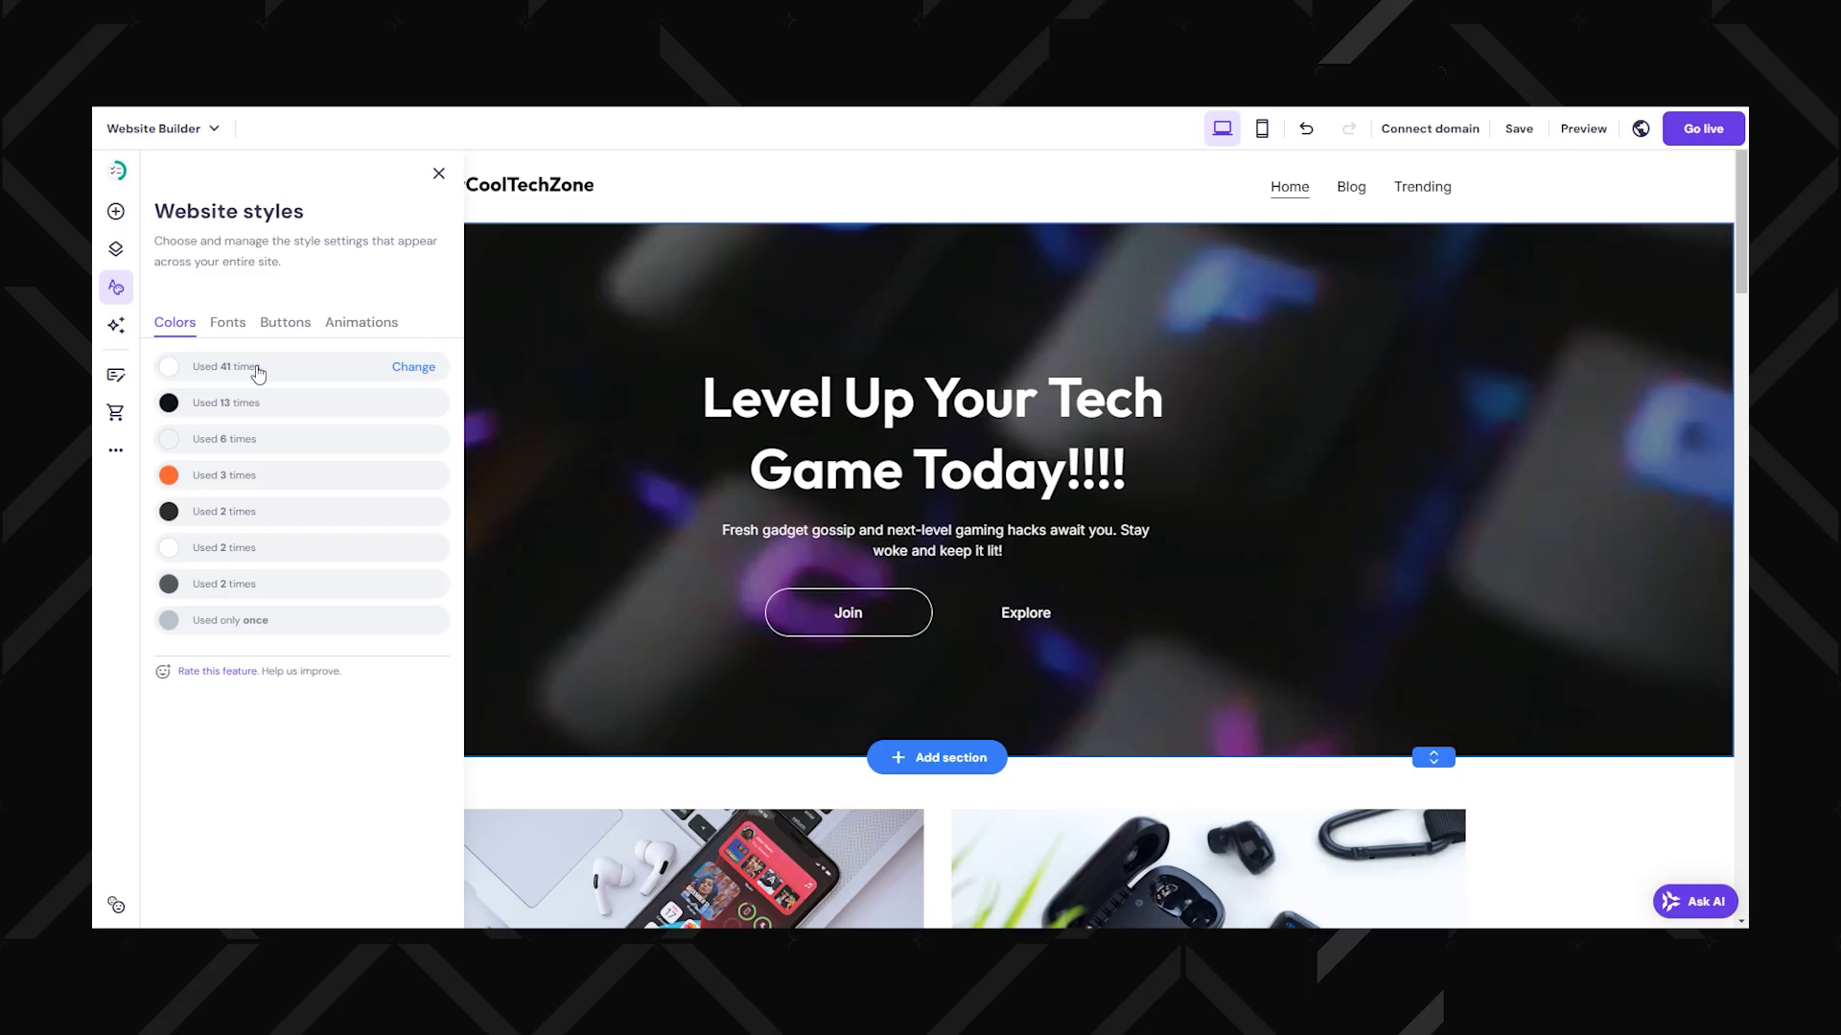
{"action": "left_click", "coordinate": [406, 370]}
{"action": "left_click", "coordinate": [401, 448]}
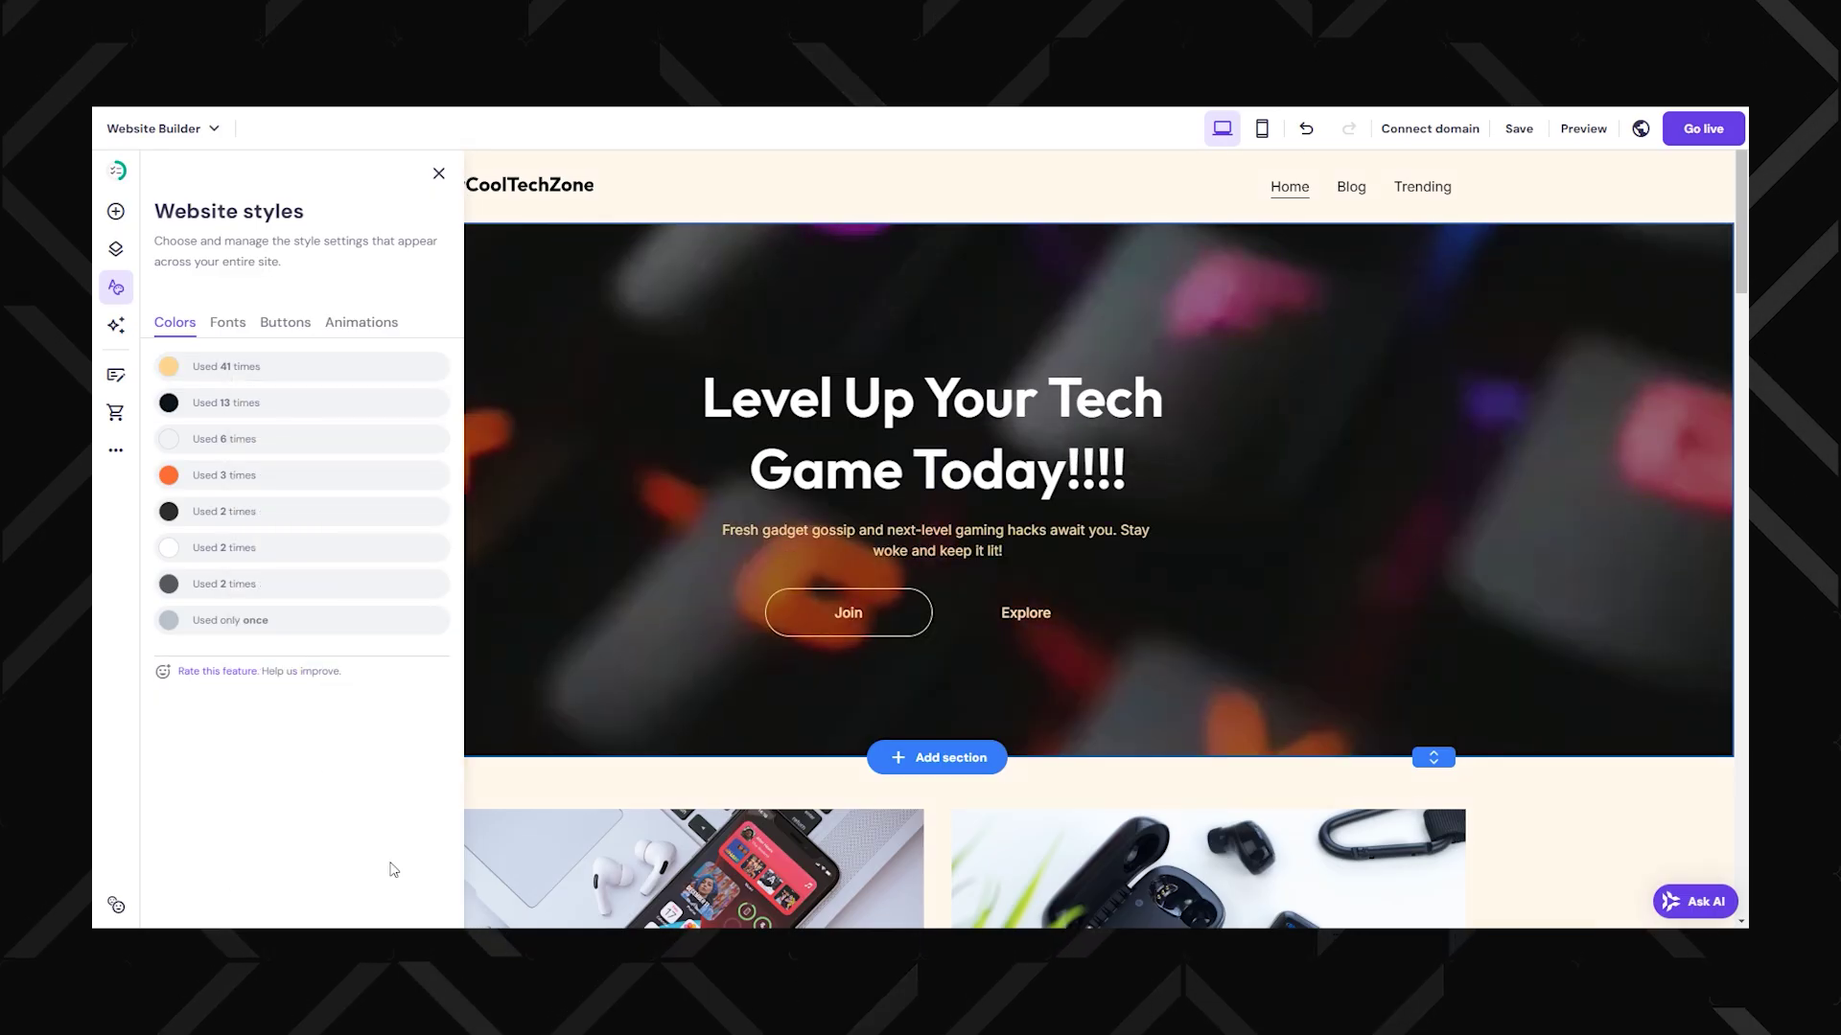
{"action": "scroll", "coordinate": [844, 547], "scroll_direction": "down", "scroll_amount": 5}
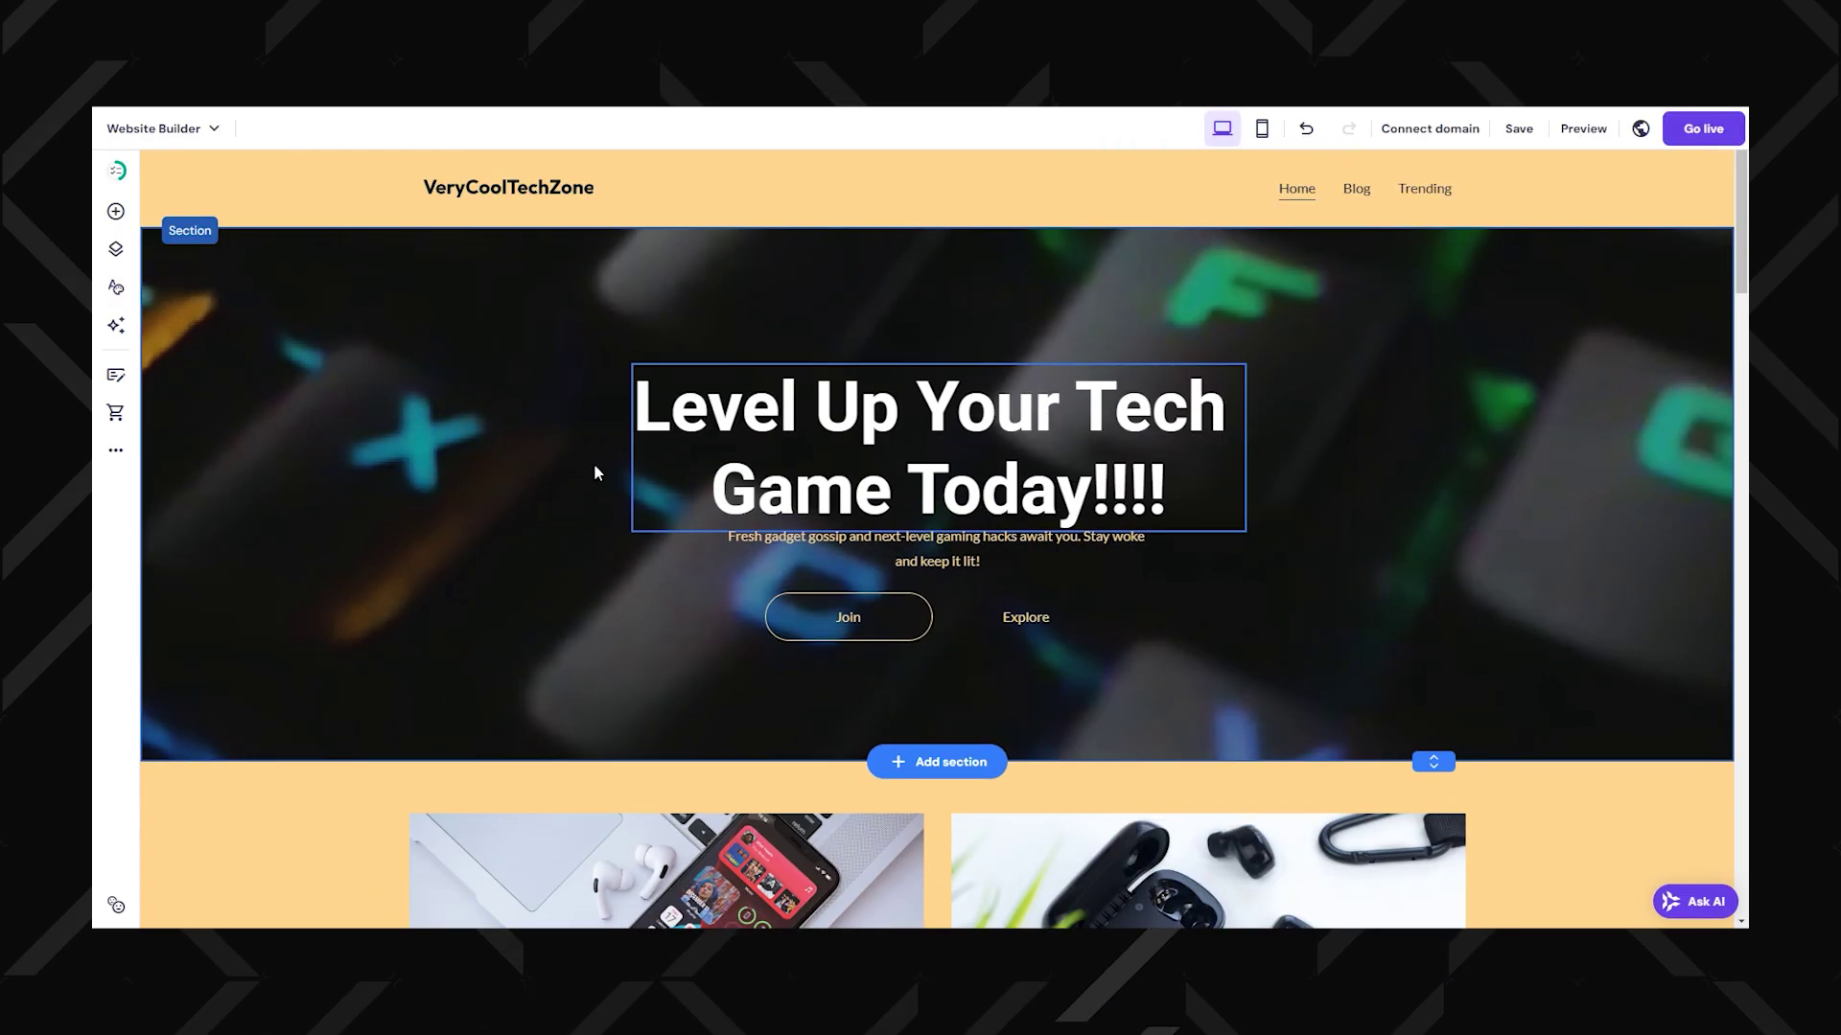
Apply the Montserrat / IBM Plex Mono font pair to the site
{"action": "left_click", "coordinate": [115, 288]}
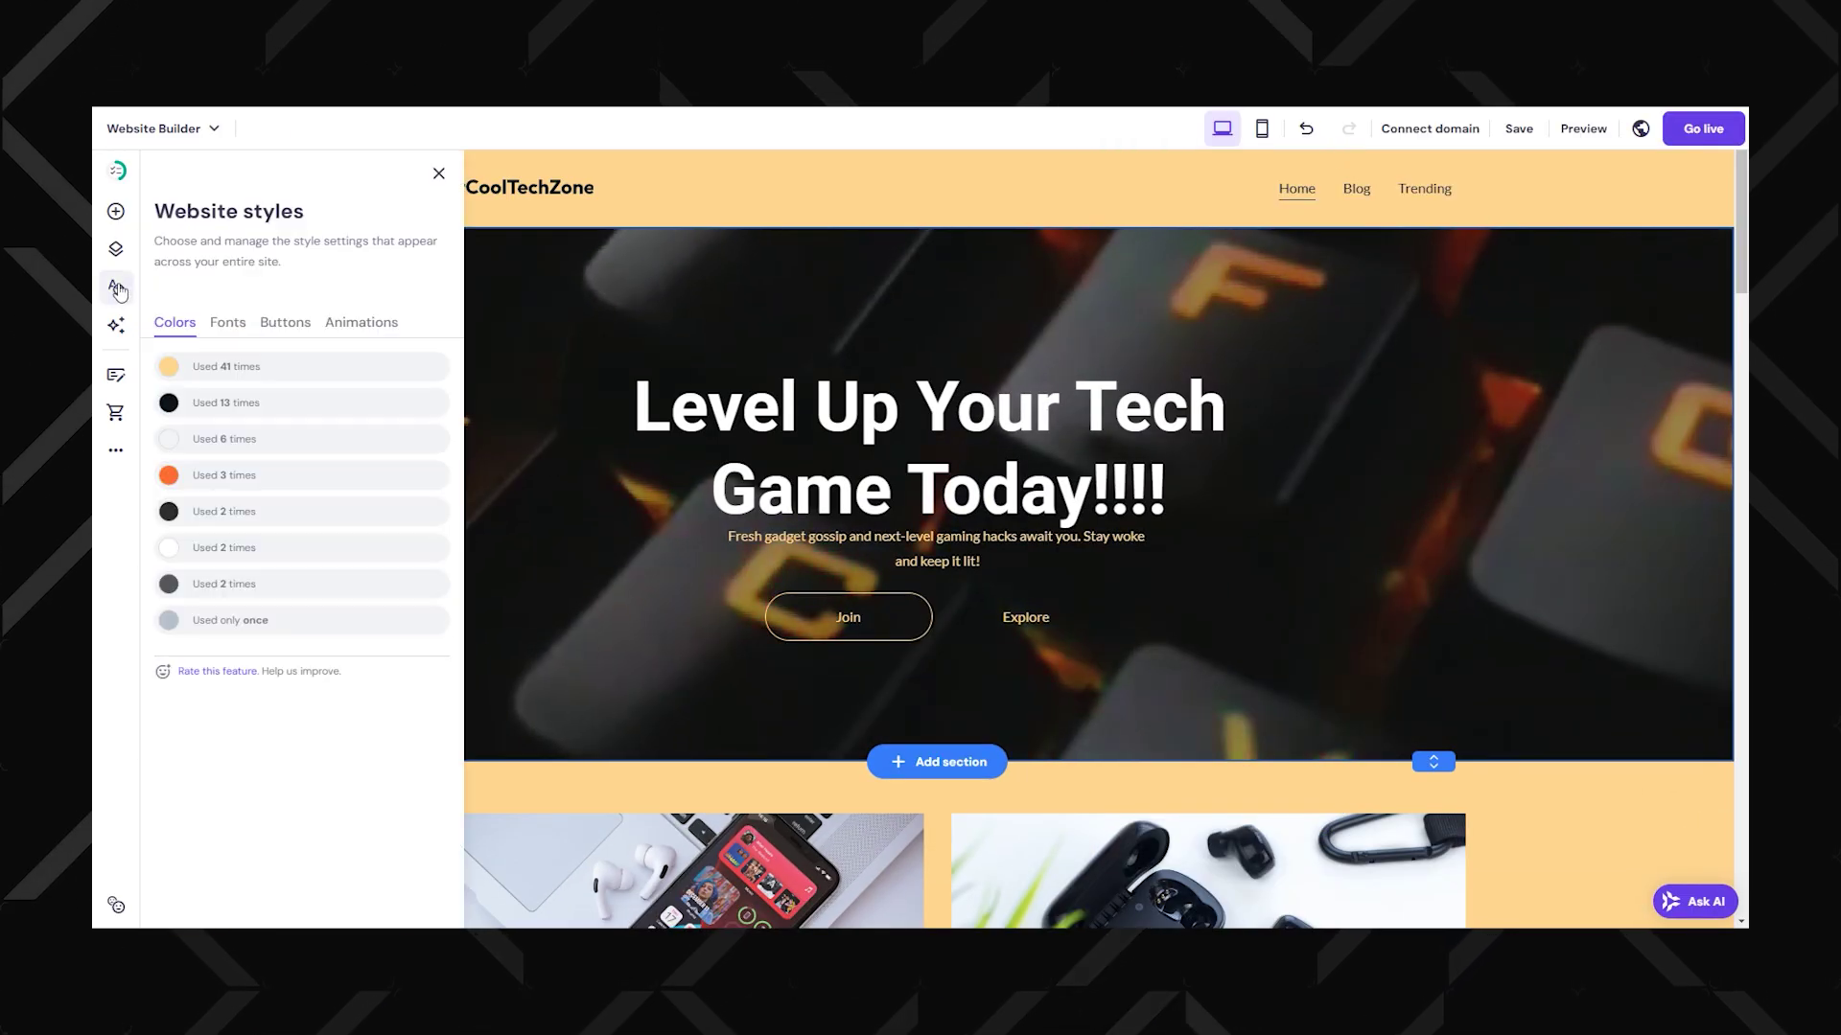
{"action": "left_click", "coordinate": [227, 323]}
{"action": "scroll", "coordinate": [331, 451], "scroll_direction": "down", "scroll_amount": 5}
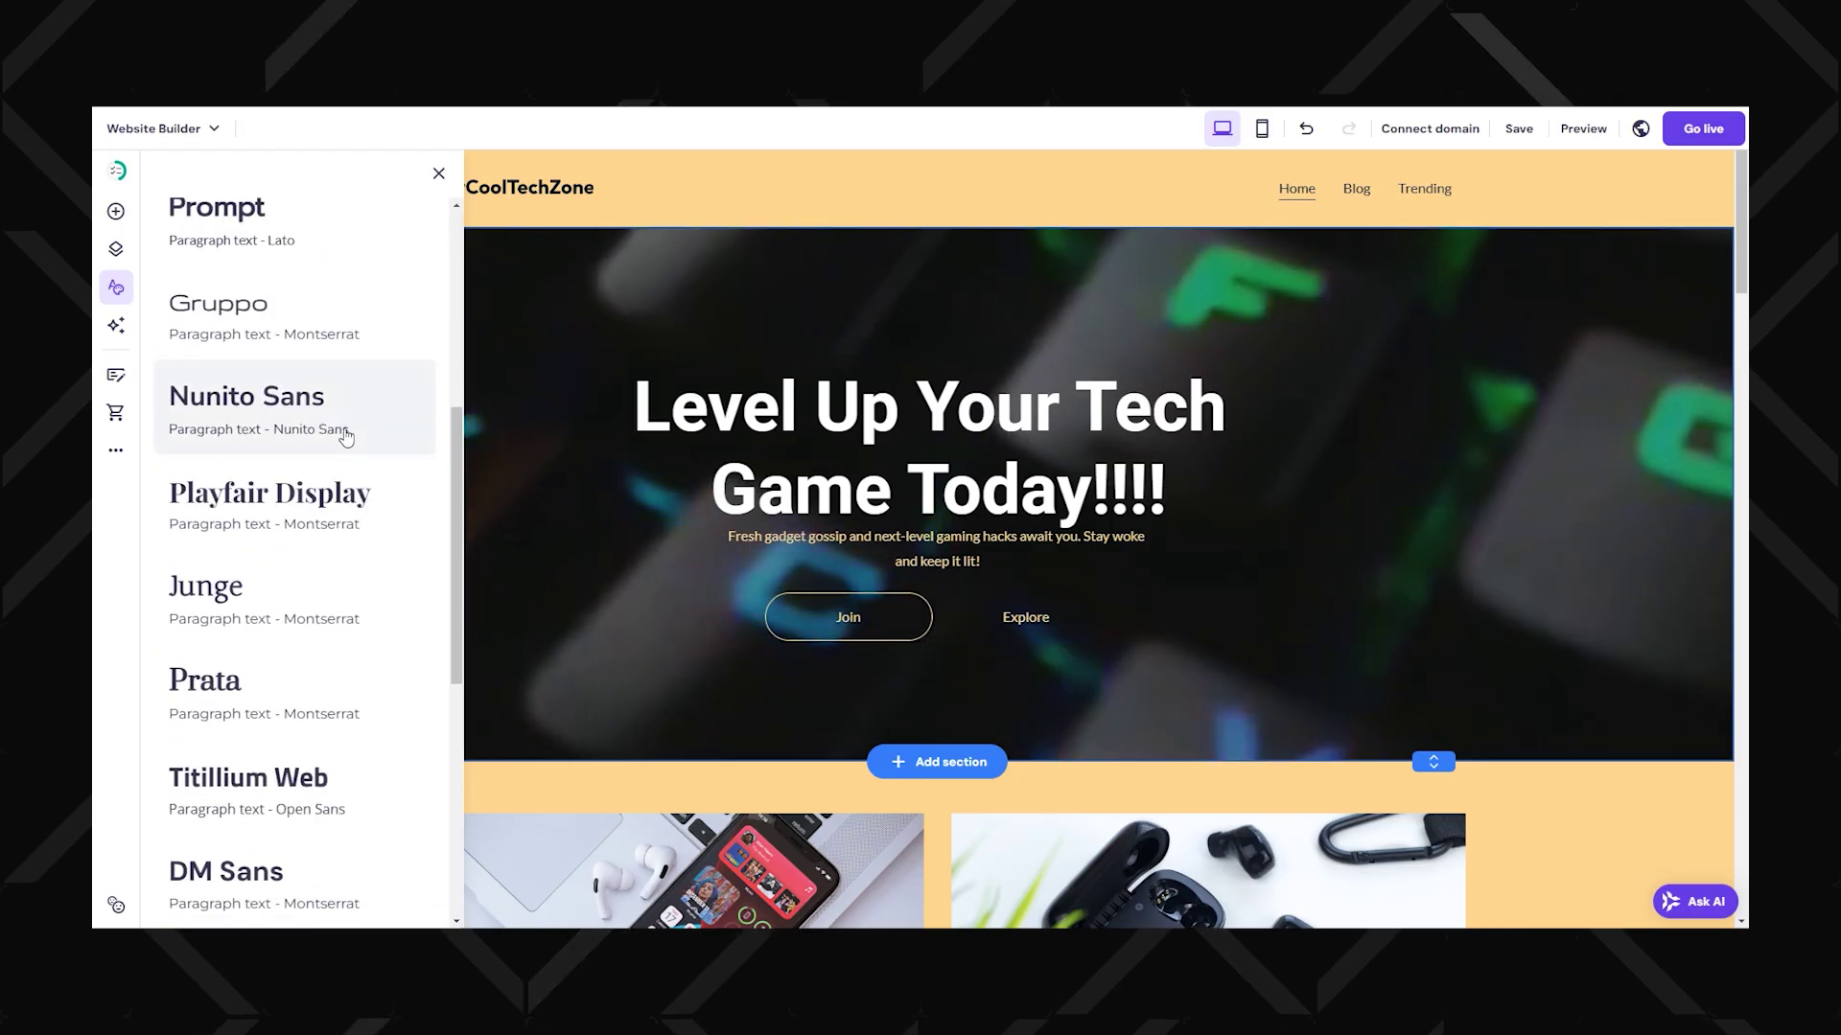
{"action": "scroll", "coordinate": [341, 431], "scroll_direction": "down", "scroll_amount": 4}
{"action": "scroll", "coordinate": [335, 425], "scroll_direction": "down", "scroll_amount": 1}
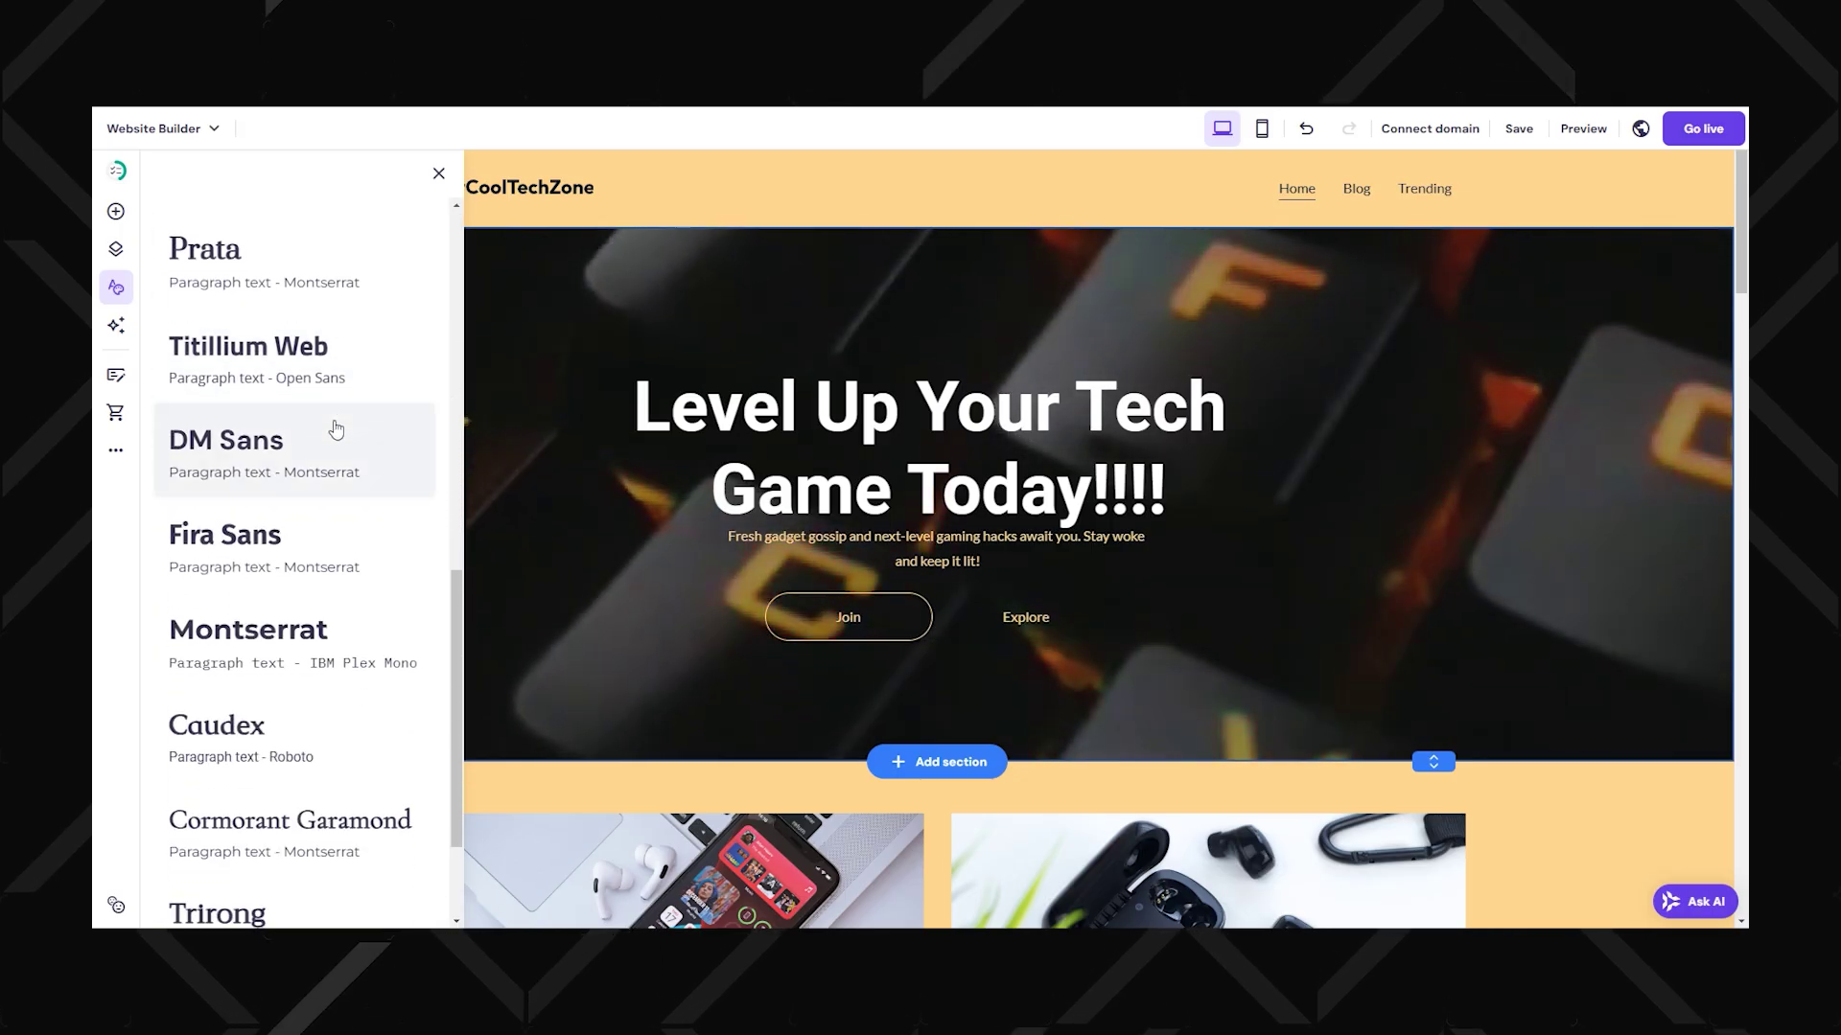
{"action": "left_click", "coordinate": [274, 641]}
Check the Heading 2 and Heading 3 text styles and close the styles panel
{"action": "left_click", "coordinate": [238, 712]}
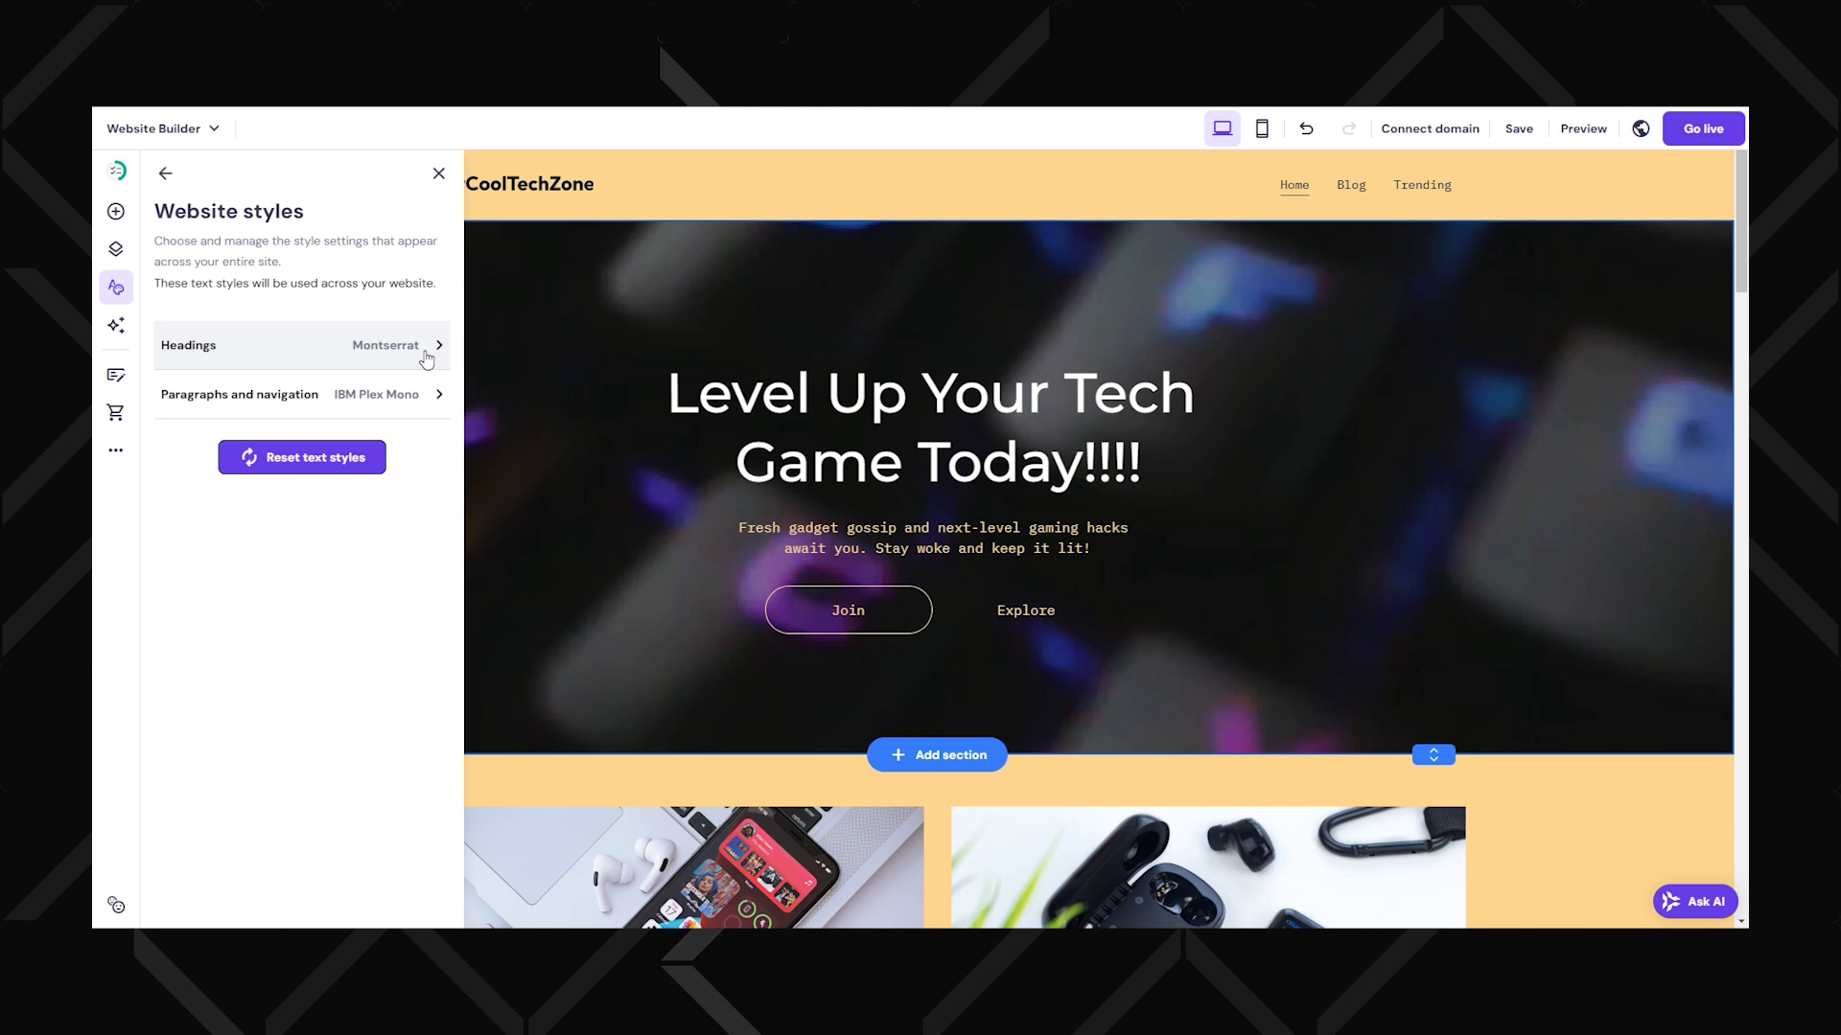
{"action": "left_click", "coordinate": [427, 353]}
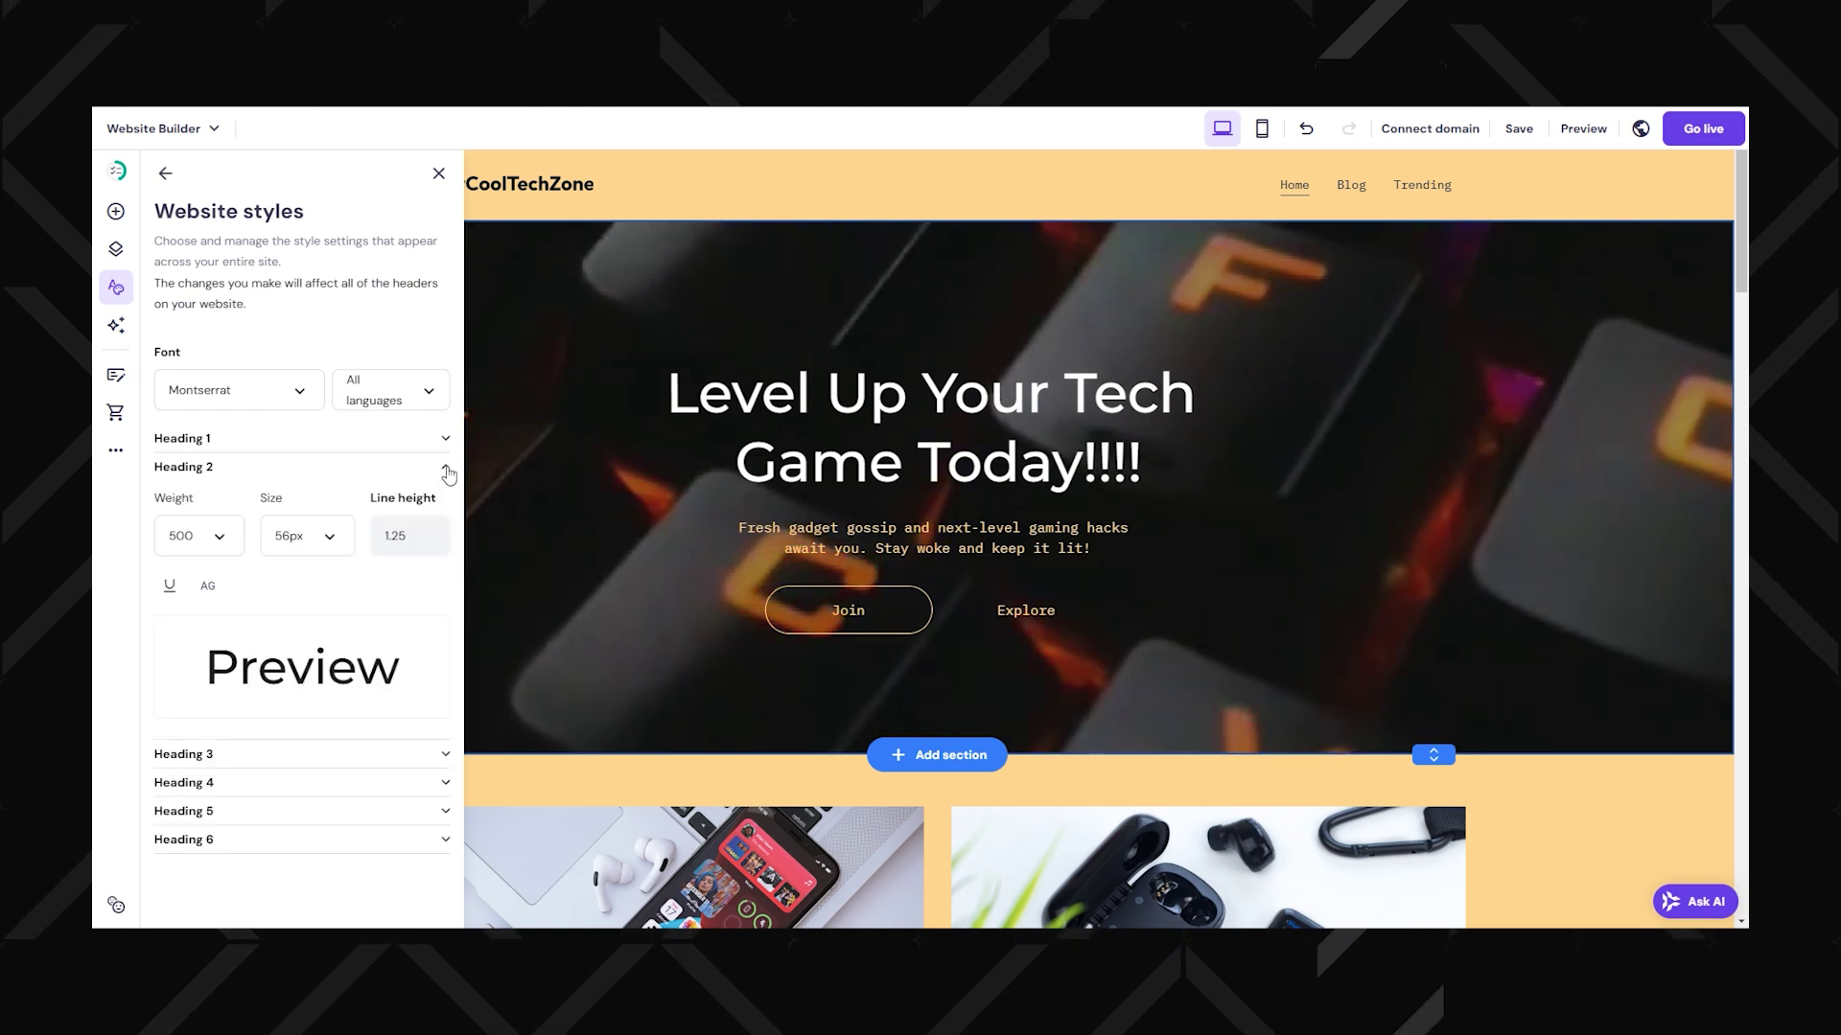
{"action": "left_click", "coordinate": [197, 536]}
{"action": "left_click", "coordinate": [191, 719]}
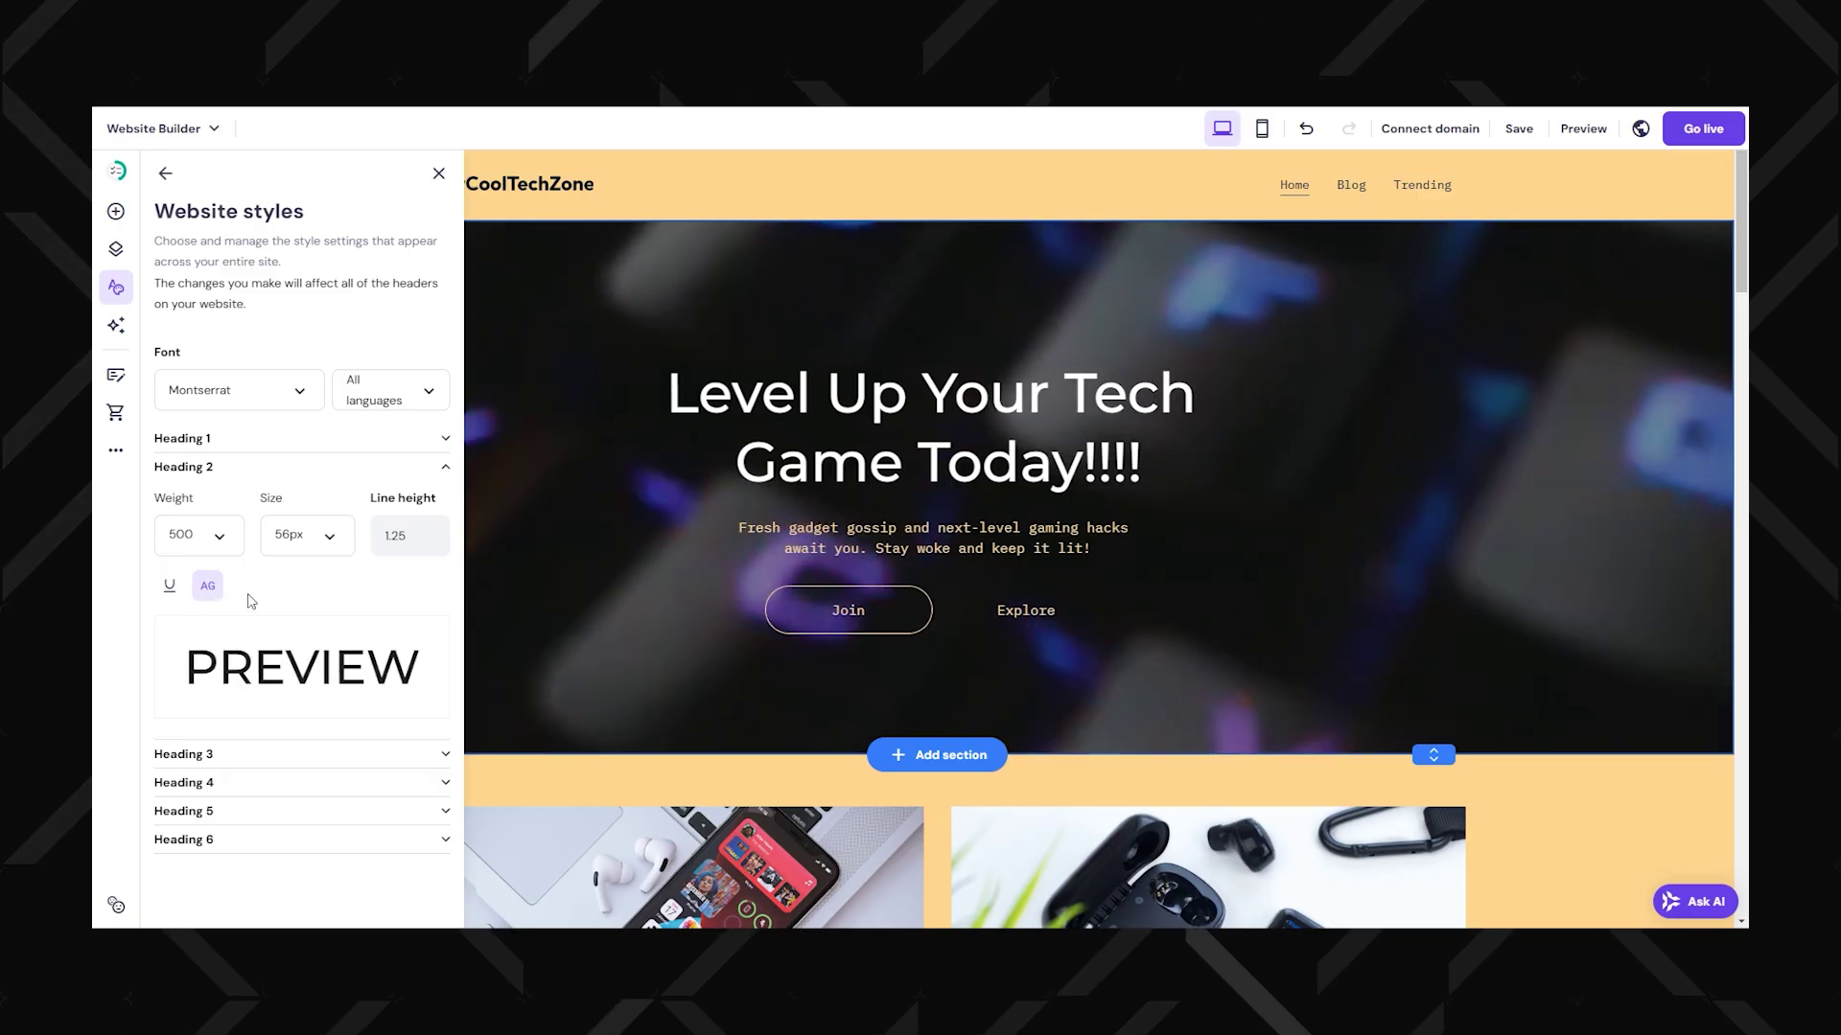
{"action": "left_click", "coordinate": [442, 755]}
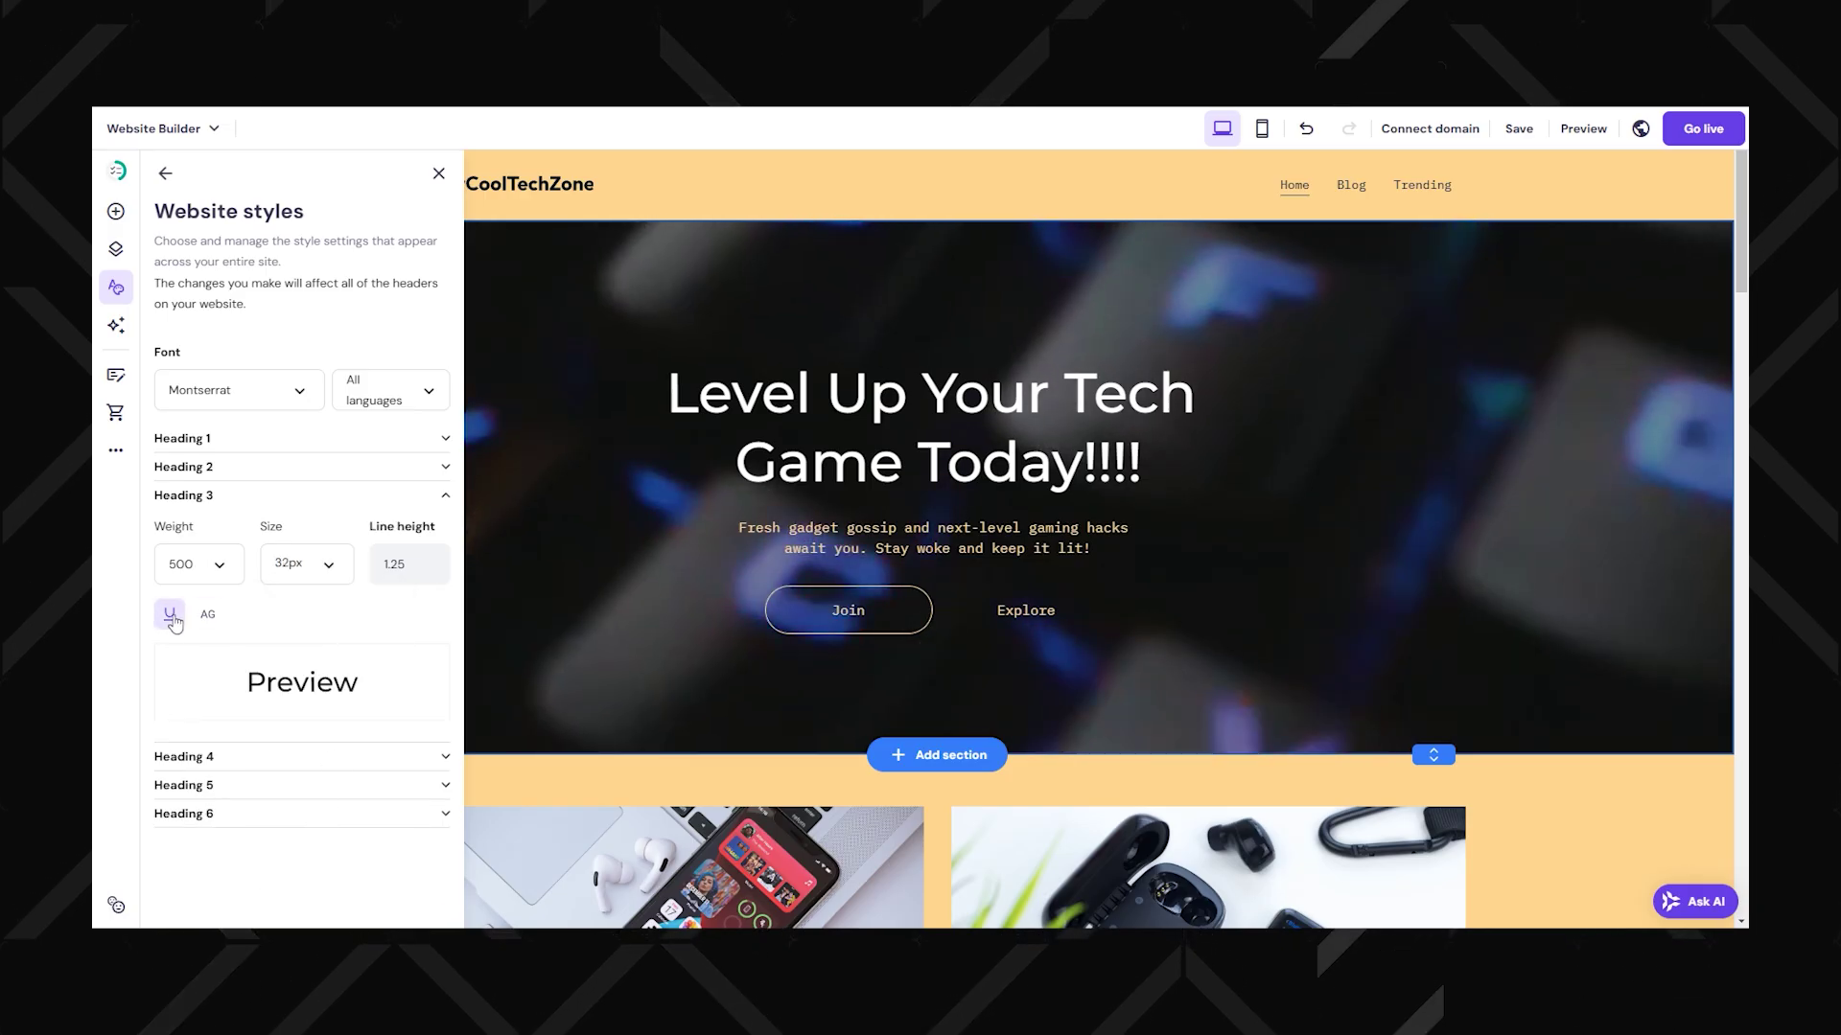
{"action": "left_click", "coordinate": [1193, 566]}
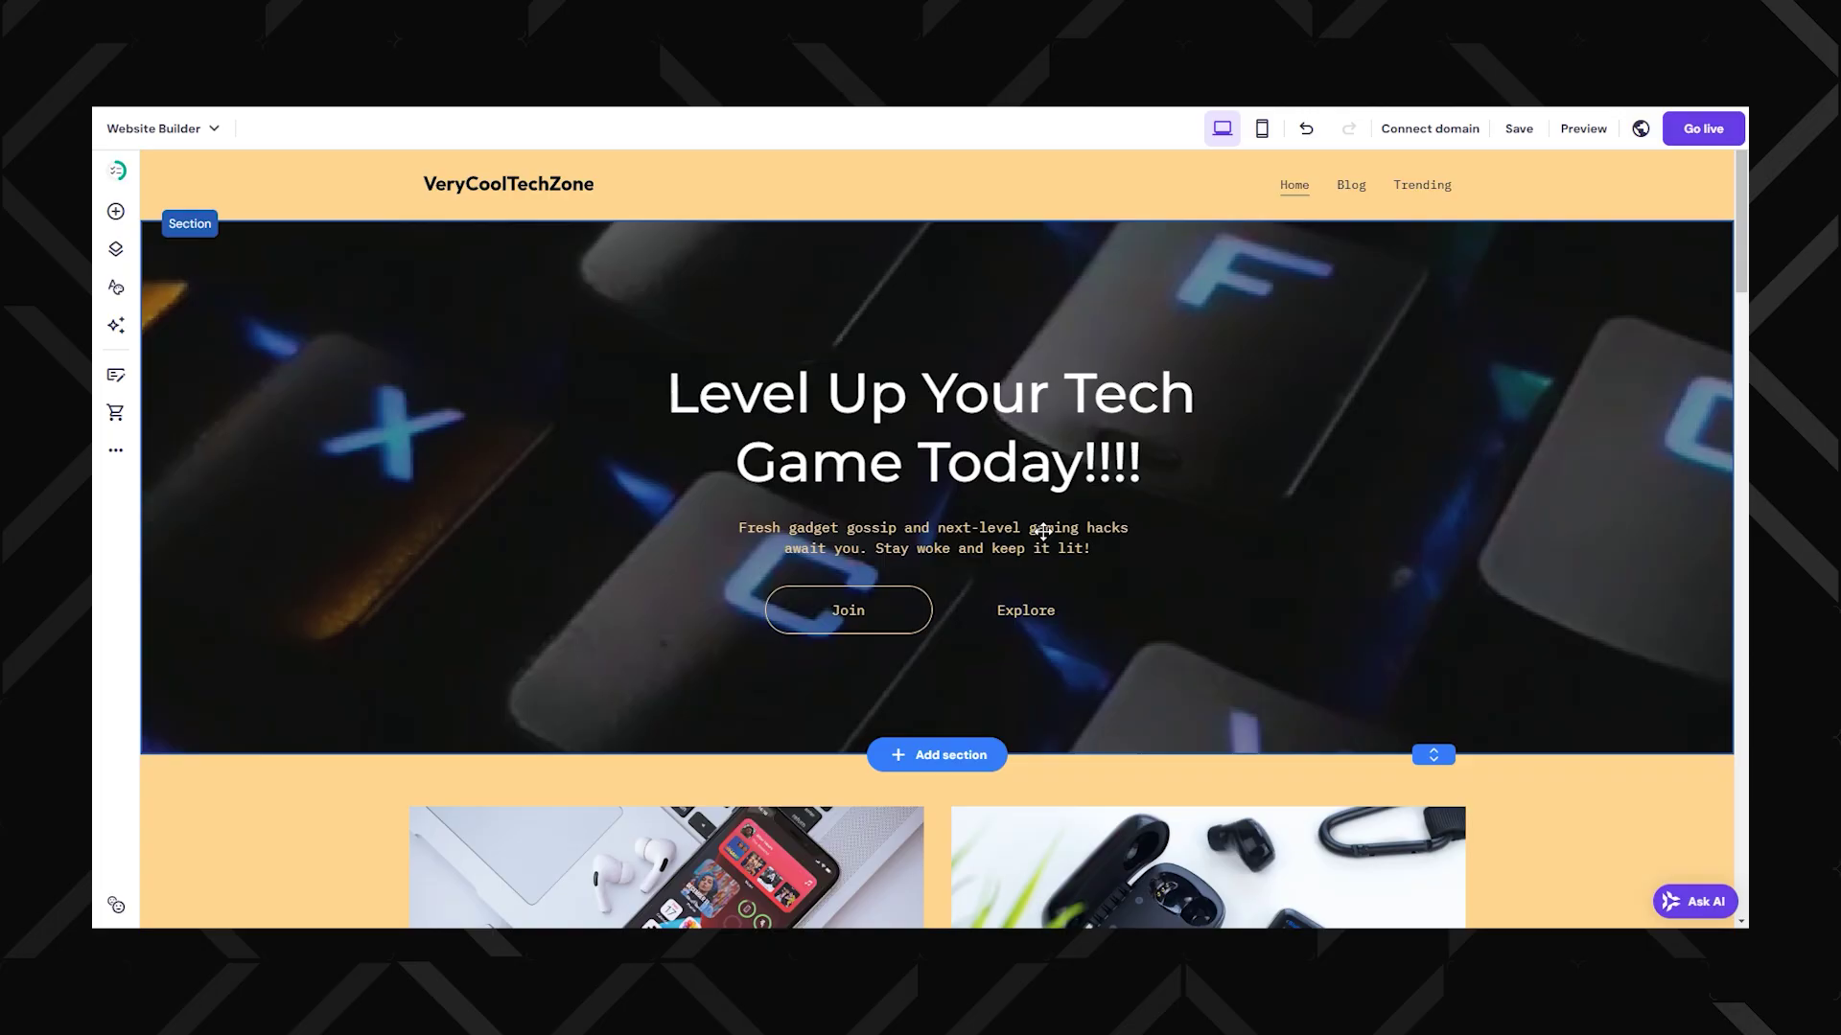
{"action": "scroll", "coordinate": [1151, 487], "scroll_direction": "down", "scroll_amount": 5}
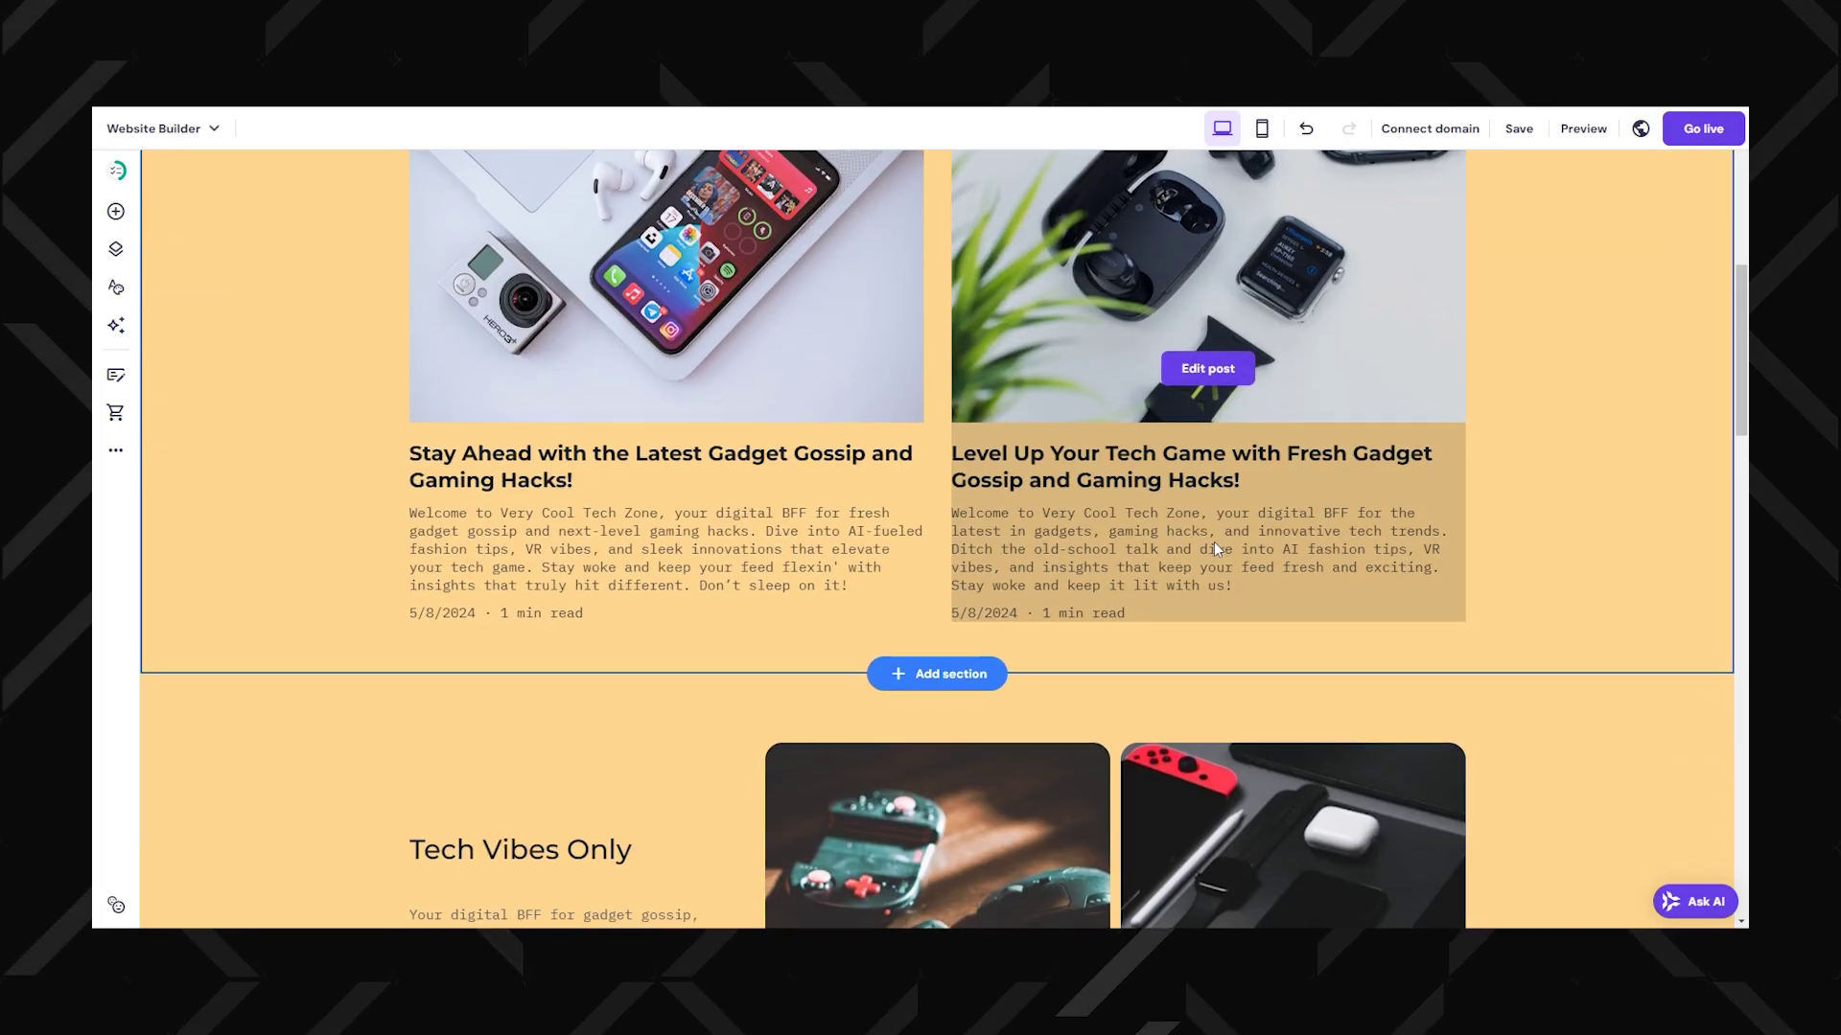
{"action": "scroll", "coordinate": [1214, 543], "scroll_direction": "down", "scroll_amount": 2}
{"action": "scroll", "coordinate": [1496, 552], "scroll_direction": "down", "scroll_amount": 5}
{"action": "scroll", "coordinate": [1497, 559], "scroll_direction": "down", "scroll_amount": 3}
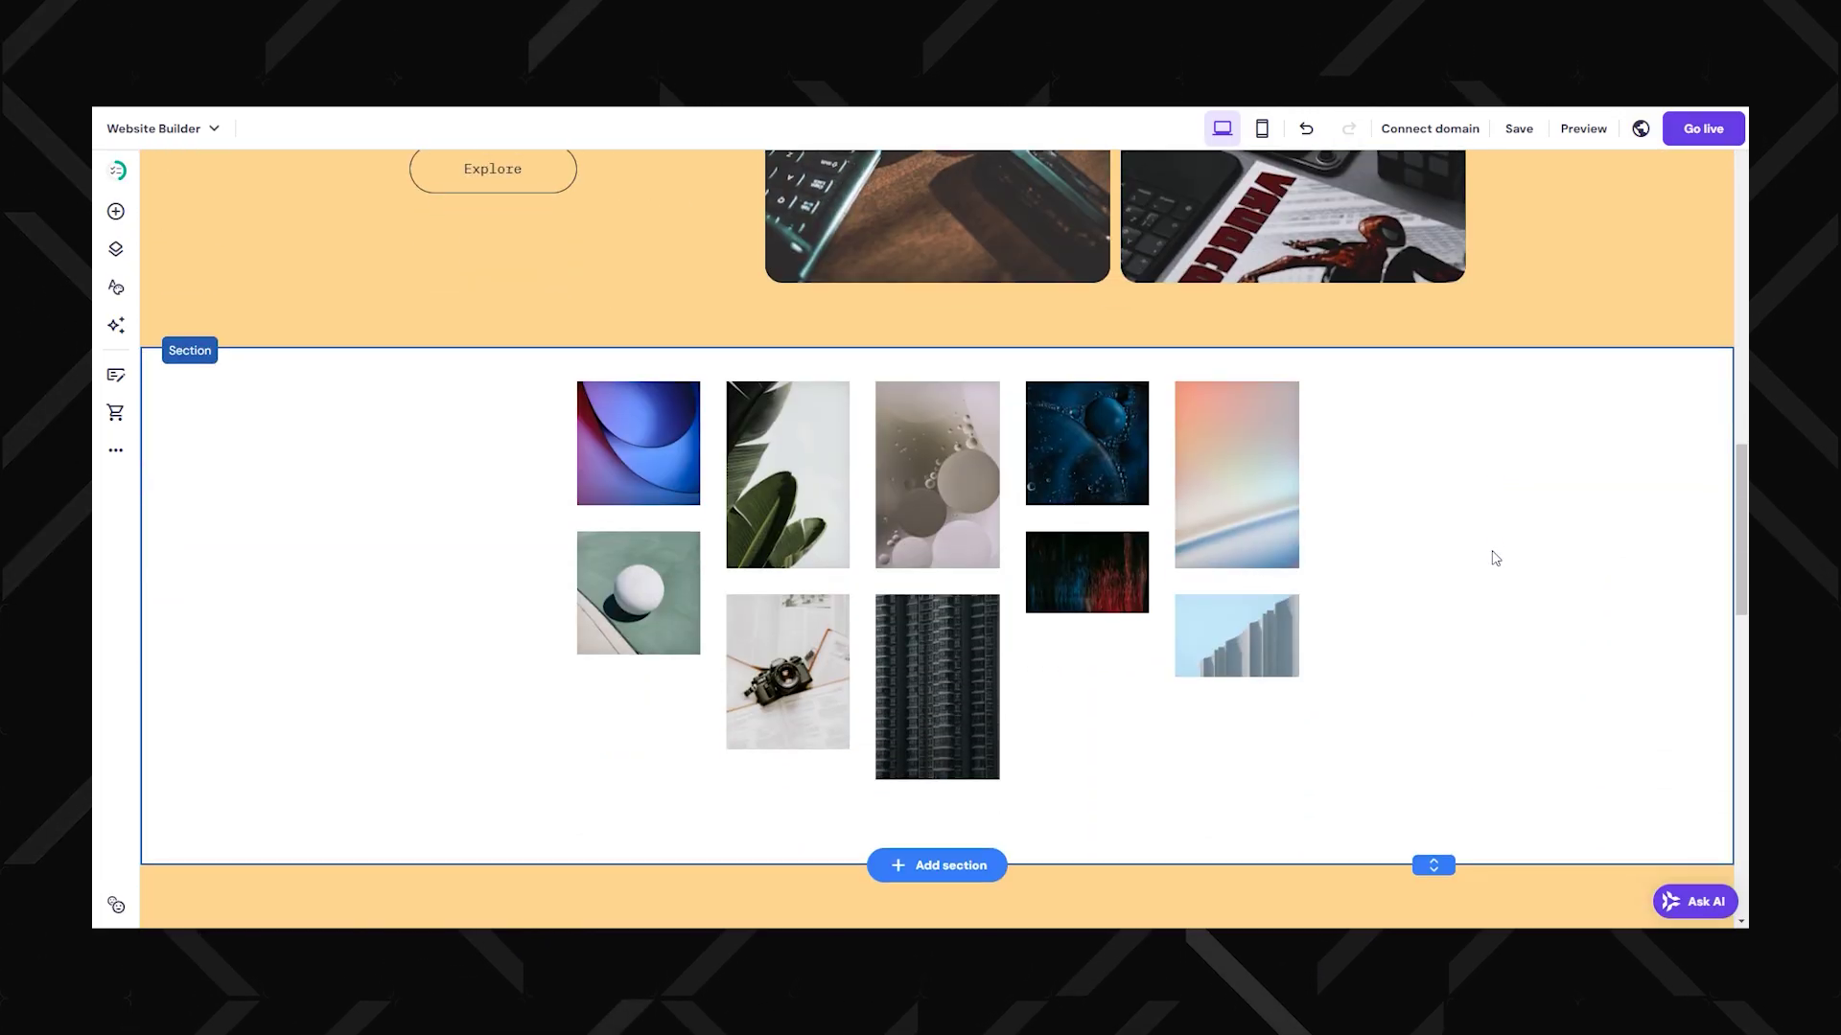
{"action": "scroll", "coordinate": [1494, 558], "scroll_direction": "down", "scroll_amount": 5}
{"action": "scroll", "coordinate": [1492, 558], "scroll_direction": "down", "scroll_amount": 5}
{"action": "scroll", "coordinate": [1492, 558], "scroll_direction": "down", "scroll_amount": 2}
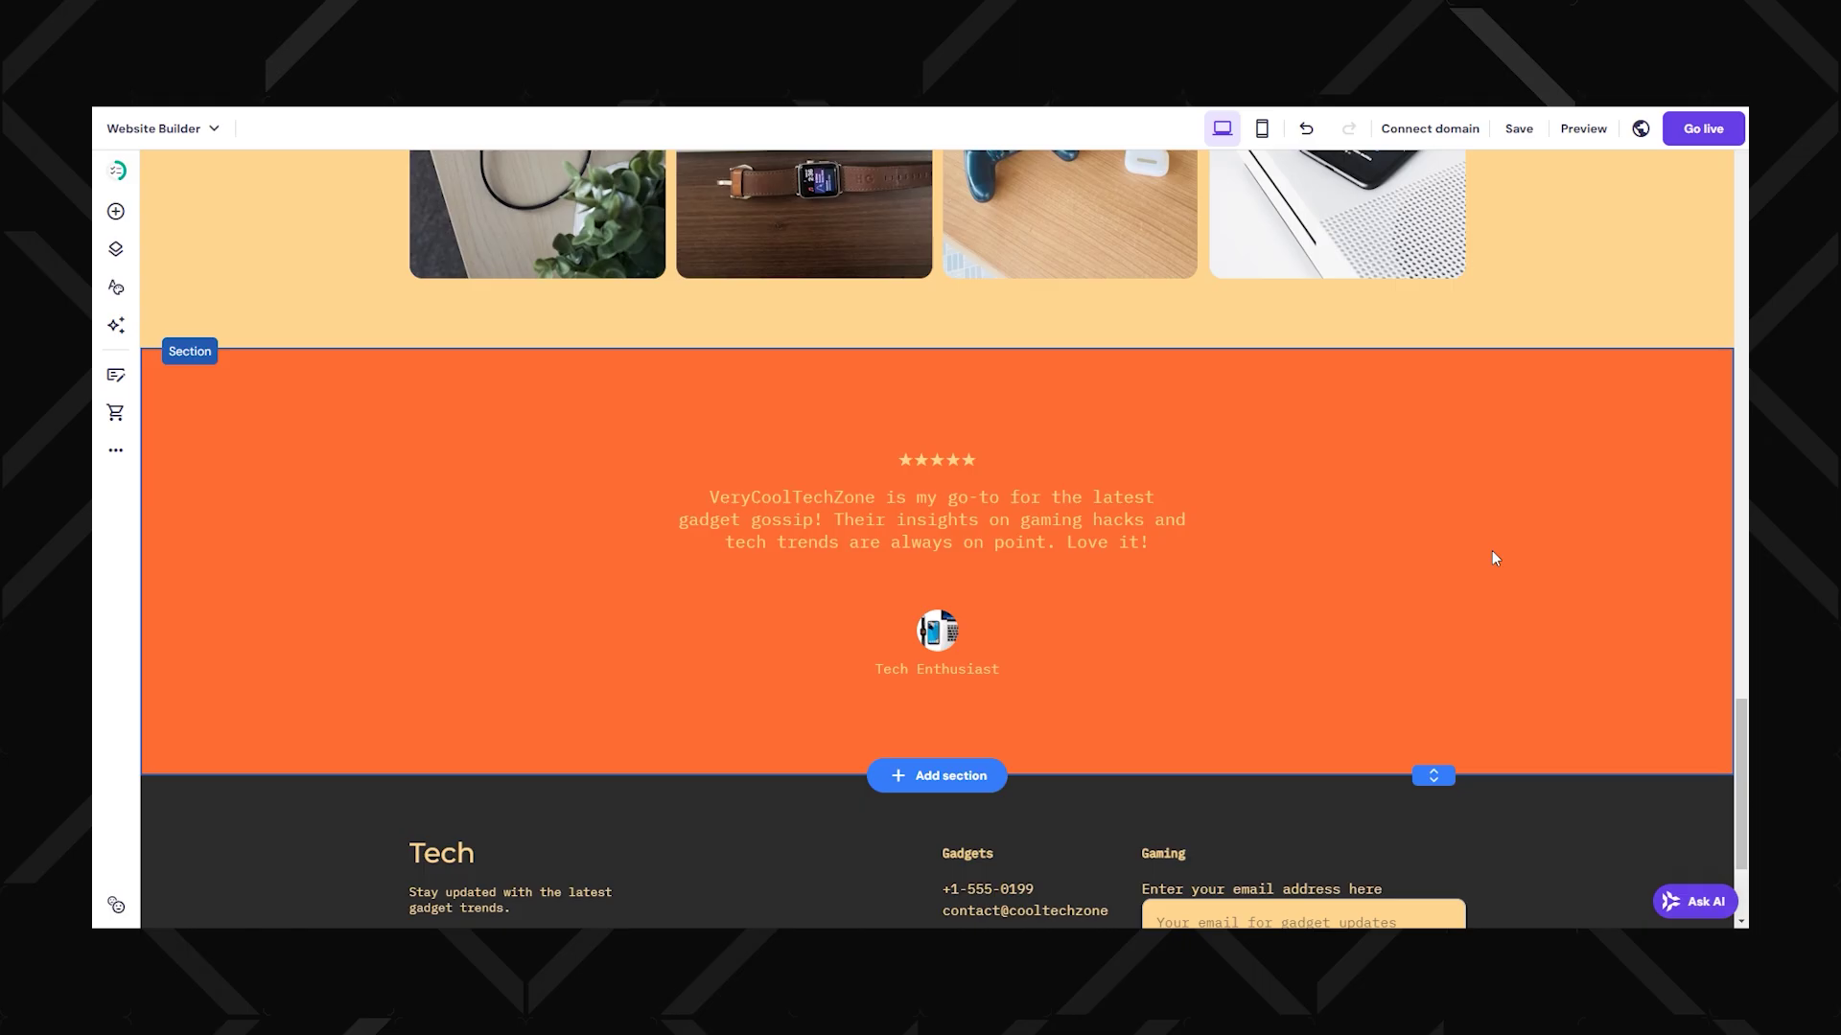
{"action": "scroll", "coordinate": [1476, 565], "scroll_direction": "down", "scroll_amount": 3}
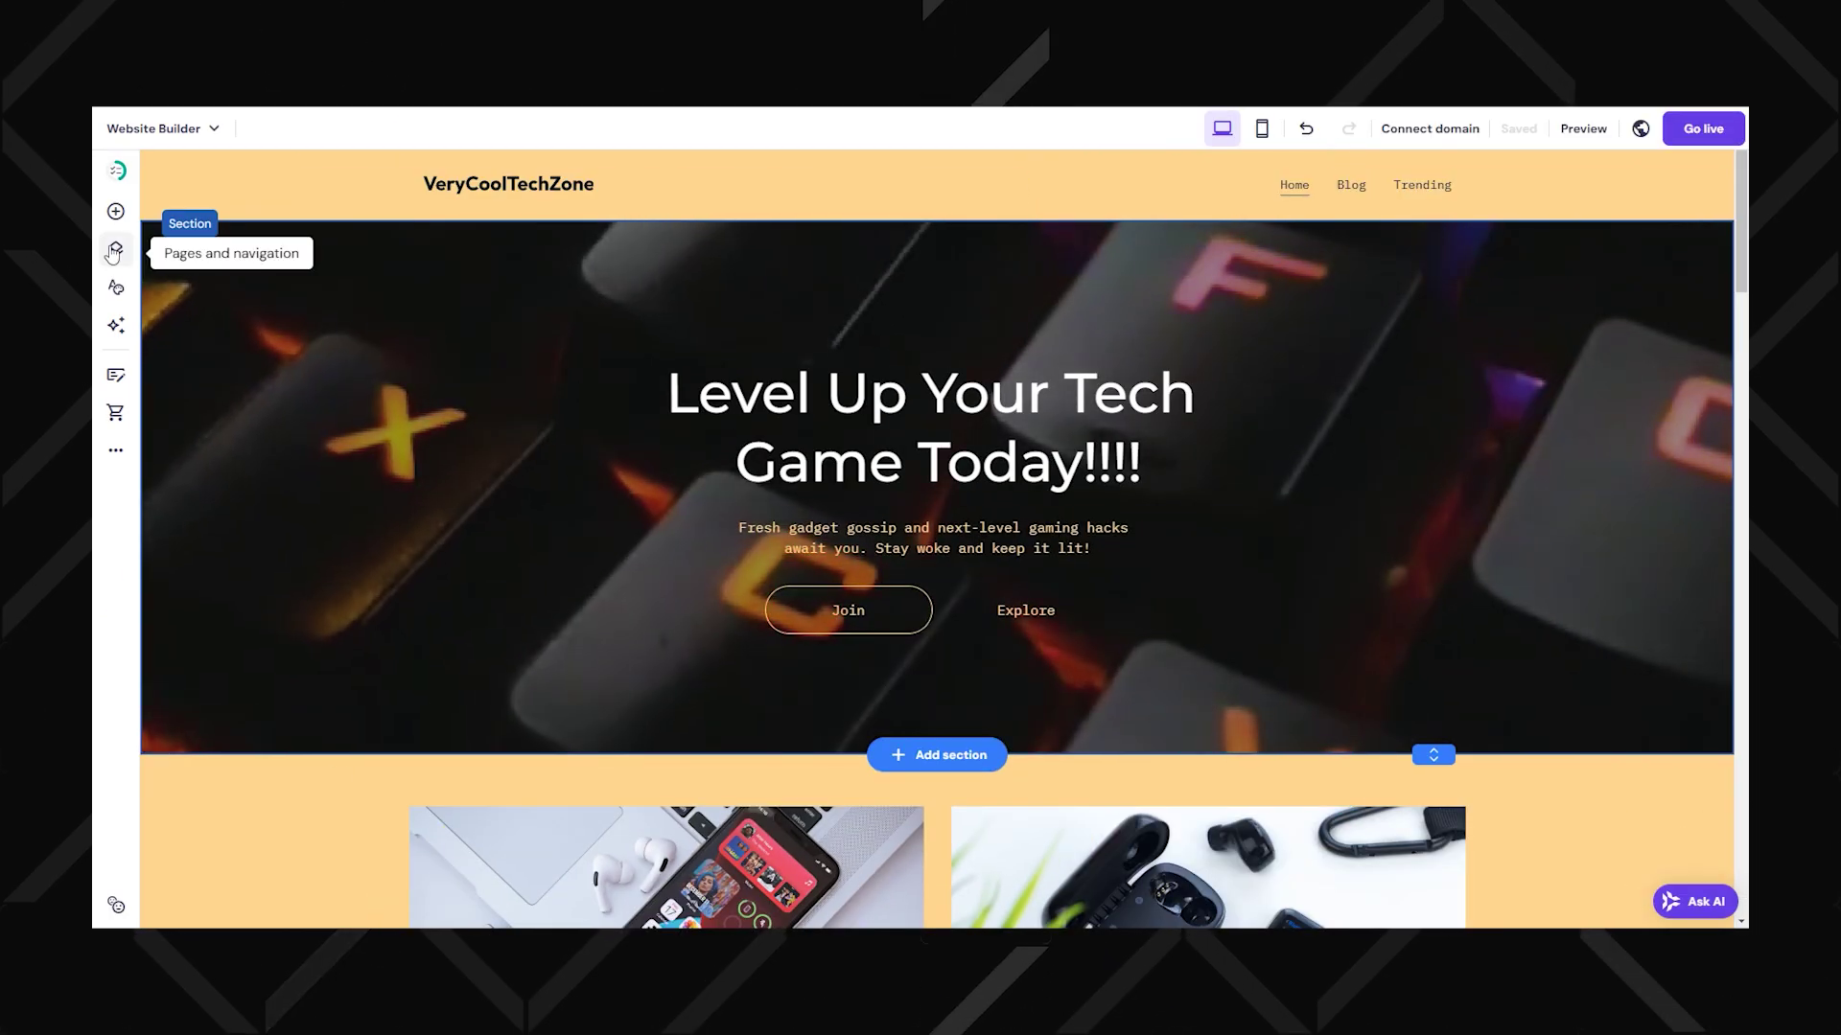
Give the site's buttons the square-corner preset and look over the animation styles
{"action": "left_click", "coordinate": [114, 286]}
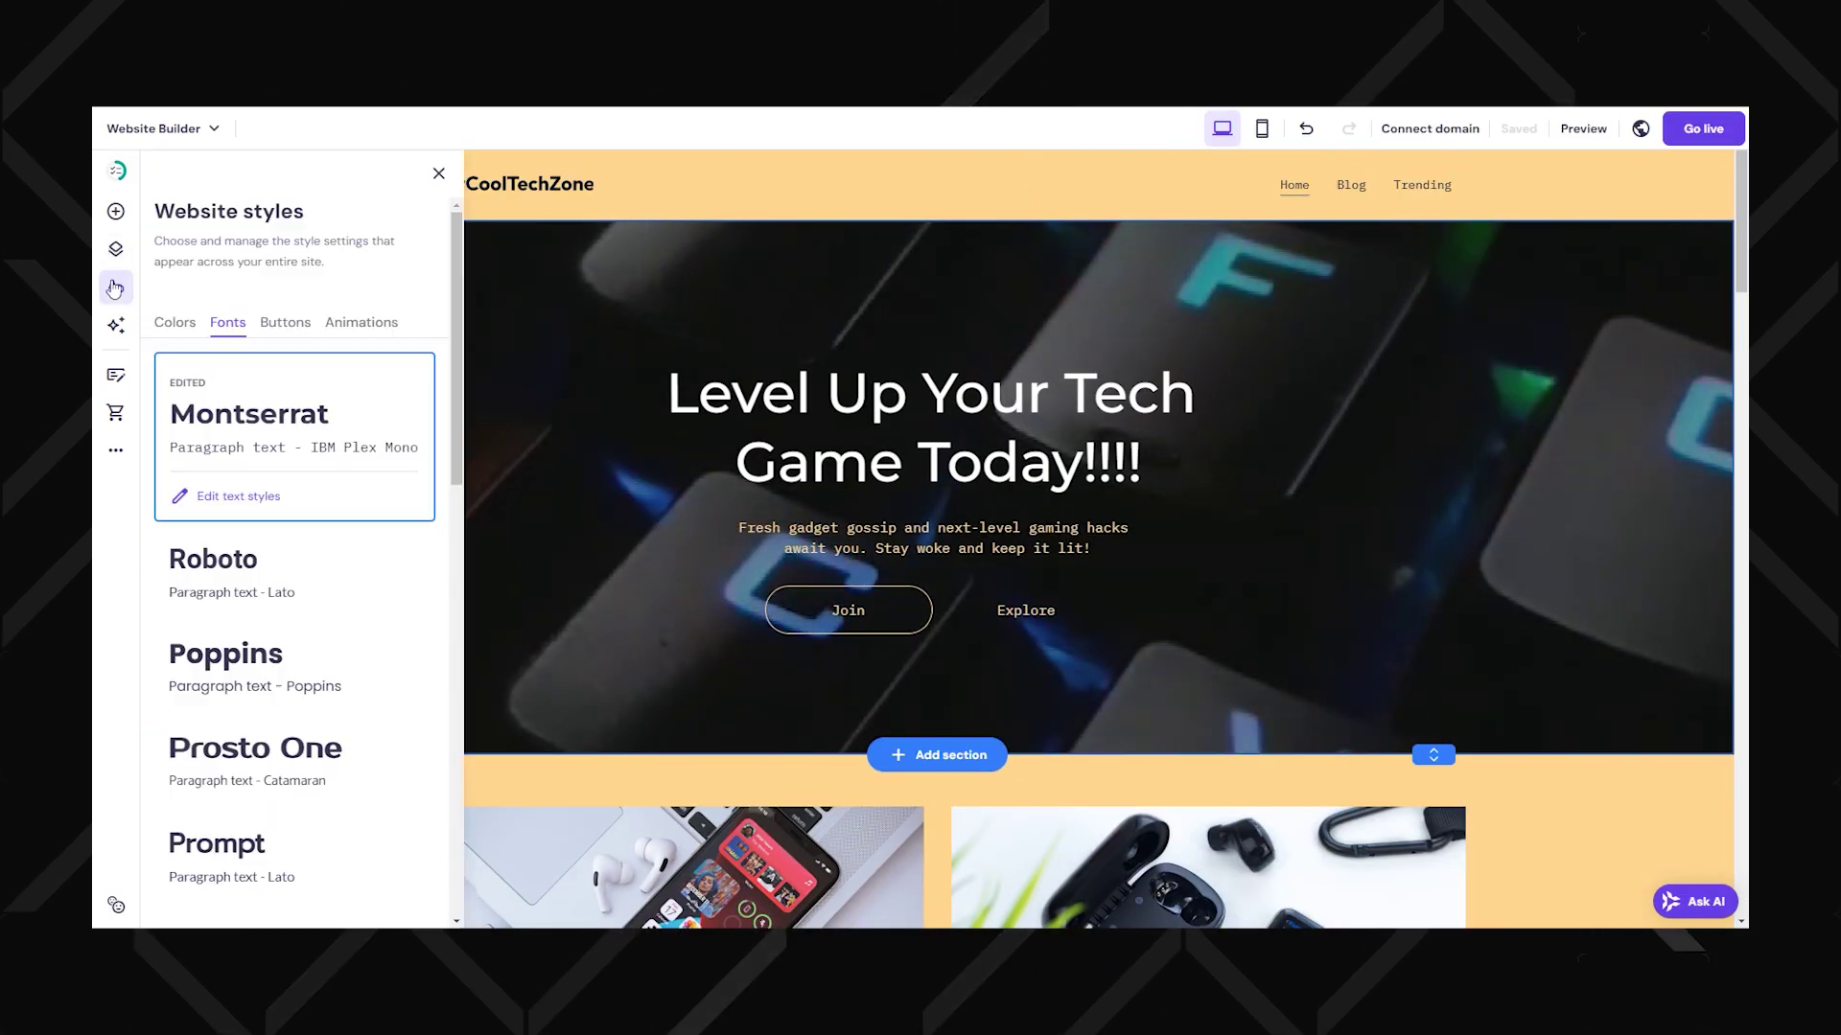
{"action": "left_click", "coordinate": [290, 329]}
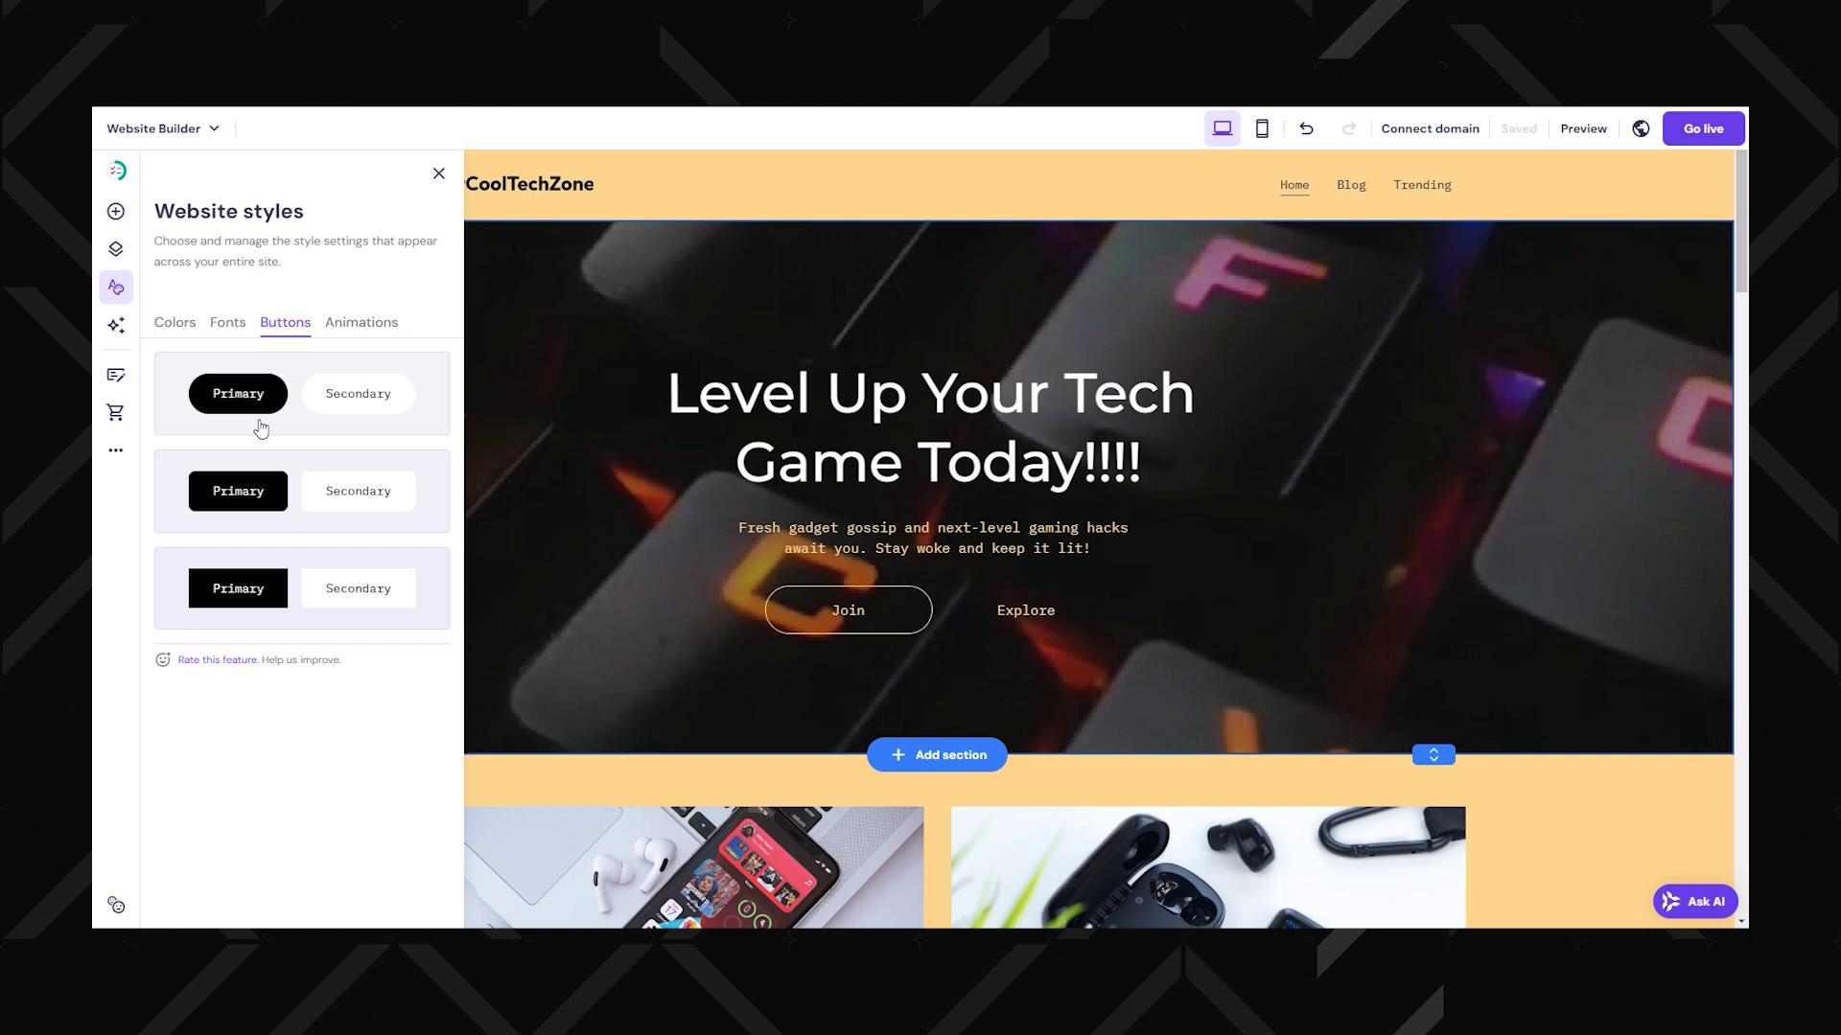
{"action": "left_click", "coordinate": [360, 331]}
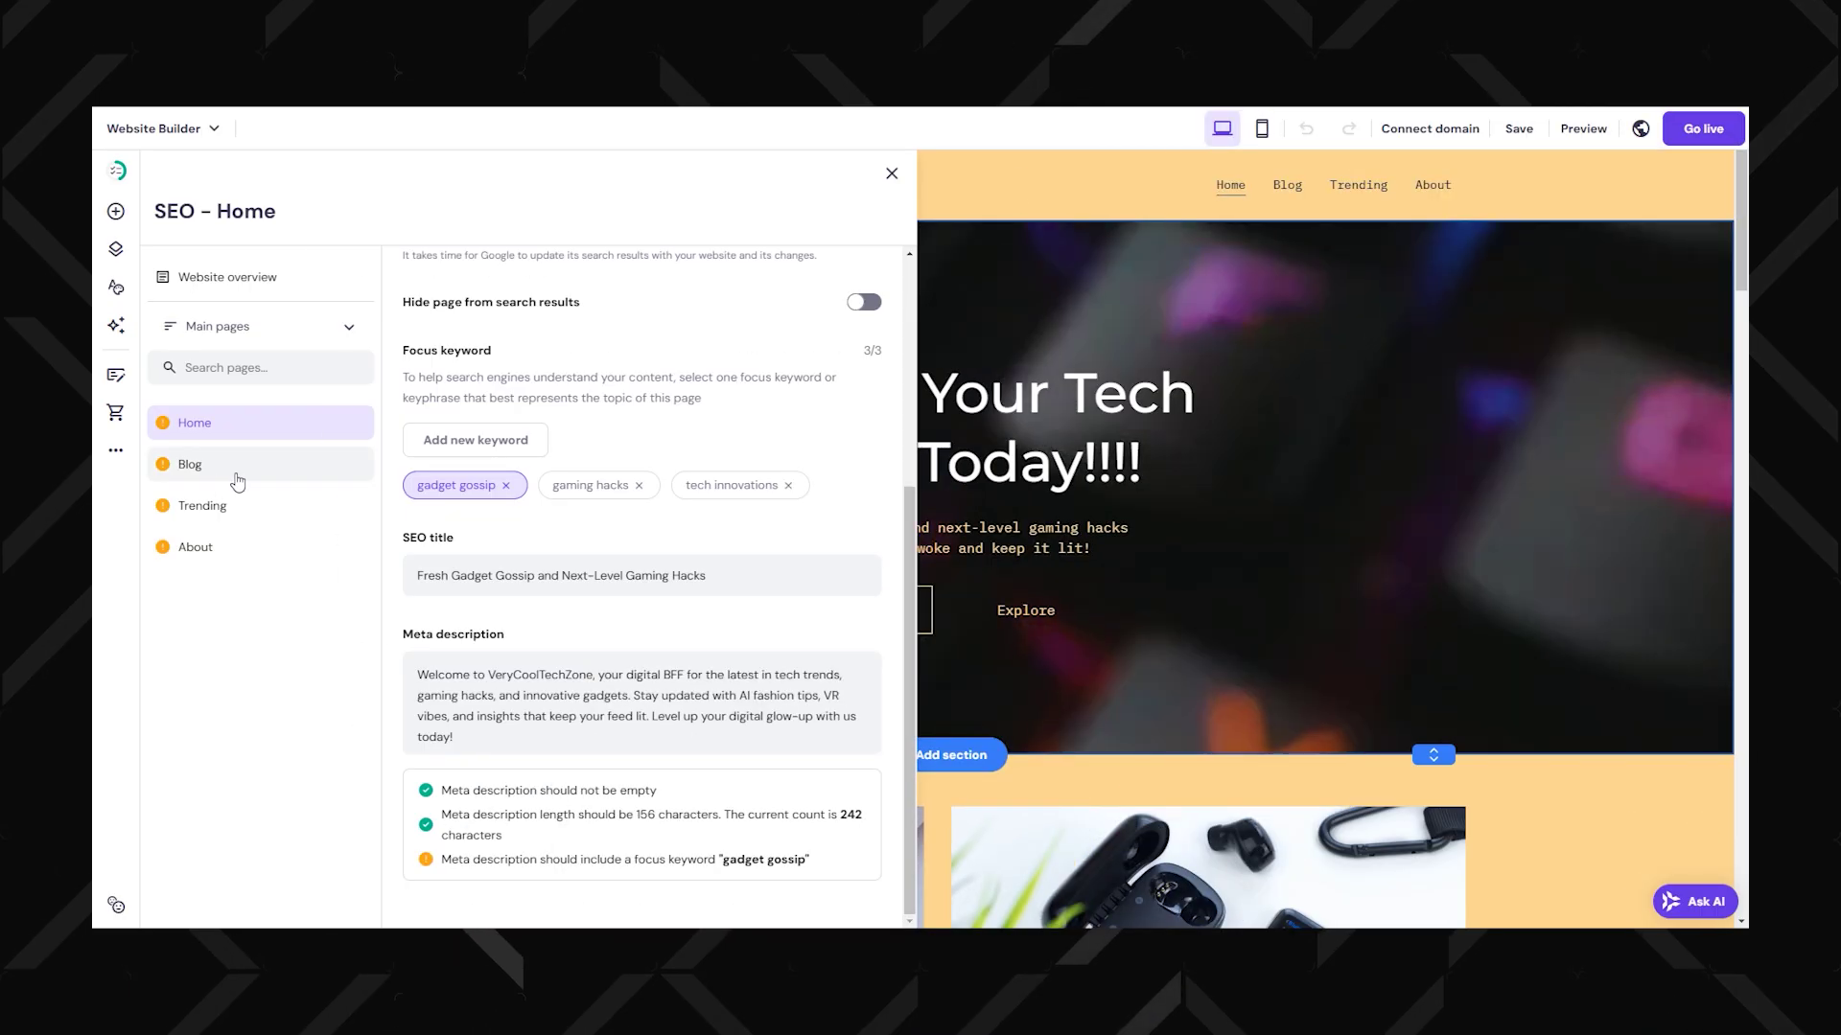
{"action": "left_click", "coordinate": [238, 478]}
{"action": "scroll", "coordinate": [518, 472], "scroll_direction": "down", "scroll_amount": 2}
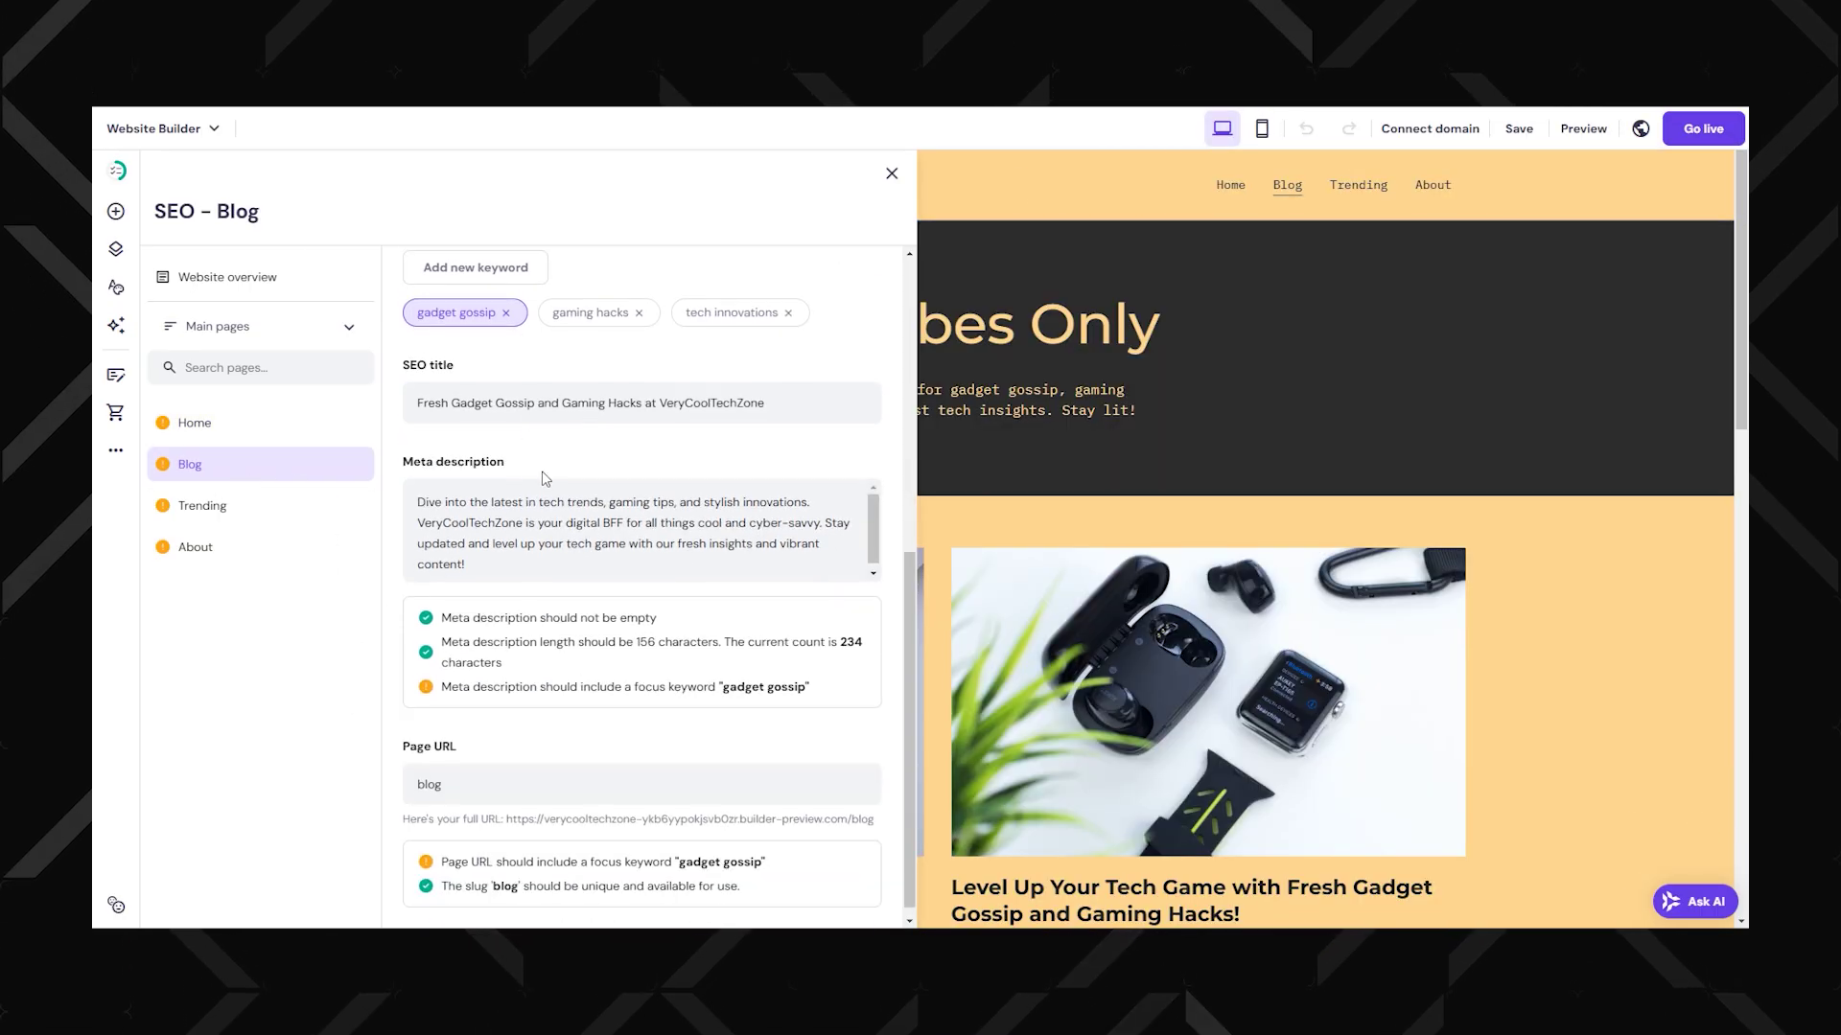
{"action": "left_click", "coordinate": [302, 511]}
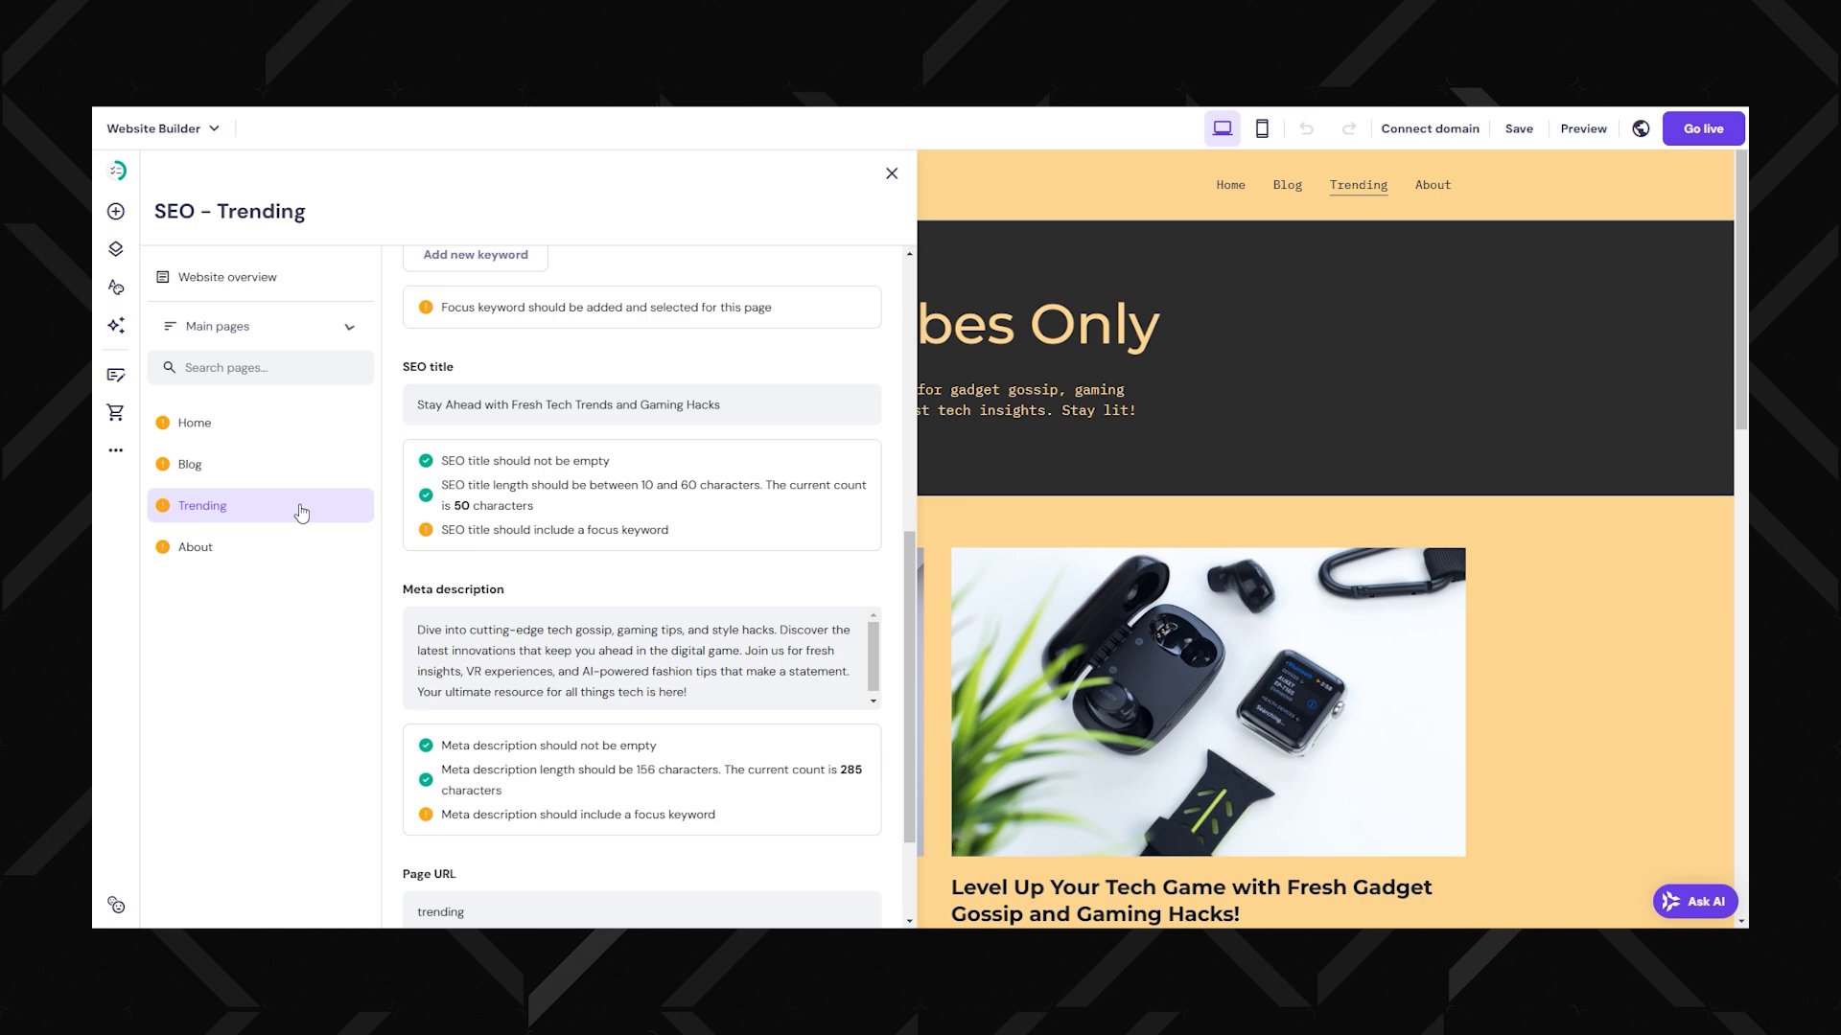
{"action": "scroll", "coordinate": [532, 508], "scroll_direction": "up", "scroll_amount": 2}
{"action": "scroll", "coordinate": [532, 508], "scroll_direction": "up", "scroll_amount": 2}
{"action": "scroll", "coordinate": [532, 508], "scroll_direction": "up", "scroll_amount": 3}
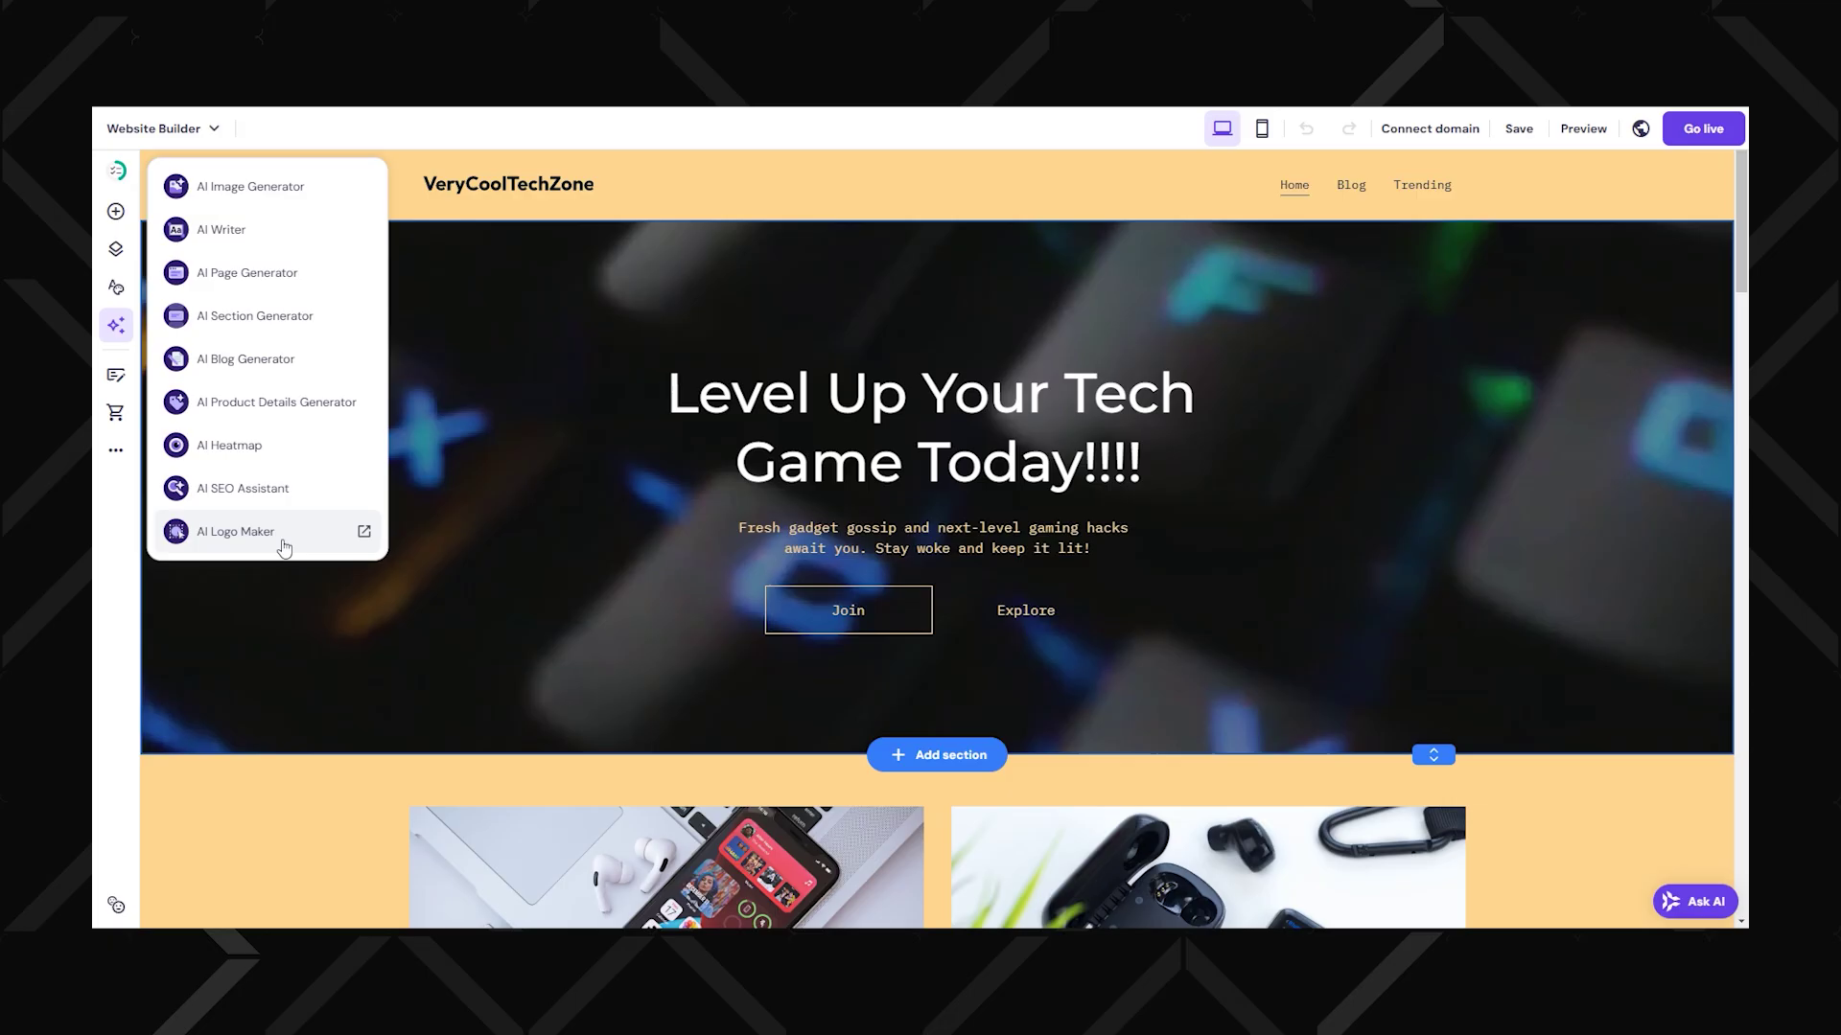
{"action": "mouse_move", "coordinate": [117, 325]}
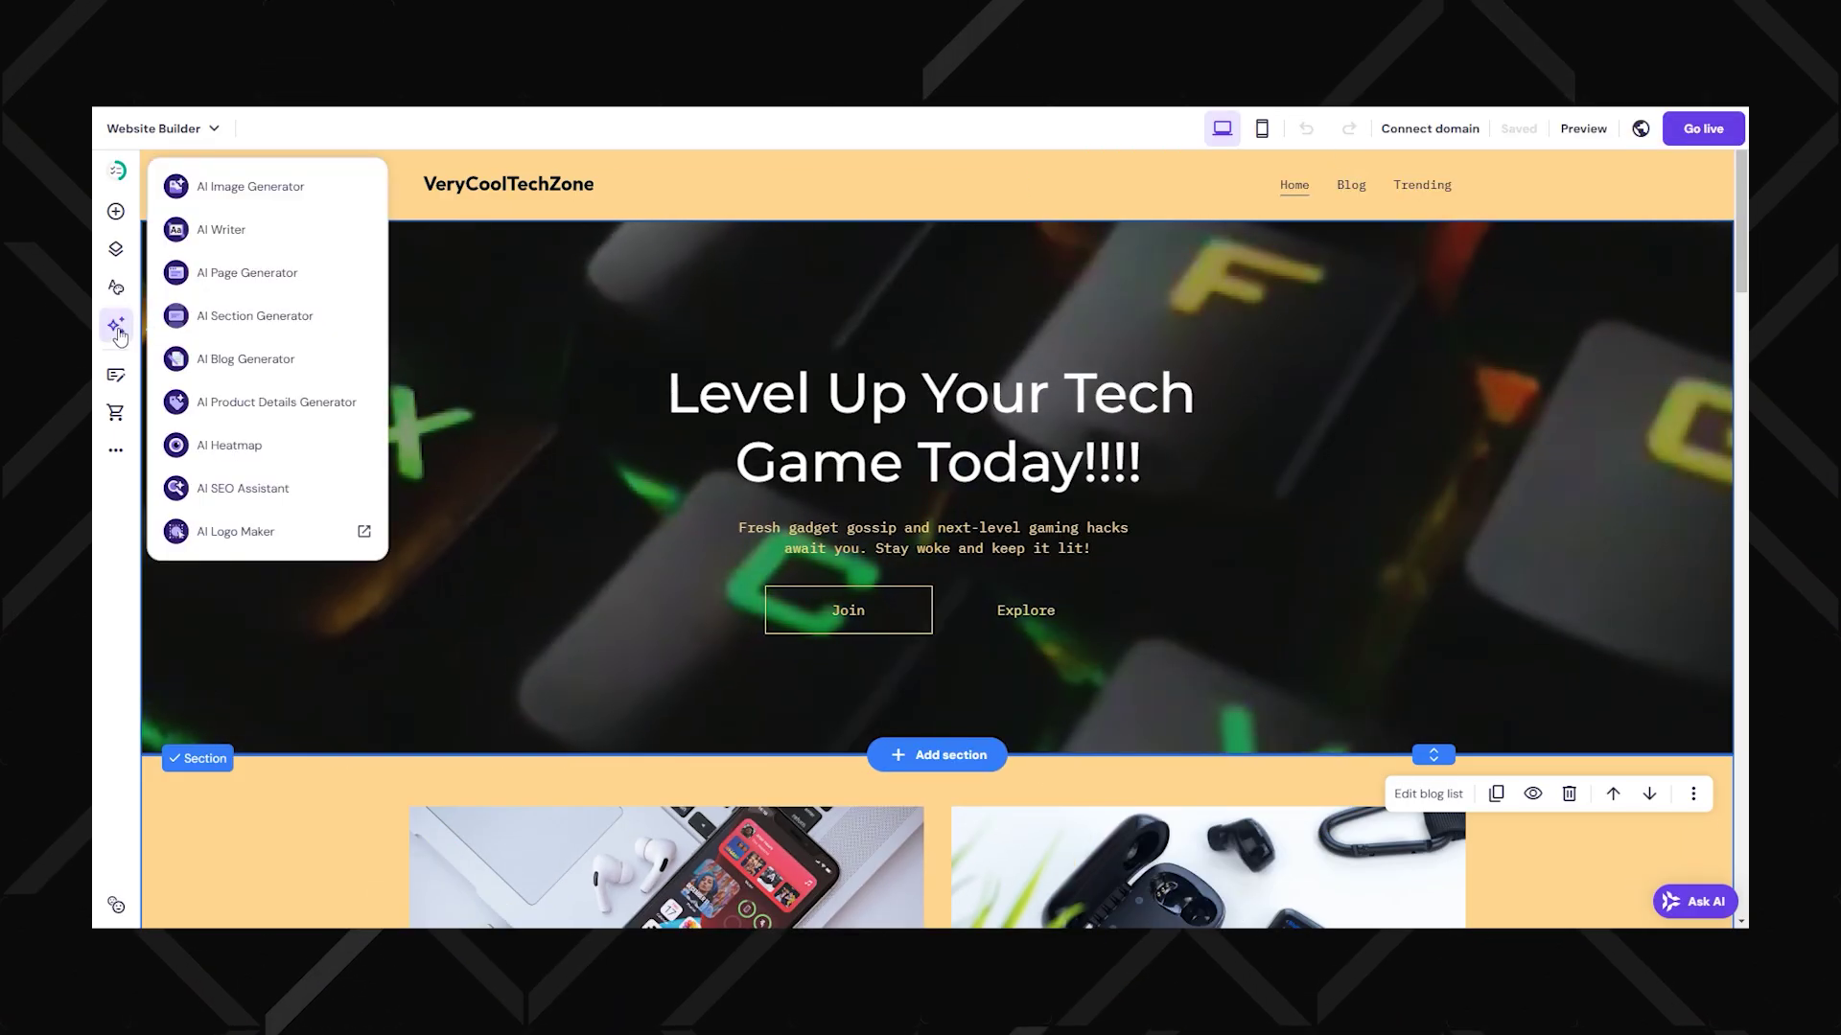
Generate AI images of 'a man using a laptop with an orange background' and insert the second
{"action": "left_click", "coordinate": [307, 198]}
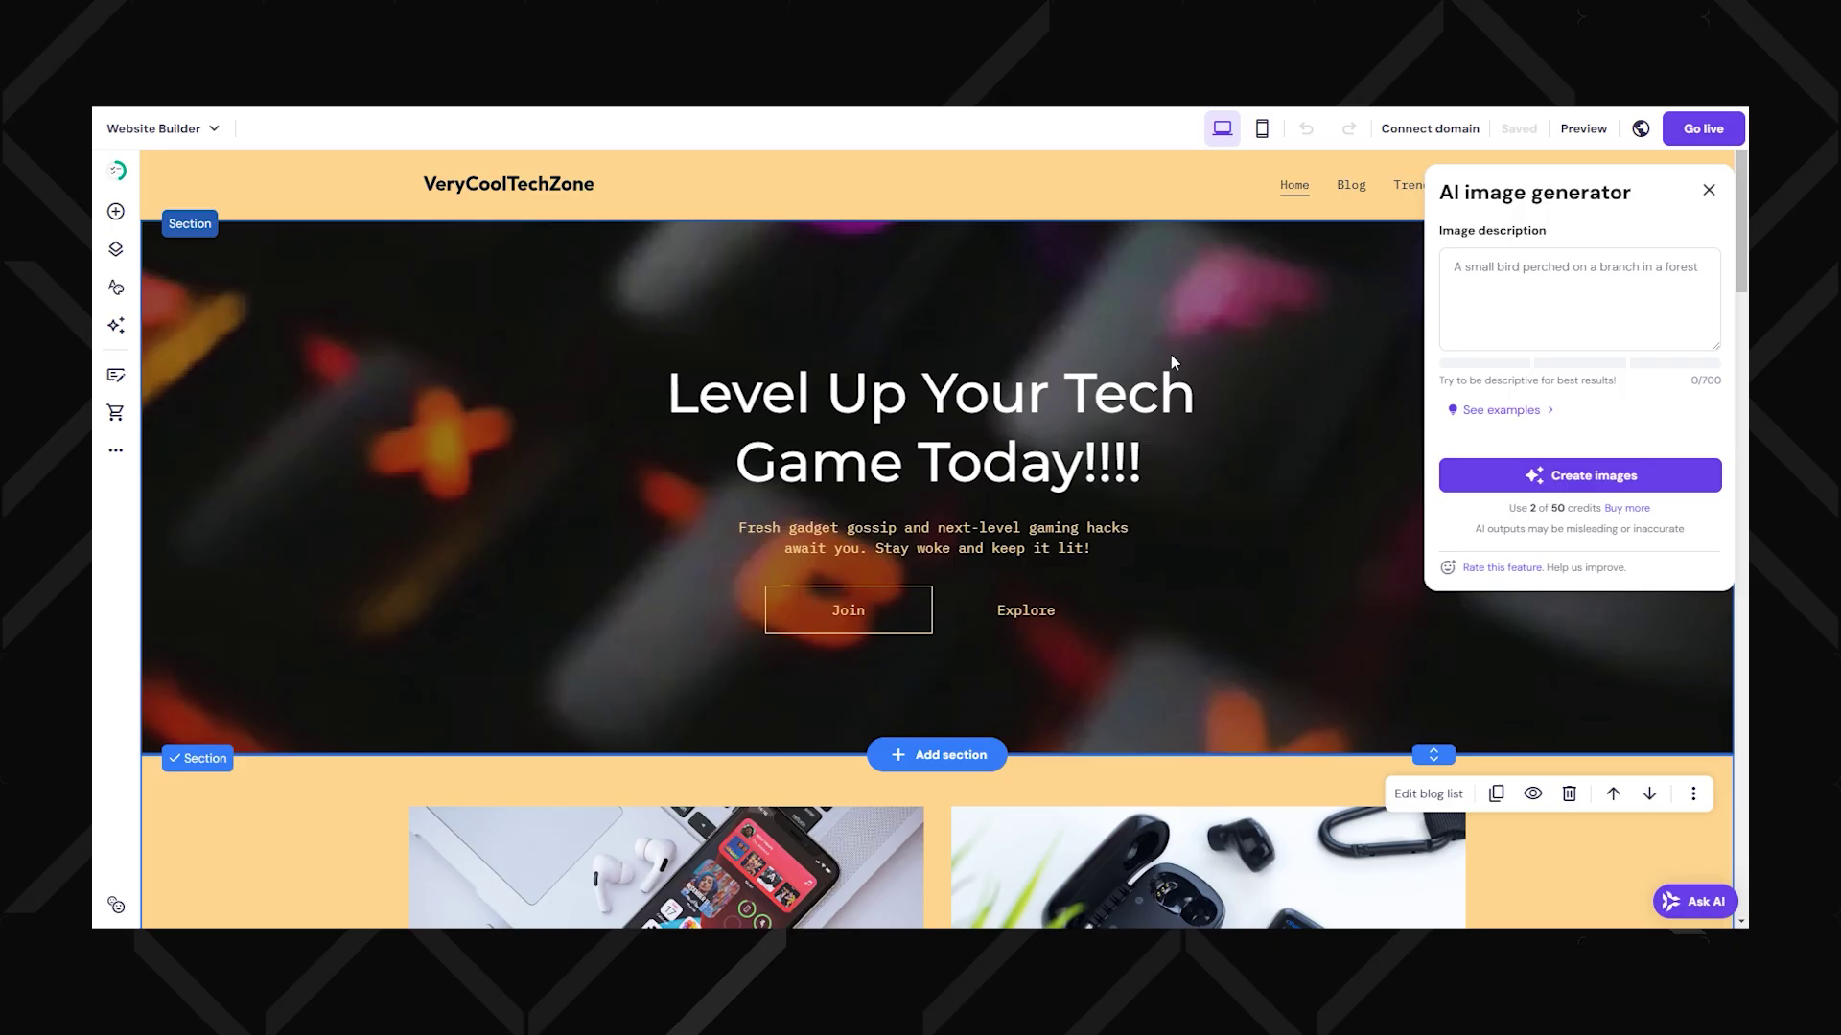
{"action": "type", "text": "a man using a laptop with an orange background"}
{"action": "left_click", "coordinate": [1543, 475]}
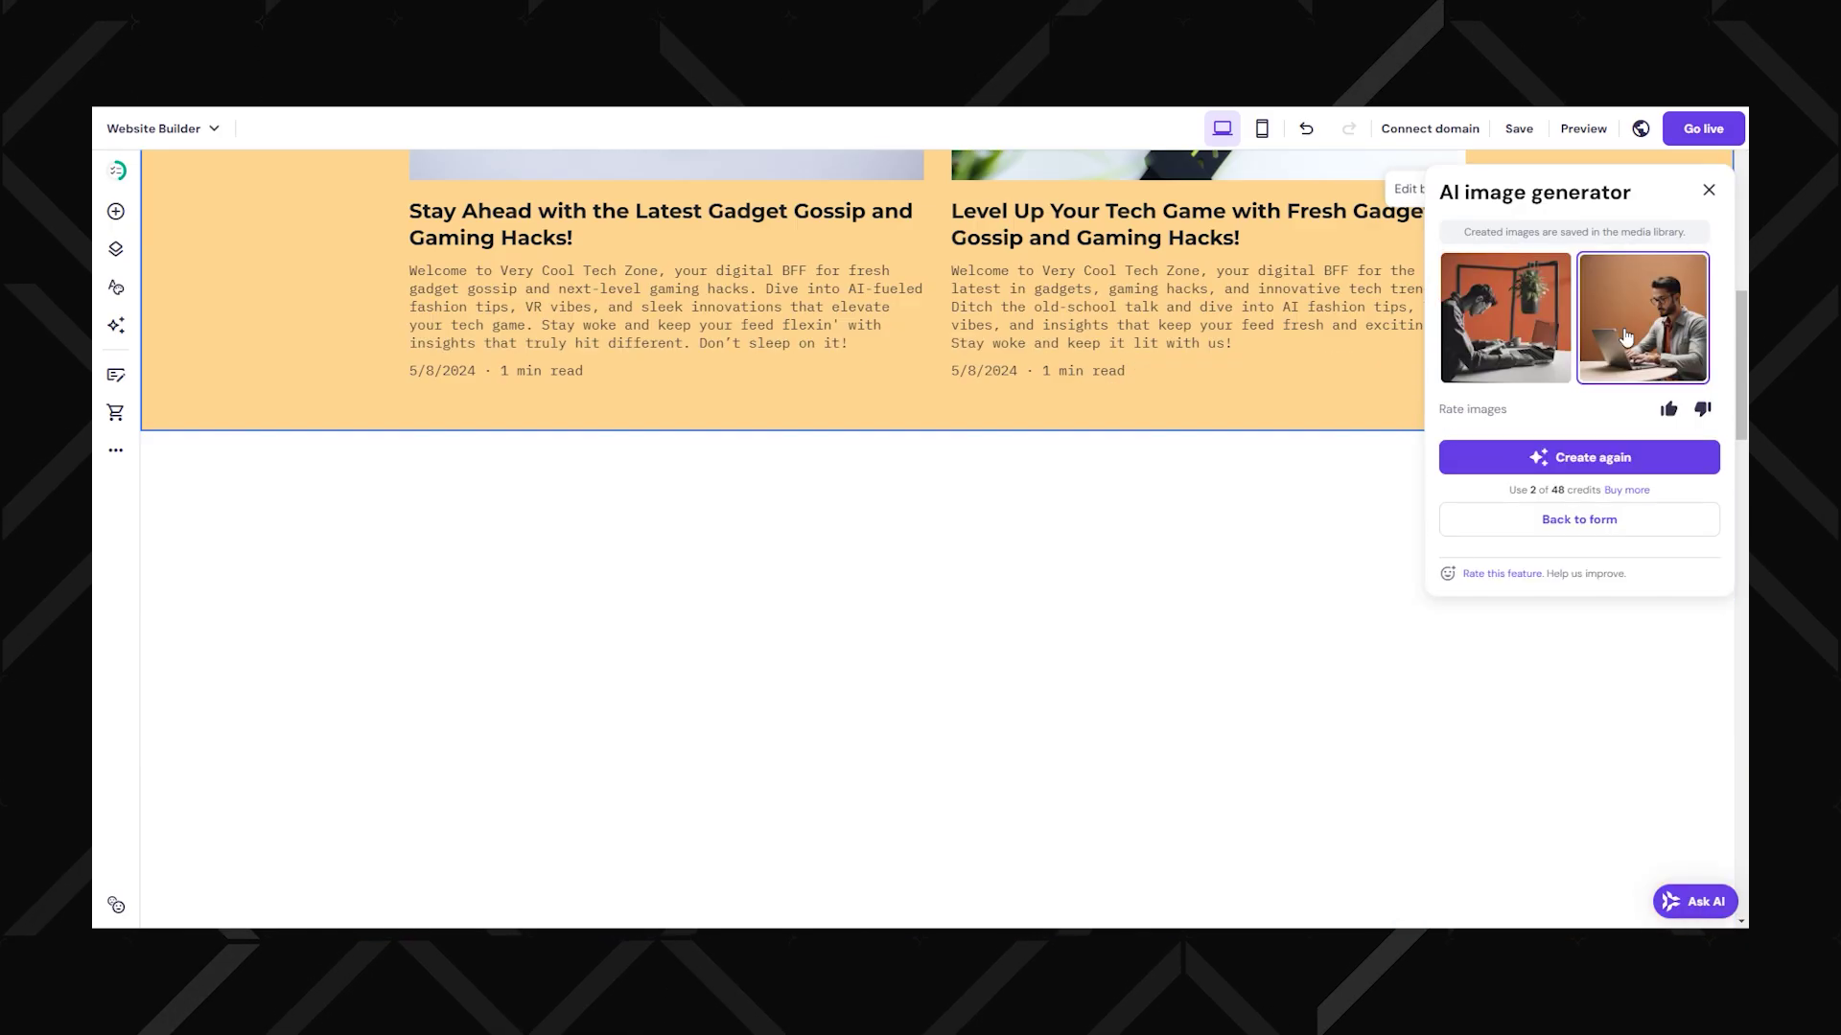
{"action": "left_click", "coordinate": [1627, 337]}
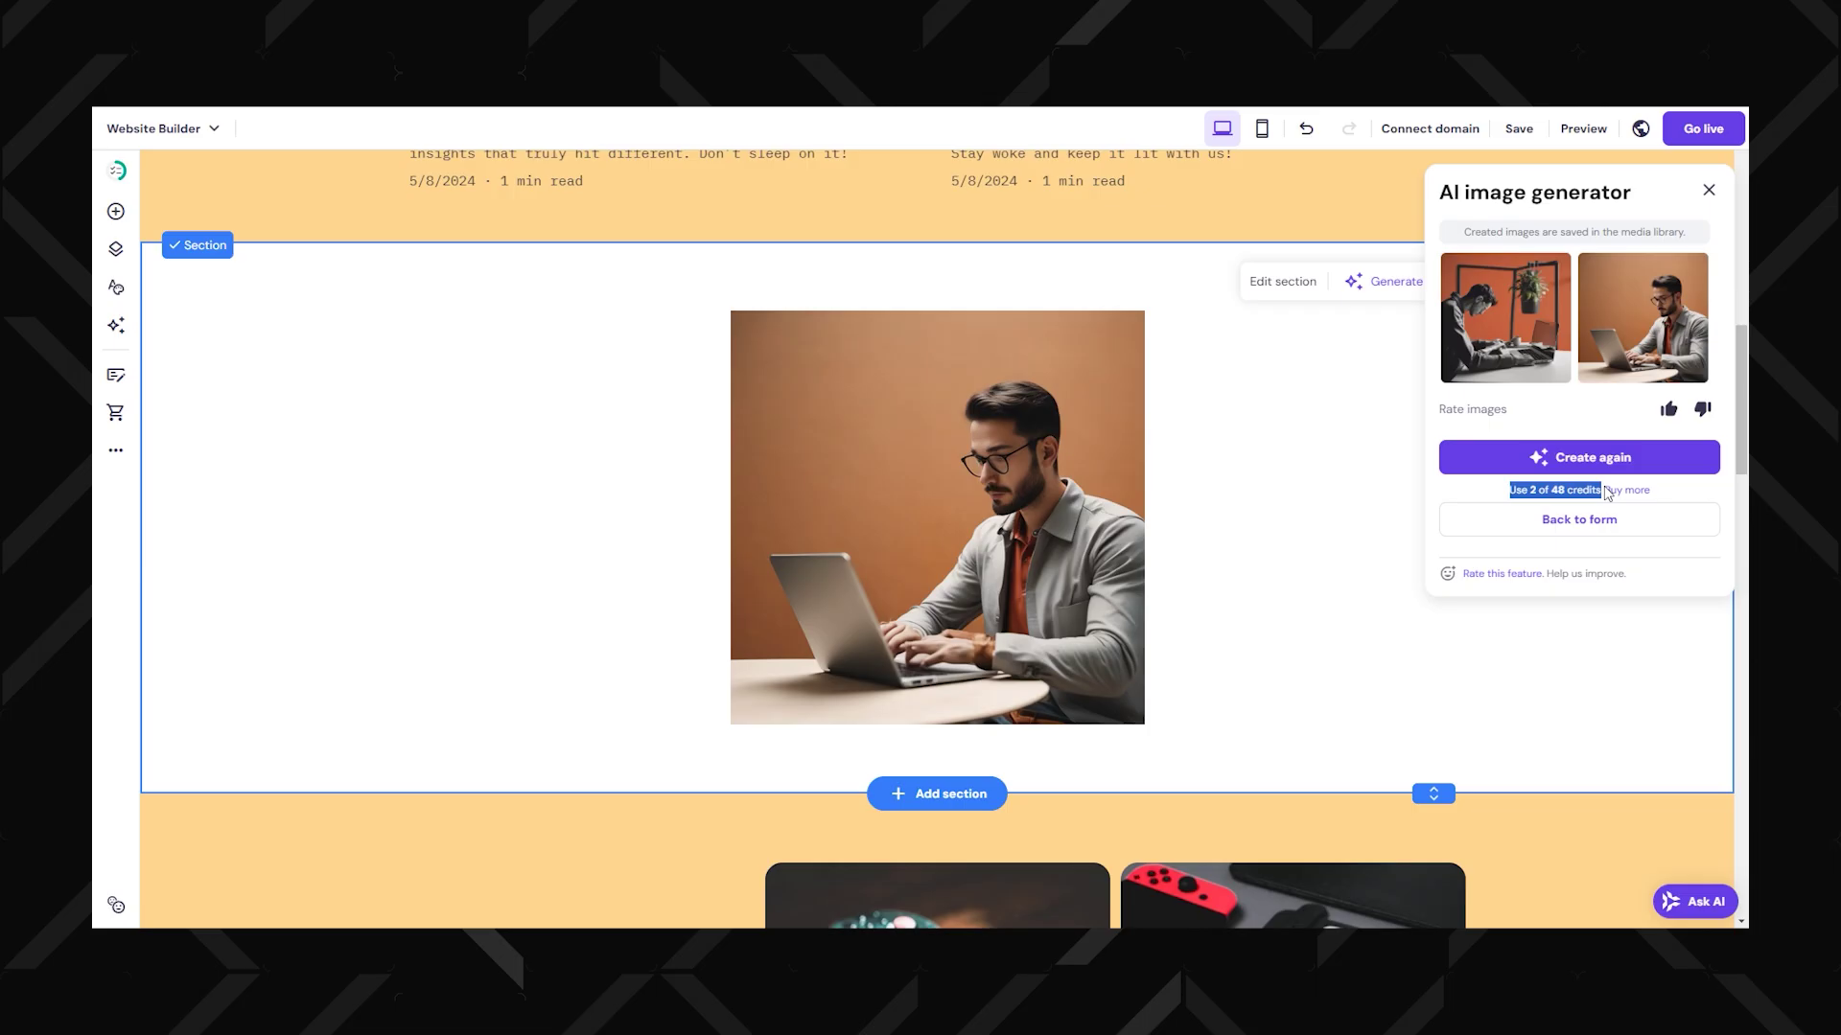
{"action": "left_click", "coordinate": [1659, 502]}
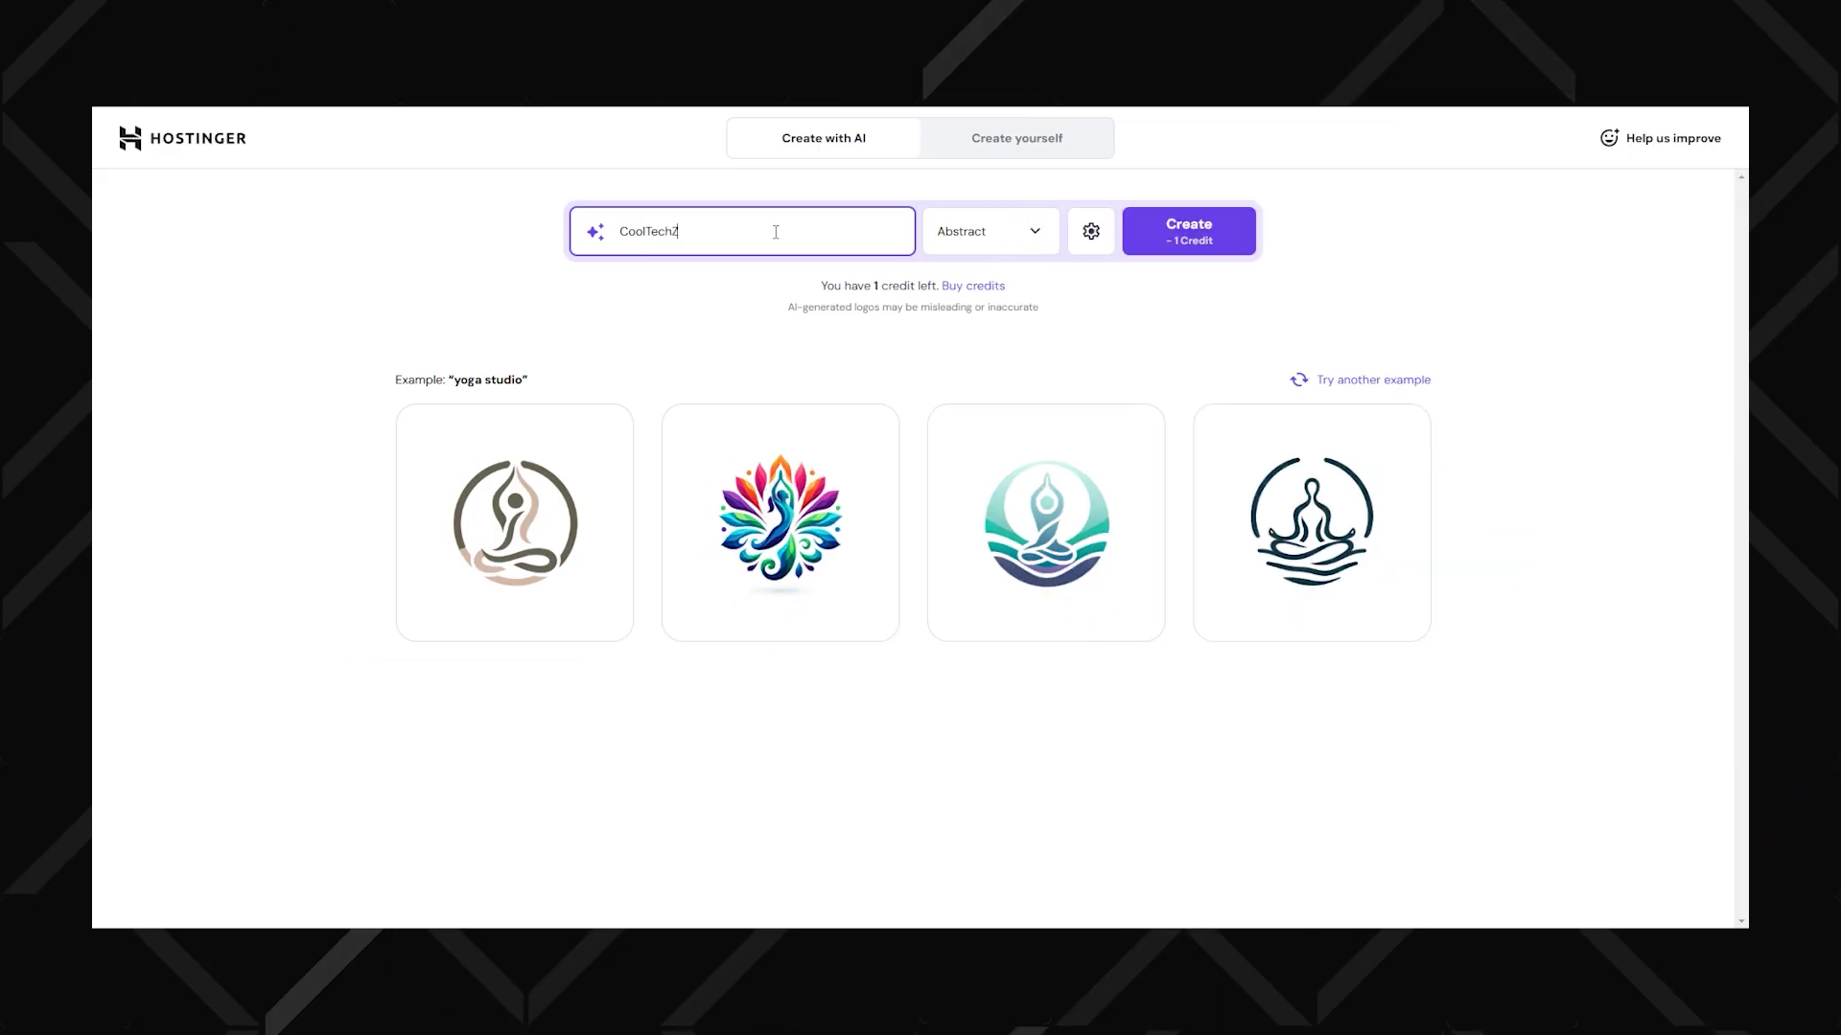
Create AI logos from the site name 'CoolTechZ'
{"action": "left_click", "coordinate": [1194, 241]}
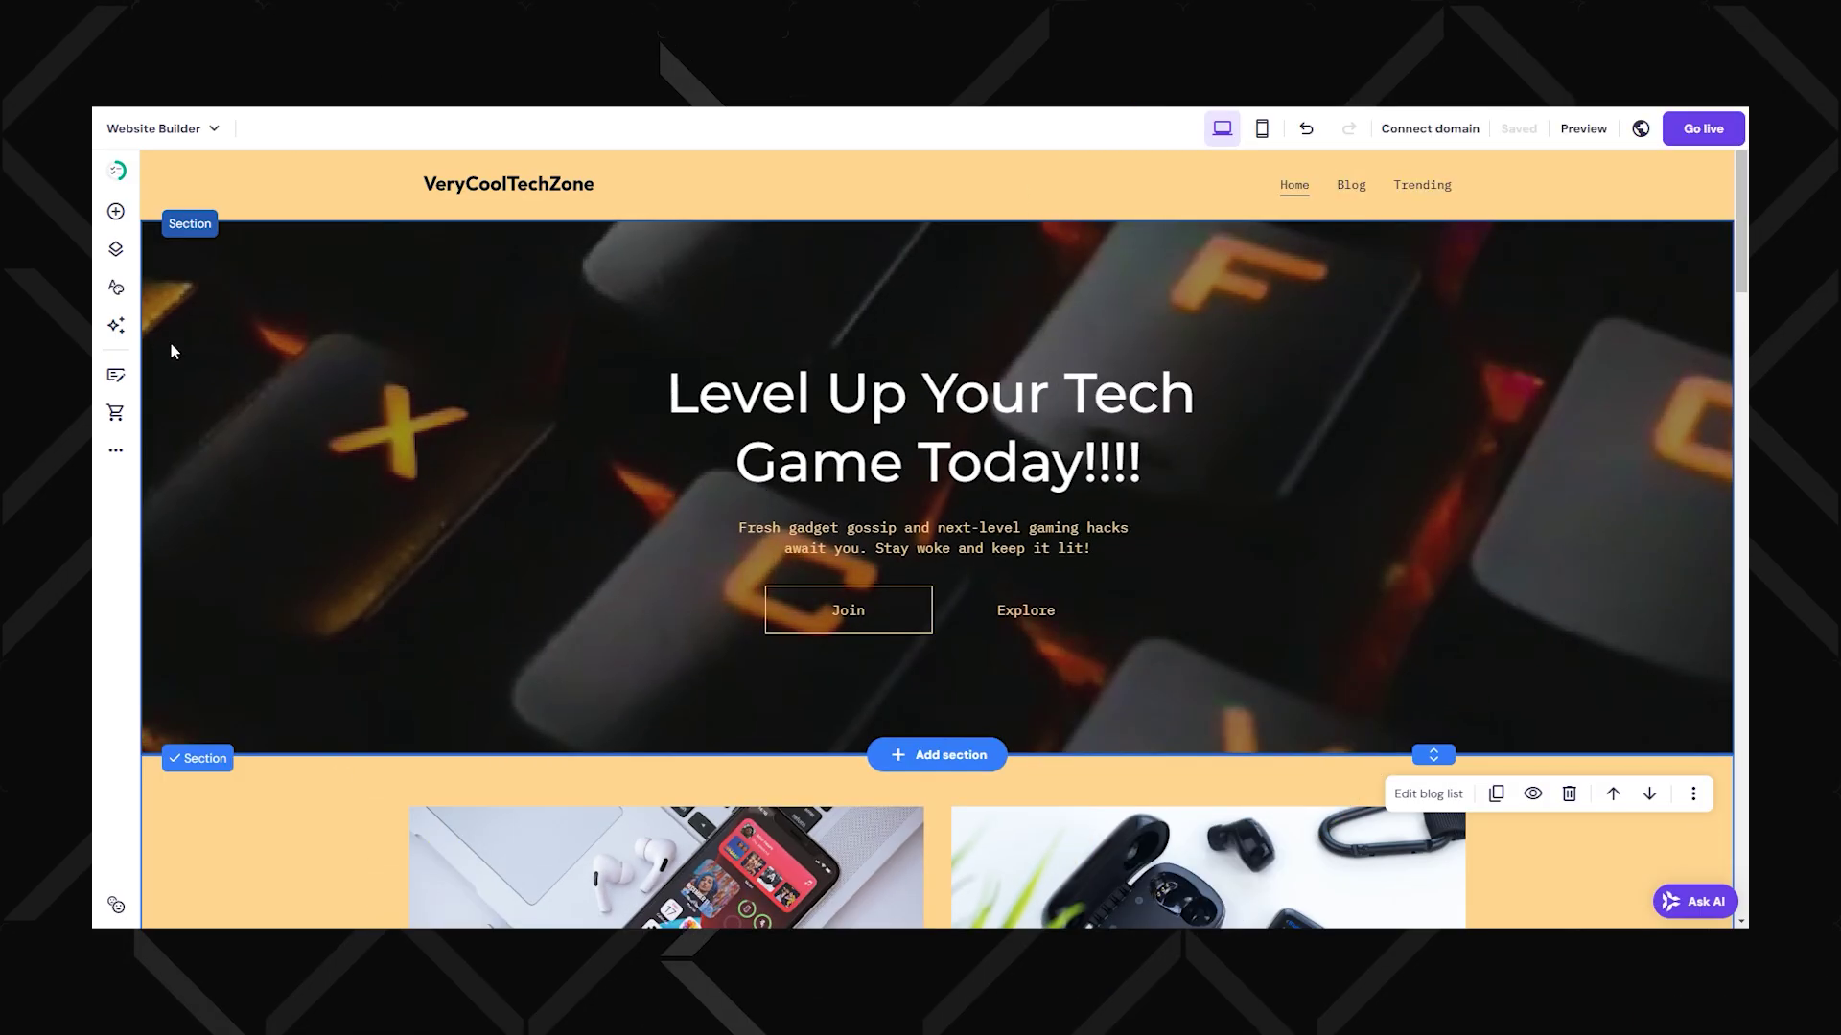
Generate the AI blog post 'Top 5 Best Cybersecurity Practices for Internet Safety' and skim the draft
{"action": "left_click", "coordinate": [123, 331]}
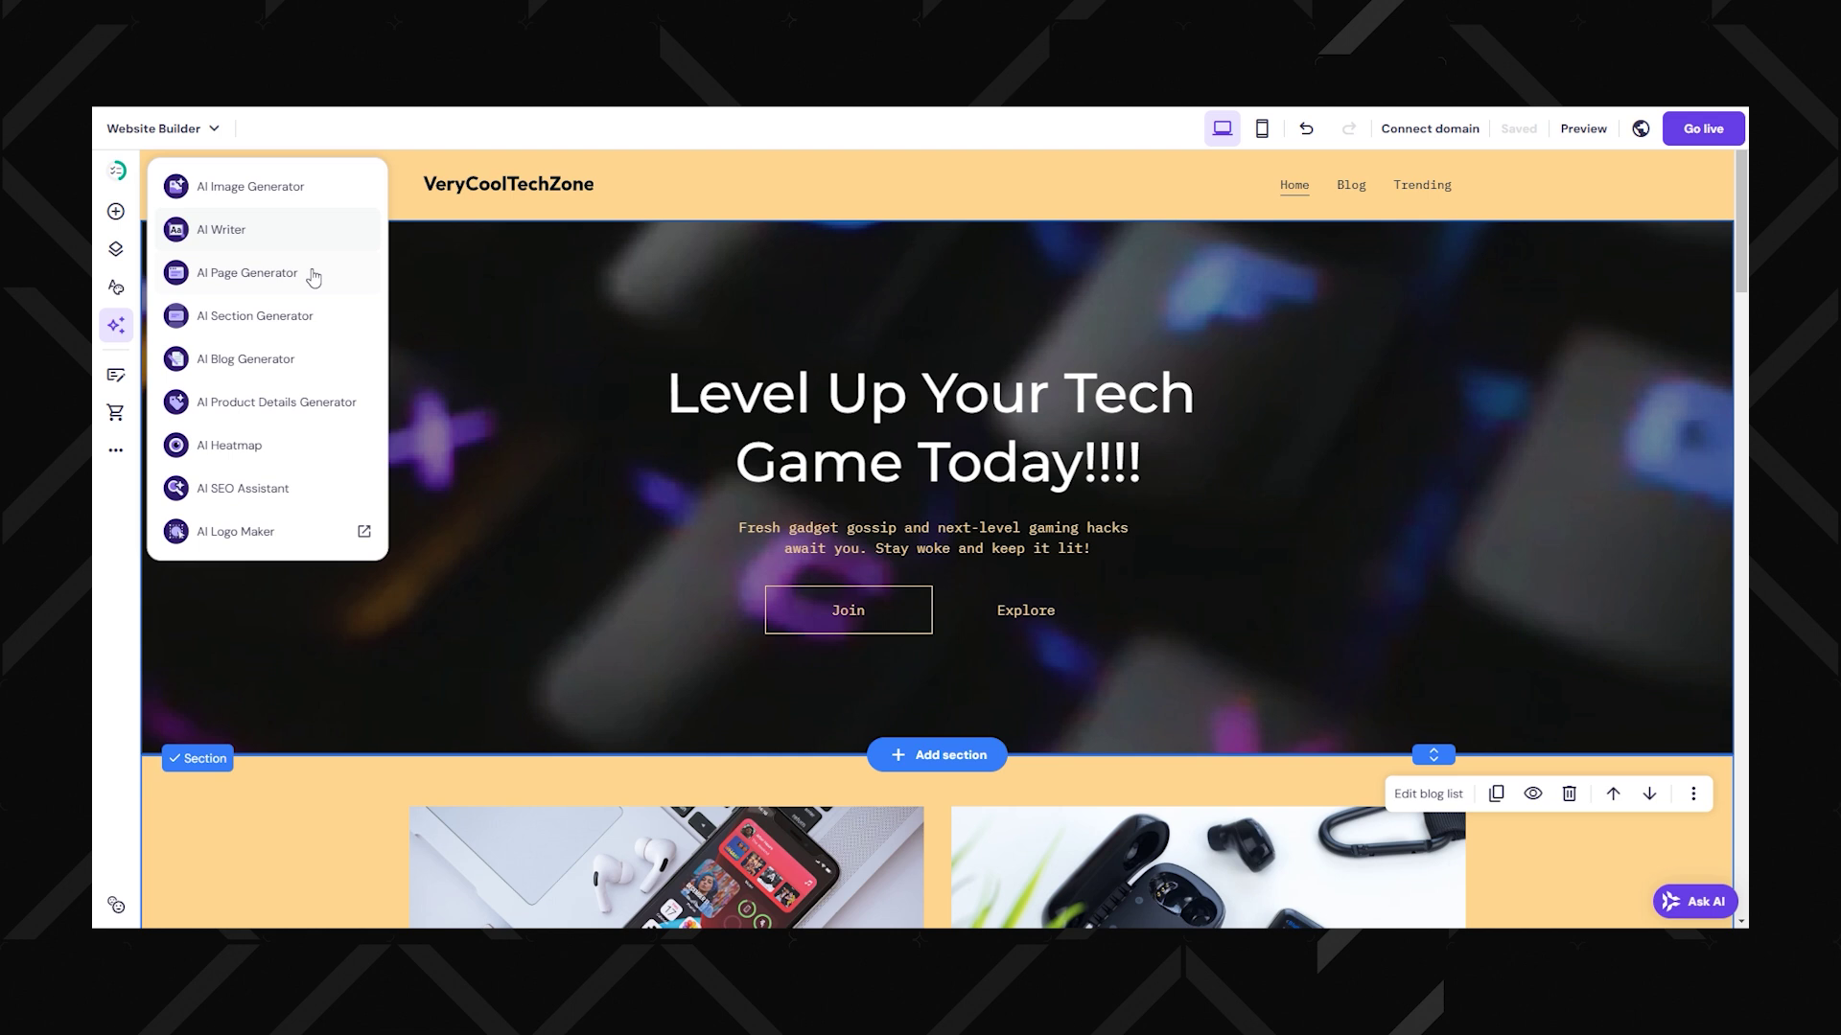
{"action": "left_click", "coordinate": [258, 370]}
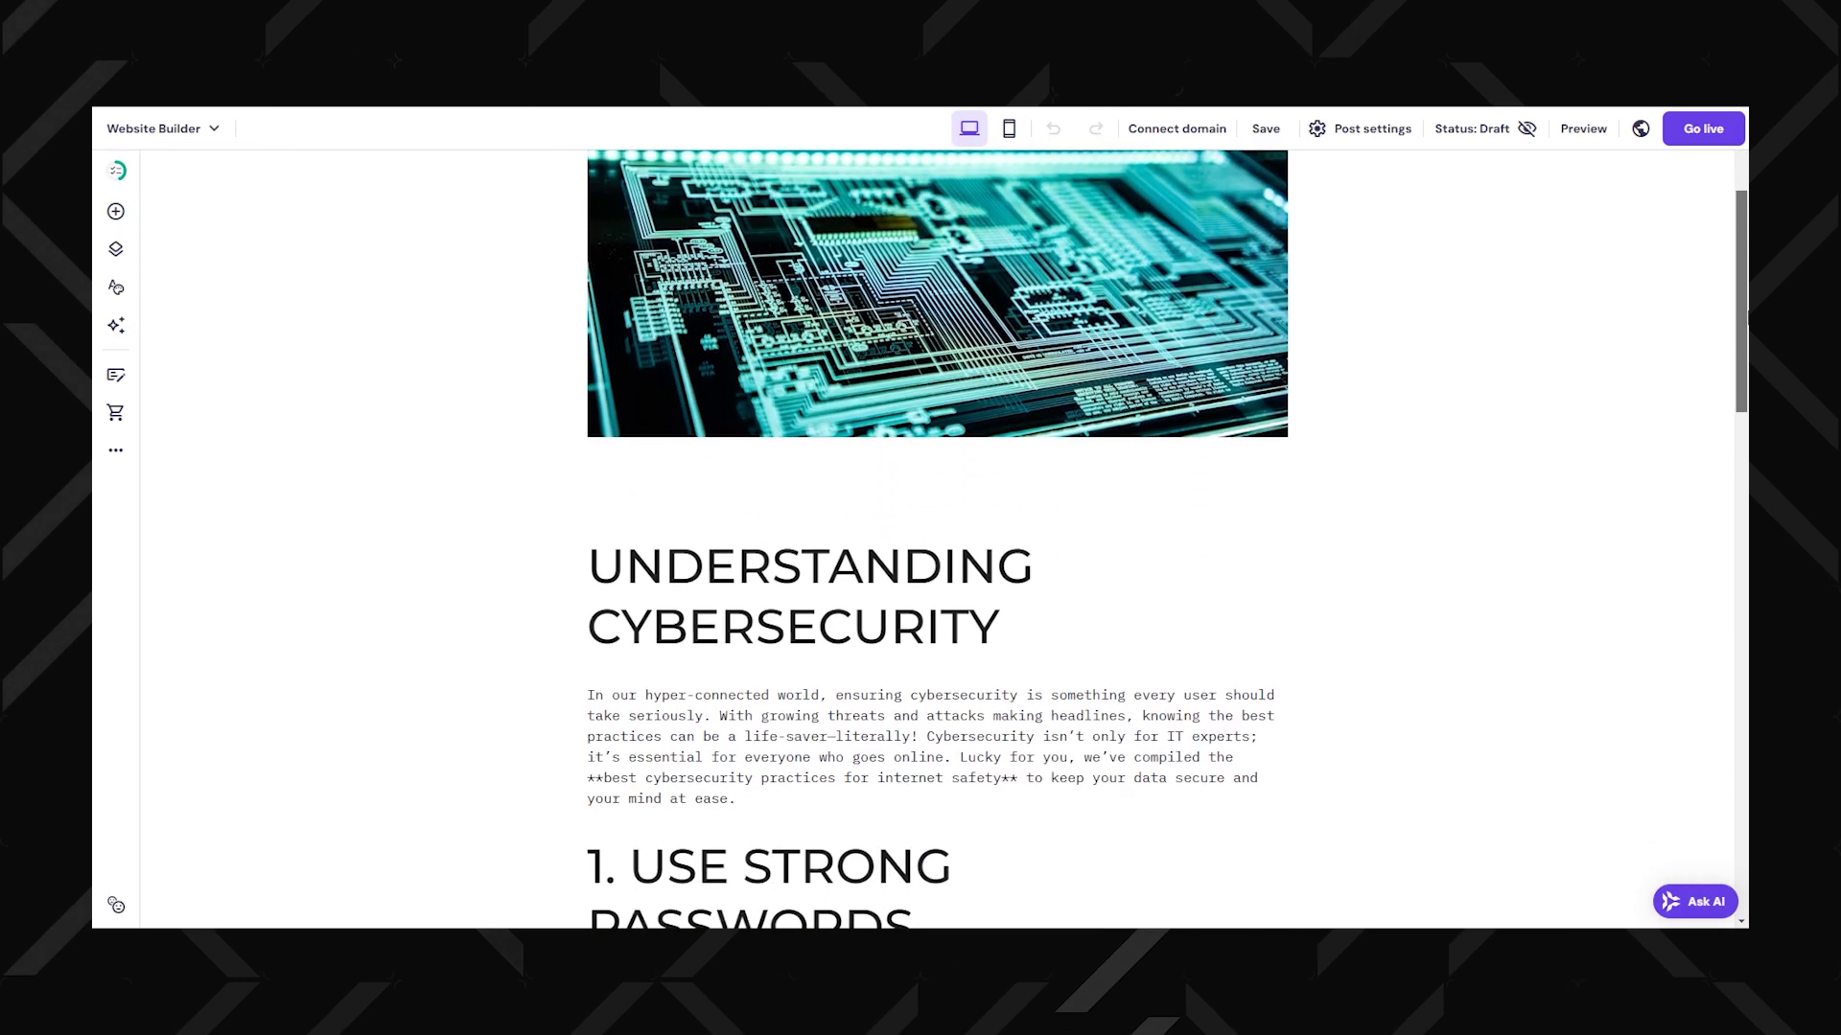
{"action": "scroll", "coordinate": [1745, 380], "scroll_direction": "down", "scroll_amount": 5}
{"action": "left_click_drag", "start_coordinate": [1744, 380], "coordinate": [1735, 550]}
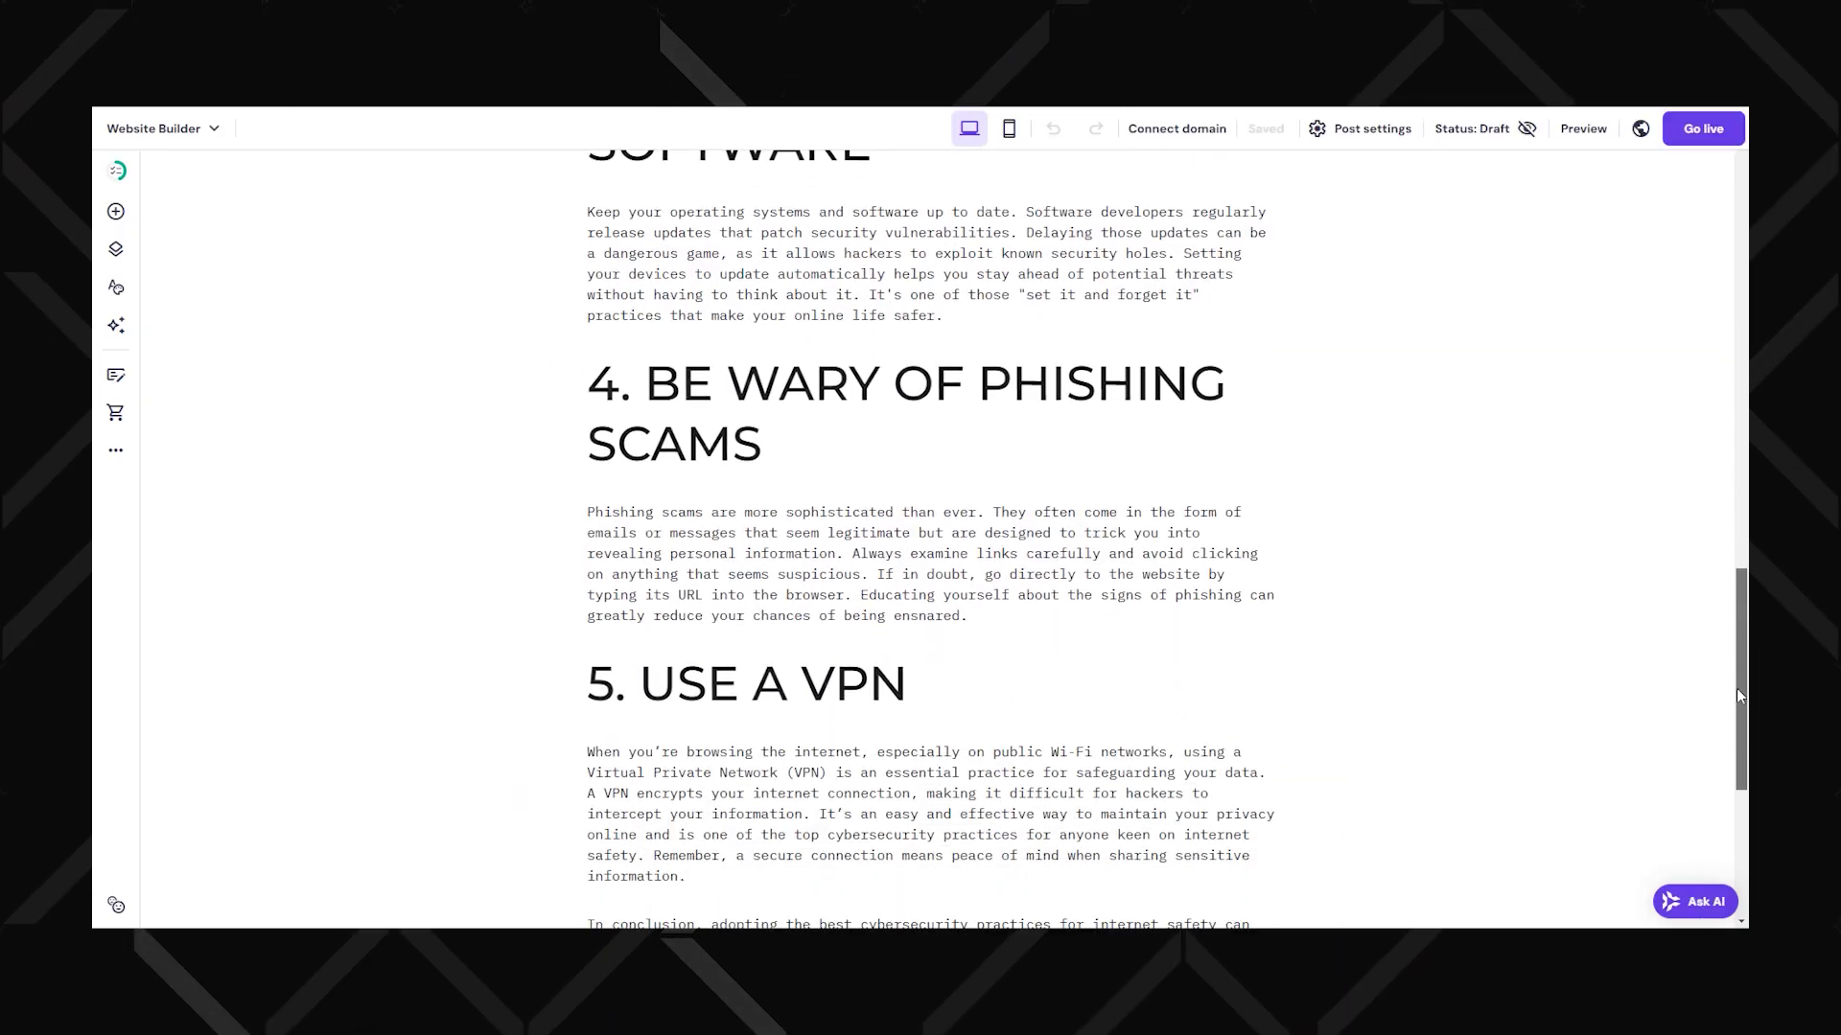
{"action": "left_click_drag", "start_coordinate": [1741, 696], "coordinate": [1743, 268]}
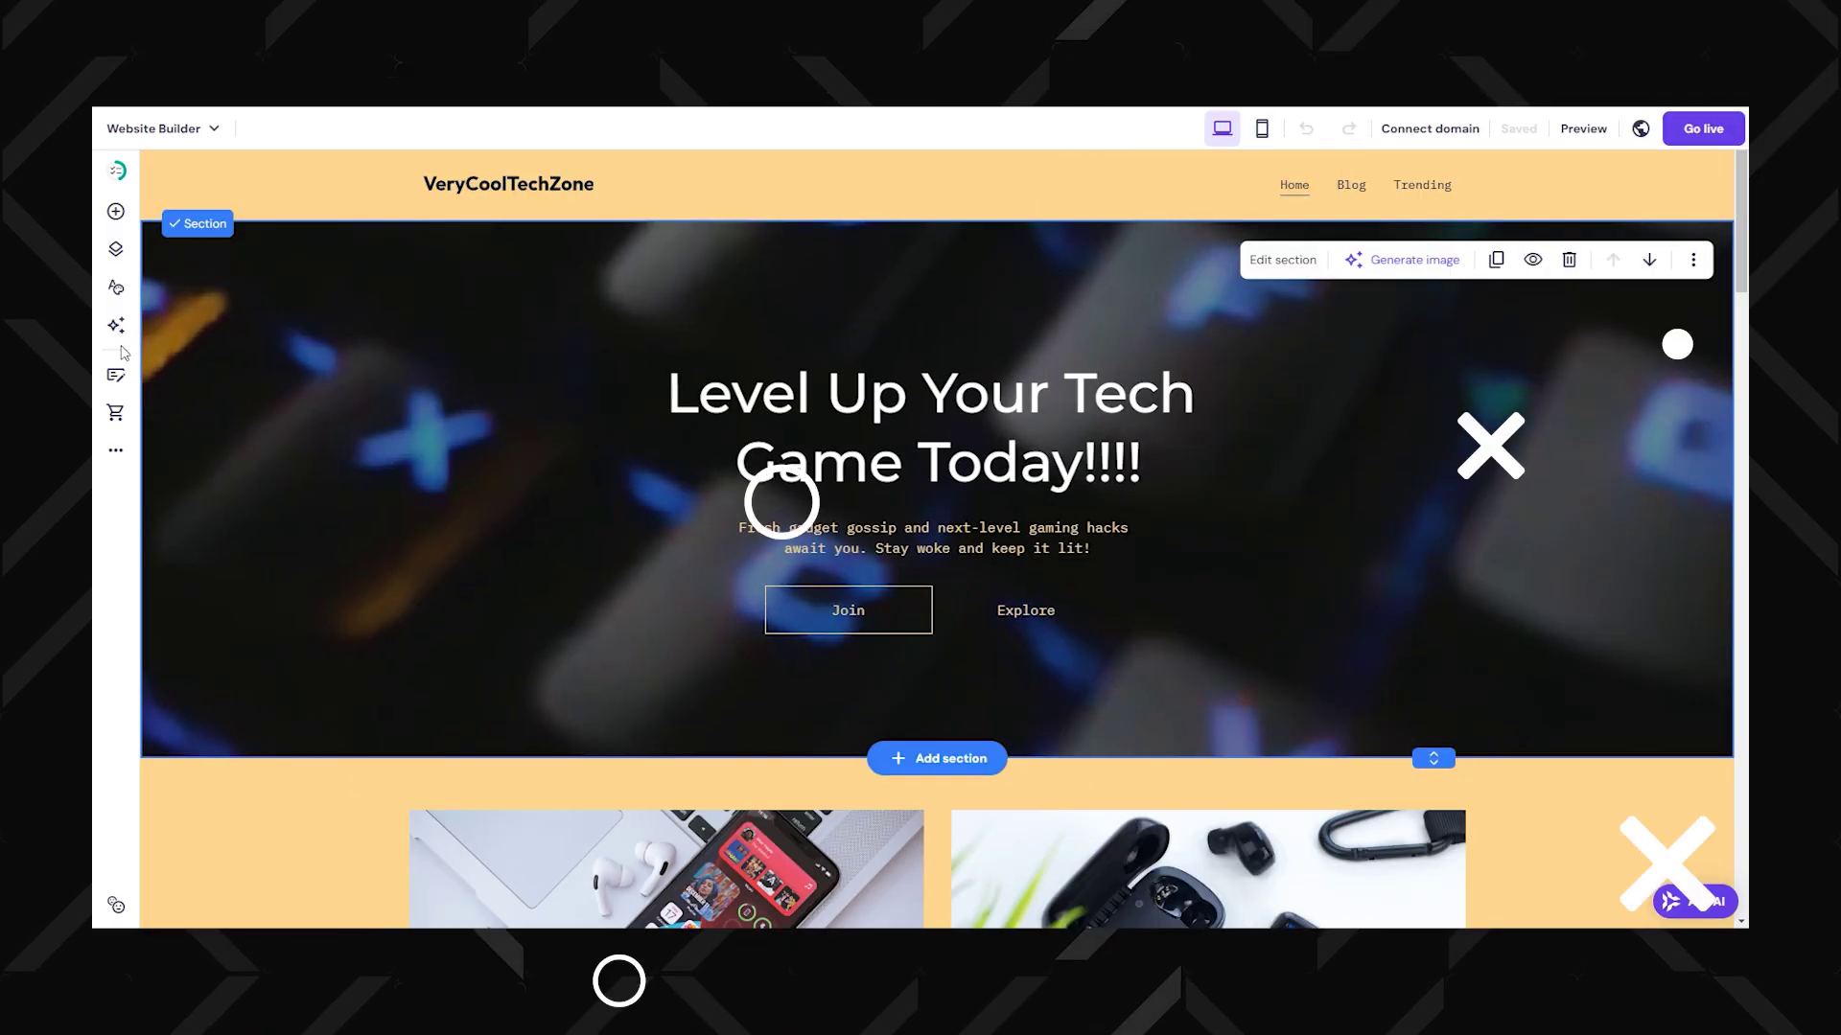
Show the AI attention heatmap for the home page and scroll through it
{"action": "left_click", "coordinate": [116, 326]}
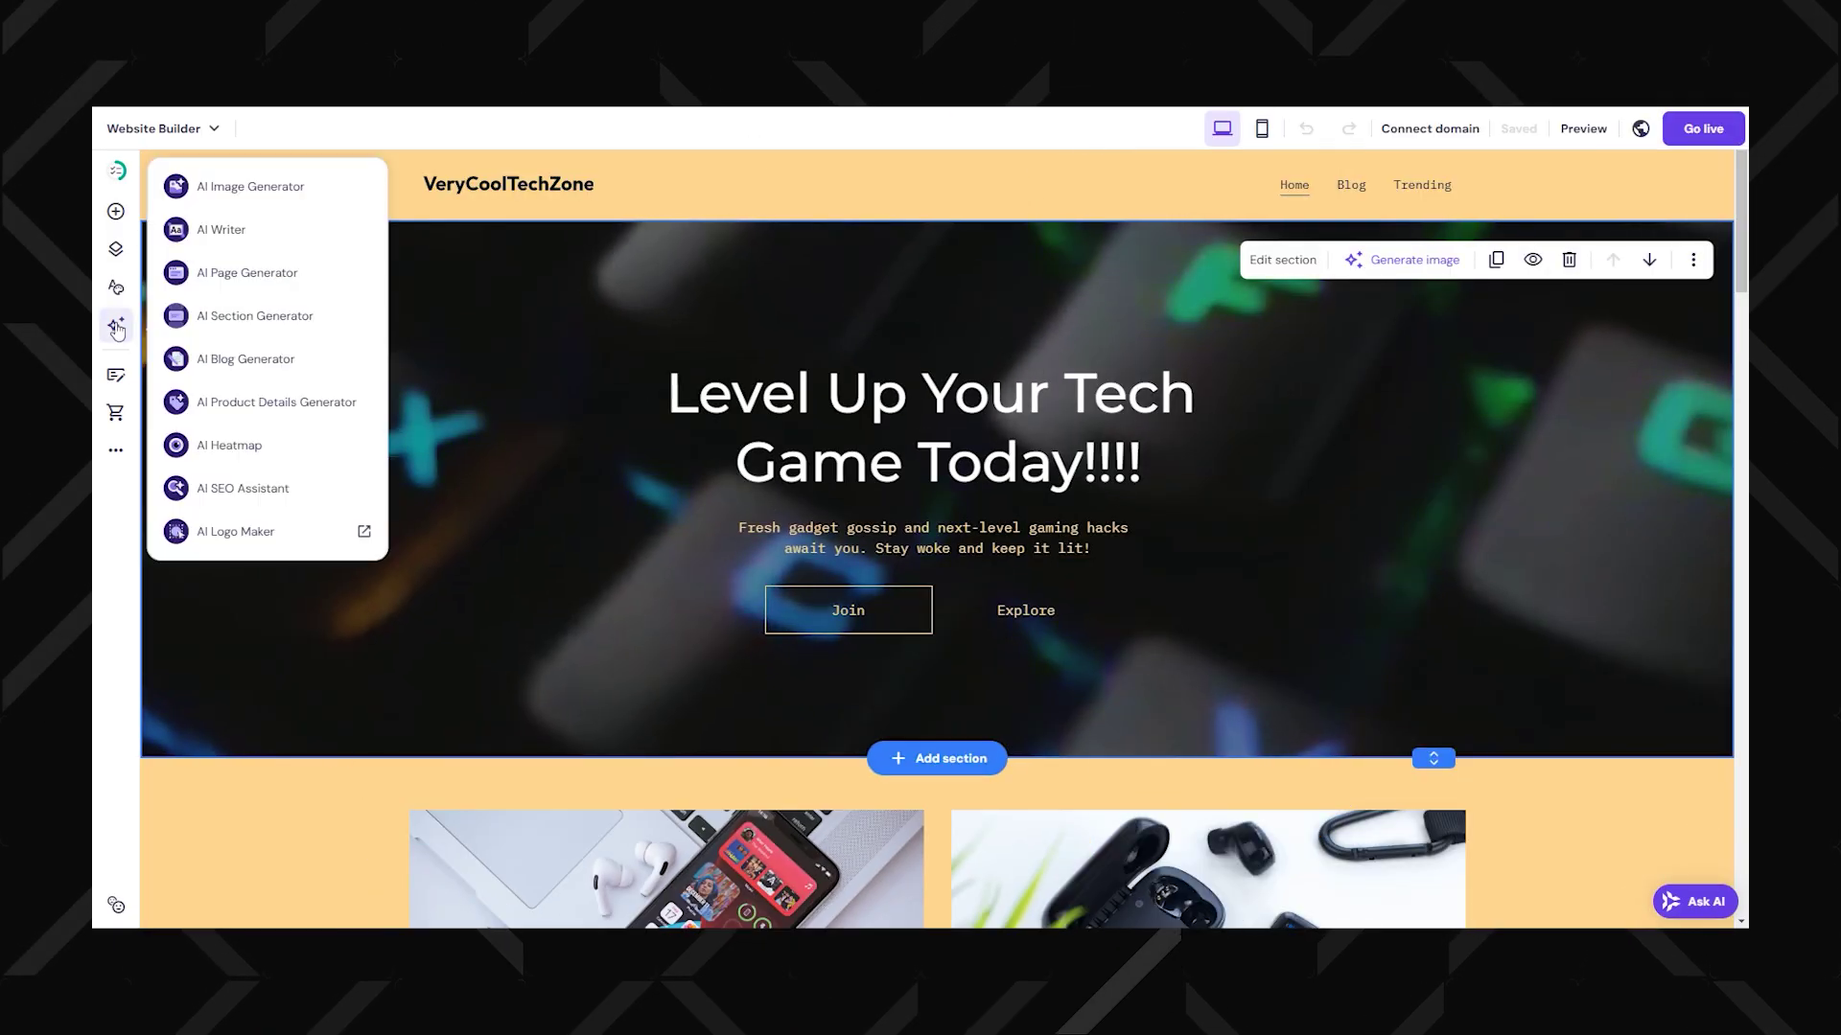
{"action": "left_click", "coordinate": [250, 446]}
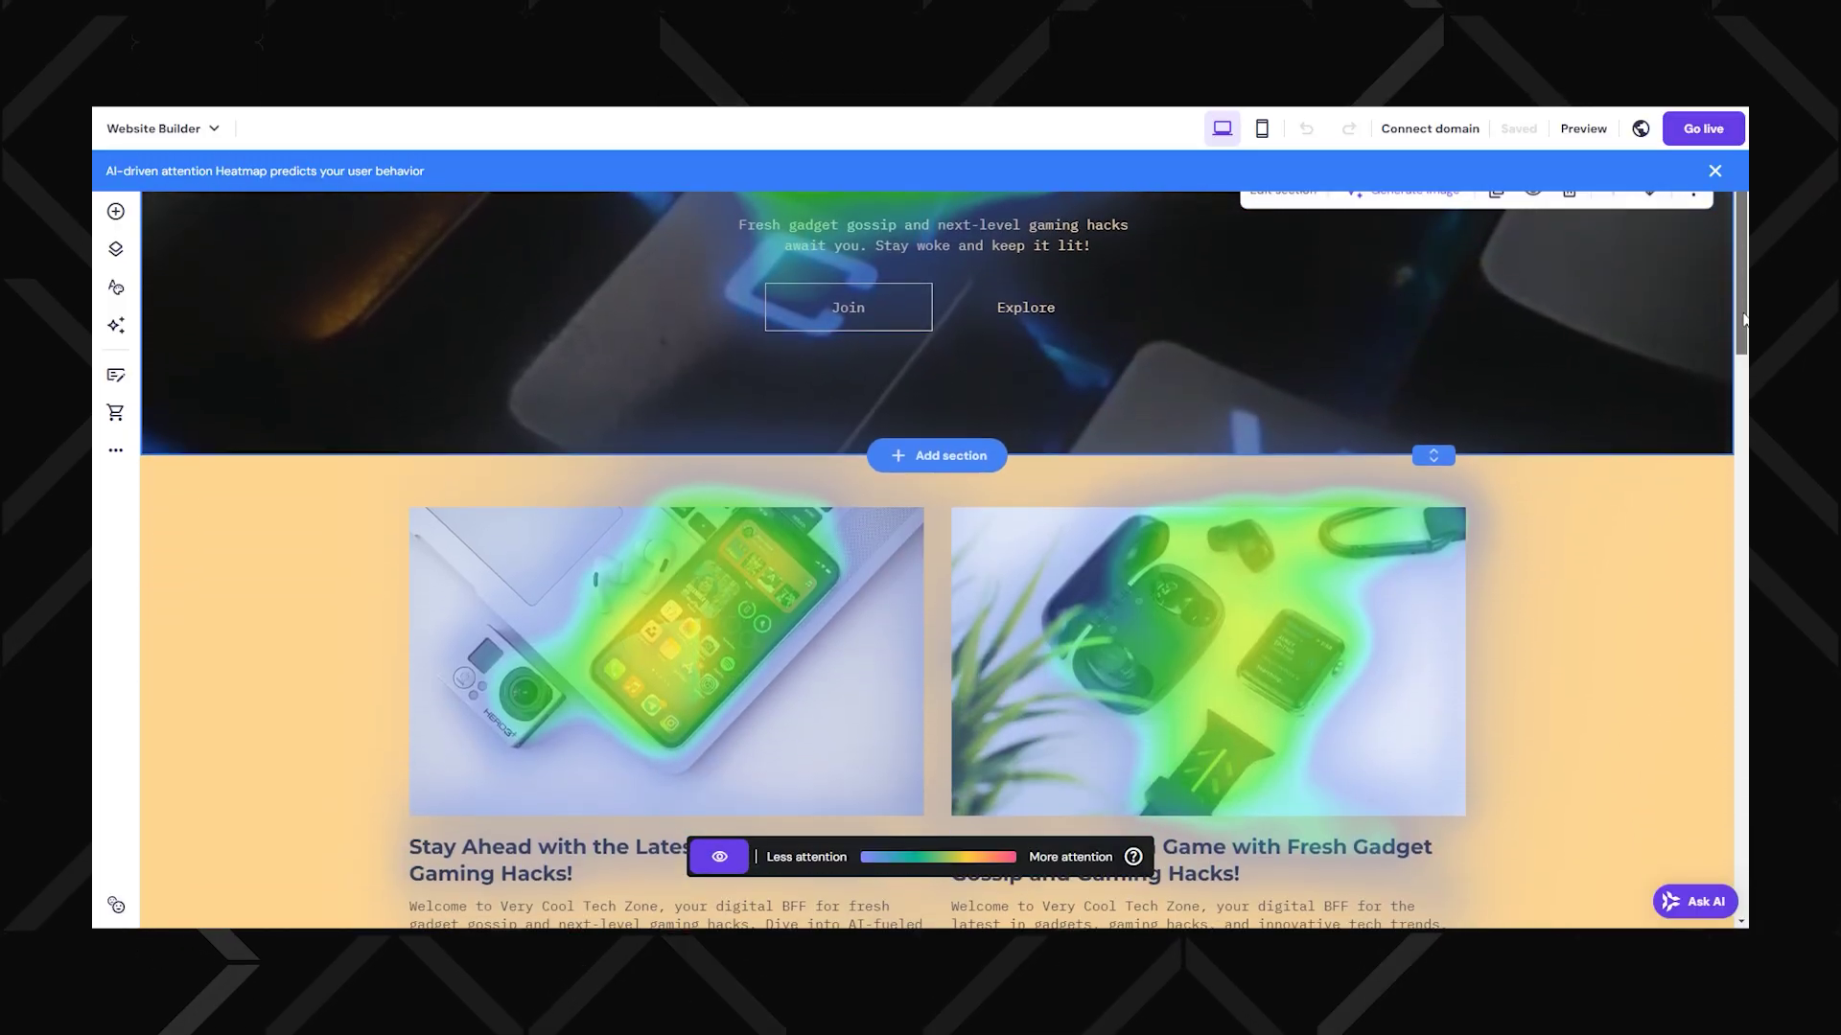
{"action": "left_click_drag", "start_coordinate": [1743, 319], "coordinate": [1725, 458]}
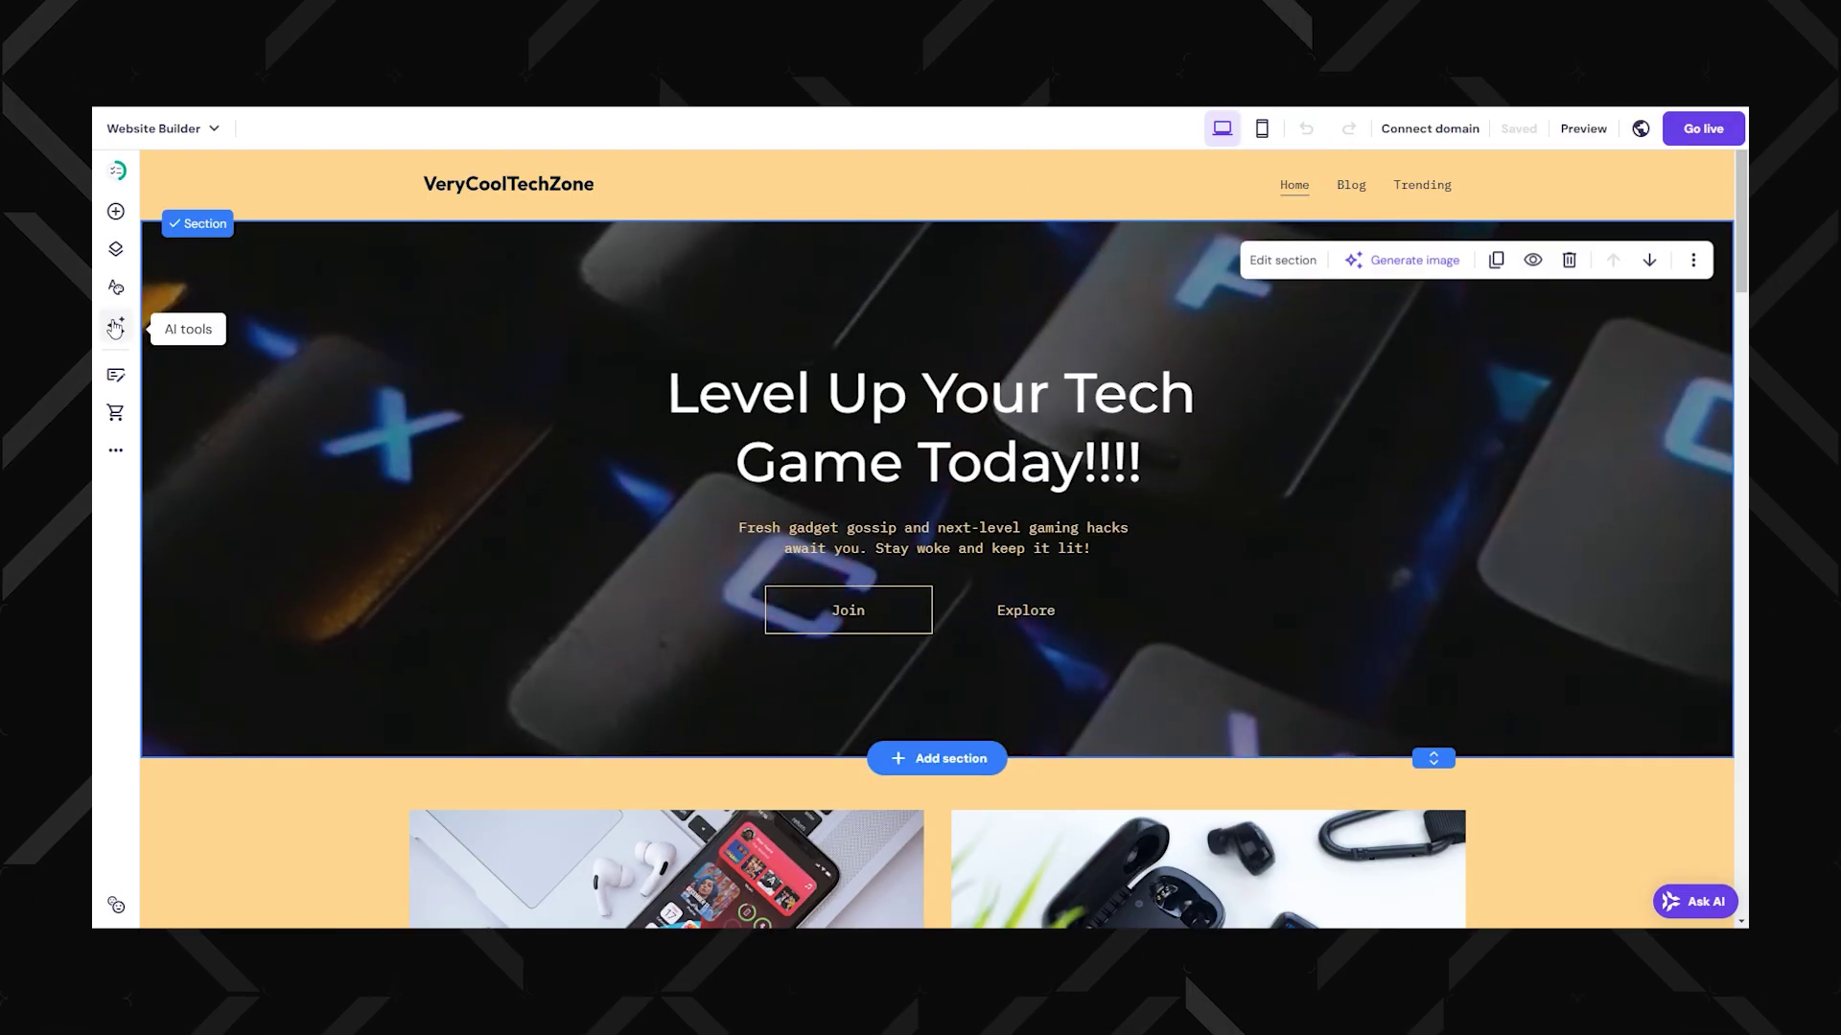
Generate an About page with AI from the default About-us description
{"action": "left_click", "coordinate": [115, 329]}
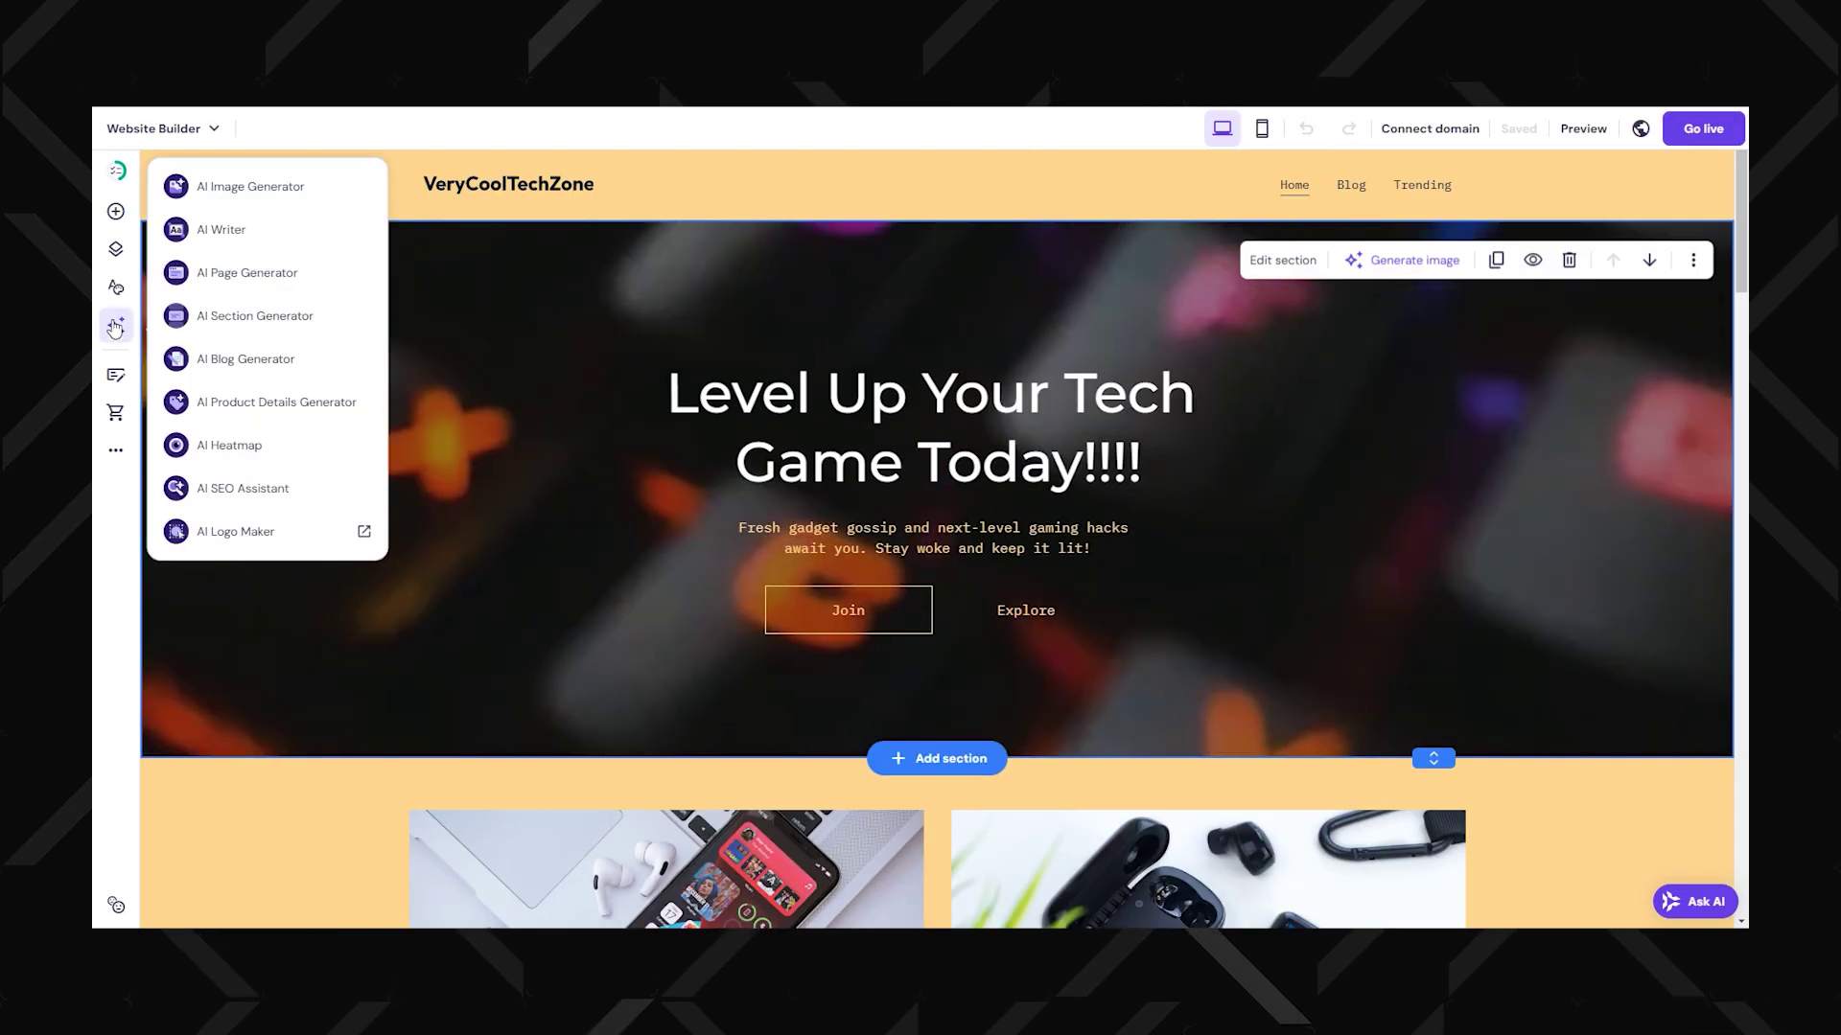
{"action": "left_click", "coordinate": [213, 276]}
{"action": "type", "text": "an about us page fit to the technology theme"}
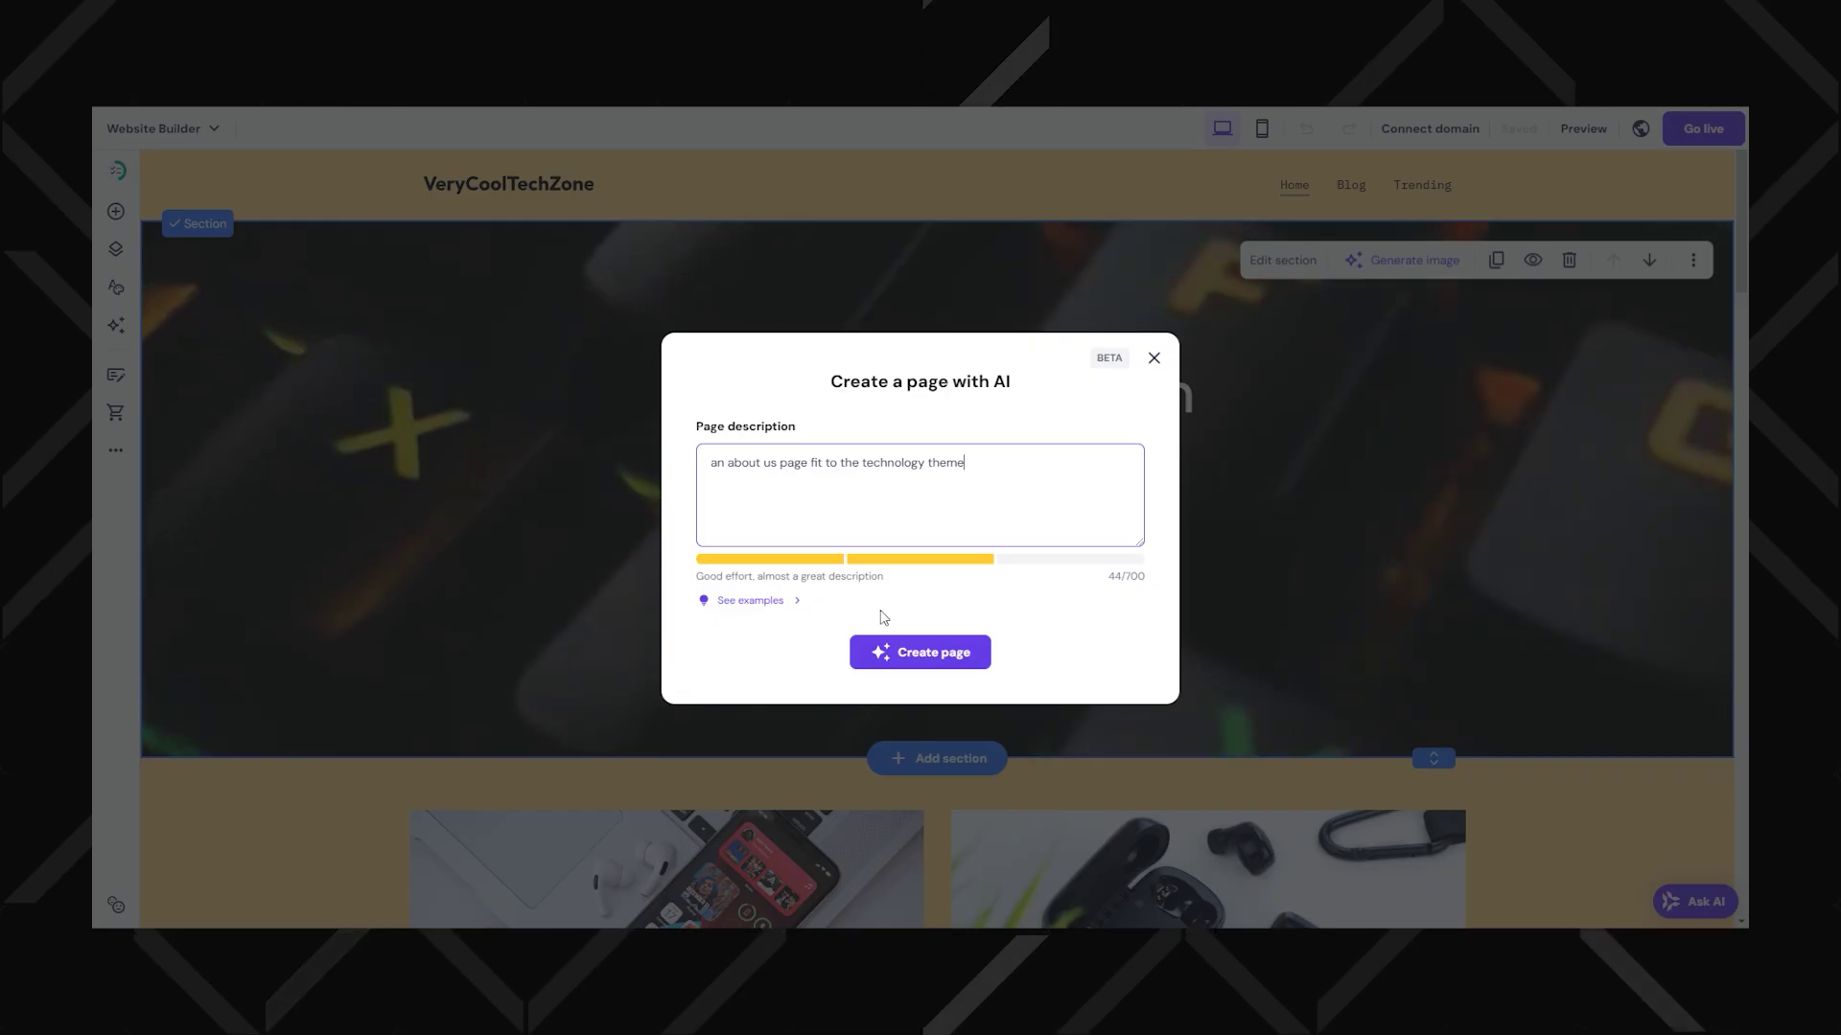
{"action": "left_click", "coordinate": [910, 654]}
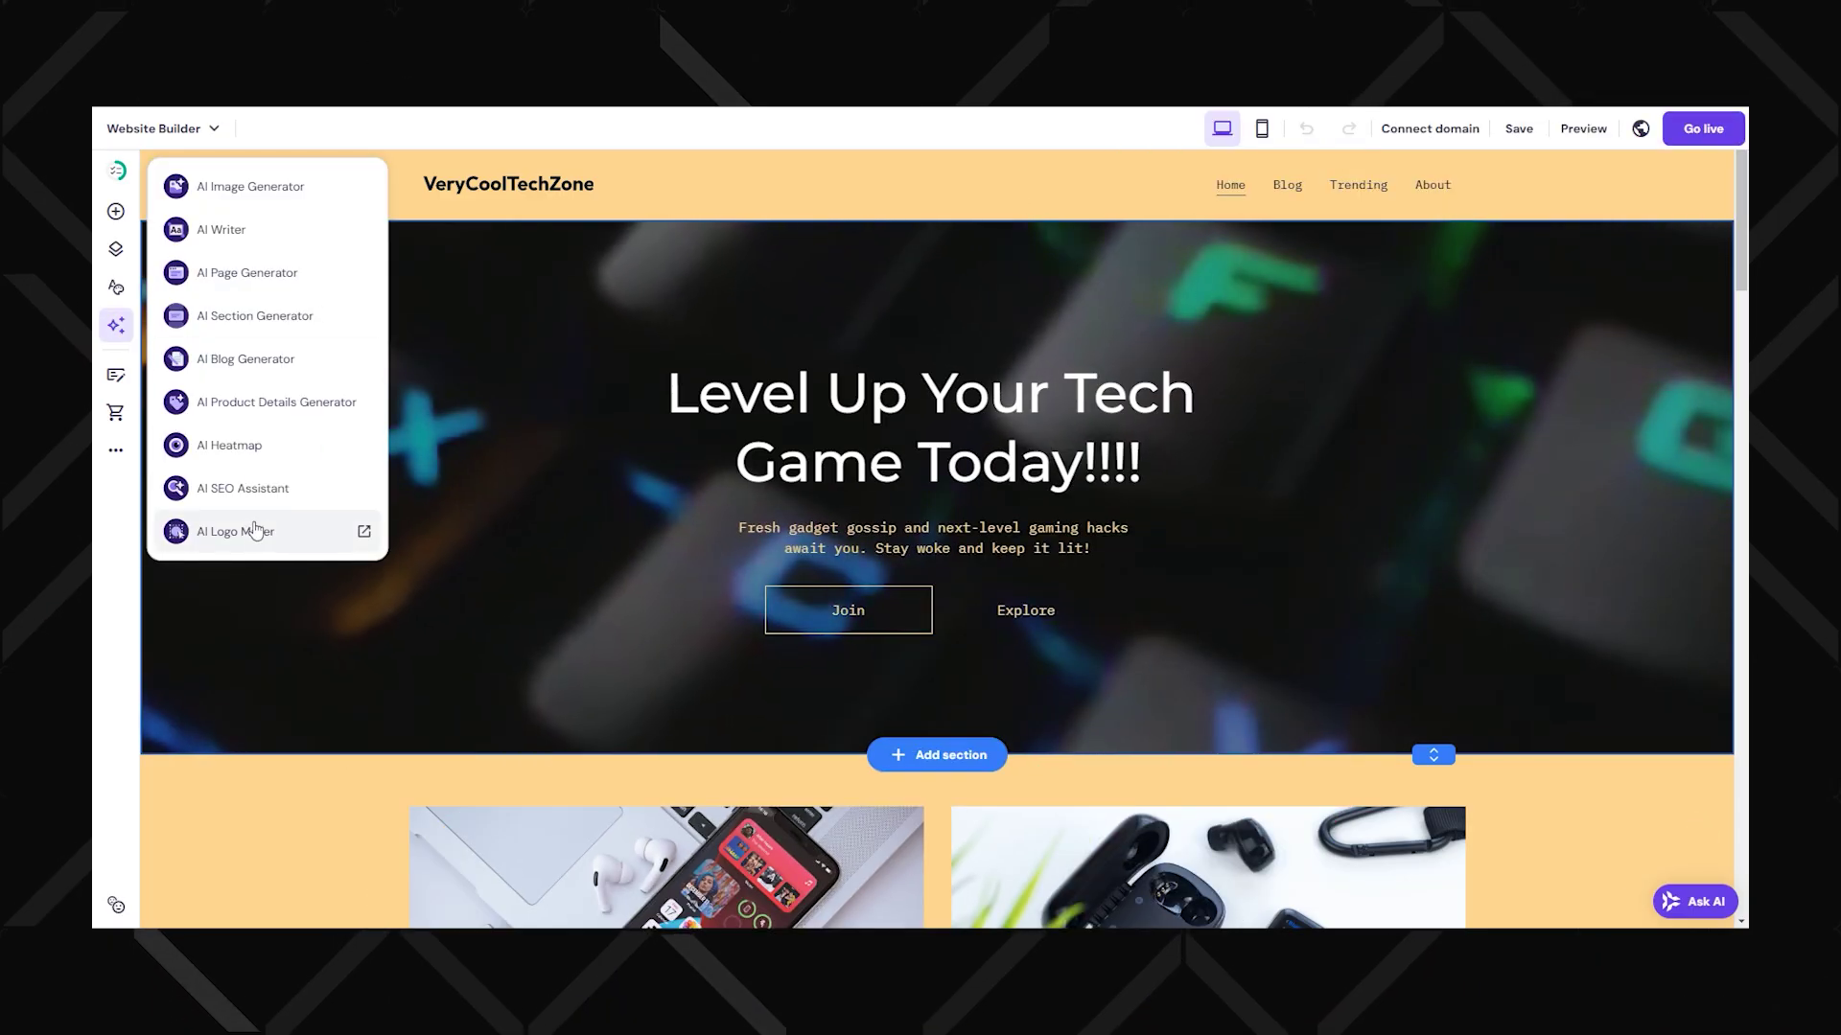
Review the SEO settings of the Home, Blog and Trending pages in the AI SEO Assistant
{"action": "left_click", "coordinate": [257, 491]}
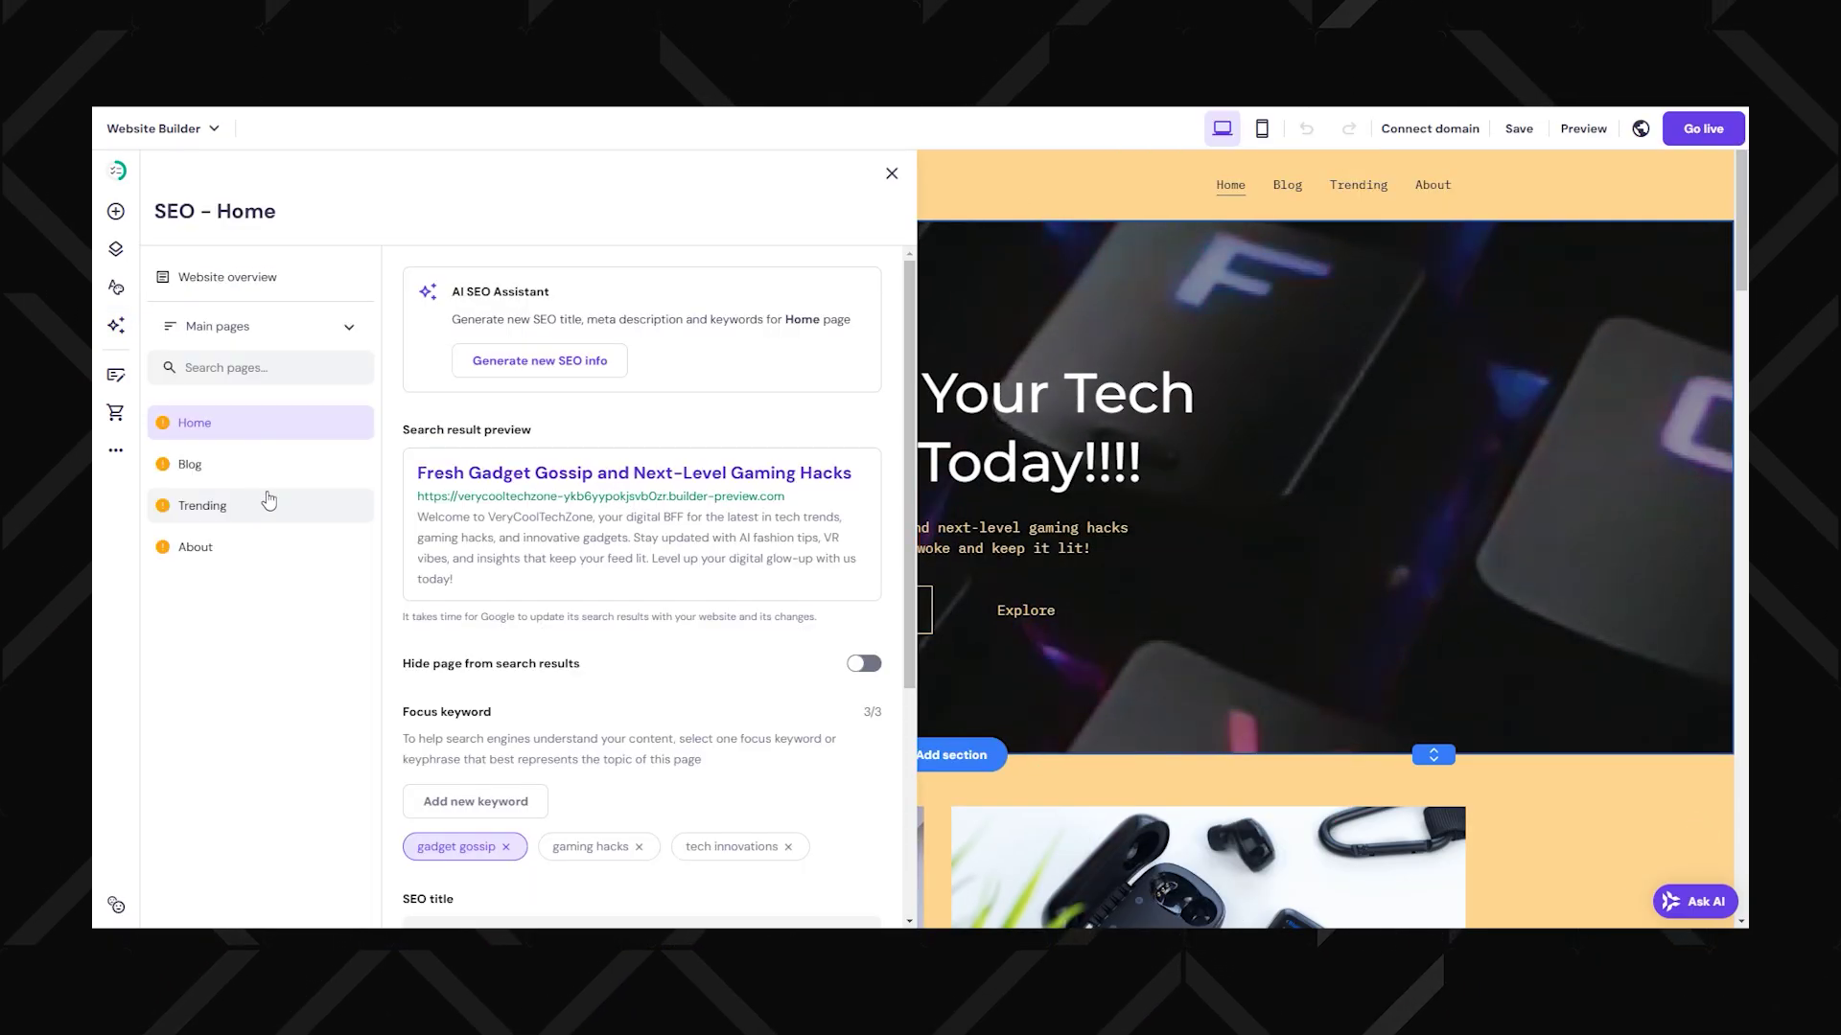
{"action": "scroll", "coordinate": [757, 479], "scroll_direction": "down", "scroll_amount": 3}
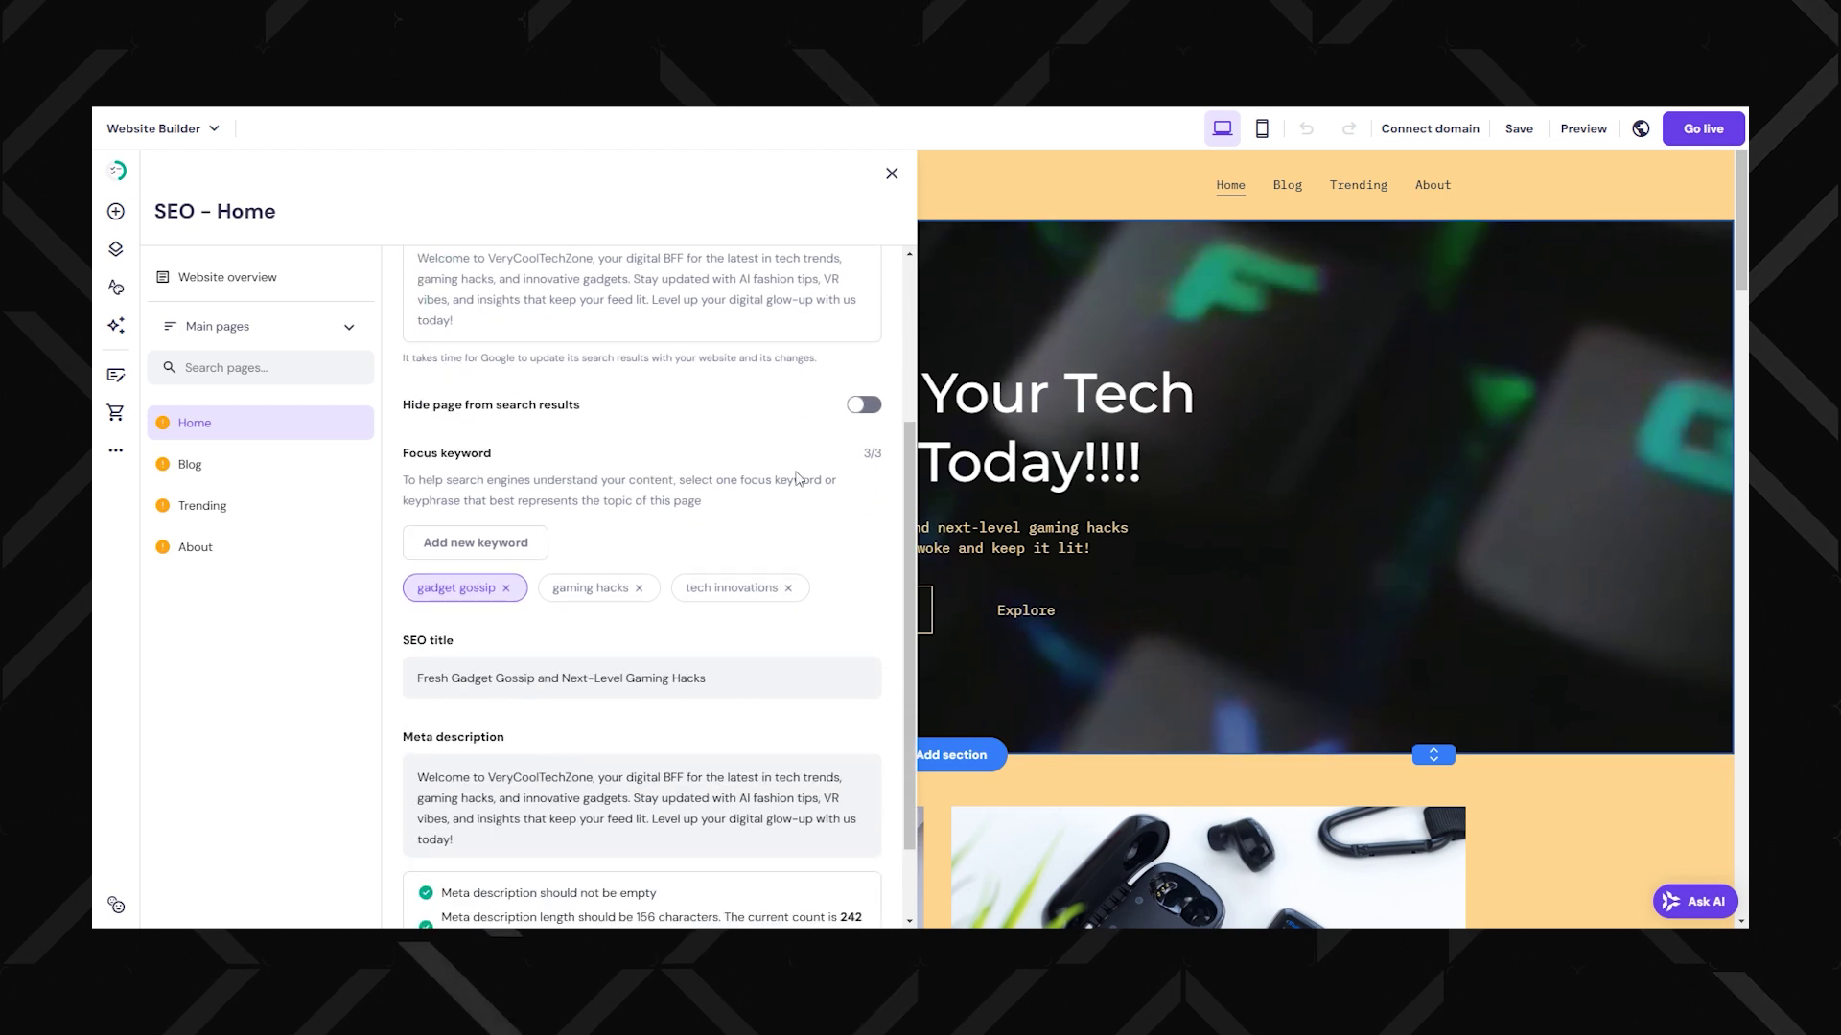
{"action": "scroll", "coordinate": [792, 477], "scroll_direction": "down", "scroll_amount": 1}
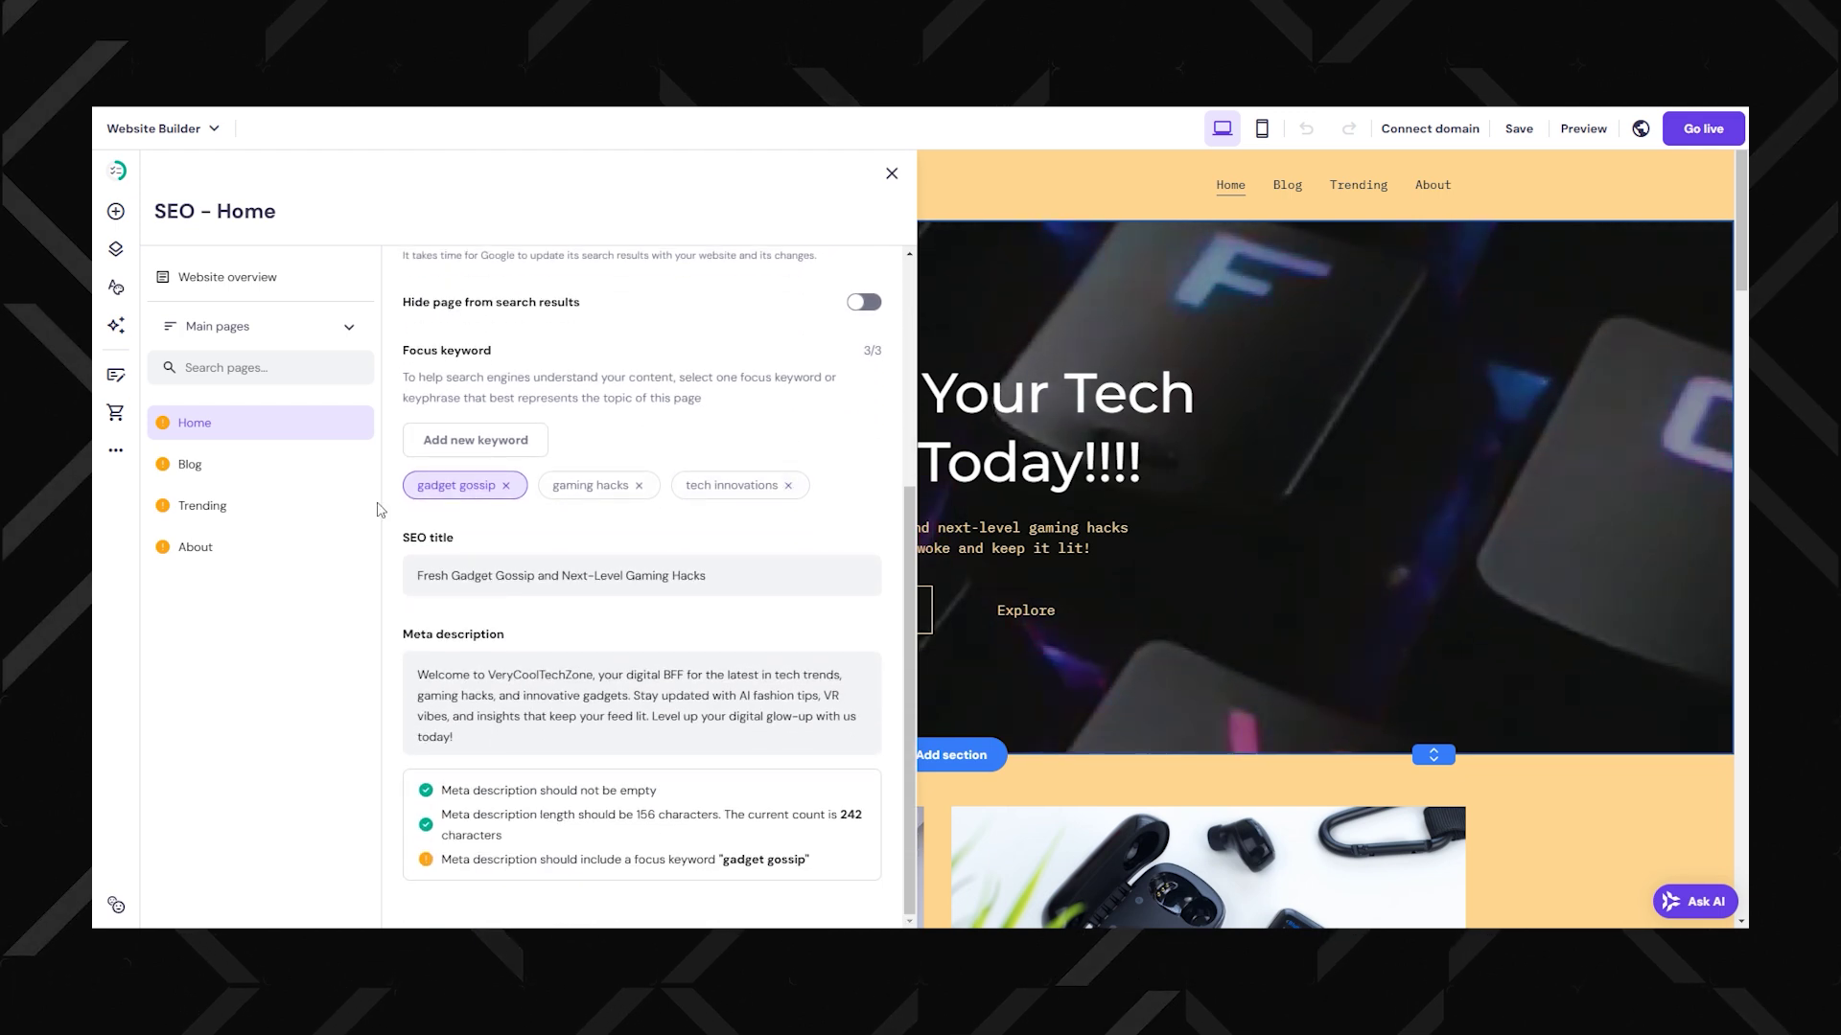
{"action": "left_click", "coordinate": [238, 479]}
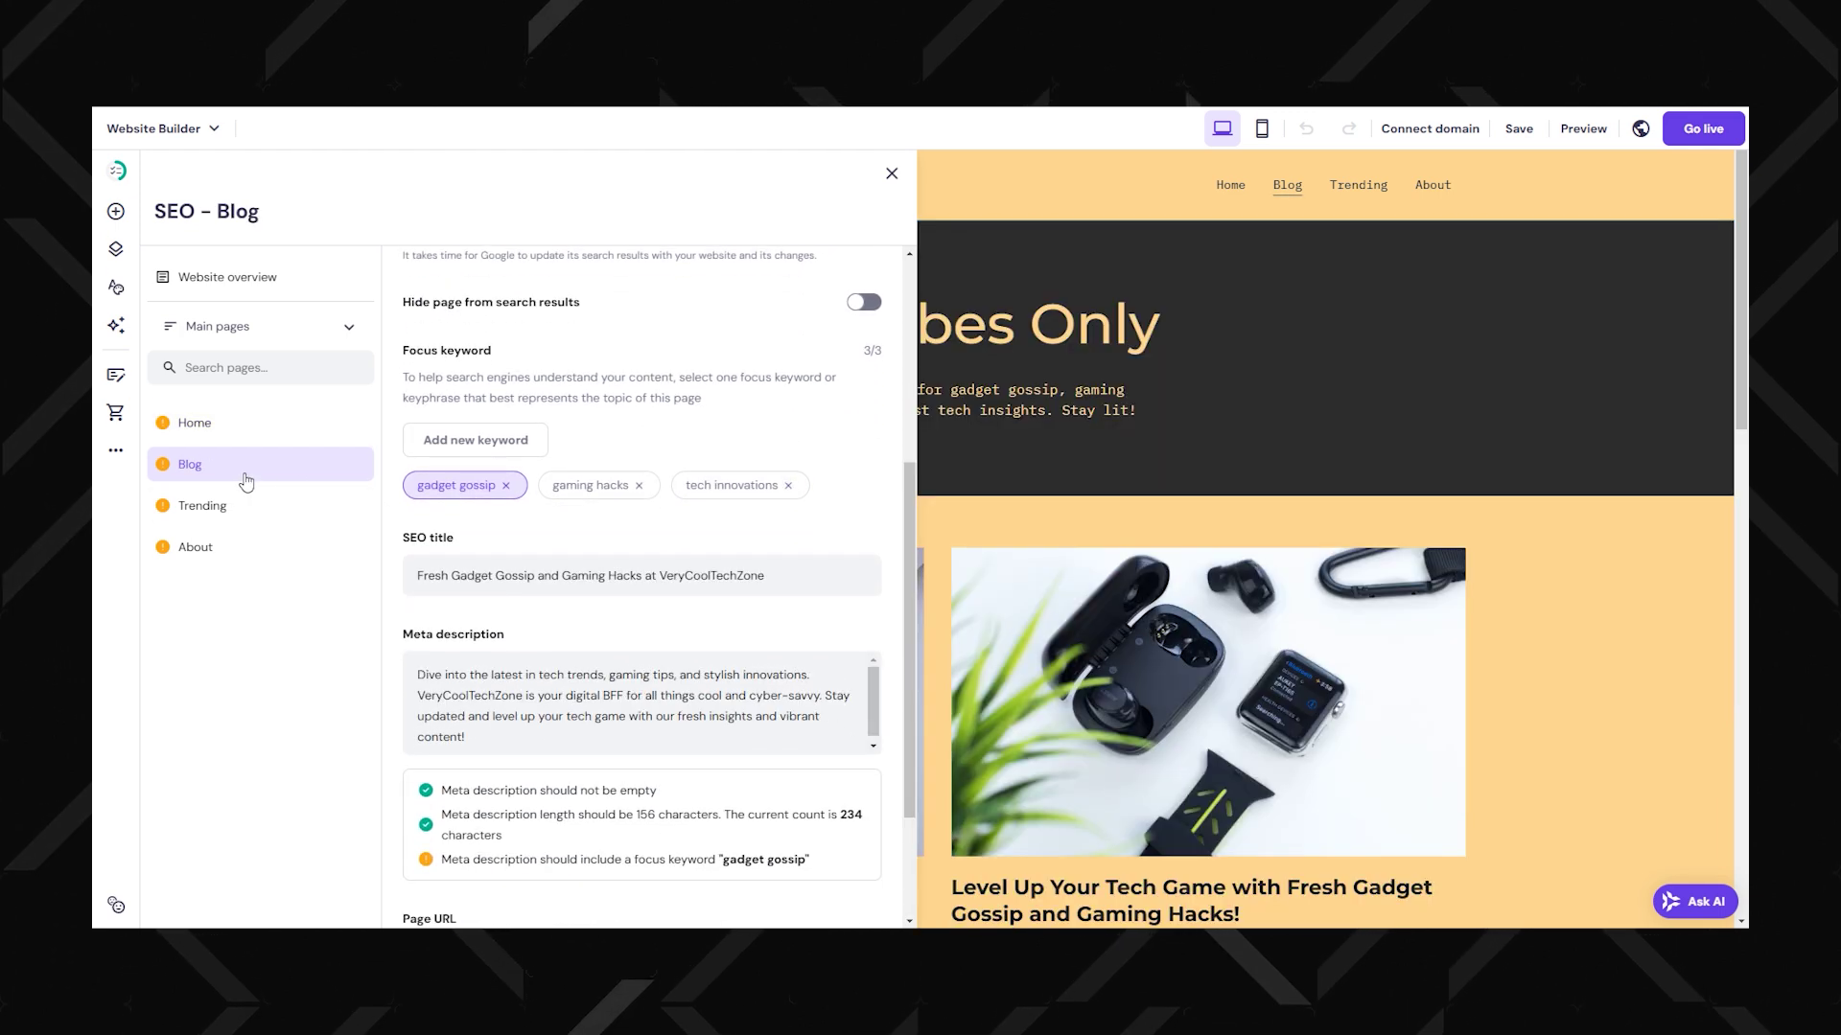
{"action": "scroll", "coordinate": [521, 476], "scroll_direction": "down", "scroll_amount": 2}
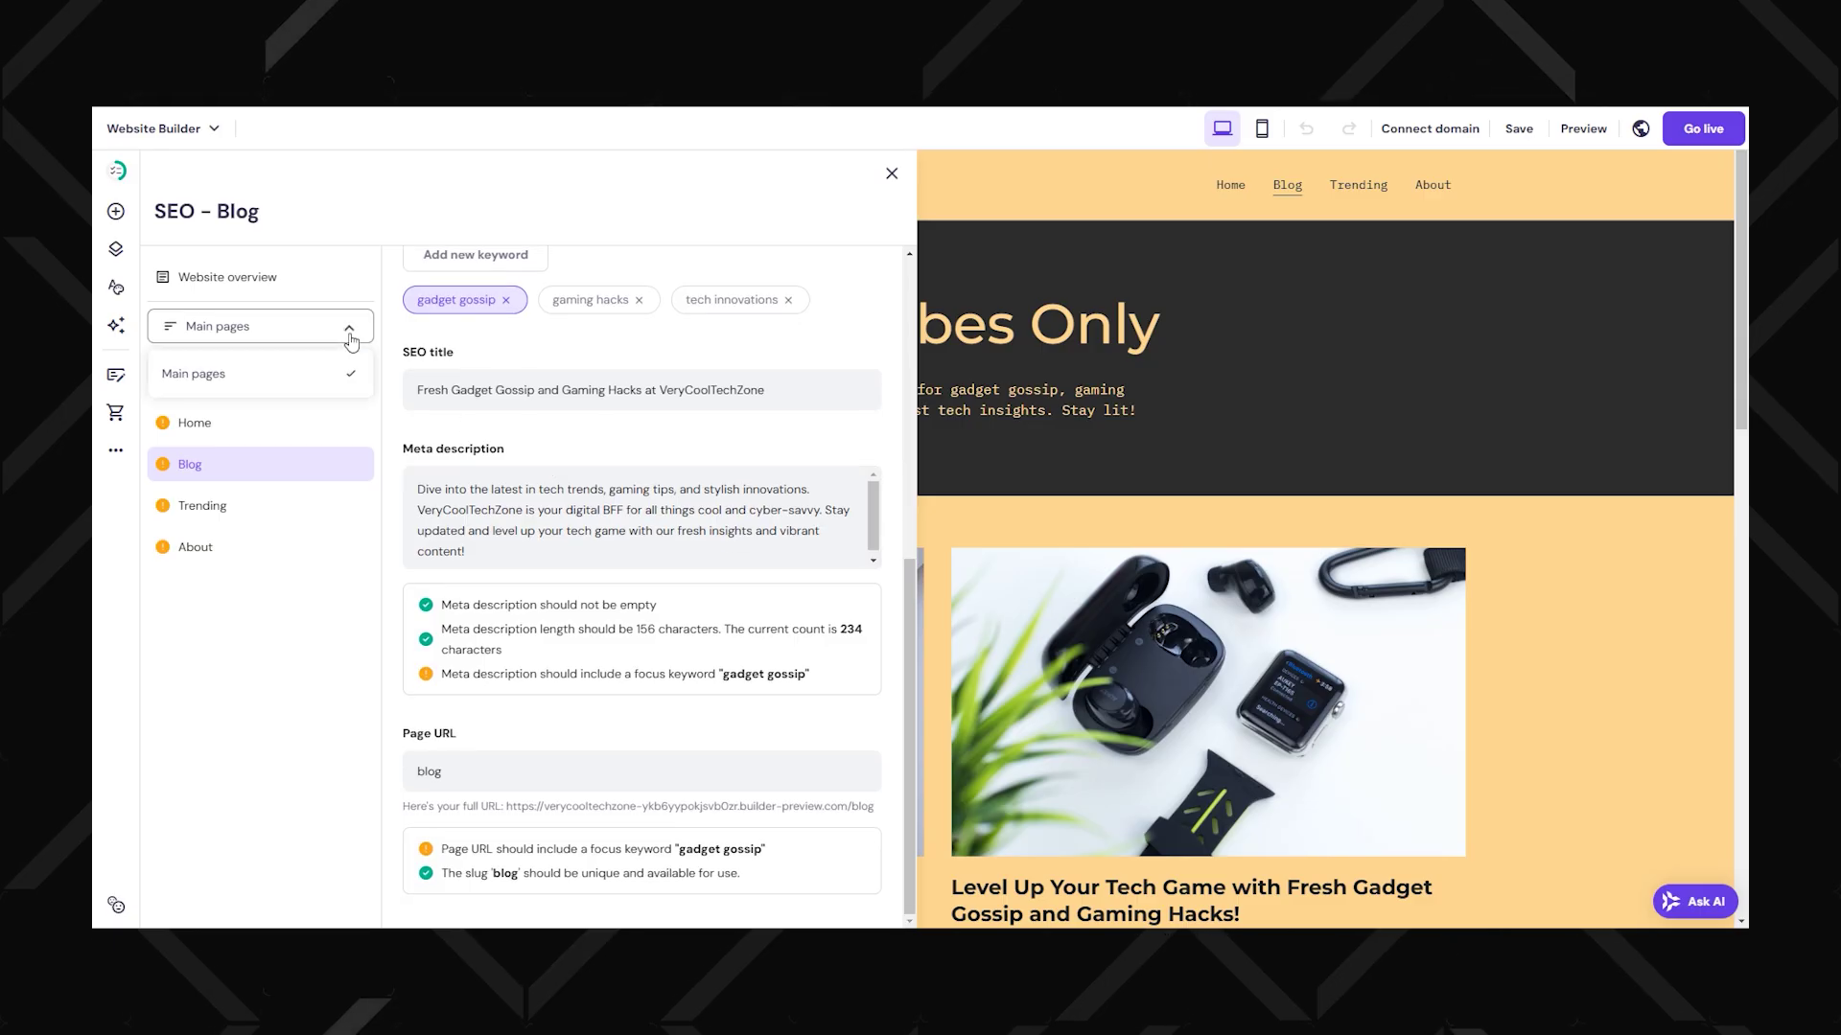
{"action": "left_click", "coordinate": [302, 508]}
{"action": "scroll", "coordinate": [580, 518], "scroll_direction": "up", "scroll_amount": 3}
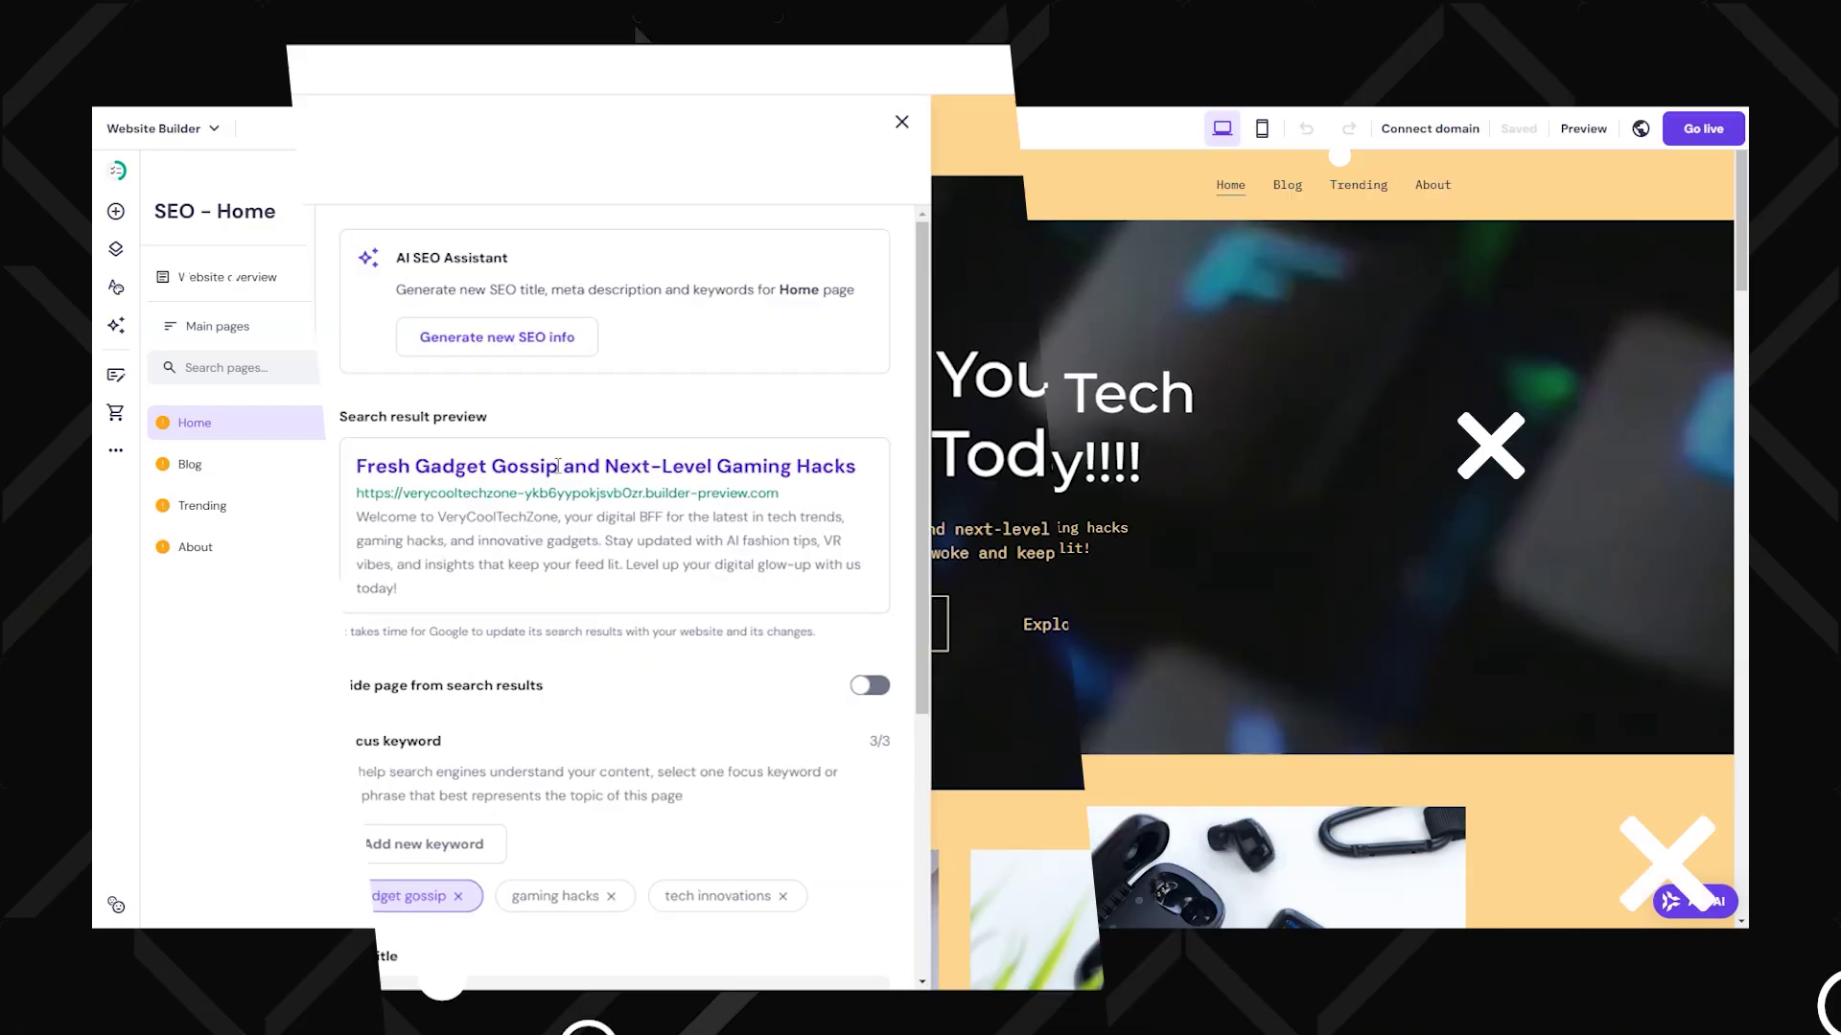
Generate and apply AI SEO for Home, titled 'Very Cool Tech Zone: Latest Tech Trends & Hacks'
{"action": "left_click", "coordinate": [545, 372]}
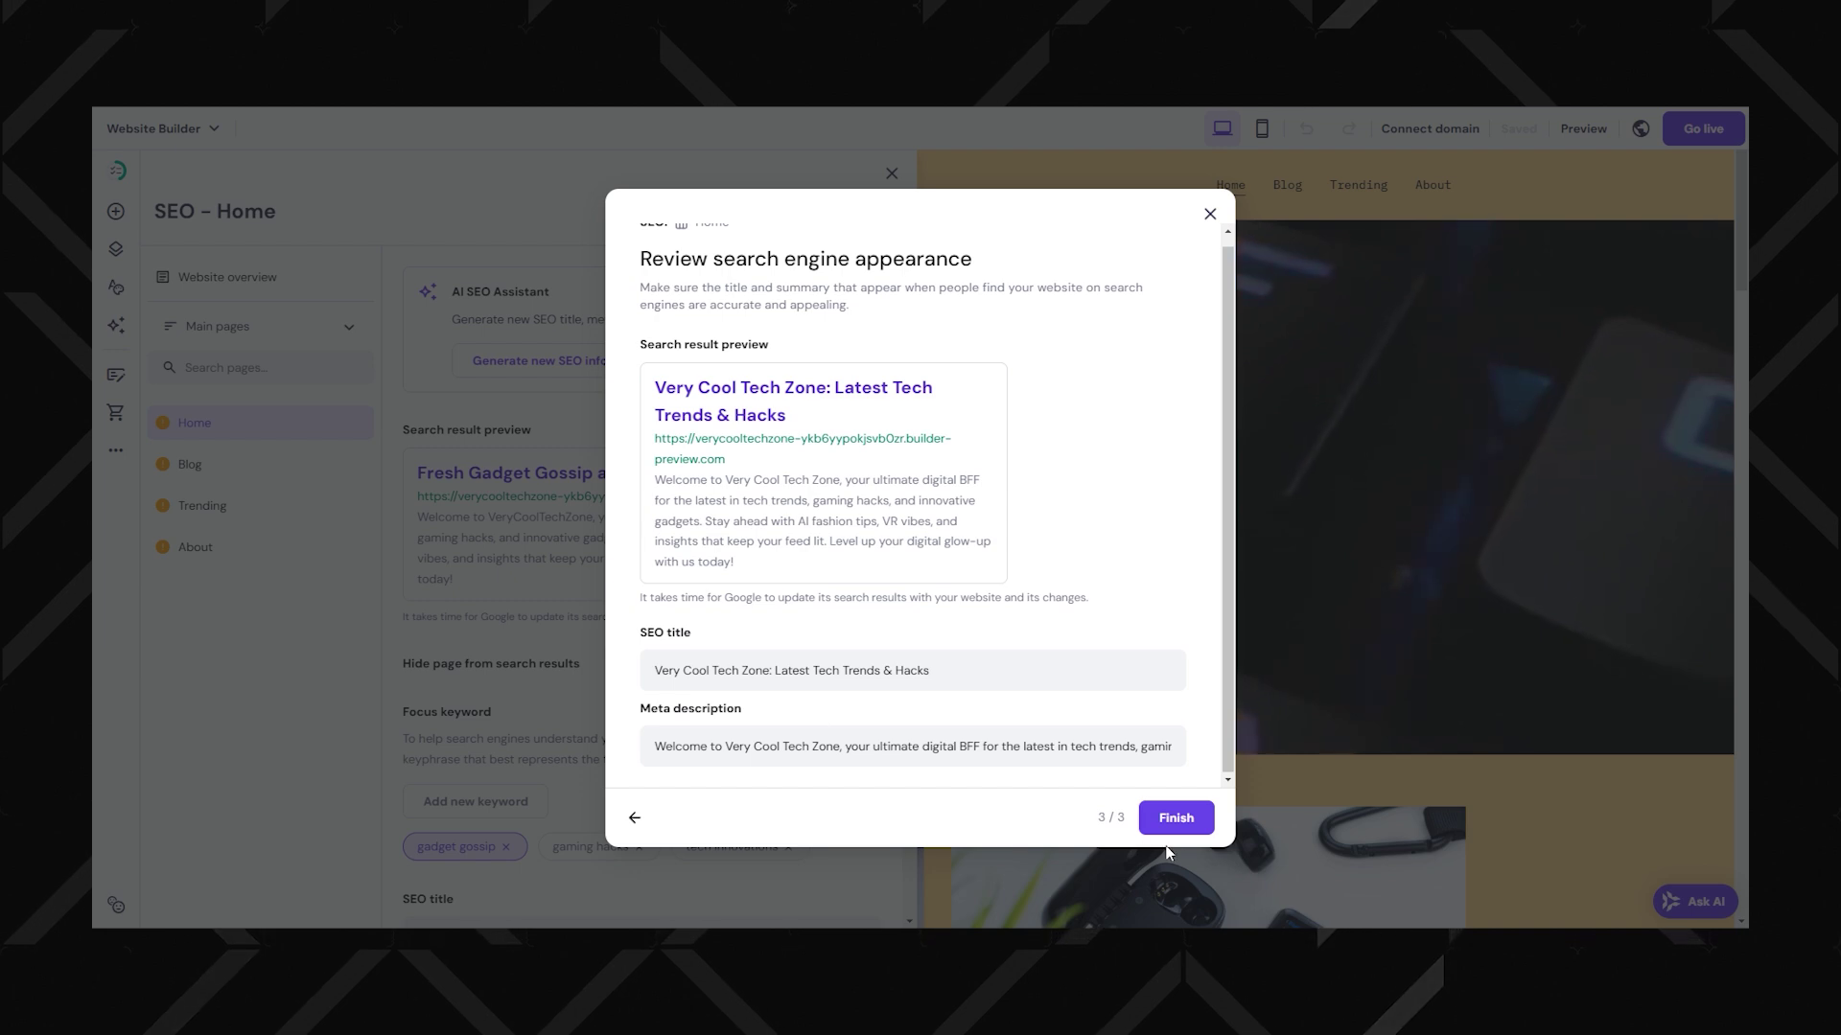
{"action": "left_click", "coordinate": [1175, 818]}
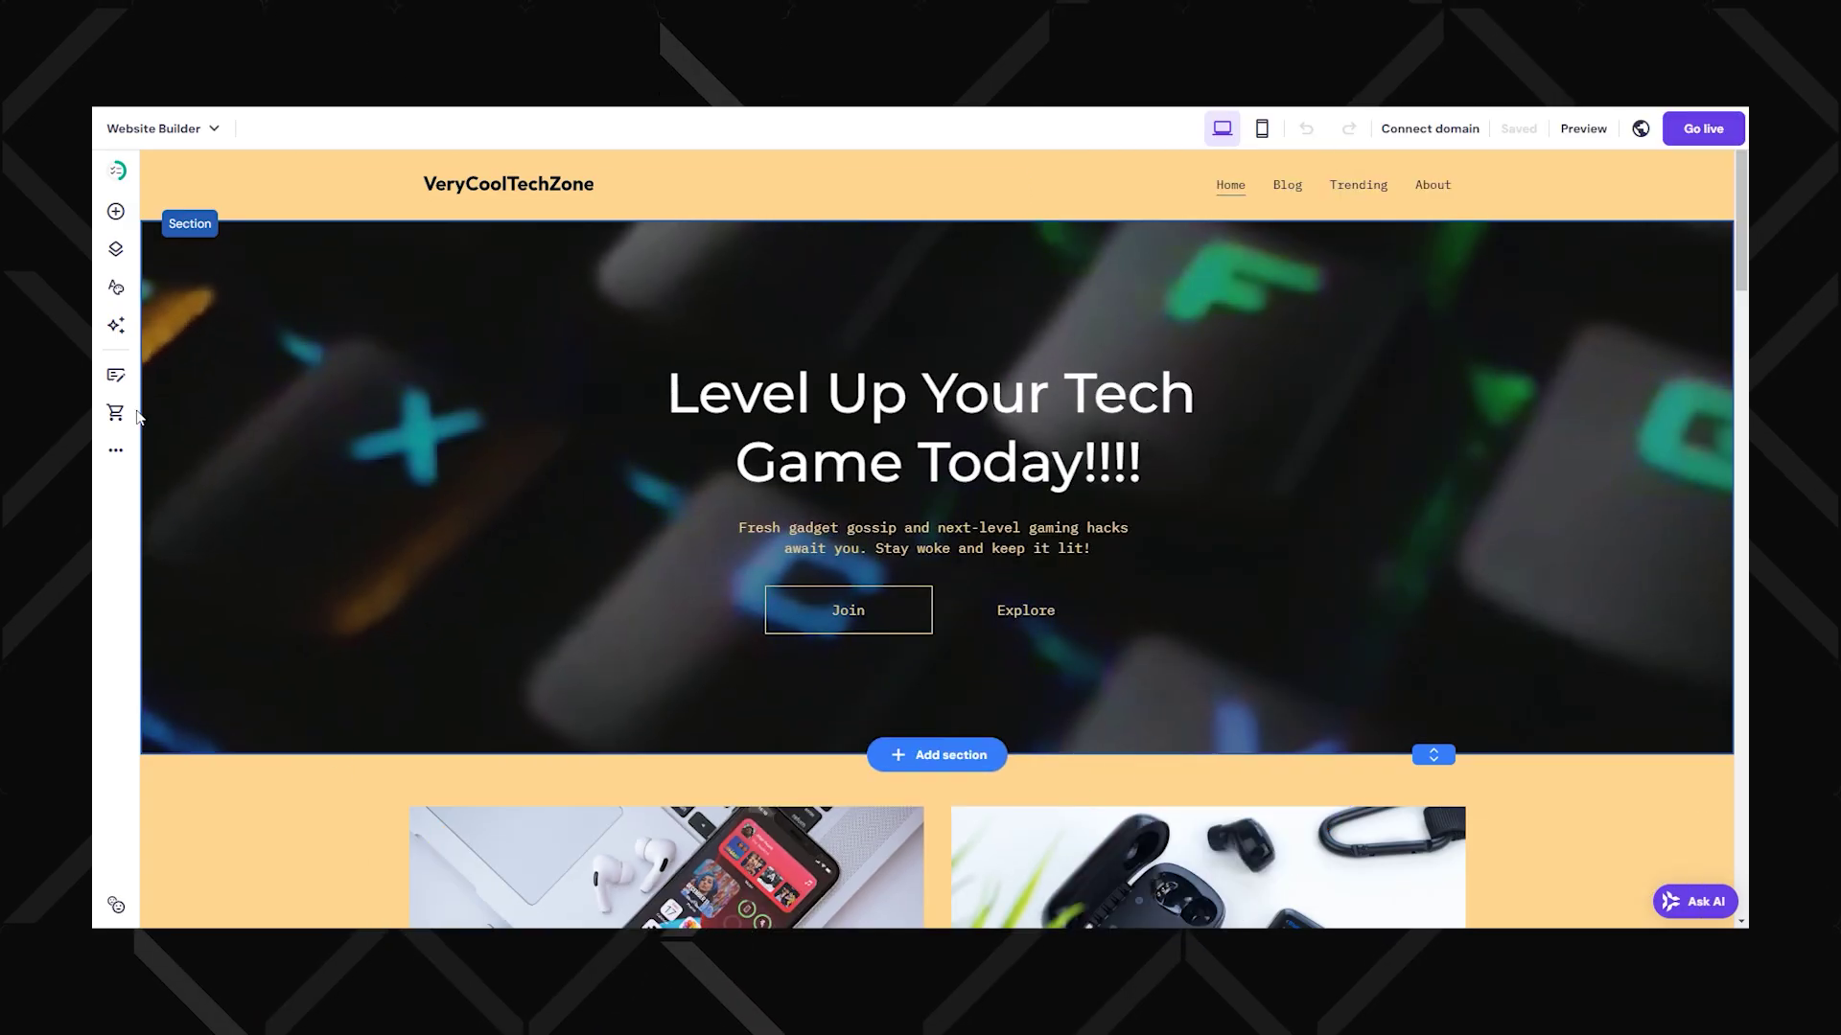
Add an online store to the site and review the product form with a €100 price
{"action": "left_click", "coordinate": [115, 413]}
{"action": "left_click", "coordinate": [302, 620]}
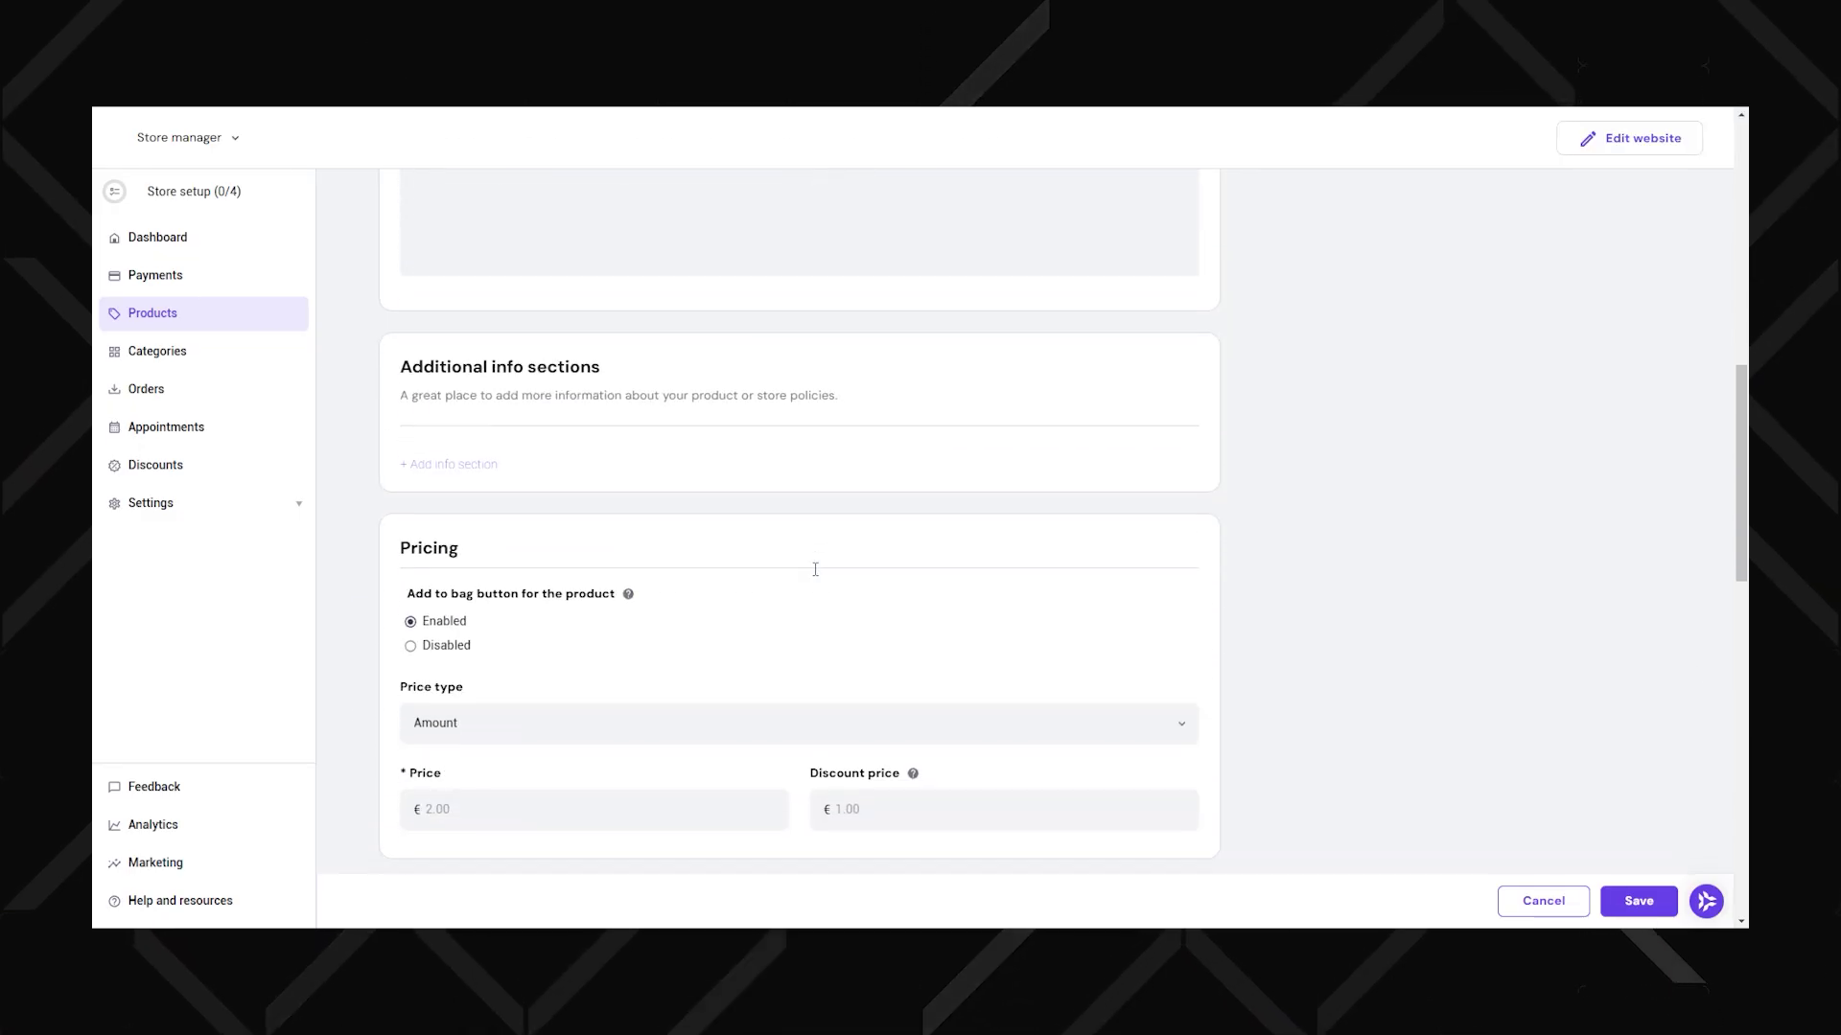
{"action": "scroll", "coordinate": [815, 569], "scroll_direction": "down", "scroll_amount": 2}
{"action": "scroll", "coordinate": [671, 608], "scroll_direction": "down", "scroll_amount": 2}
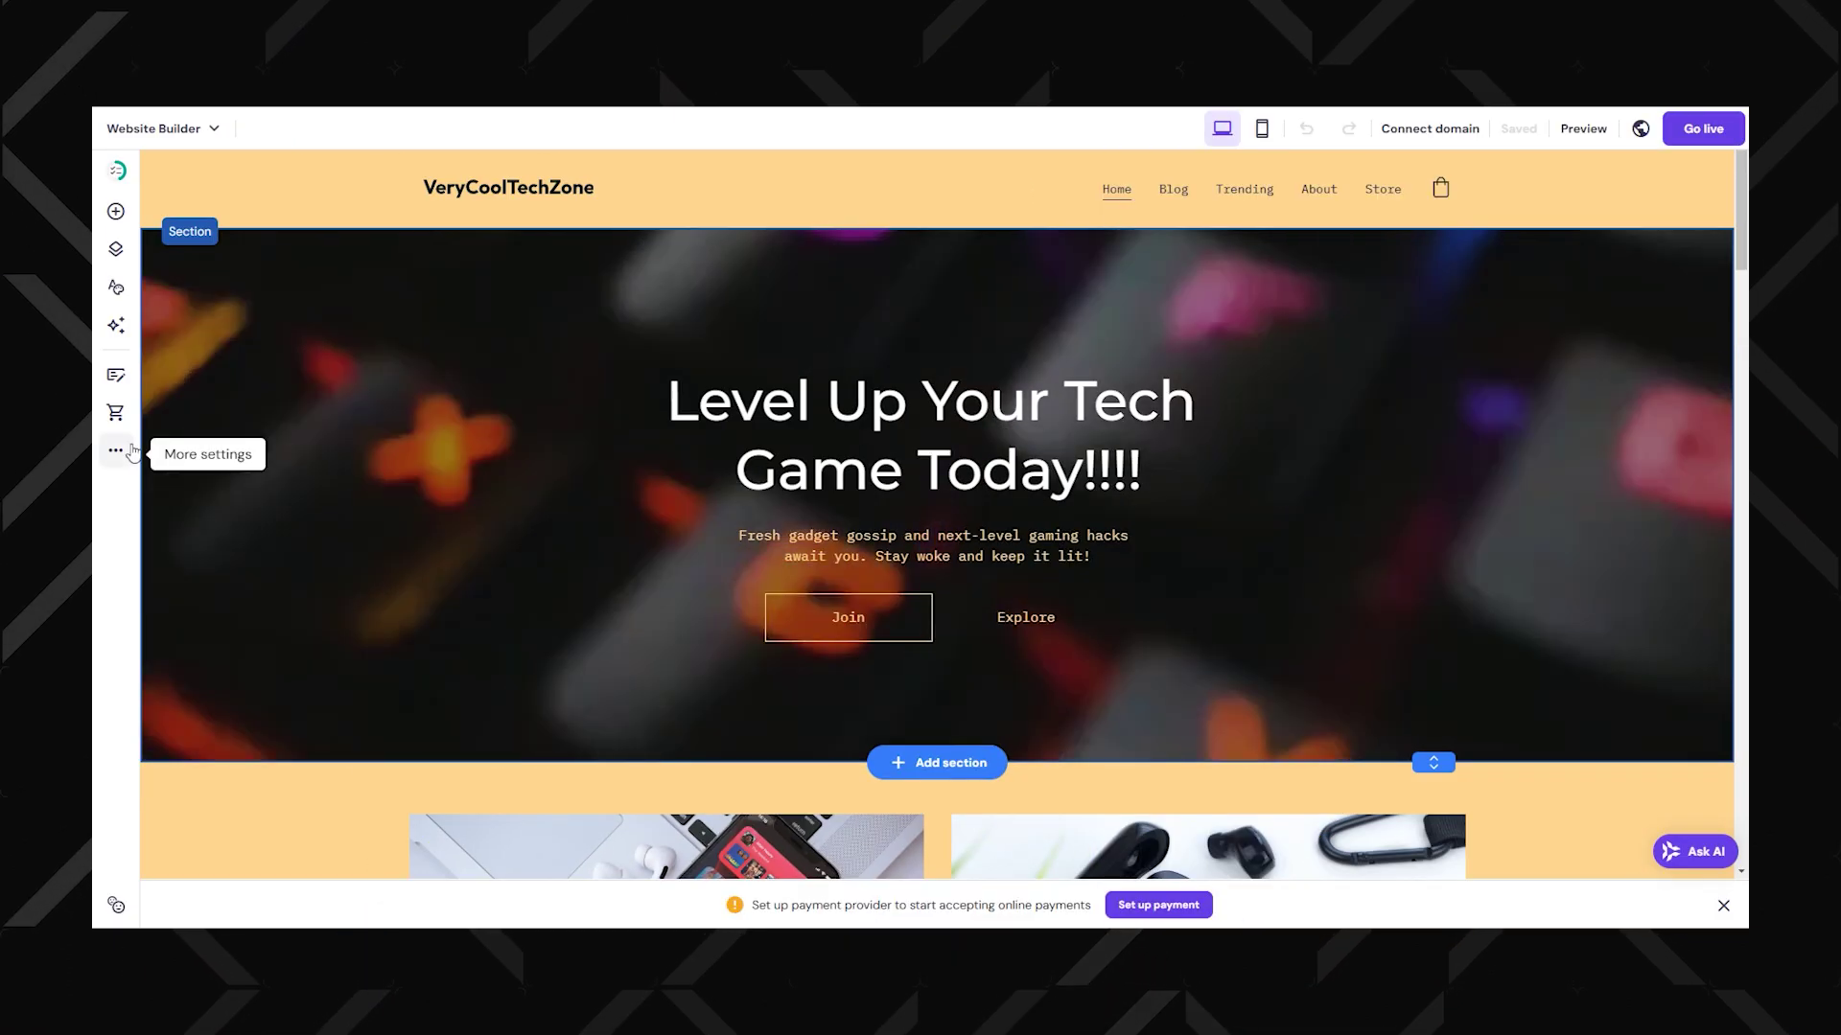
Enable appointments and save weekday 08:00–17:00 availability
{"action": "left_click", "coordinate": [115, 450]}
{"action": "left_click", "coordinate": [230, 259]}
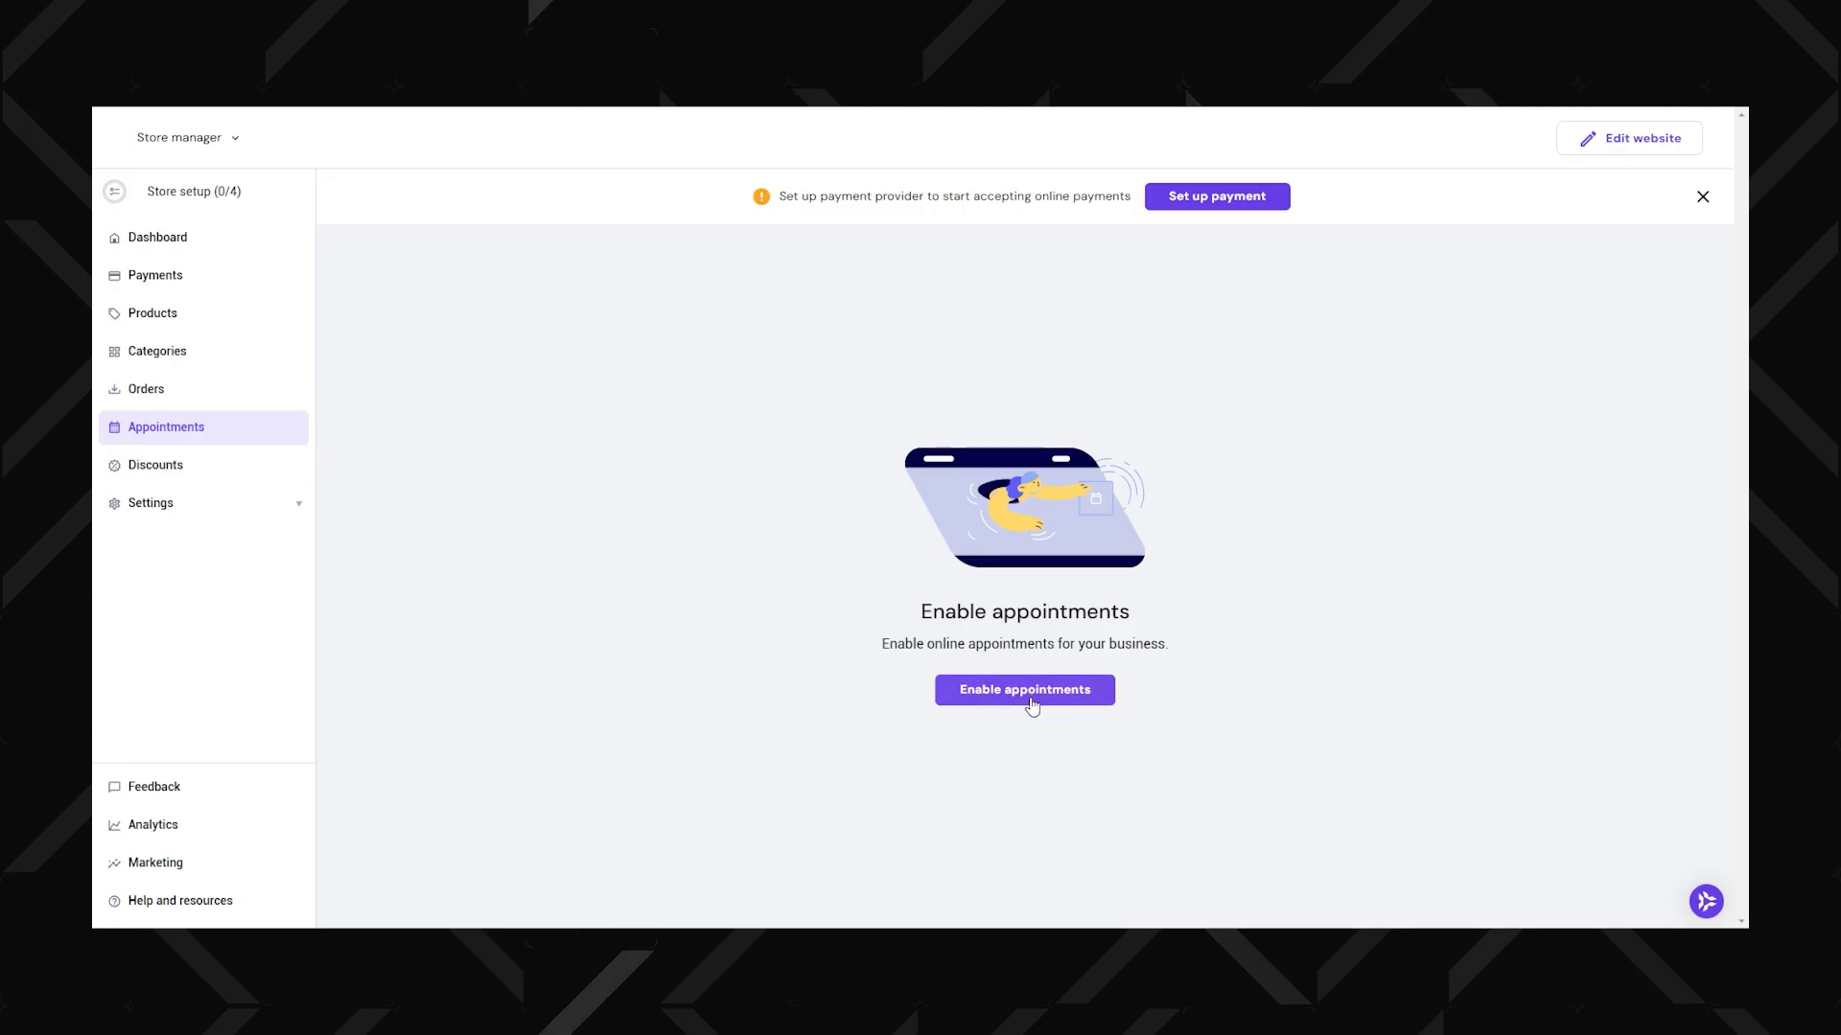
{"action": "left_click", "coordinate": [1026, 705]}
{"action": "left_click", "coordinate": [1323, 309]}
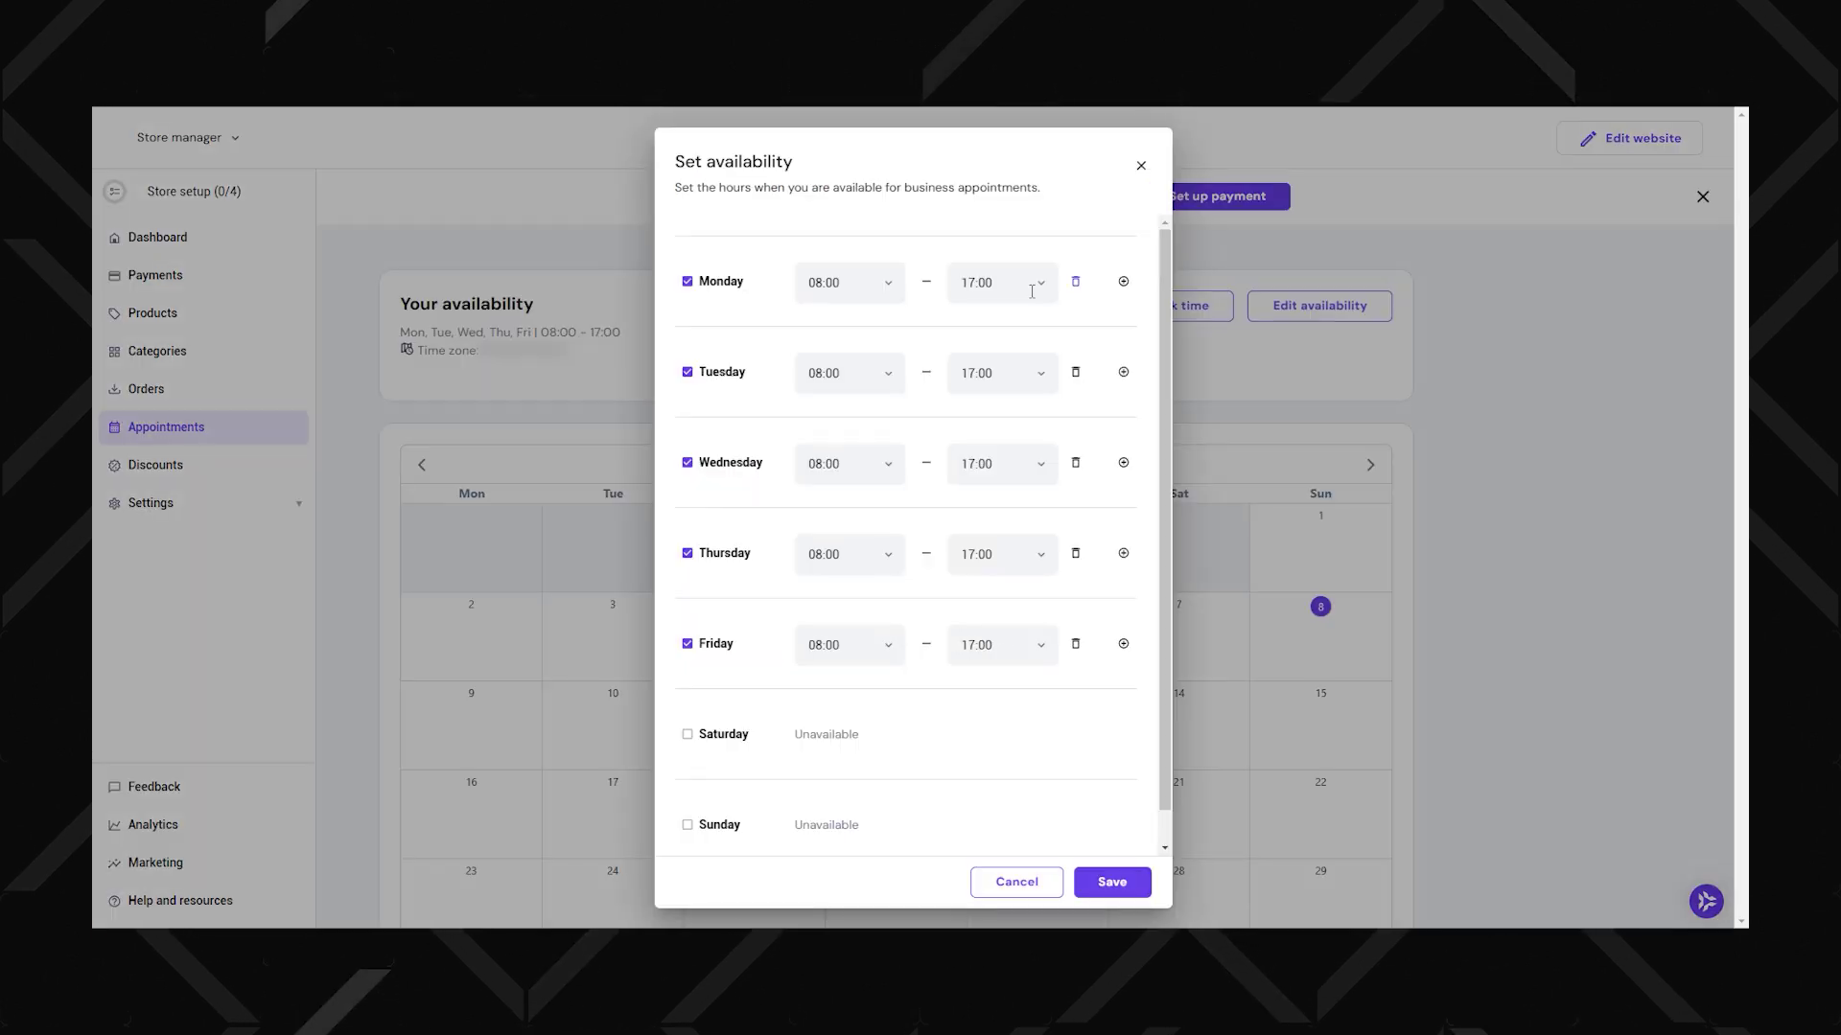
{"action": "left_click", "coordinate": [612, 411]}
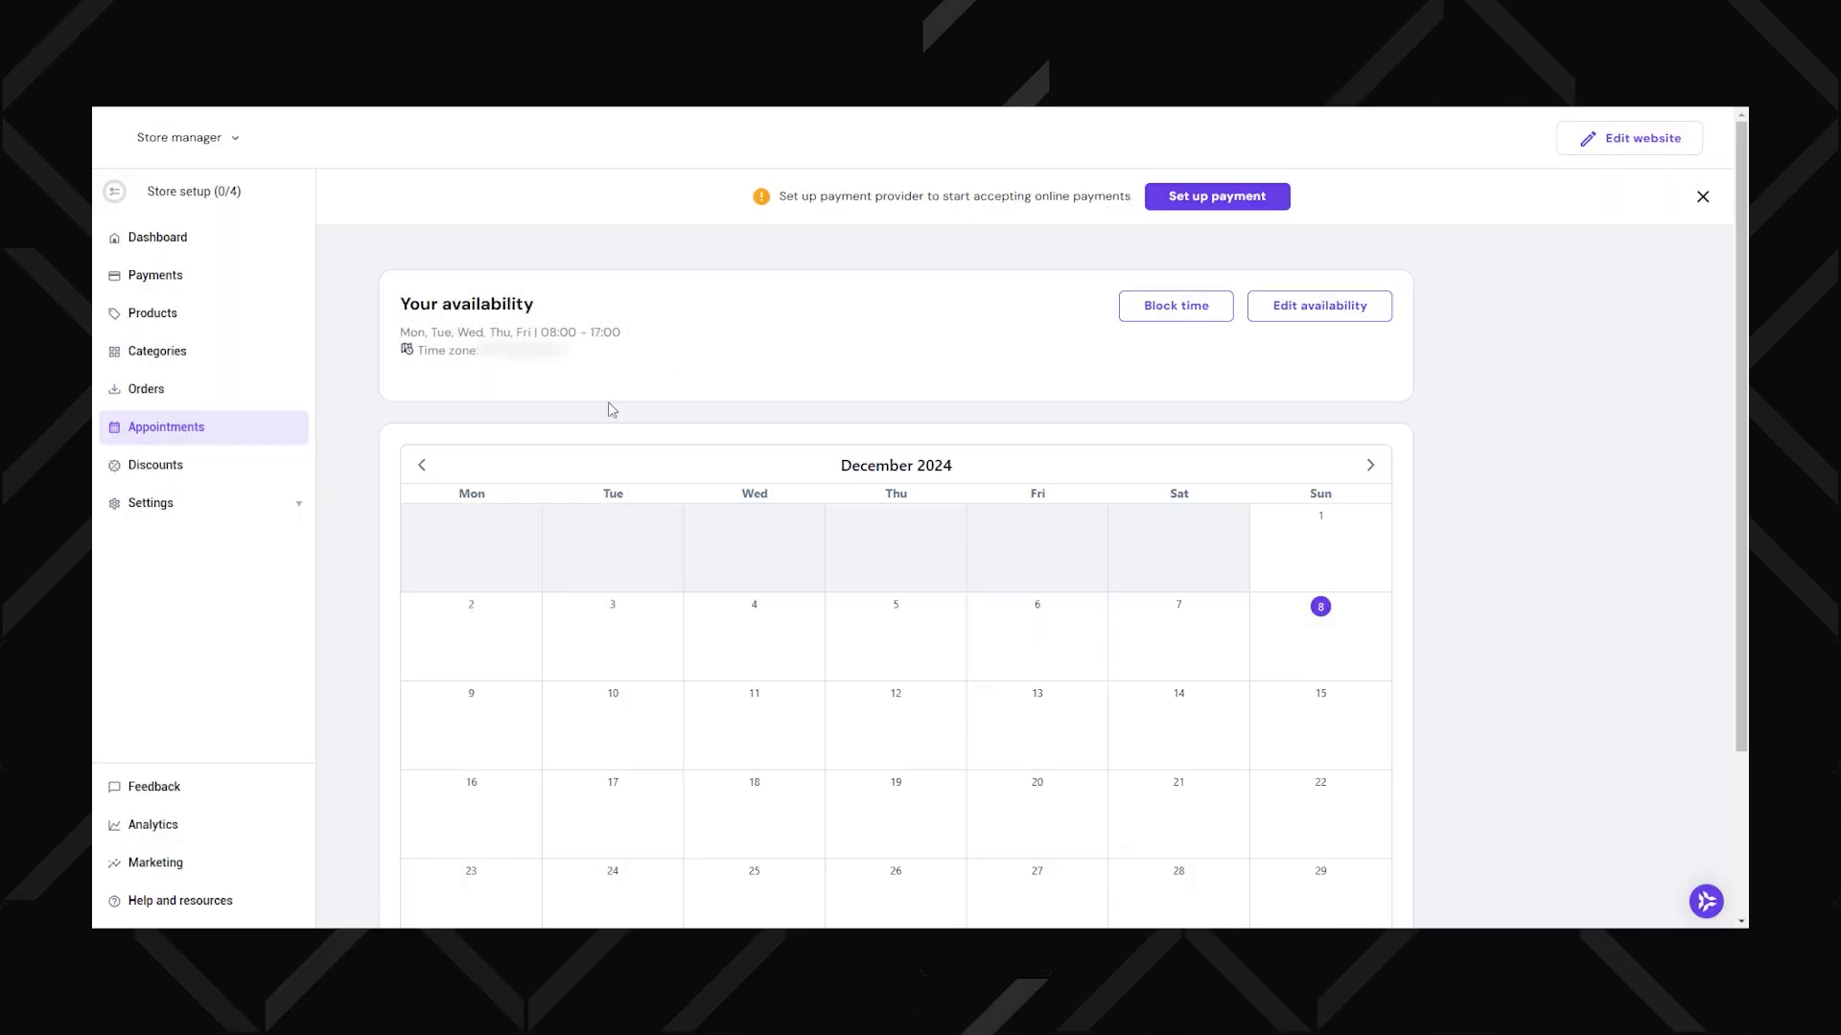
Start a new 45-minute online 'Tech Tune-Up' appointment product and its description
{"action": "left_click", "coordinate": [163, 314]}
{"action": "left_click", "coordinate": [1160, 243]}
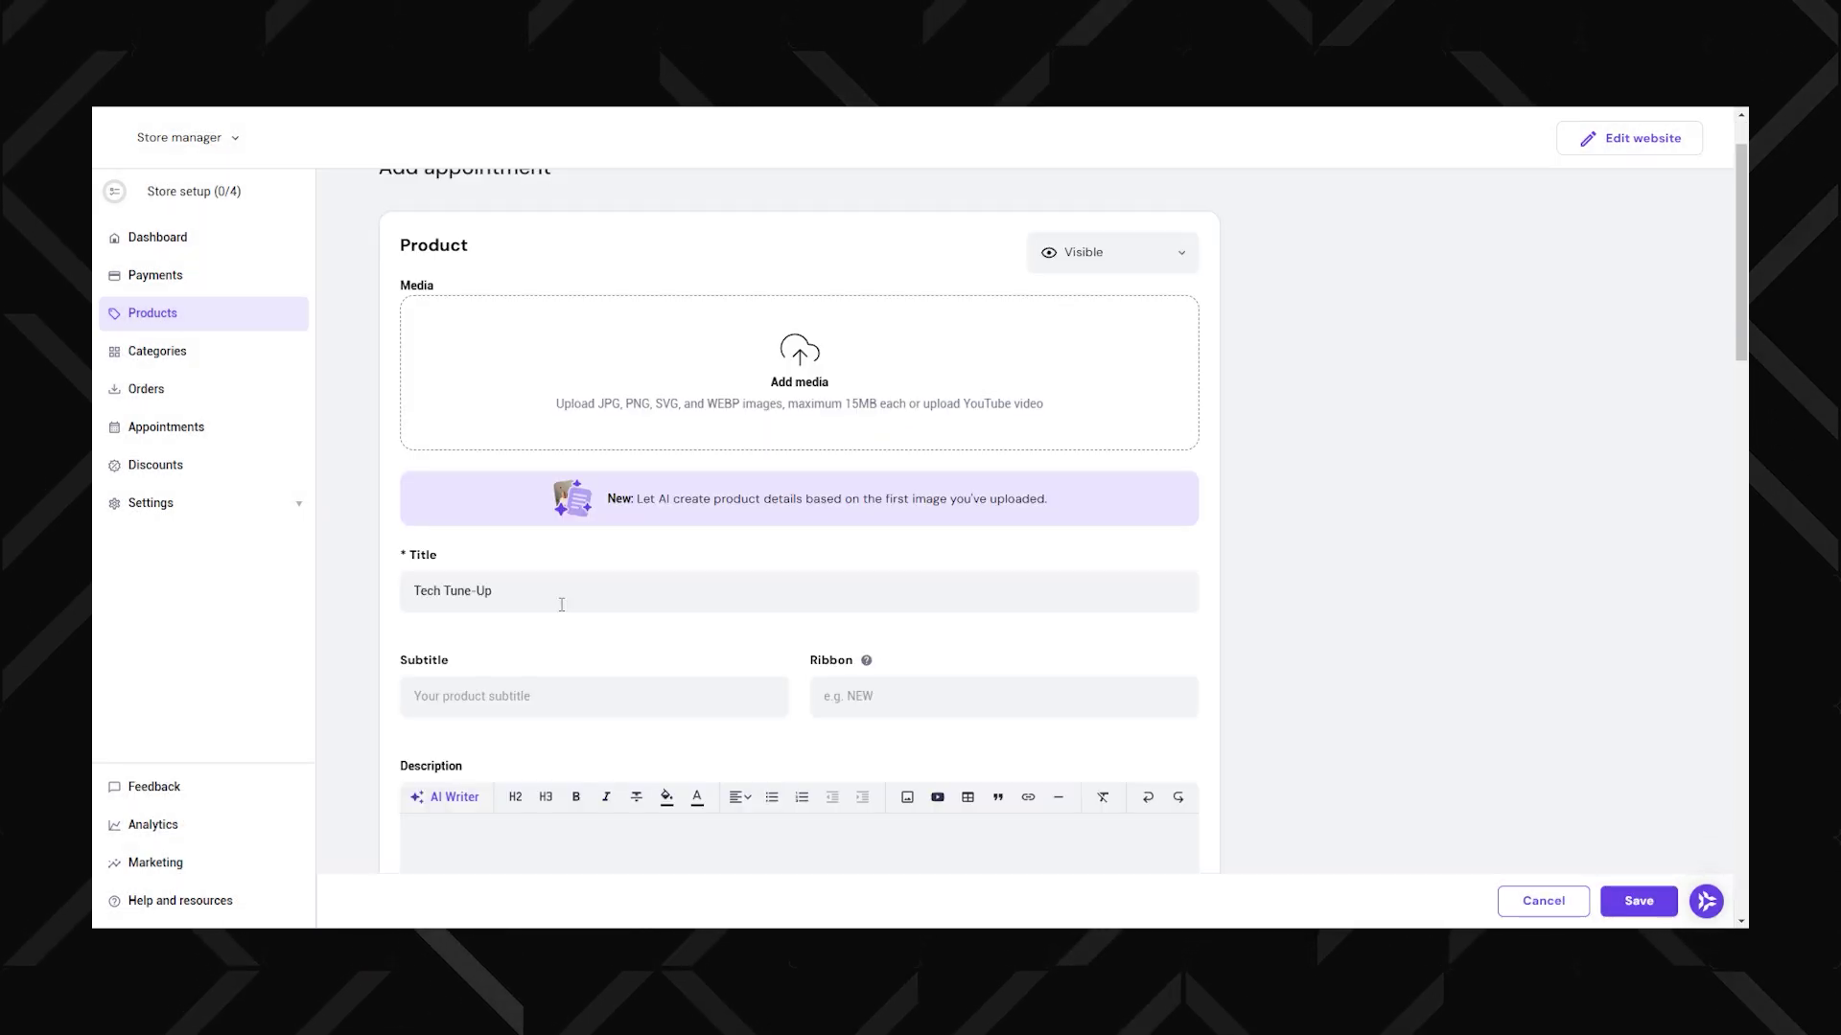
{"action": "scroll", "coordinate": [561, 604], "scroll_direction": "down", "scroll_amount": 3}
{"action": "left_click", "coordinate": [567, 624]}
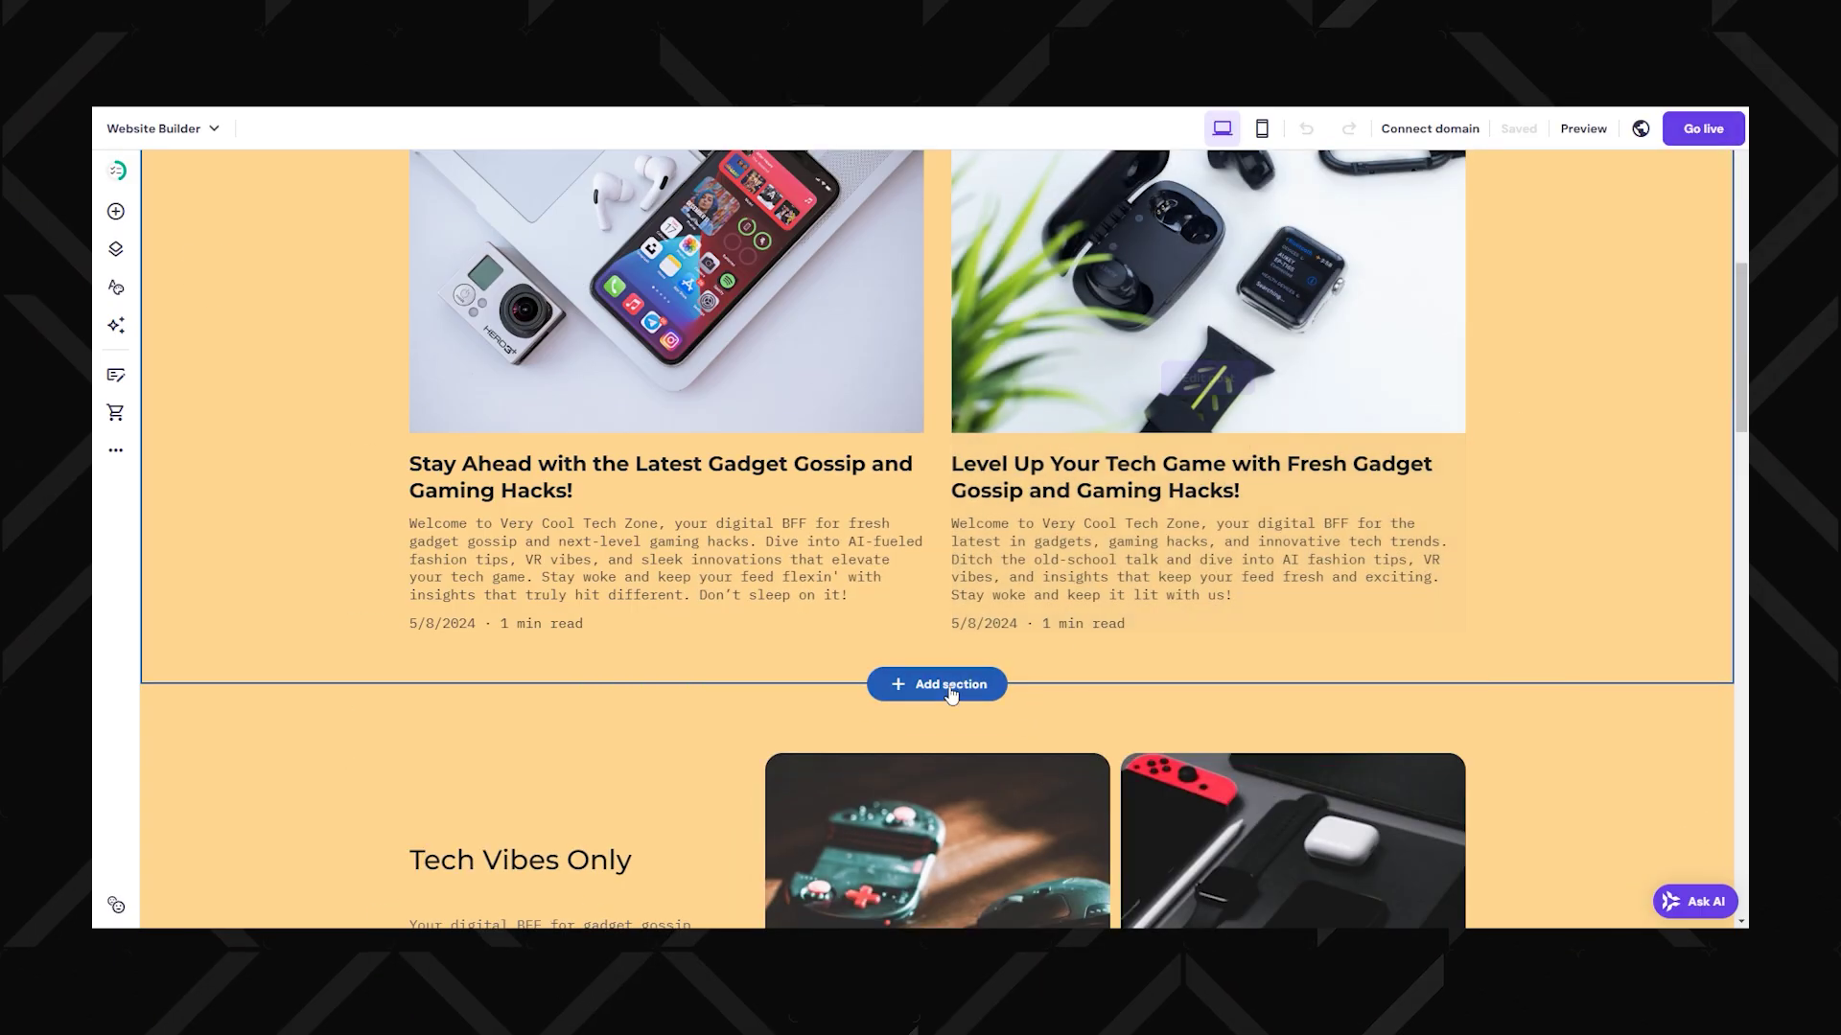
Add a Single product section below the blog posts, linked to the Tech Tune-Up appointment
{"action": "left_click", "coordinate": [938, 686]}
{"action": "left_click", "coordinate": [401, 470]}
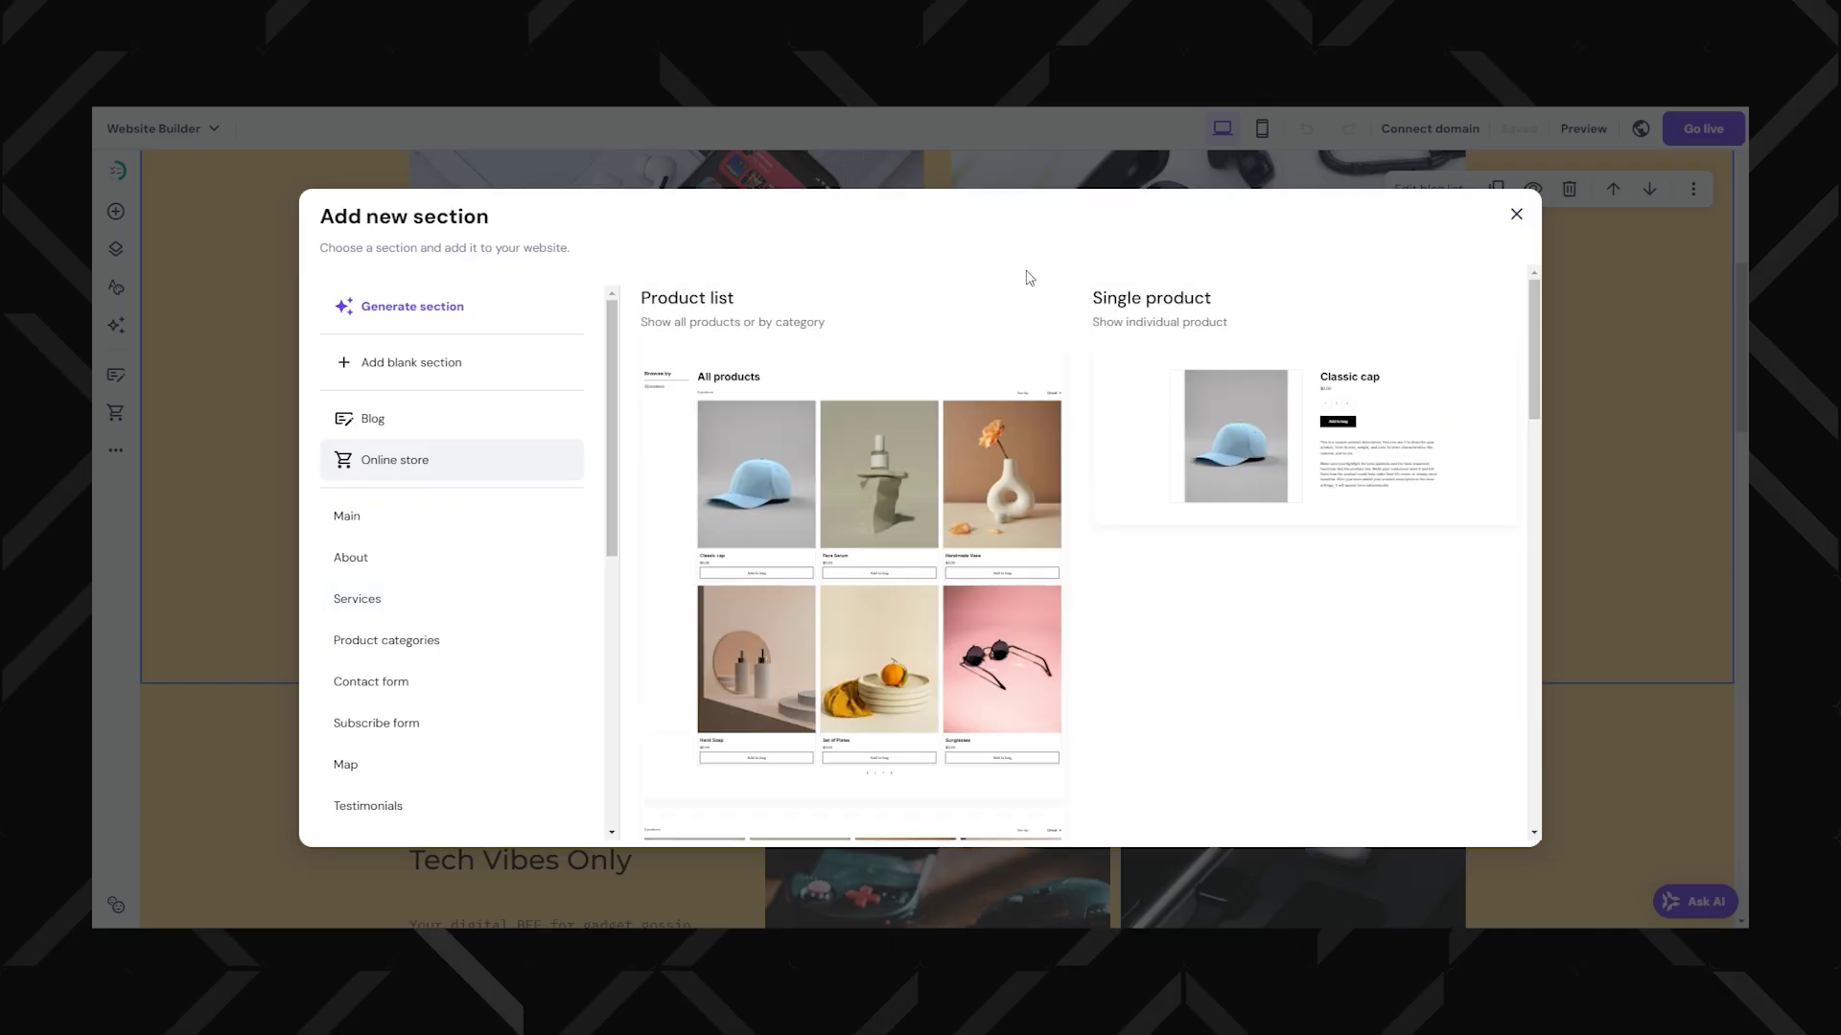
{"action": "left_click", "coordinate": [1281, 448]}
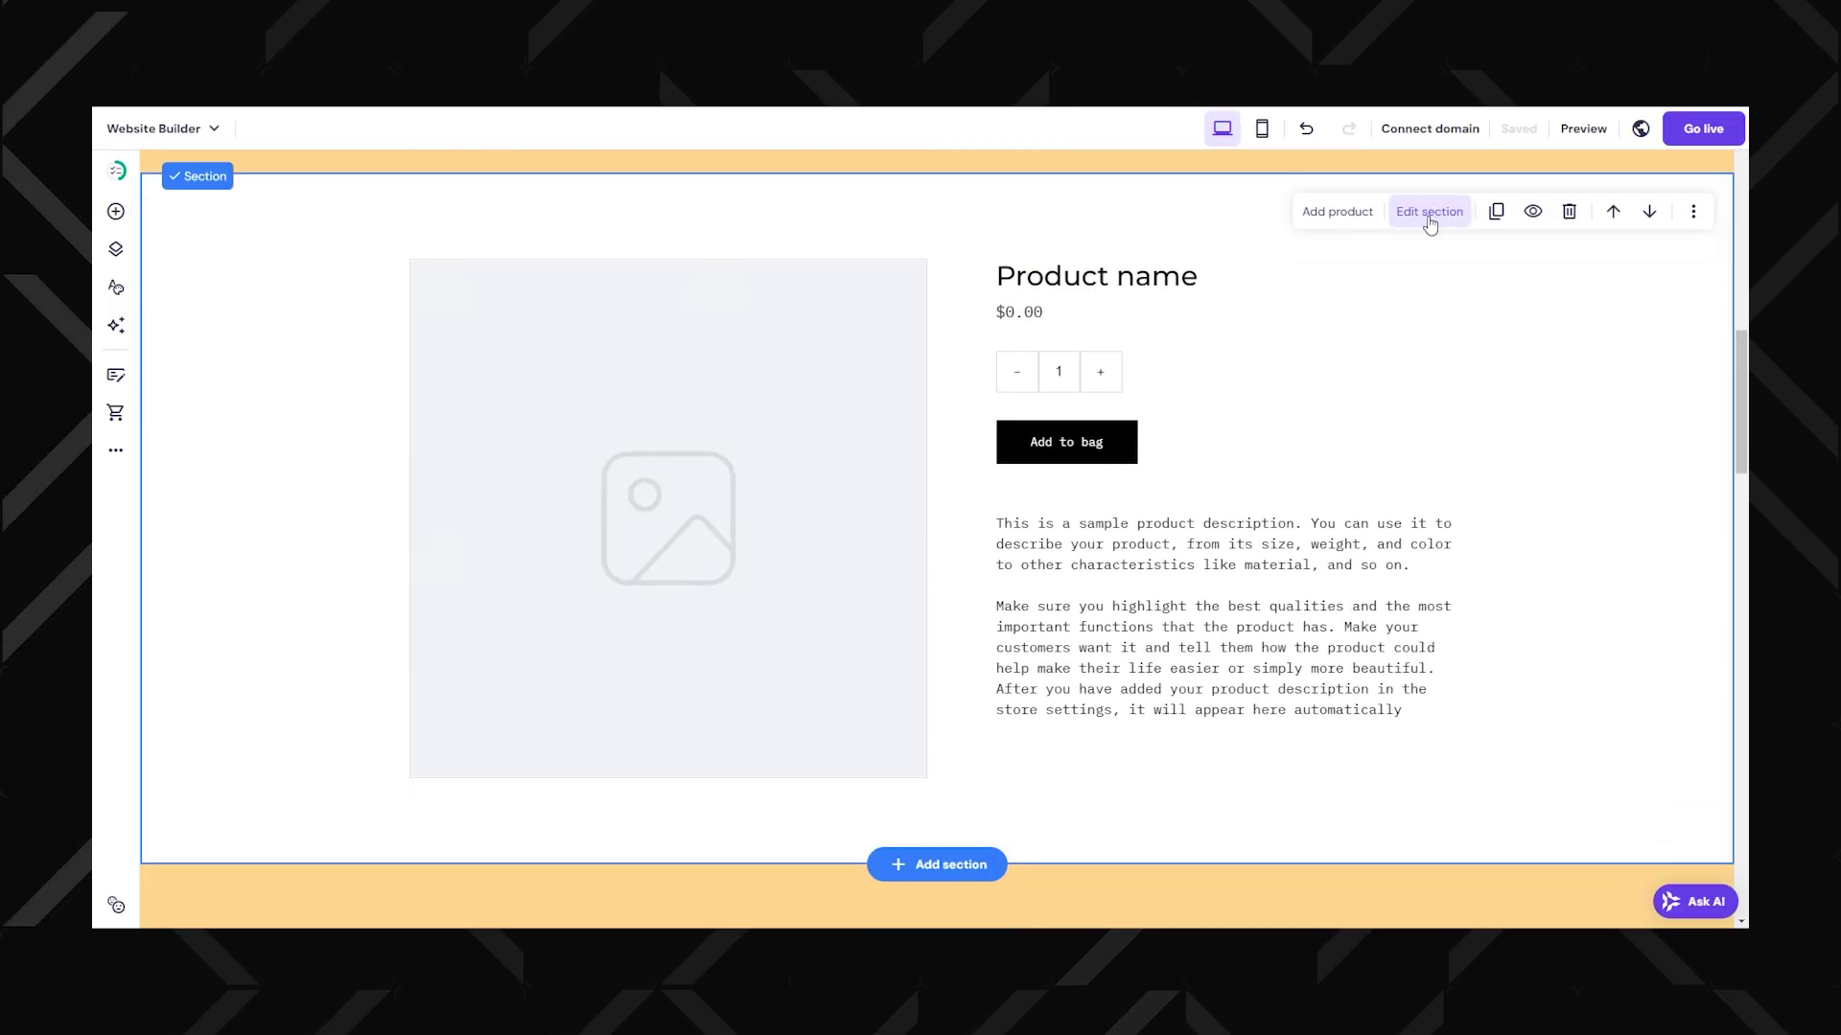
{"action": "left_click", "coordinate": [1430, 213]}
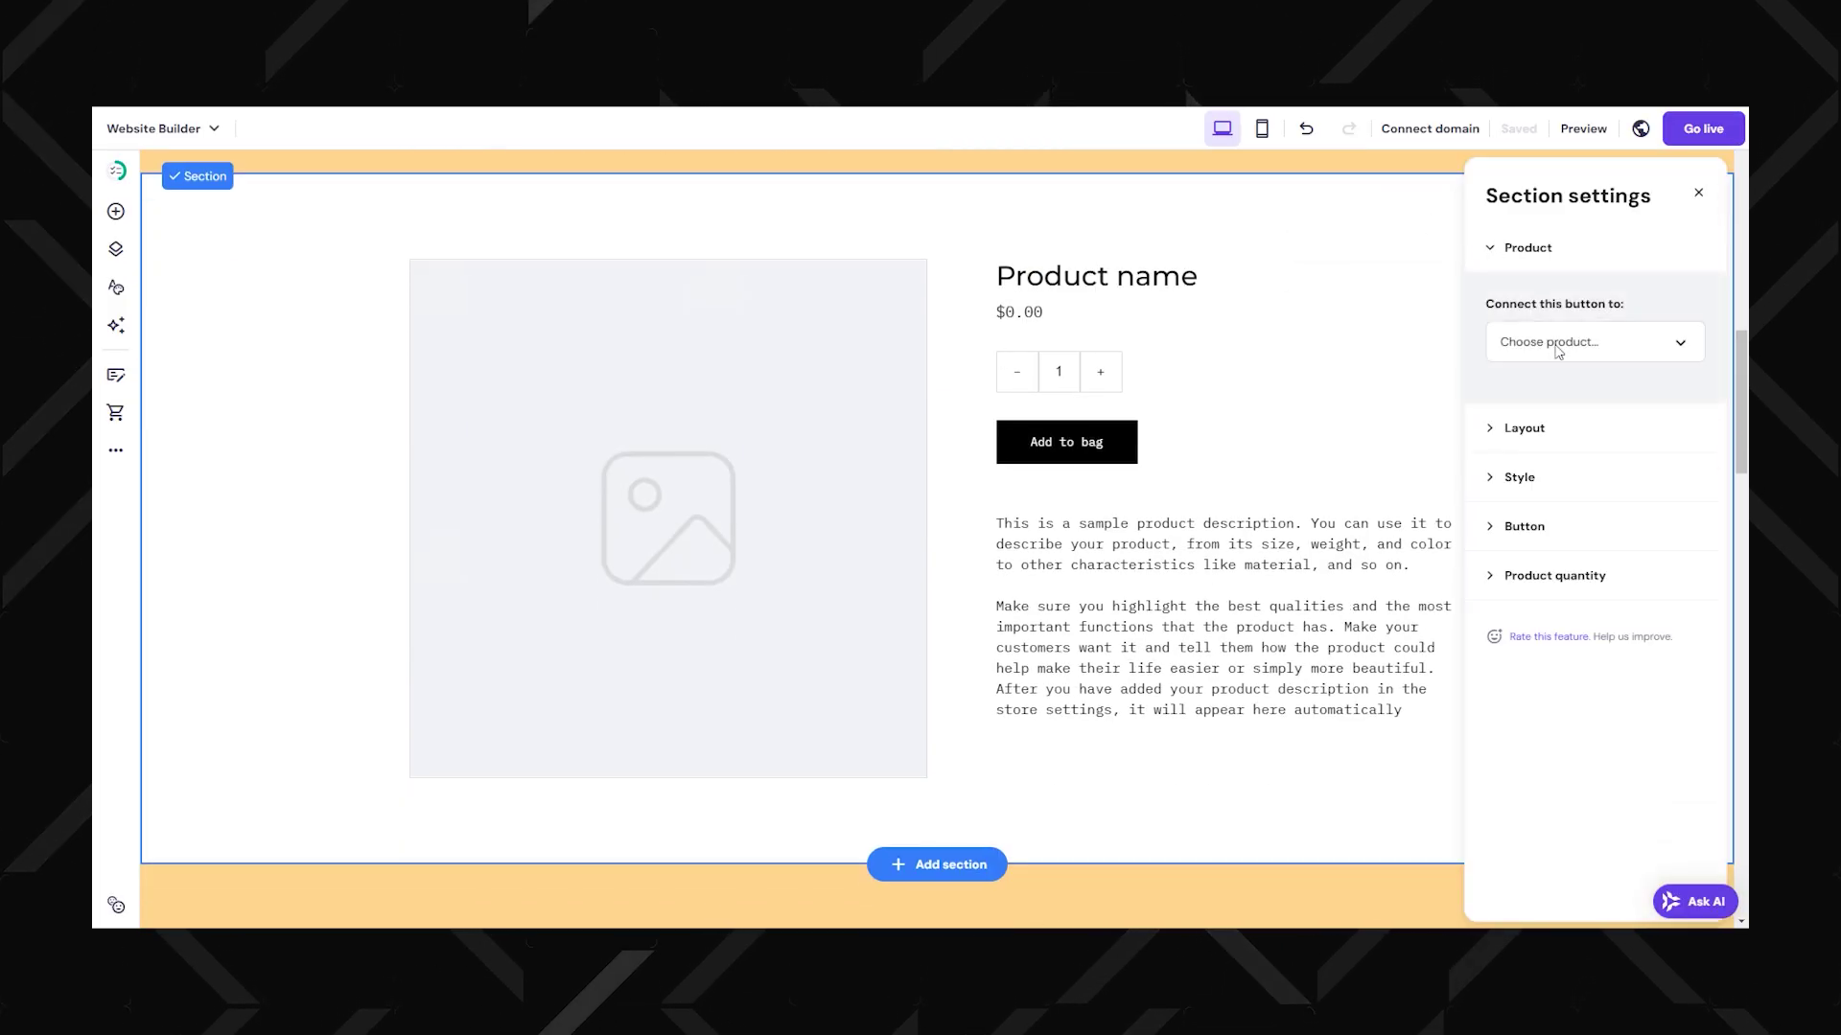
{"action": "left_click", "coordinate": [1551, 387]}
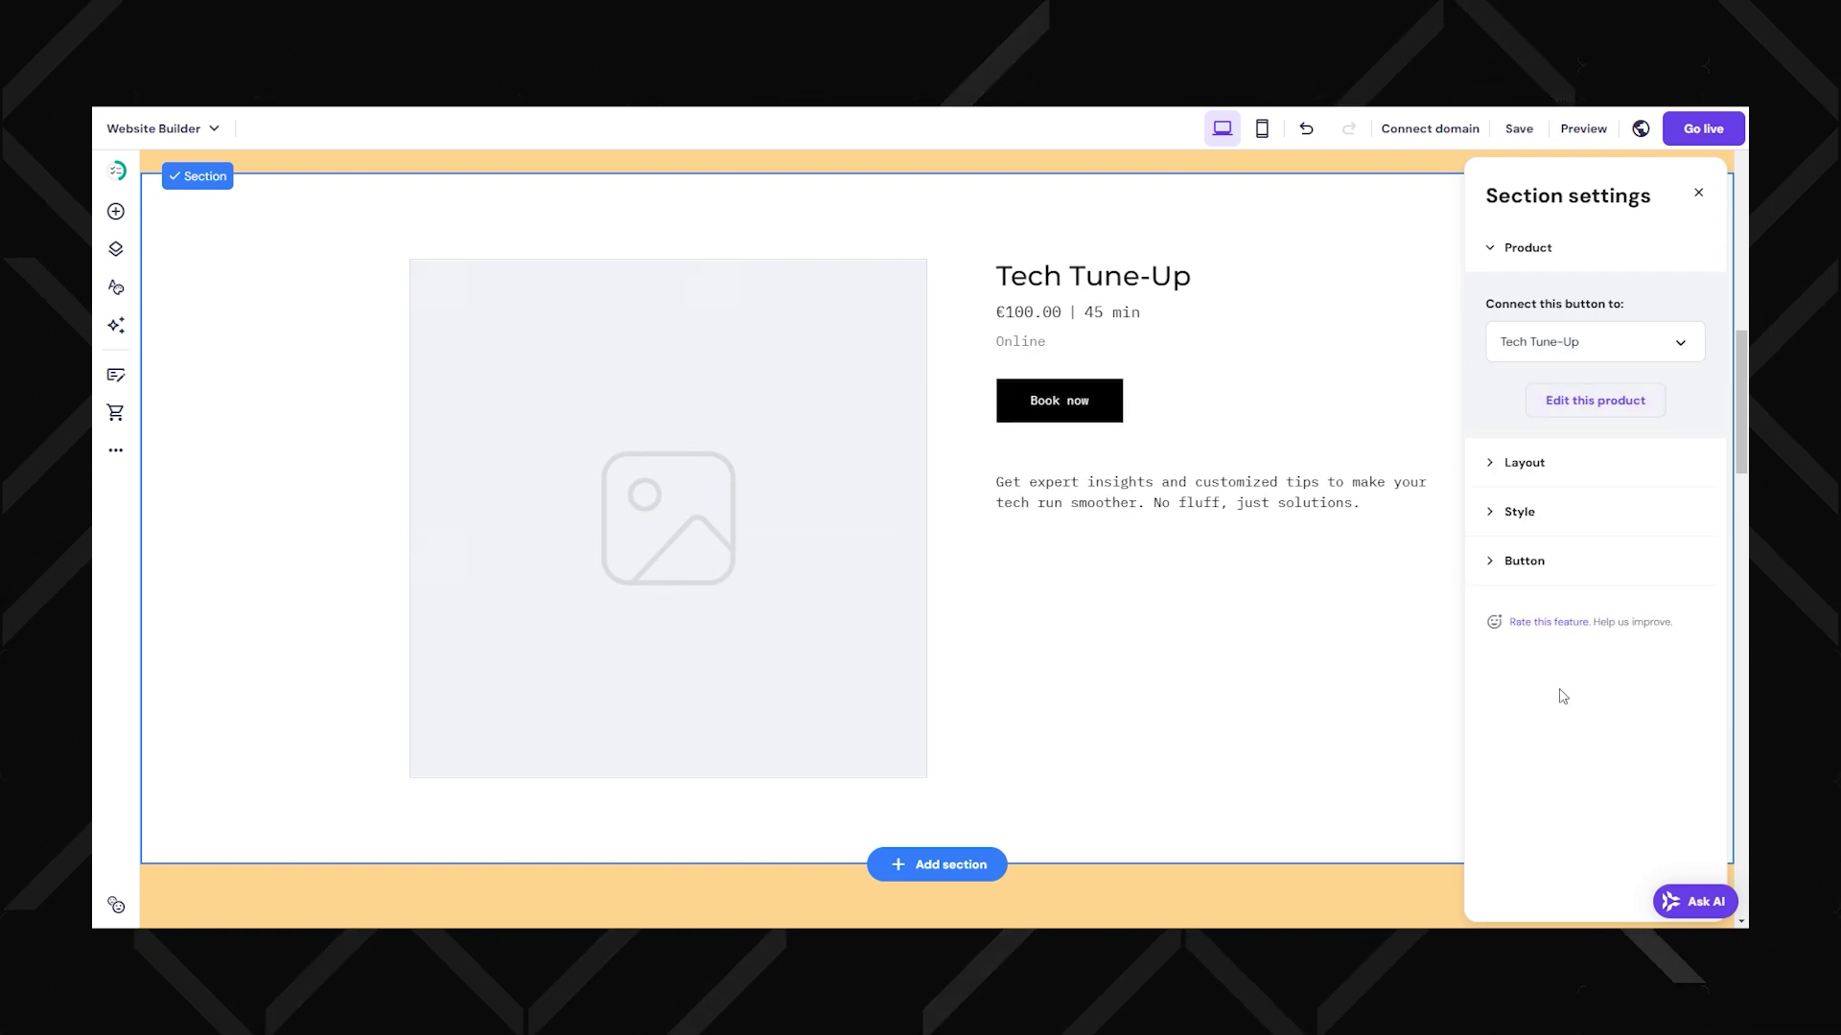
{"action": "left_click", "coordinate": [1698, 193]}
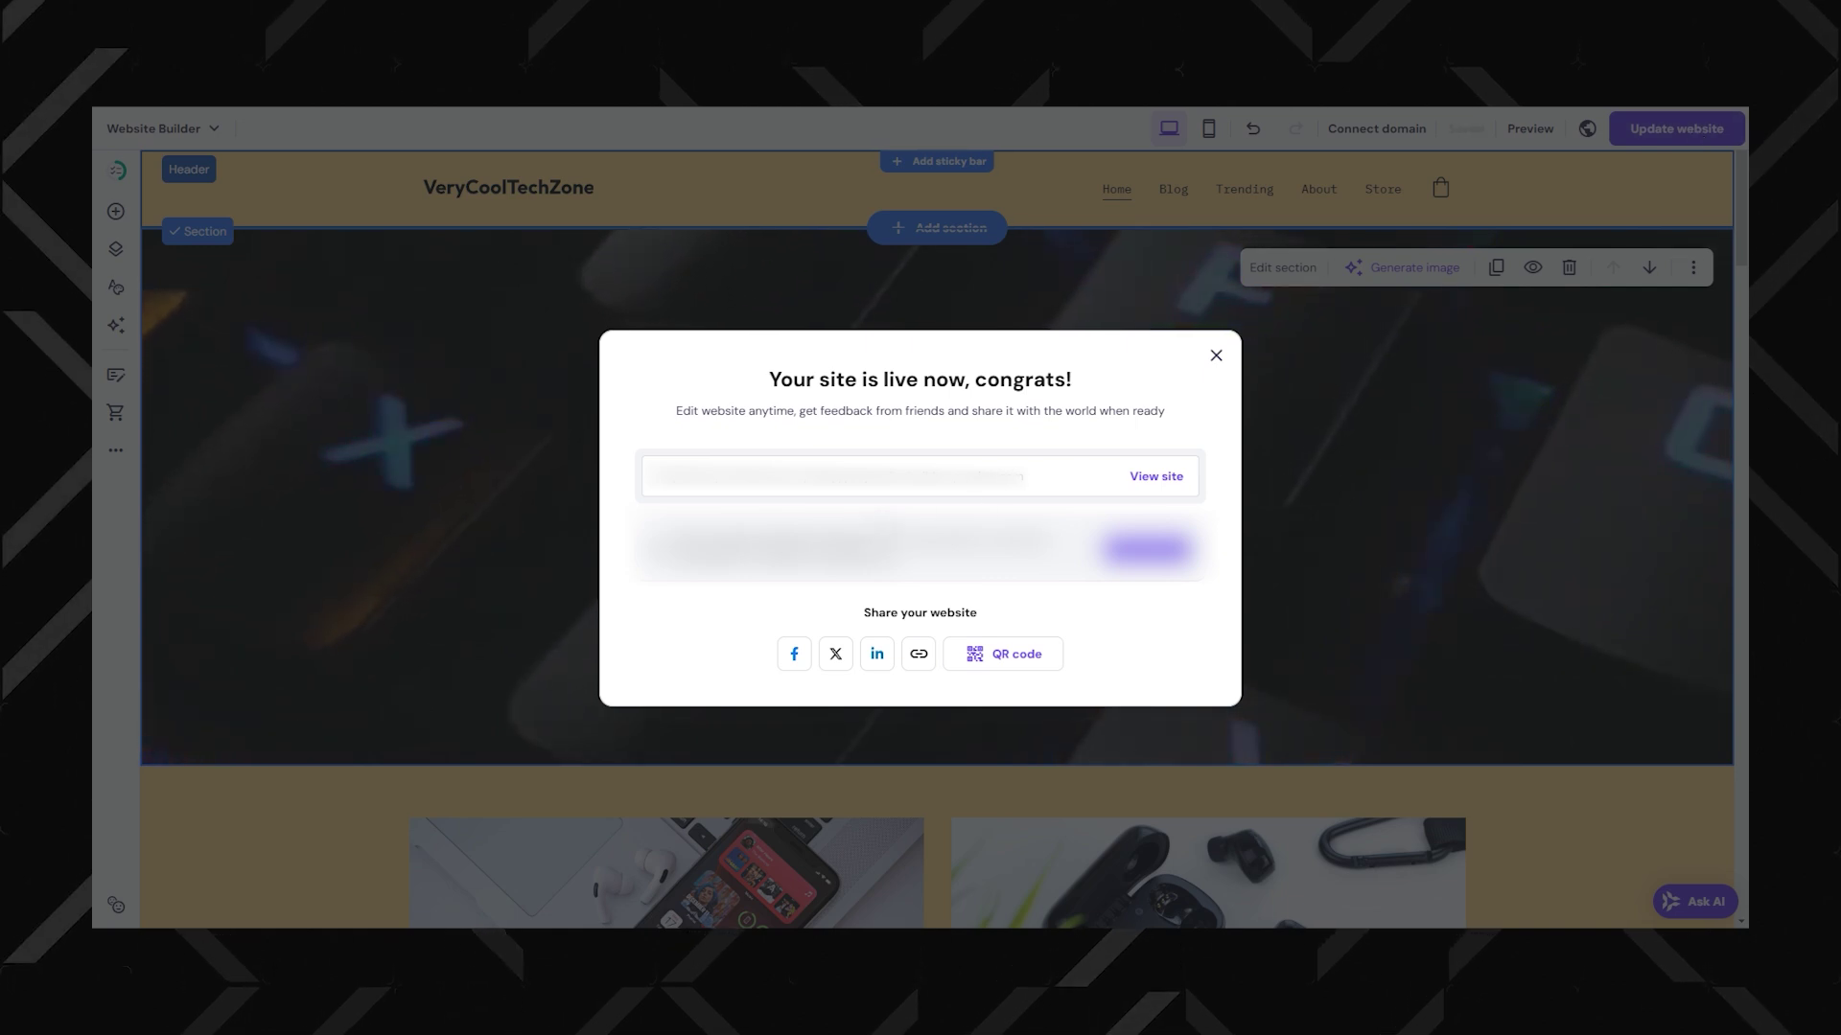
Scroll the live home page past the blog posts to the Tech Tune-Up and Tech Vibes sections
{"action": "scroll", "coordinate": [1714, 220], "scroll_direction": "down", "scroll_amount": 3}
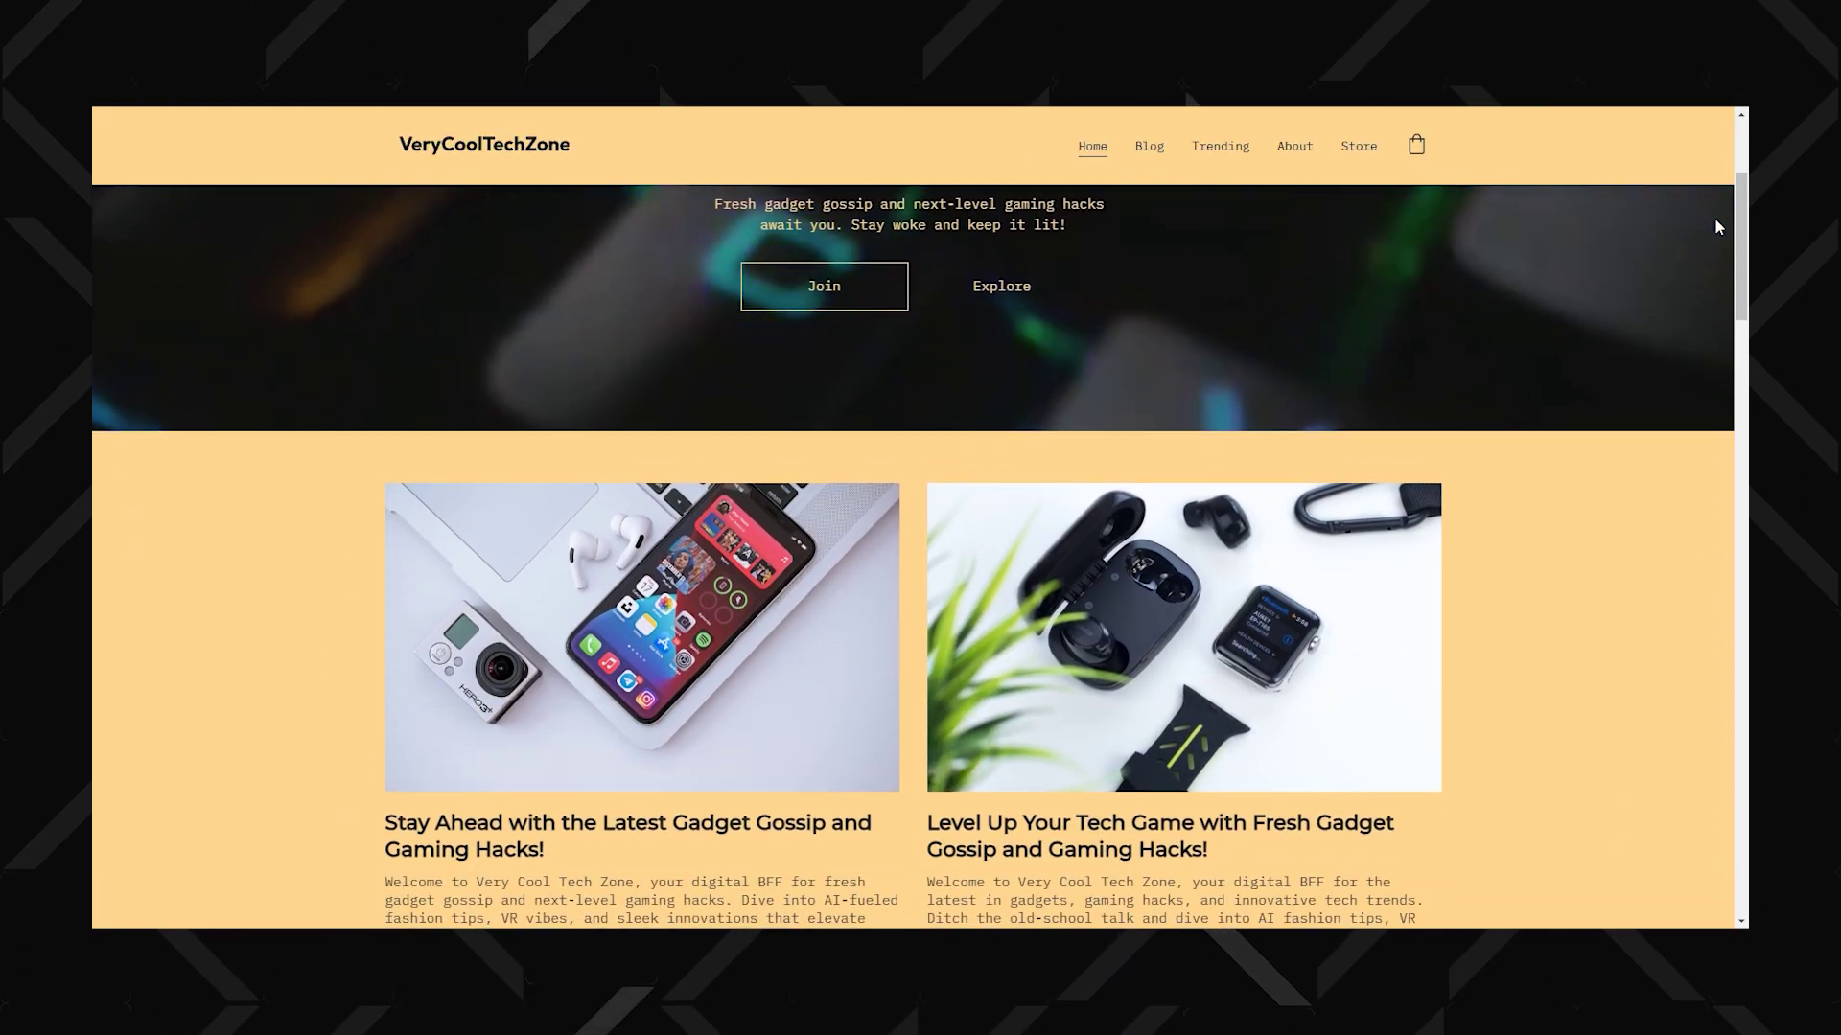
{"action": "scroll", "coordinate": [1716, 226], "scroll_direction": "down", "scroll_amount": 3}
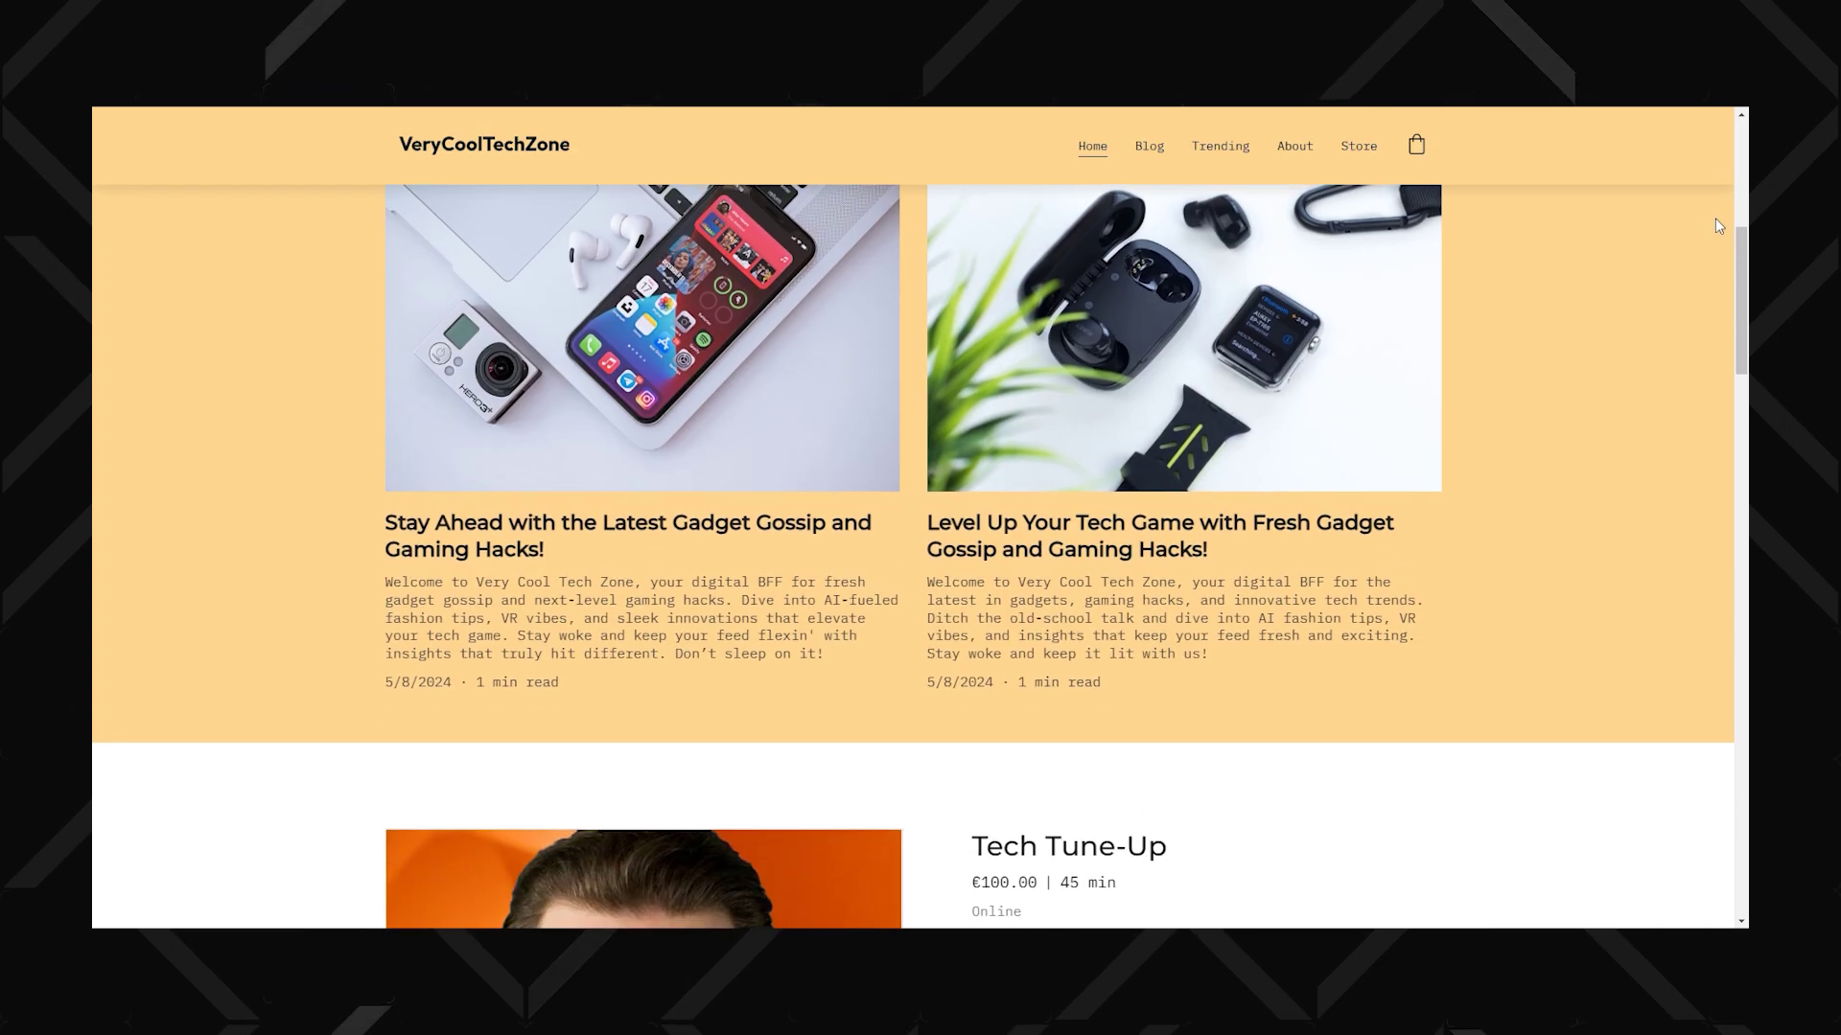
{"action": "scroll", "coordinate": [1716, 226], "scroll_direction": "down", "scroll_amount": 4}
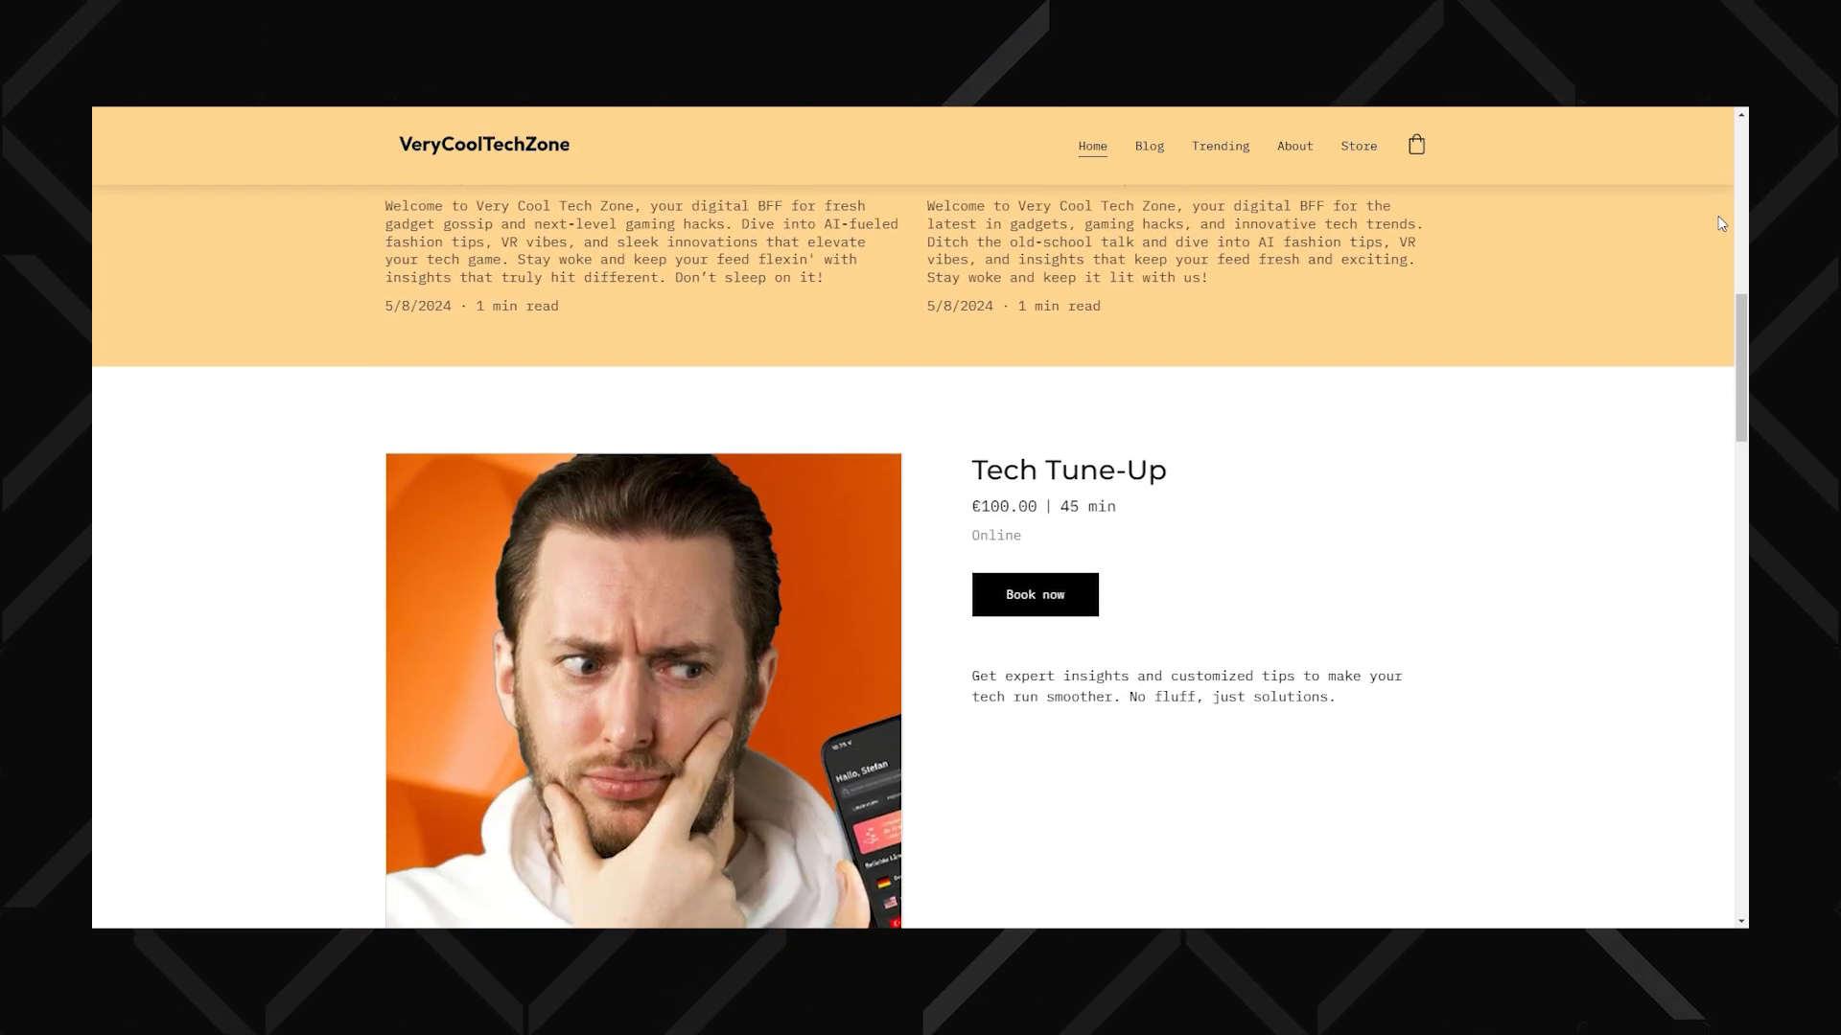
{"action": "scroll", "coordinate": [1720, 223], "scroll_direction": "down", "scroll_amount": 2}
{"action": "scroll", "coordinate": [1720, 223], "scroll_direction": "down", "scroll_amount": 3}
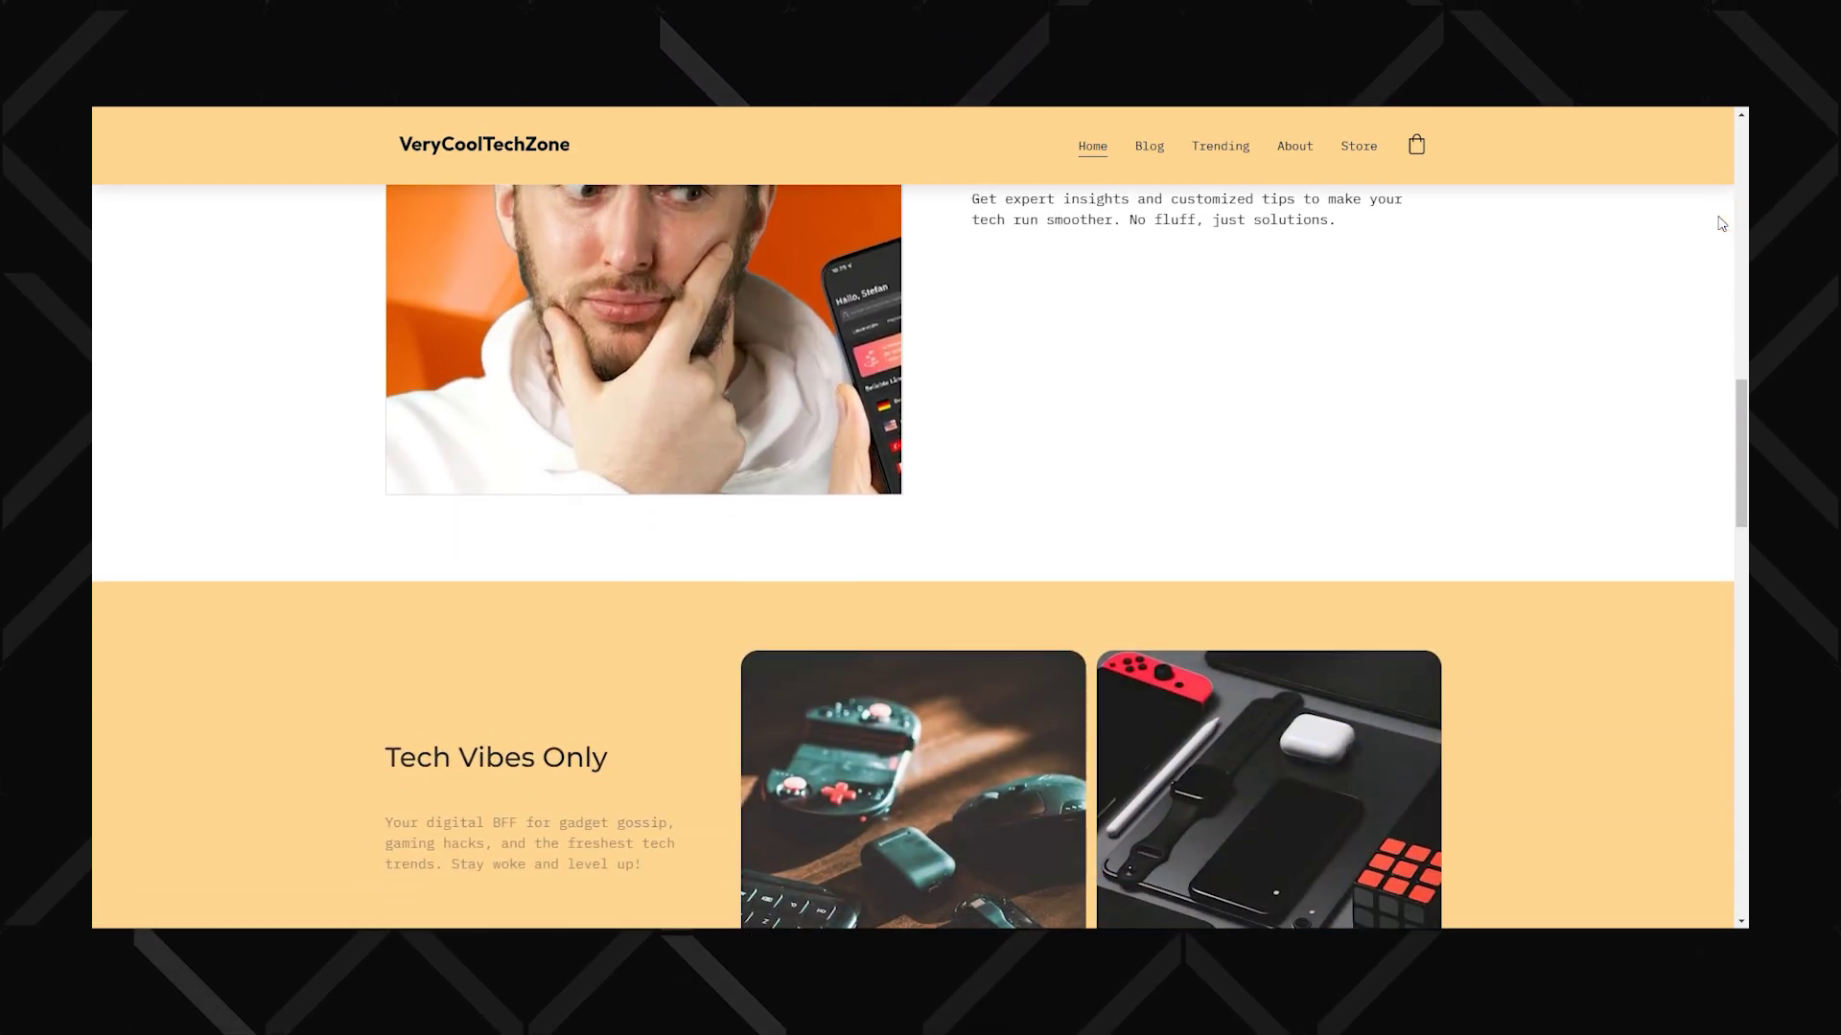
{"action": "scroll", "coordinate": [1721, 223], "scroll_direction": "down", "scroll_amount": 2}
{"action": "scroll", "coordinate": [1721, 224], "scroll_direction": "down", "scroll_amount": 2}
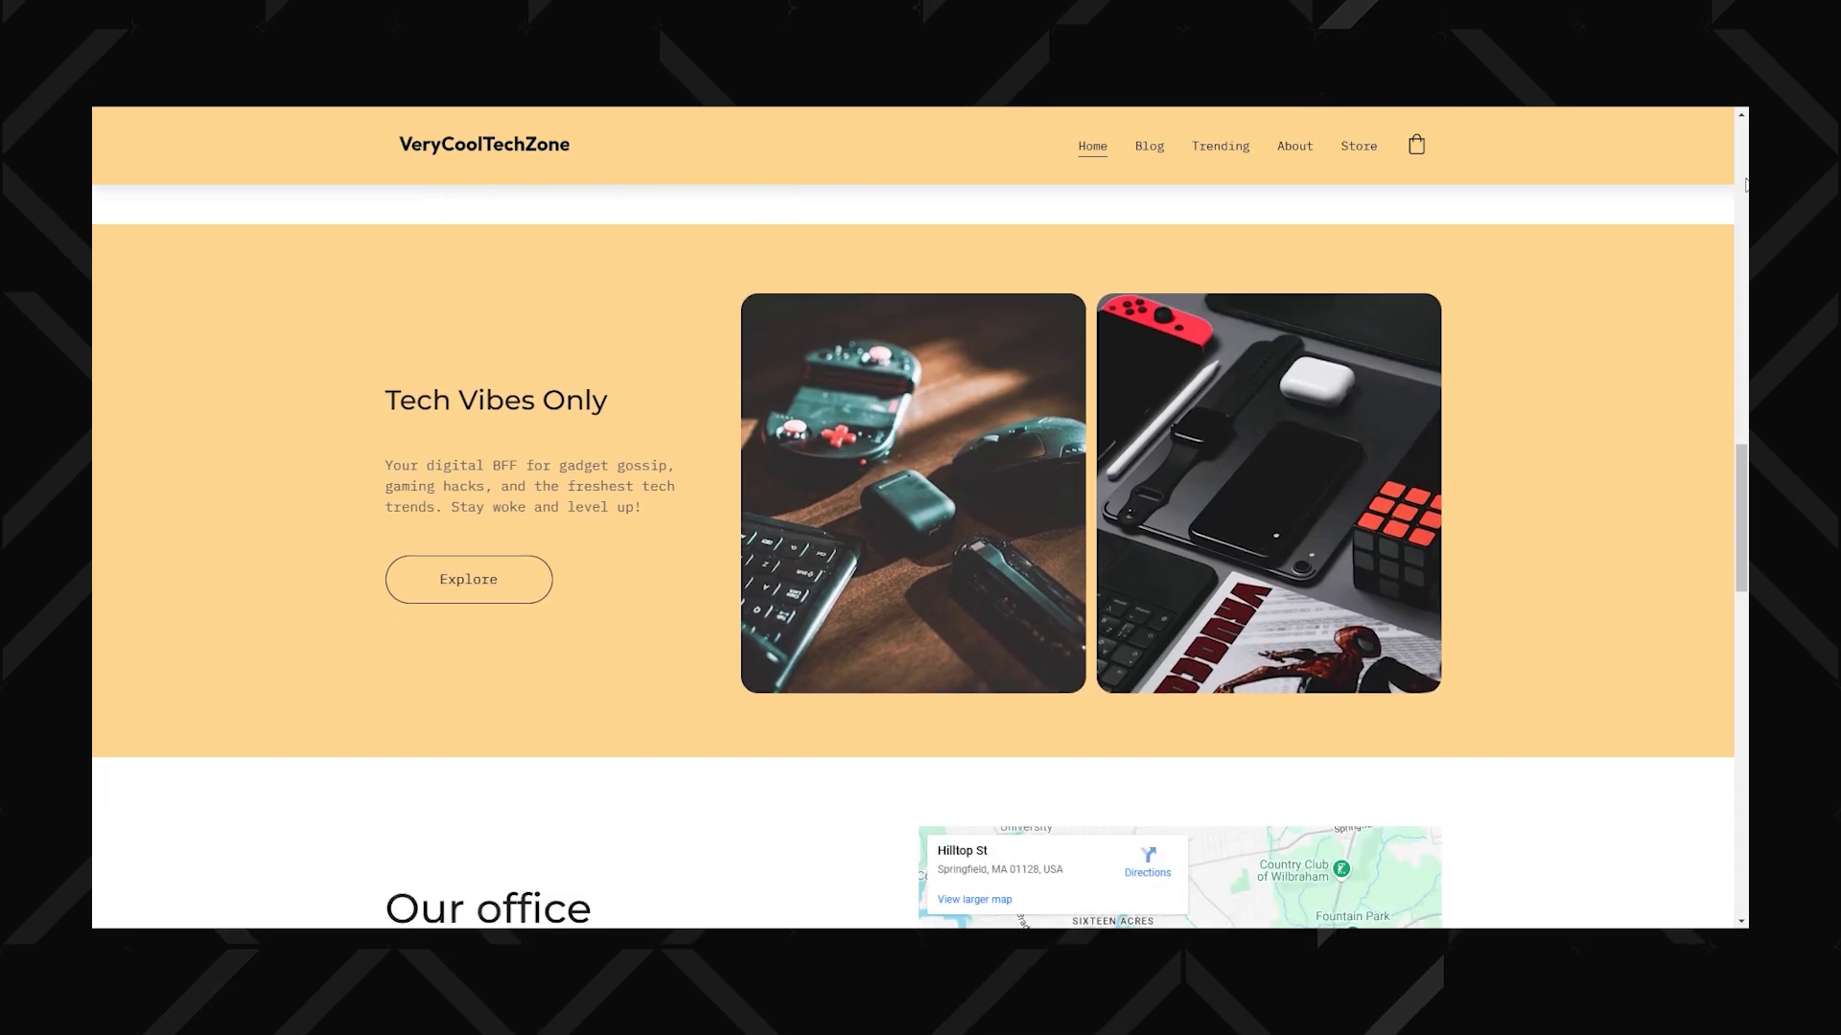